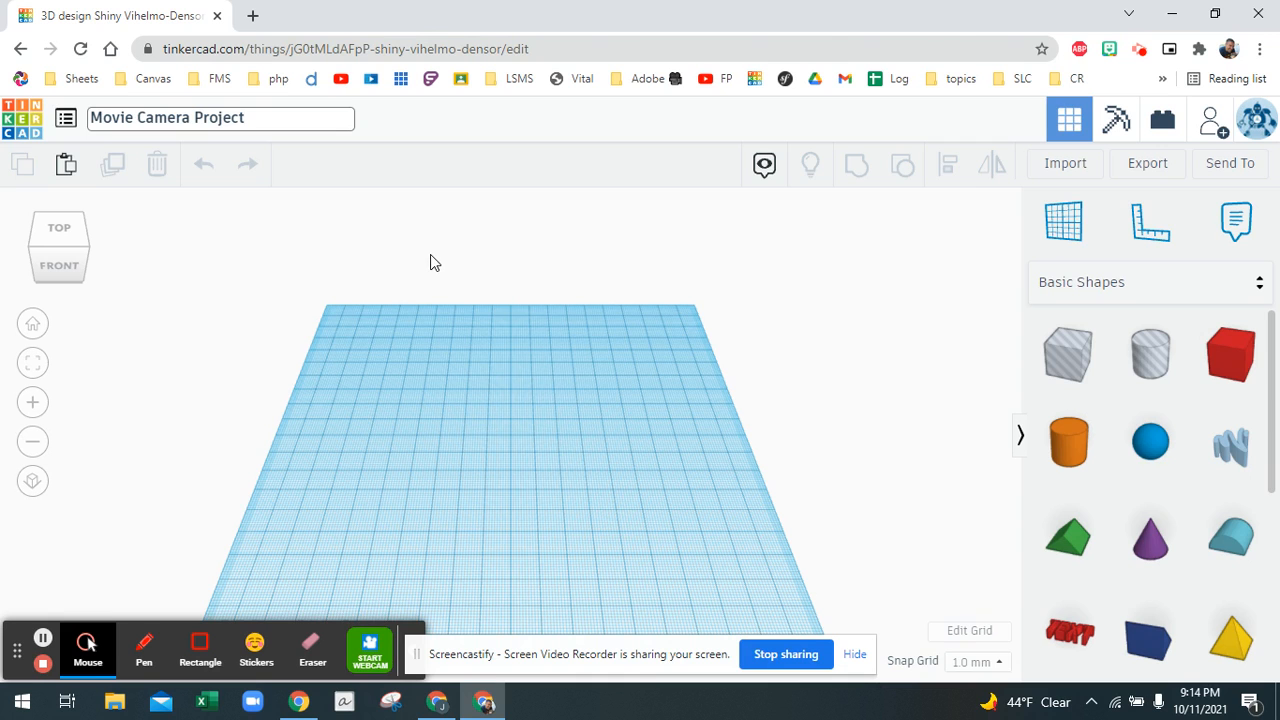
mouse_move(430, 264)
right_down()
mouse_move(434, 289)
mouse_move(423, 263)
mouse_move(440, 266)
right_up()
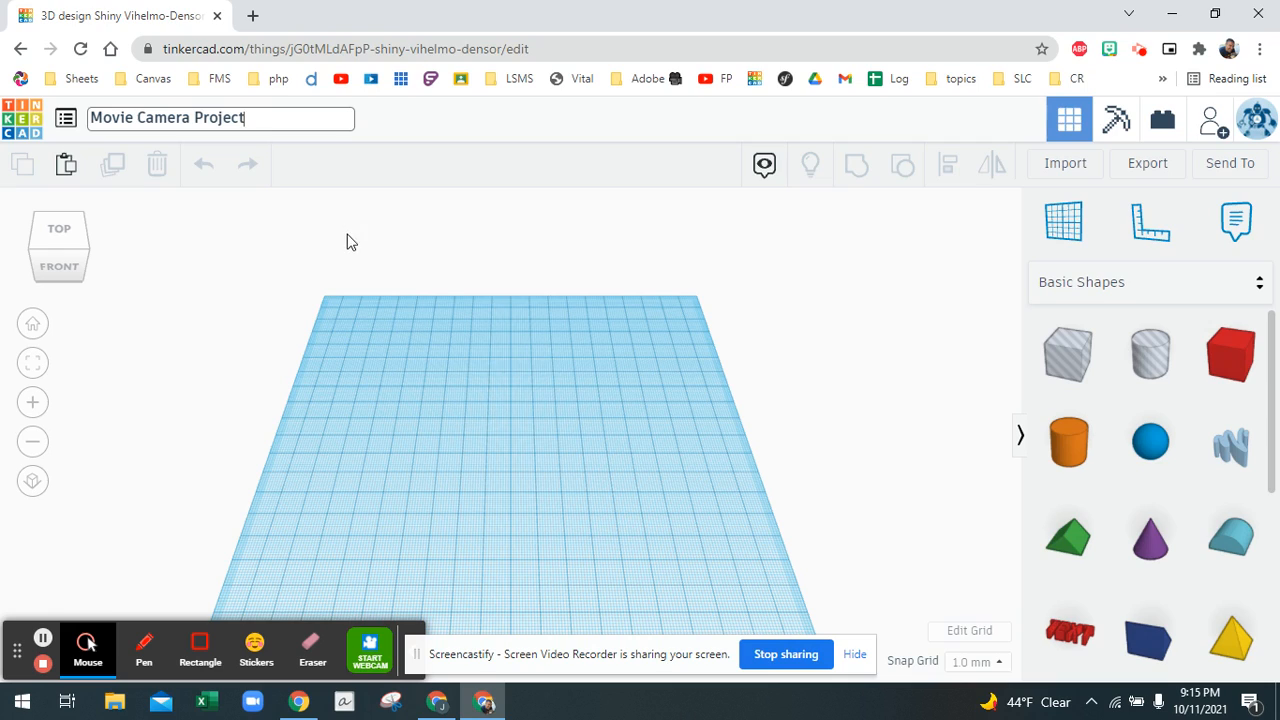
Search Google Images for "movie camera icon" in a new browser tab.
click(252, 16)
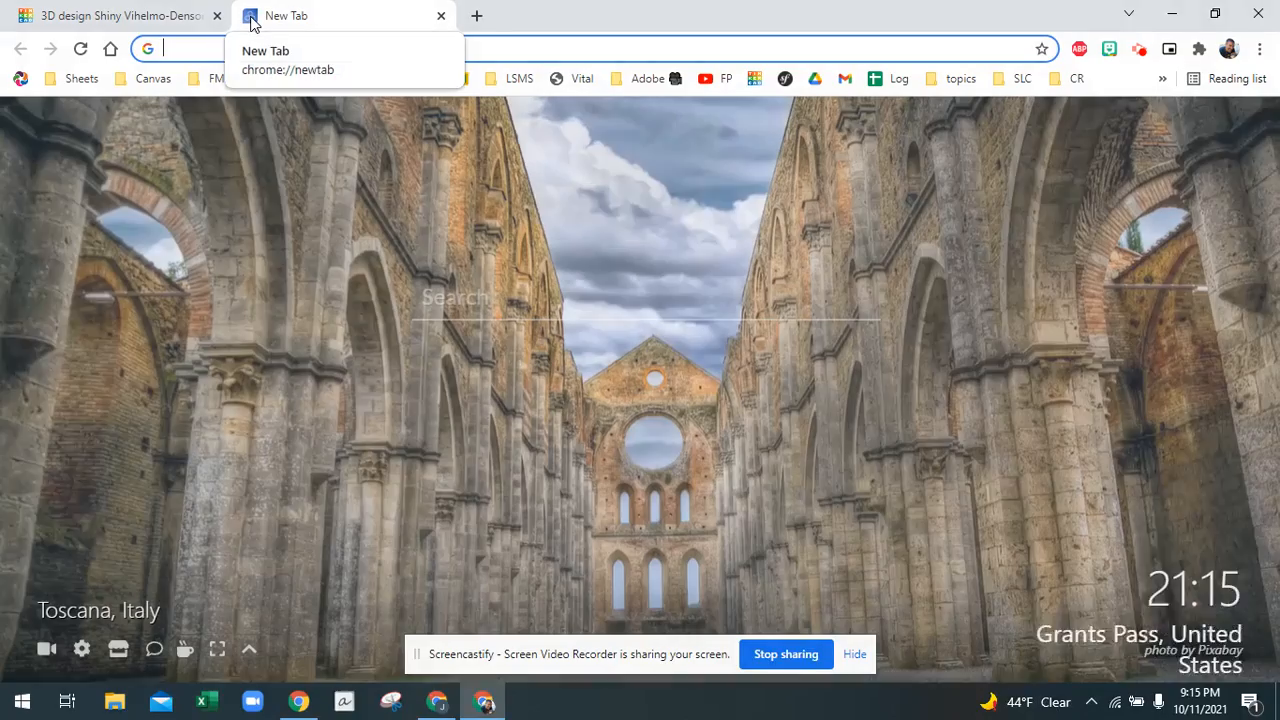
text(movei)
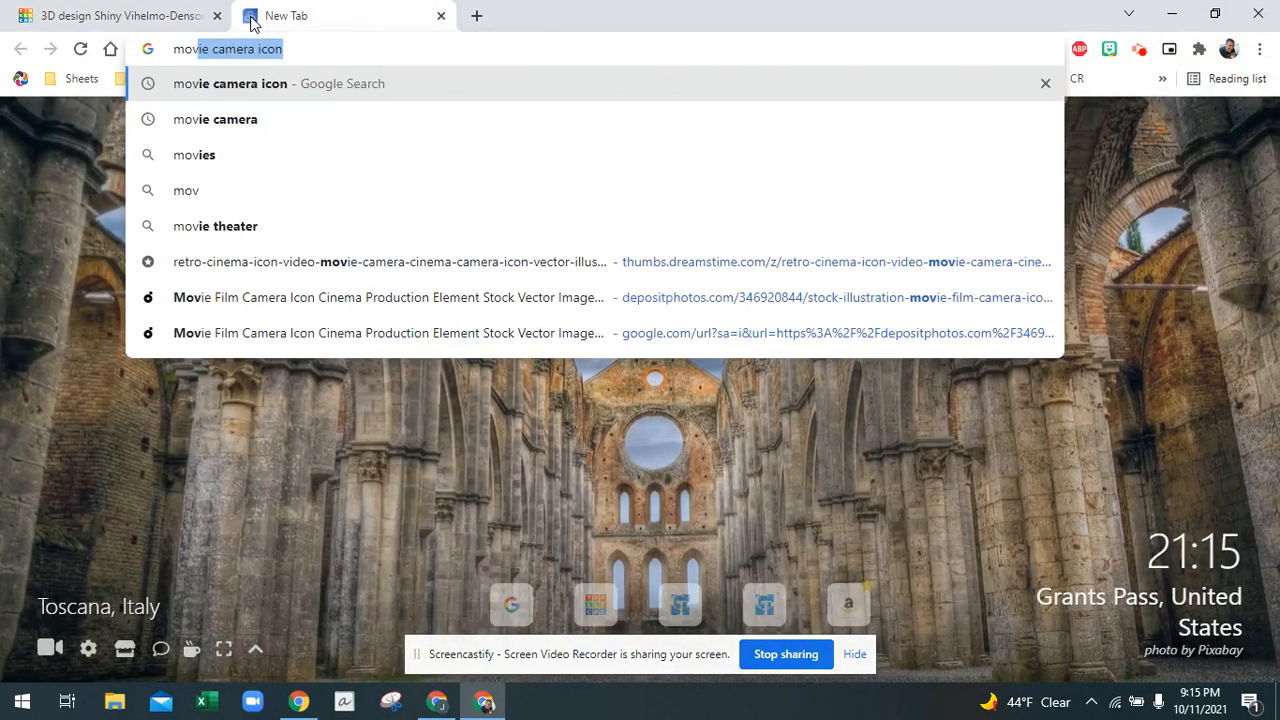
key(BackSpace)
key(BackSpace)
text(ie ca)
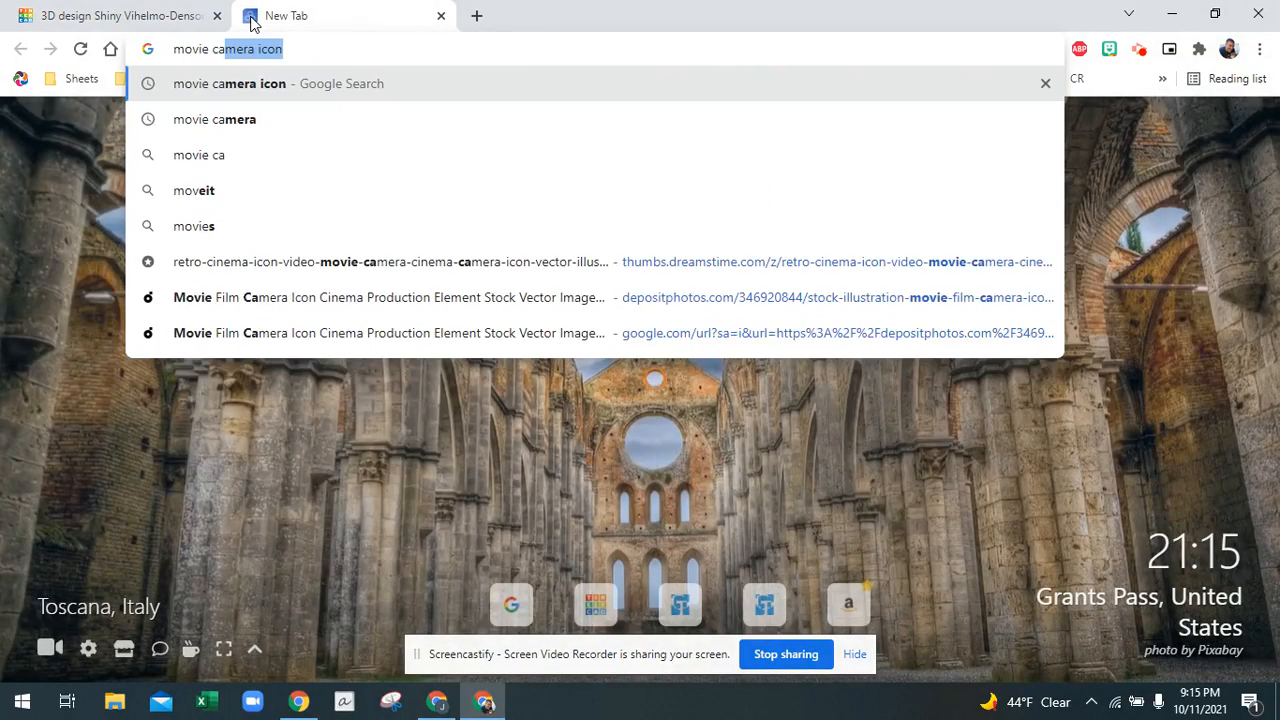
key(Return)
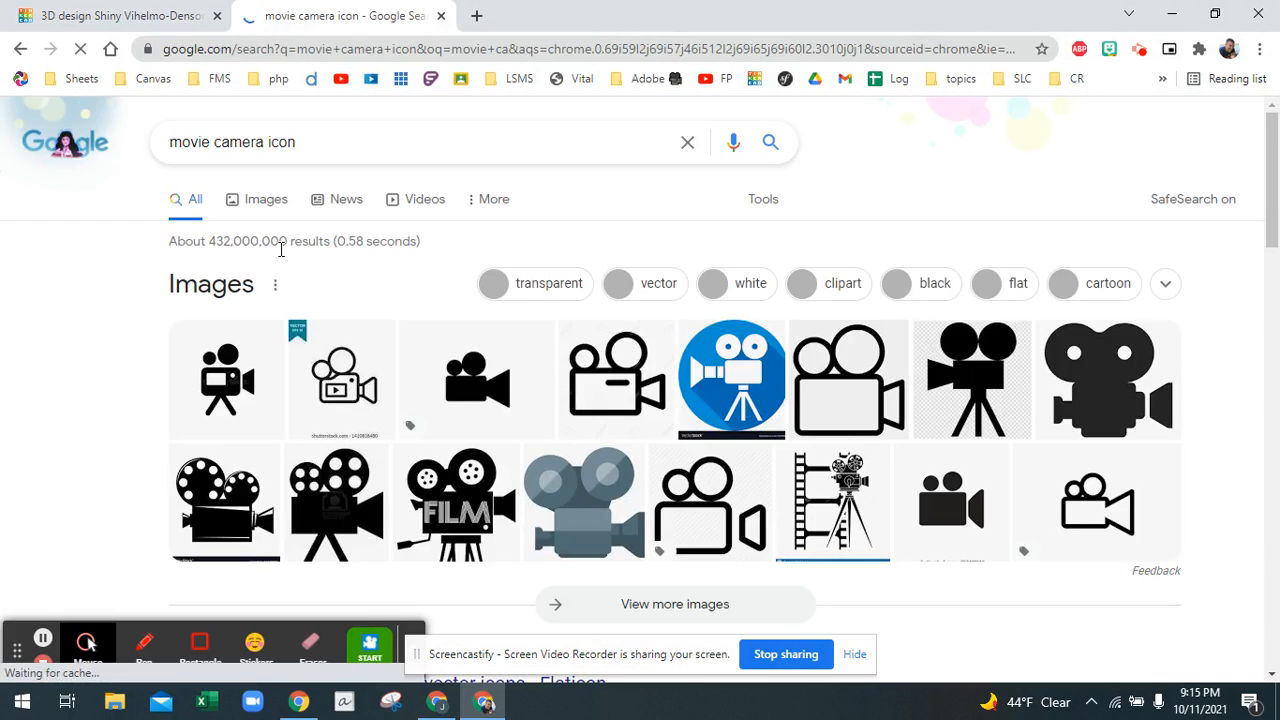
click(271, 200)
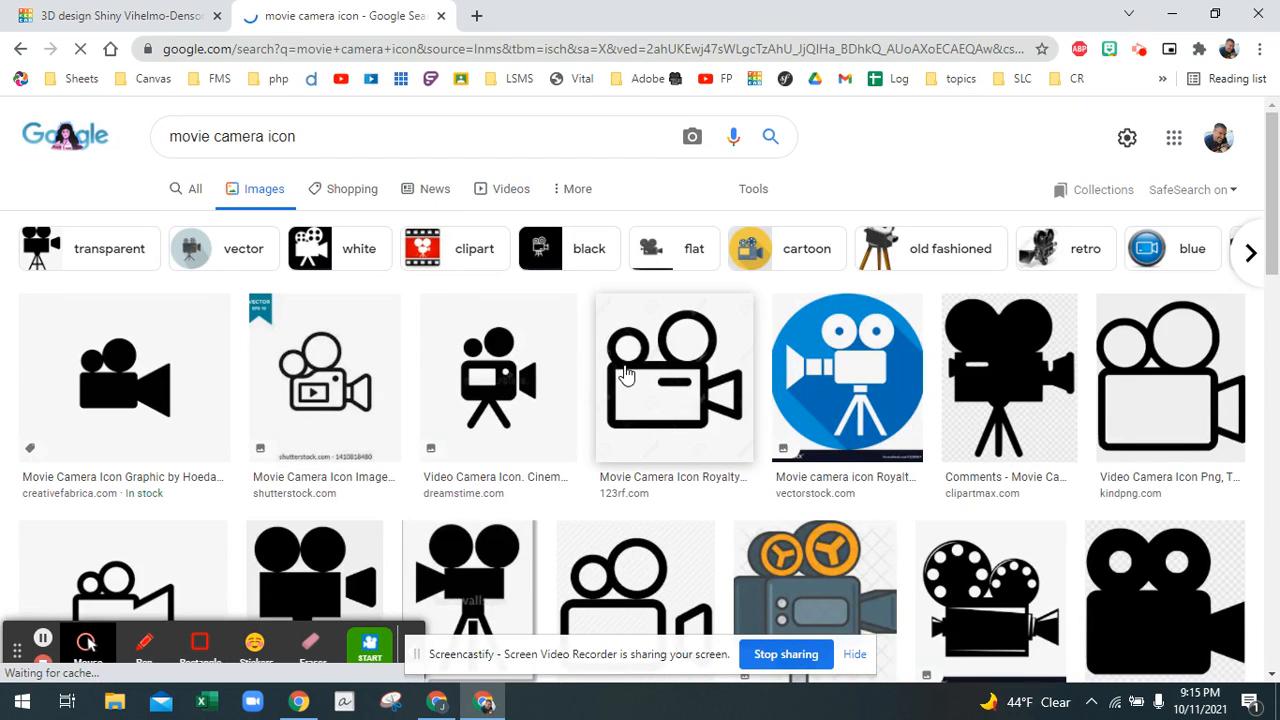
Look through the movie camera icon results for a detailed reference image of a camera on a tripod.
scroll(626, 373, down, 1)
scroll(624, 373, down, 4)
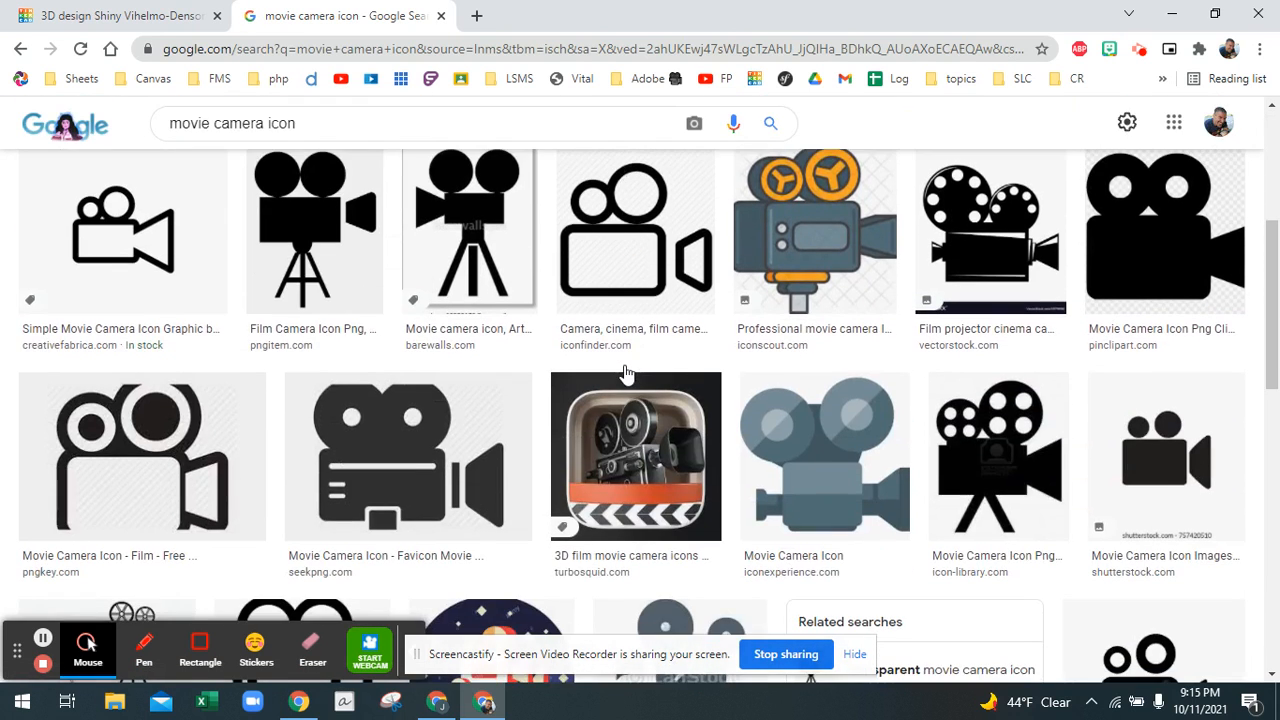
scroll(626, 373, down, 1)
scroll(624, 373, down, 1)
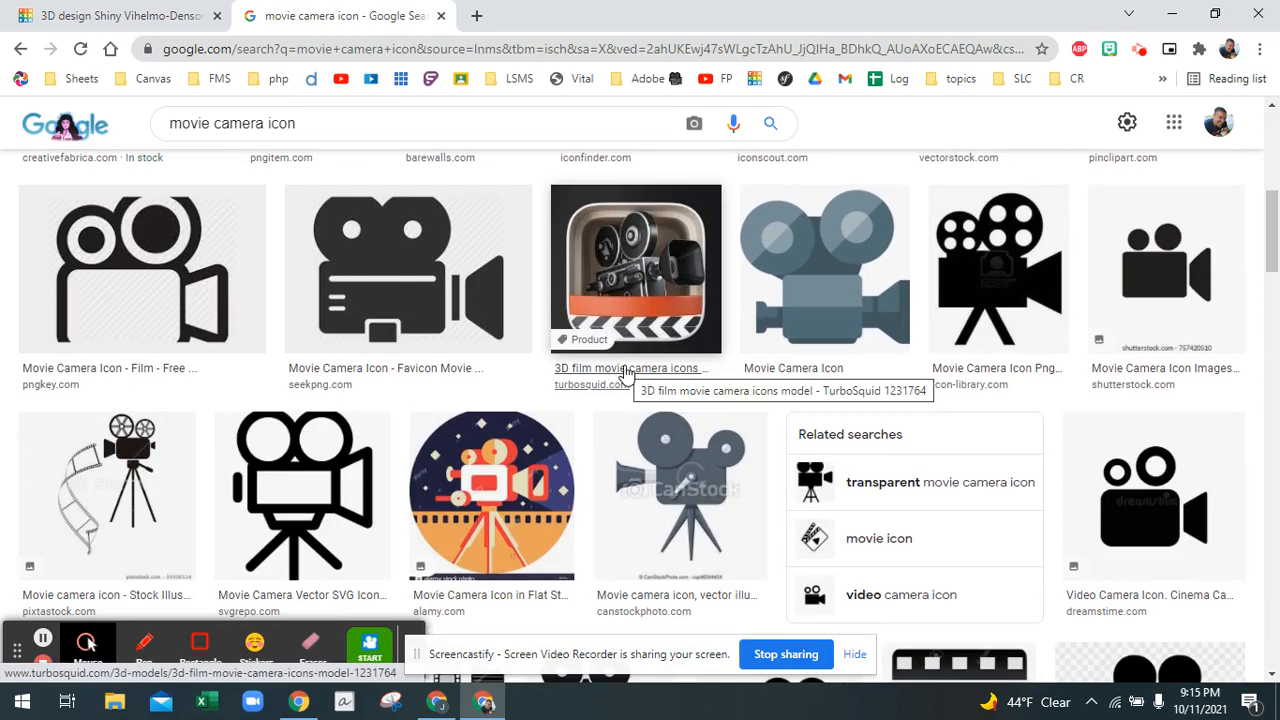
scroll(624, 373, down, 3)
scroll(624, 373, down, 3)
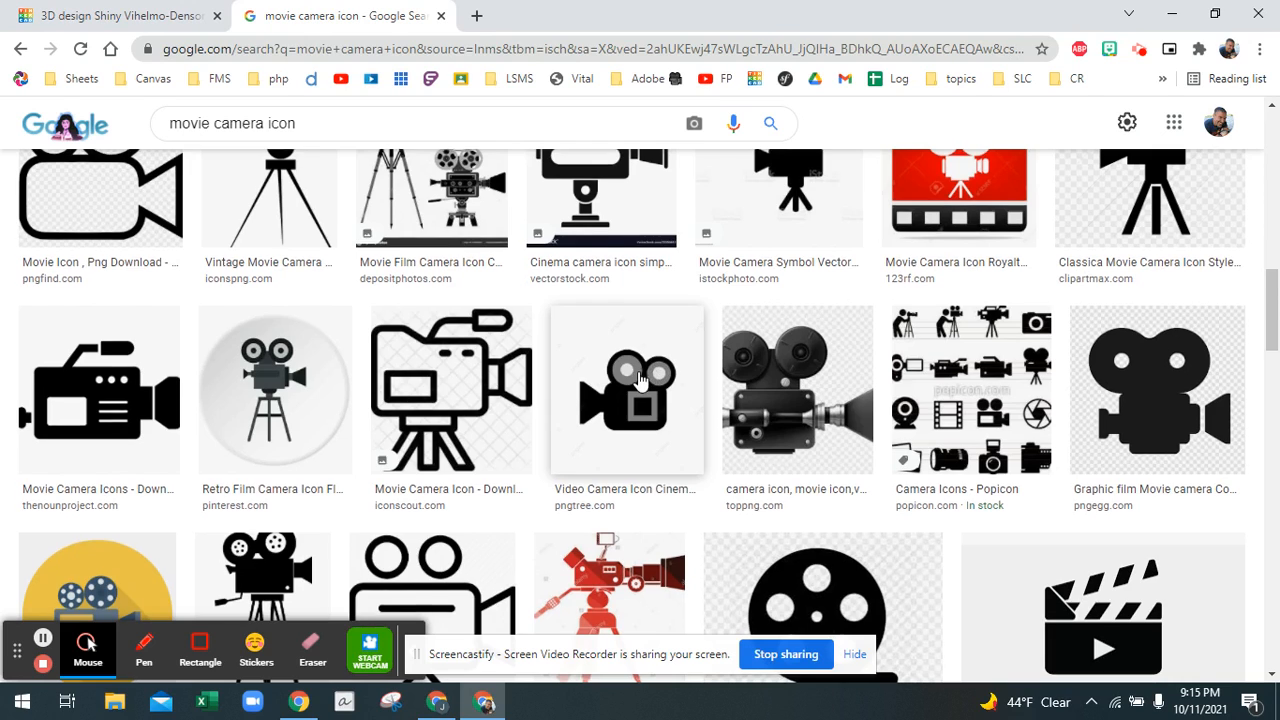
scroll(650, 374, down, 4)
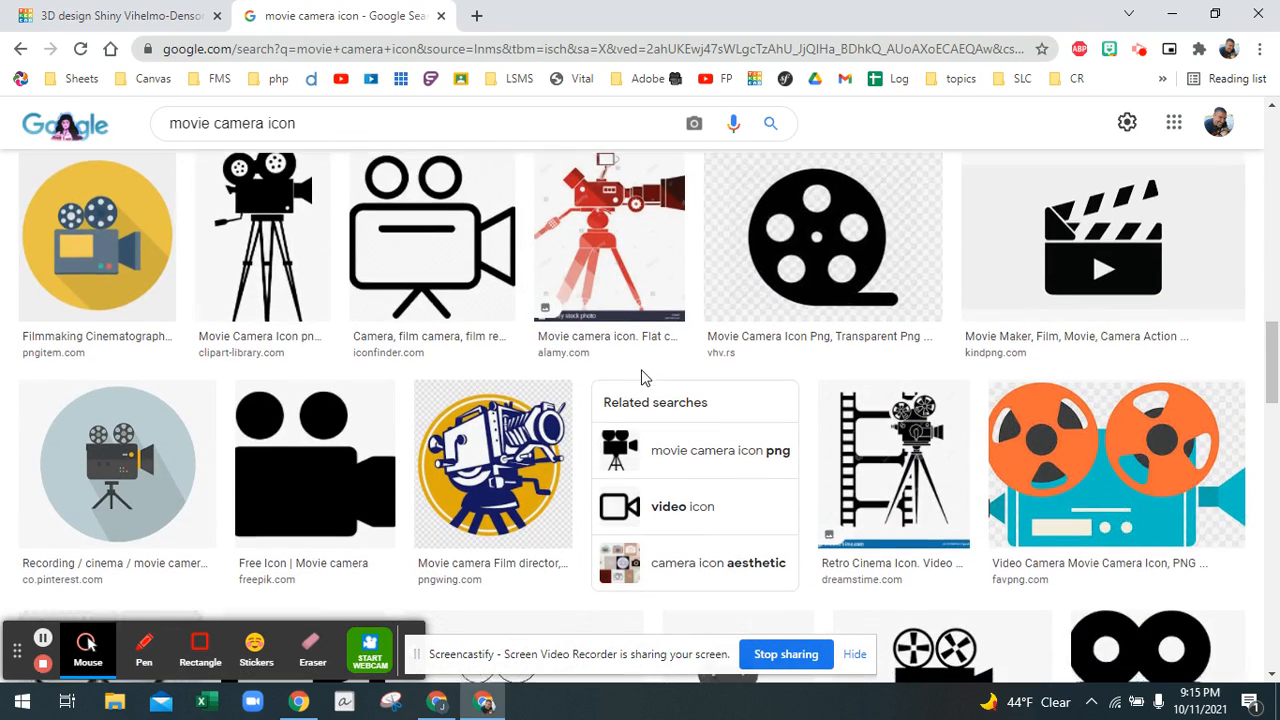
scroll(643, 377, down, 3)
scroll(644, 380, down, 2)
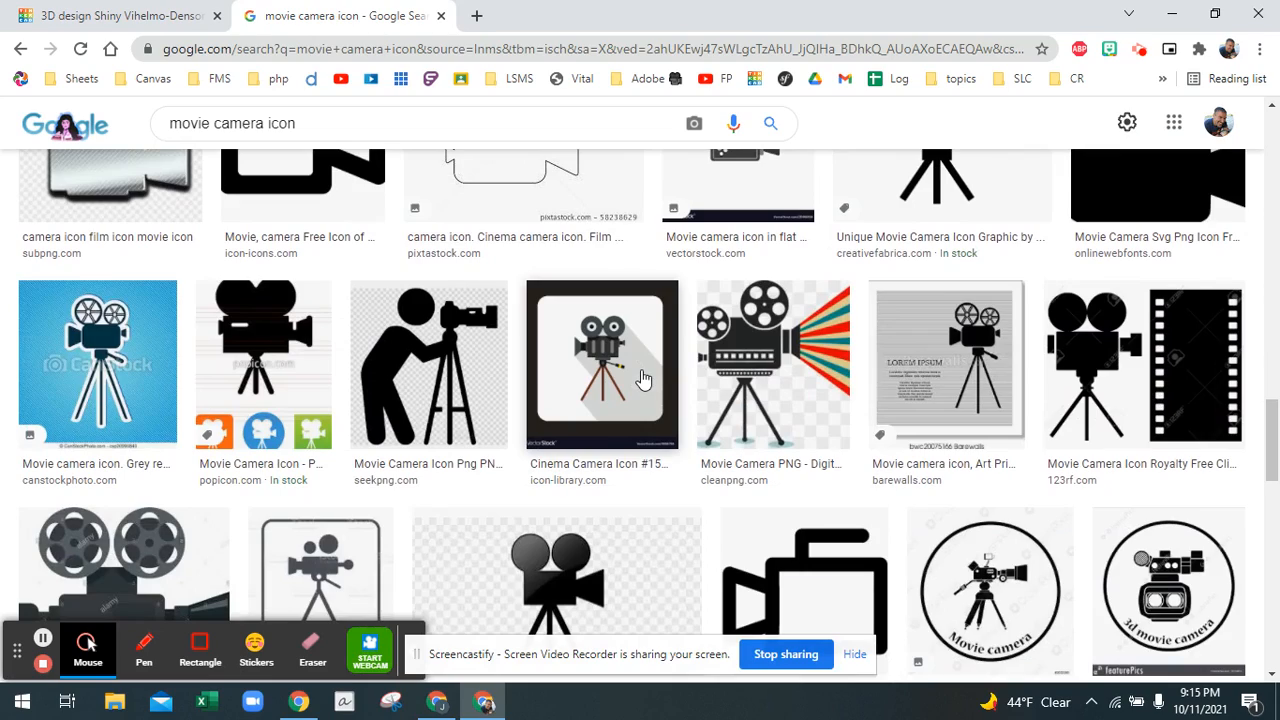
scroll(643, 380, down, 3)
scroll(643, 380, down, 3)
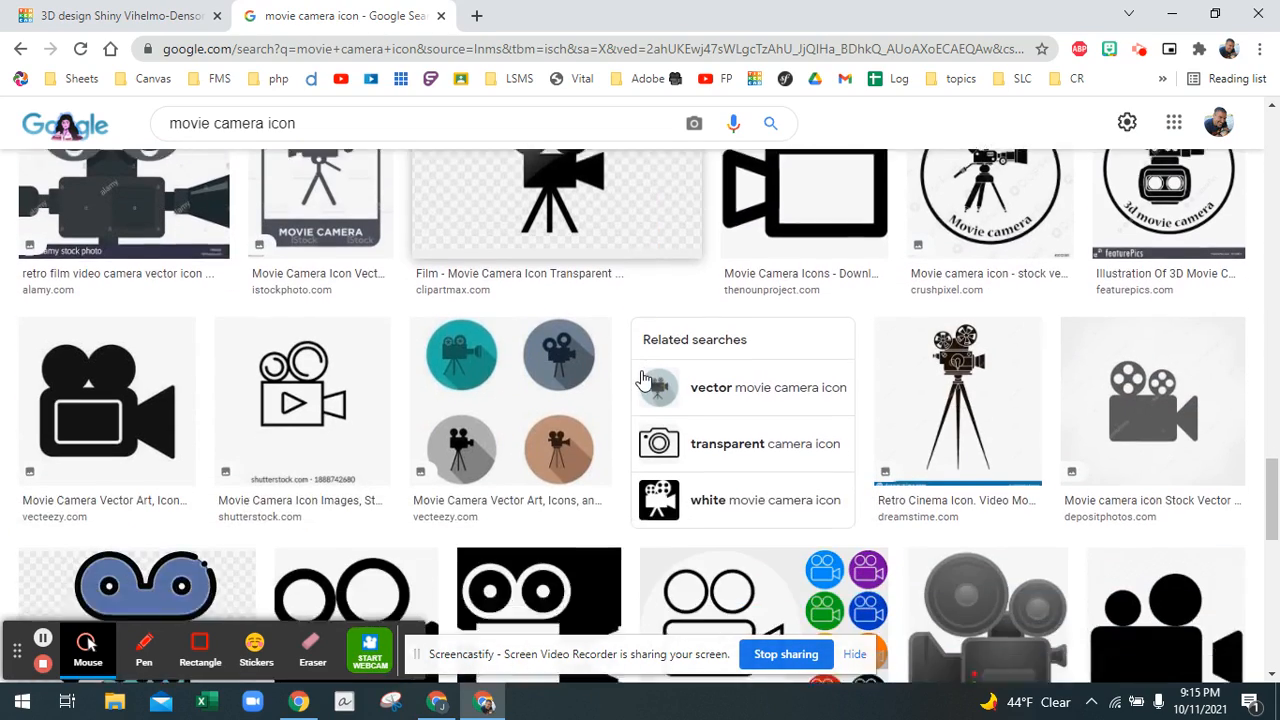
scroll(643, 380, down, 4)
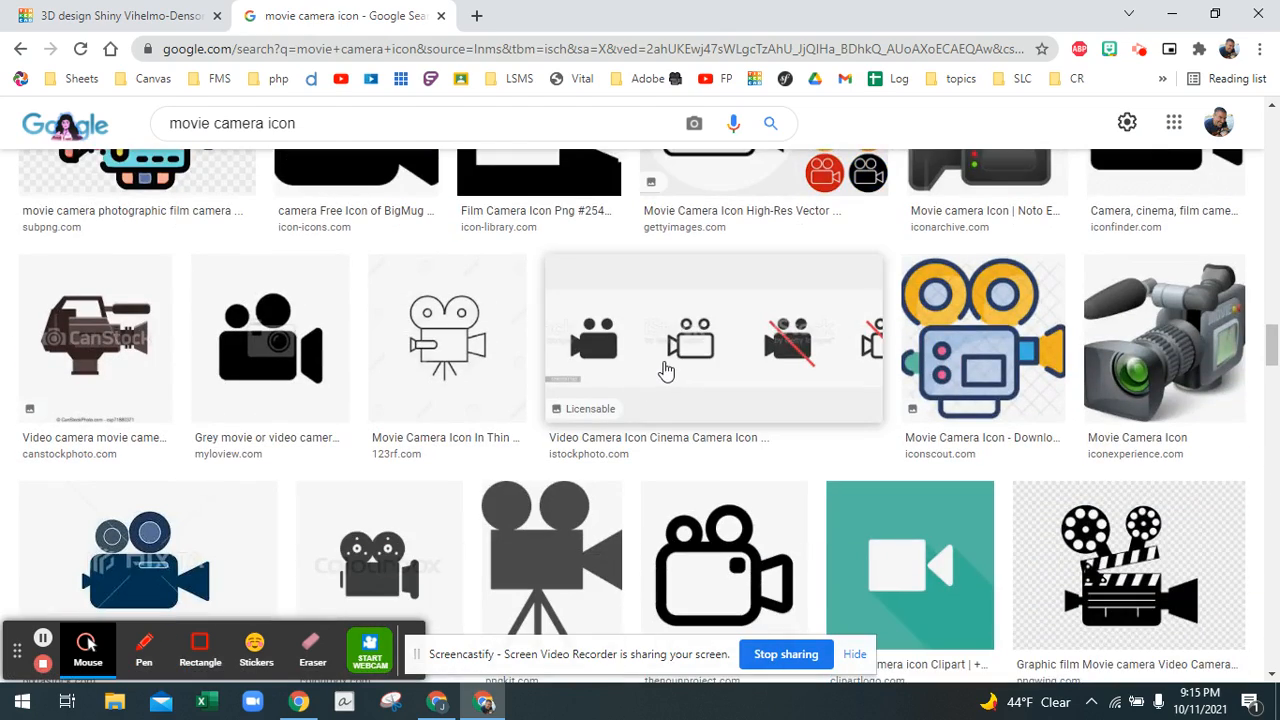
scroll(660, 373, down, 10)
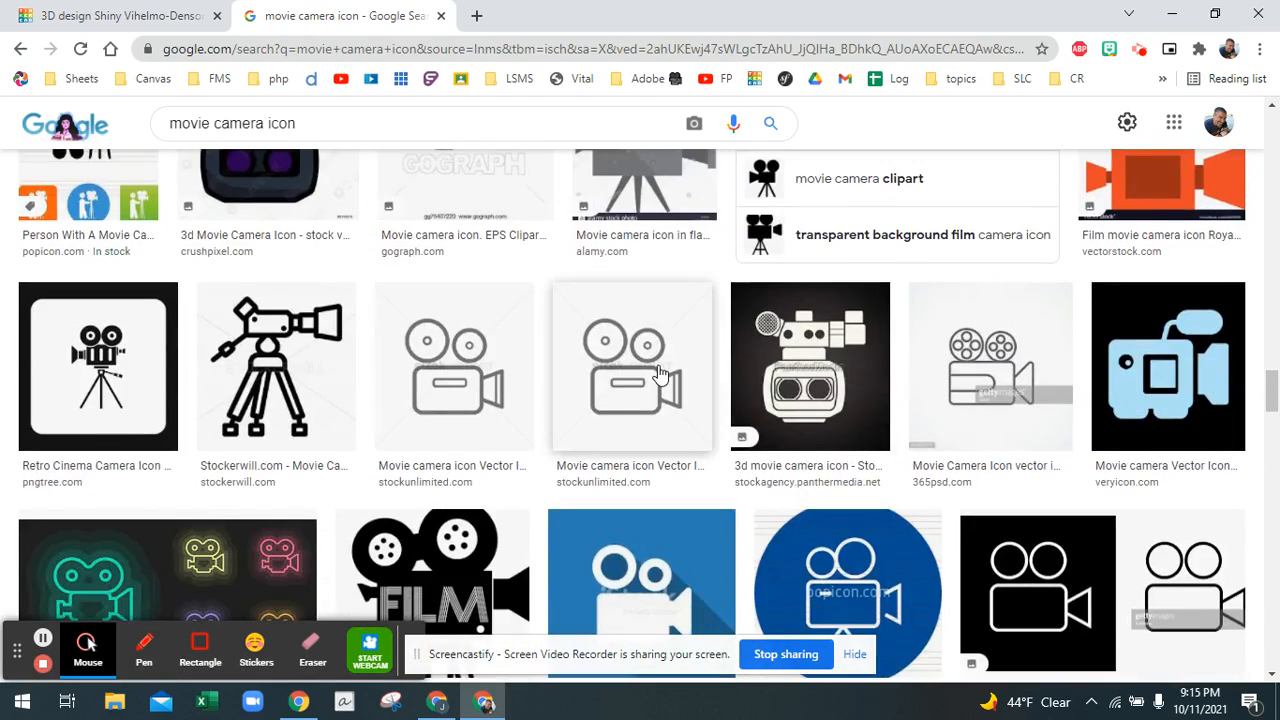
scroll(657, 371, down, 2)
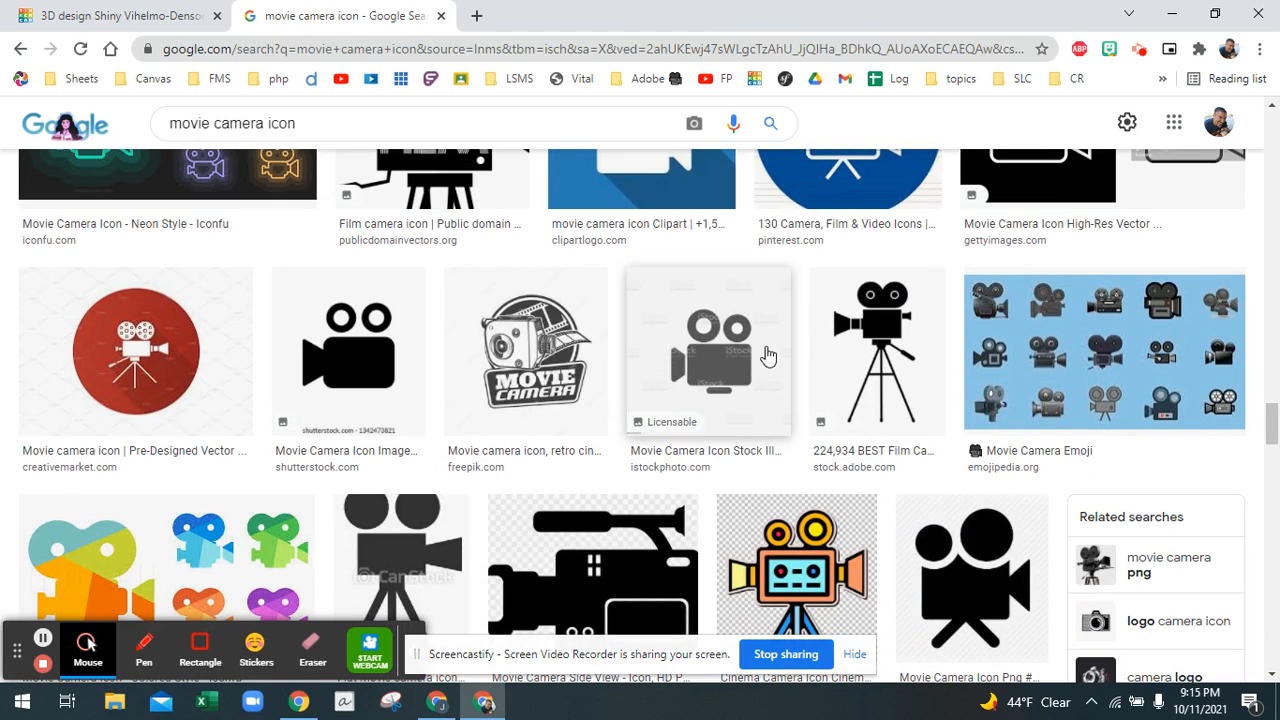
scroll(733, 366, down, 3)
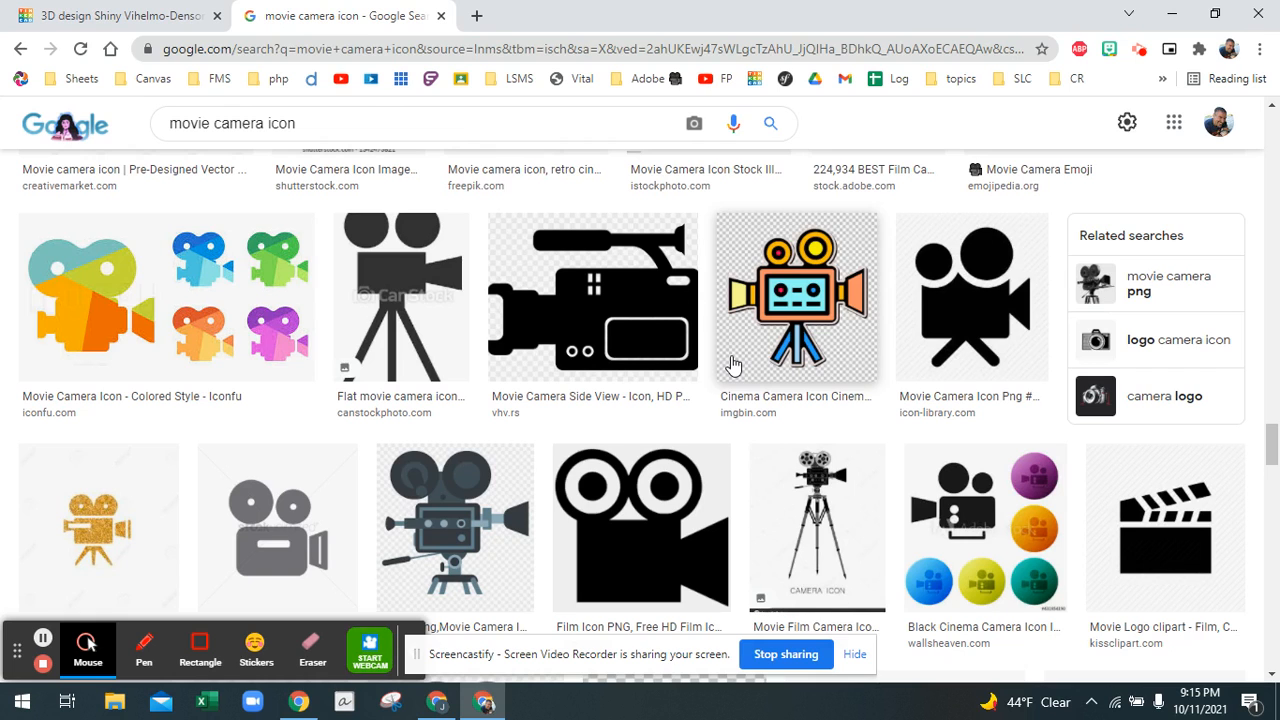
scroll(733, 366, down, 3)
Open the Depositphotos movie film camera on a tripod image in its own tab and enlarge it to full size.
click(818, 228)
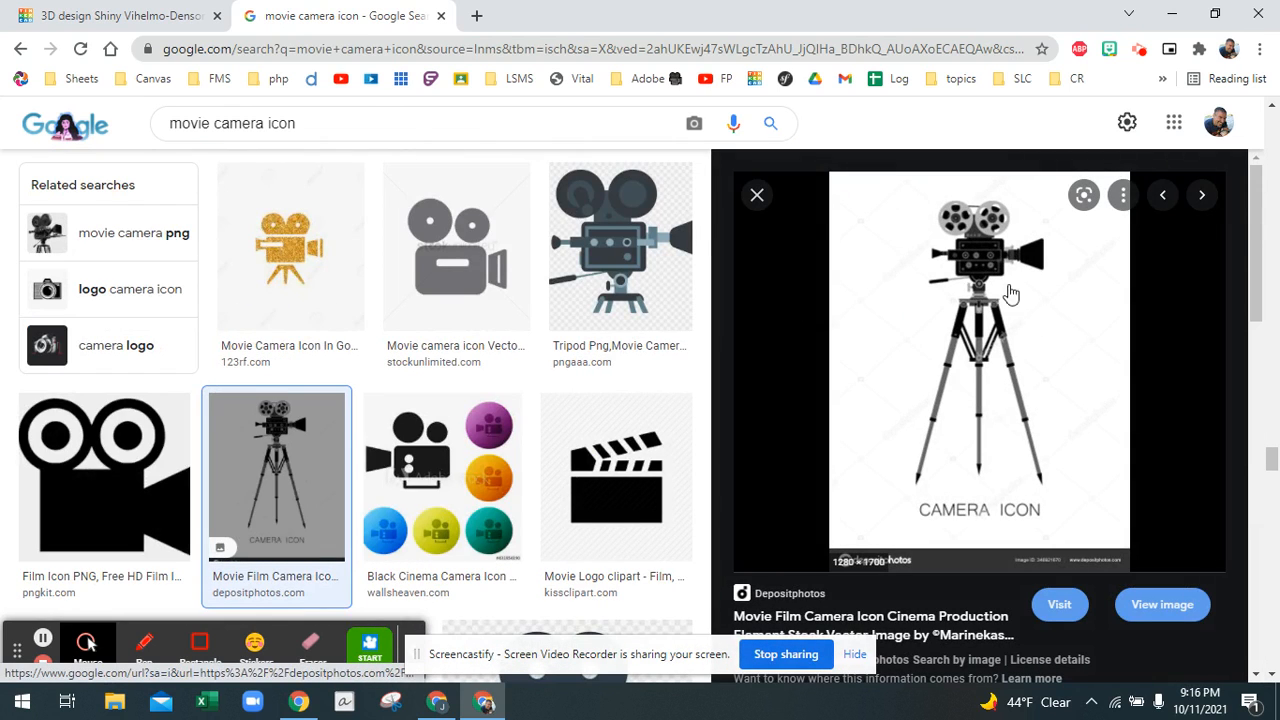
right_click(966, 290)
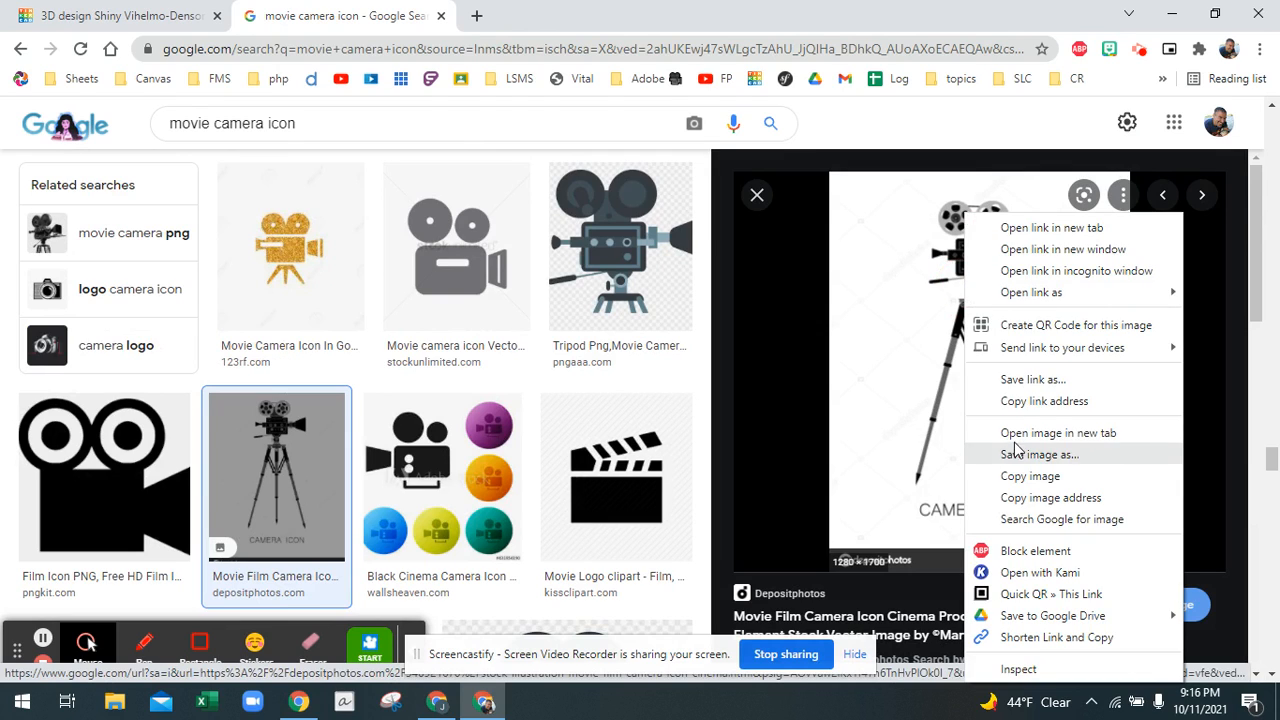
click(1040, 434)
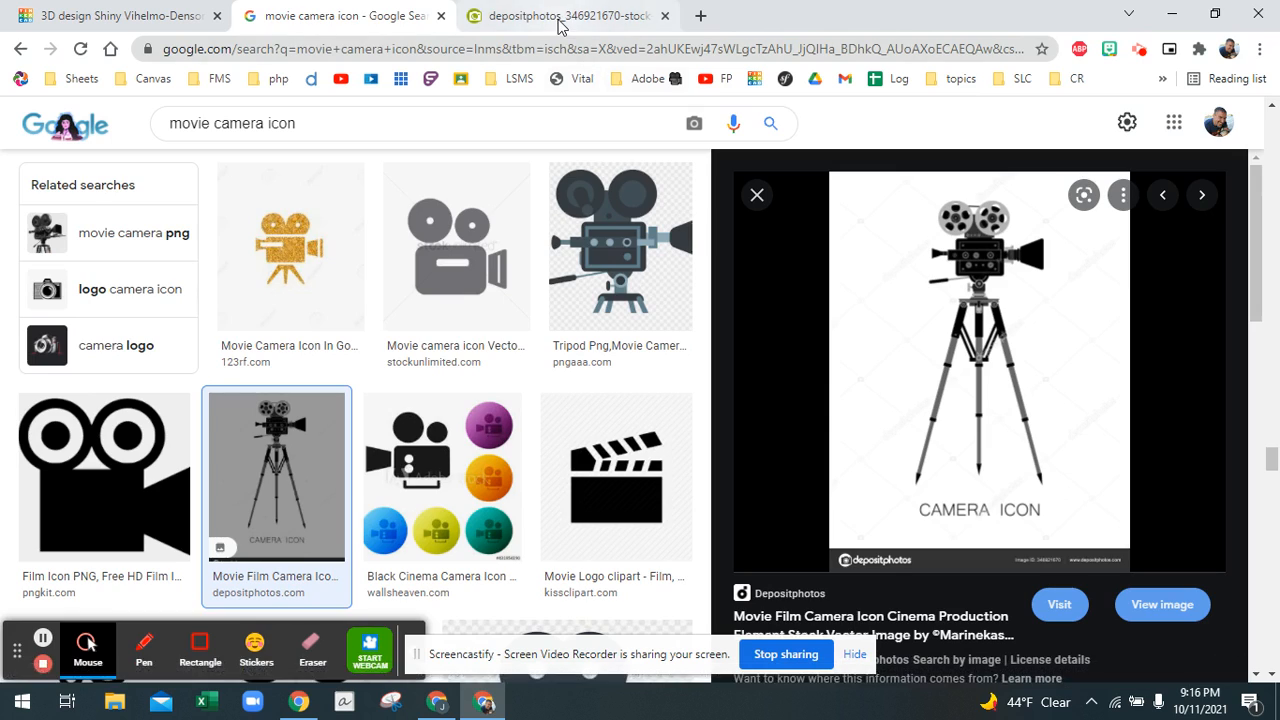
click(560, 18)
click(652, 267)
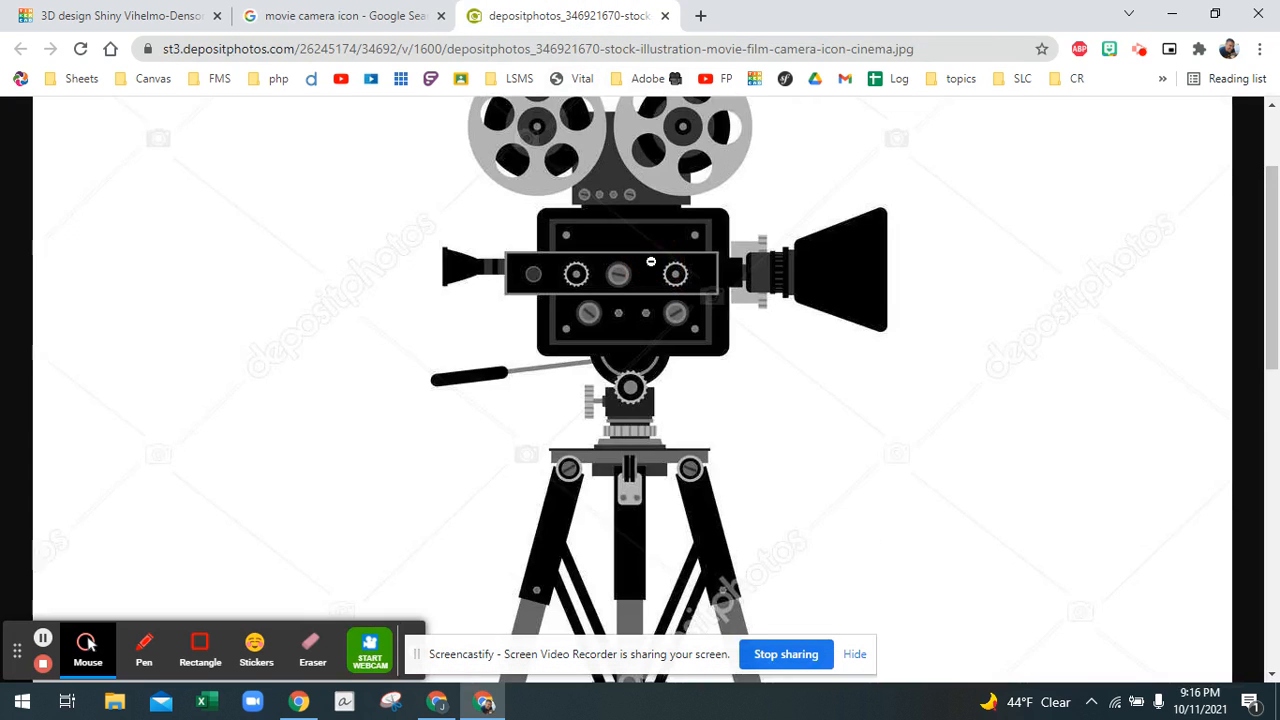
Start saving the camera image to disk and choose the FP folder inside Documents as the location.
scroll(694, 289, up, 2)
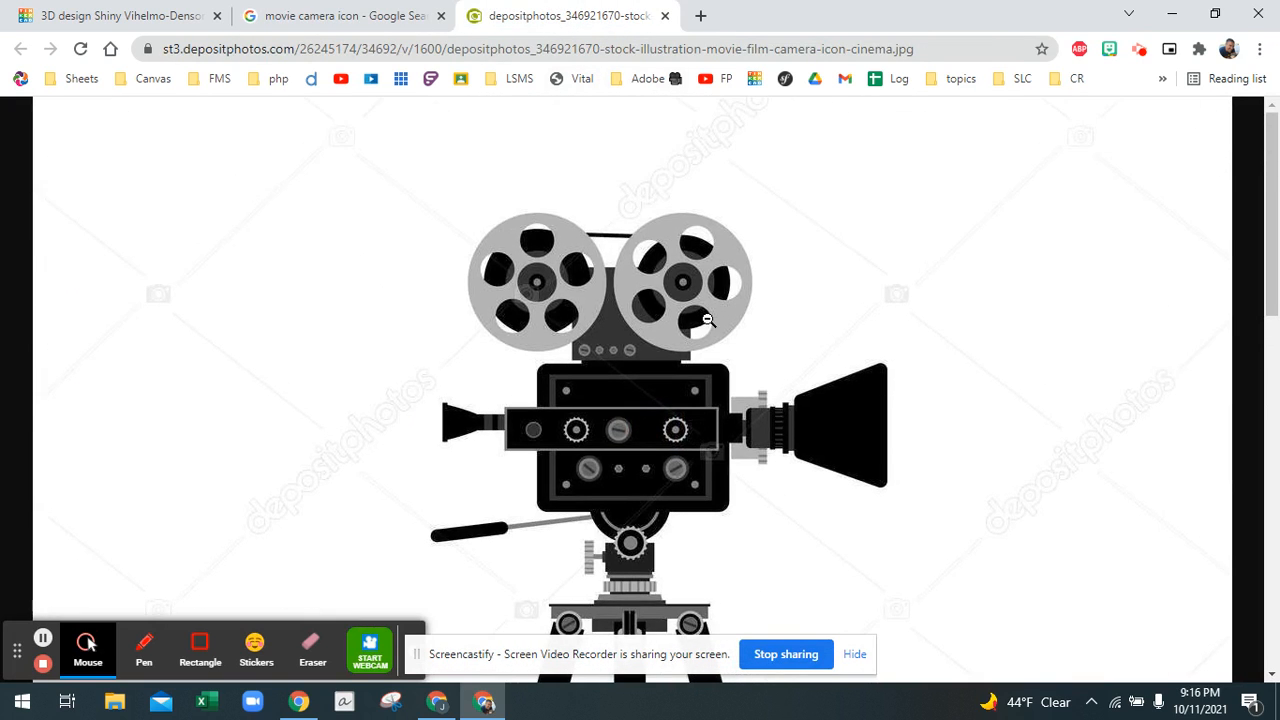
scroll(708, 319, down, 3)
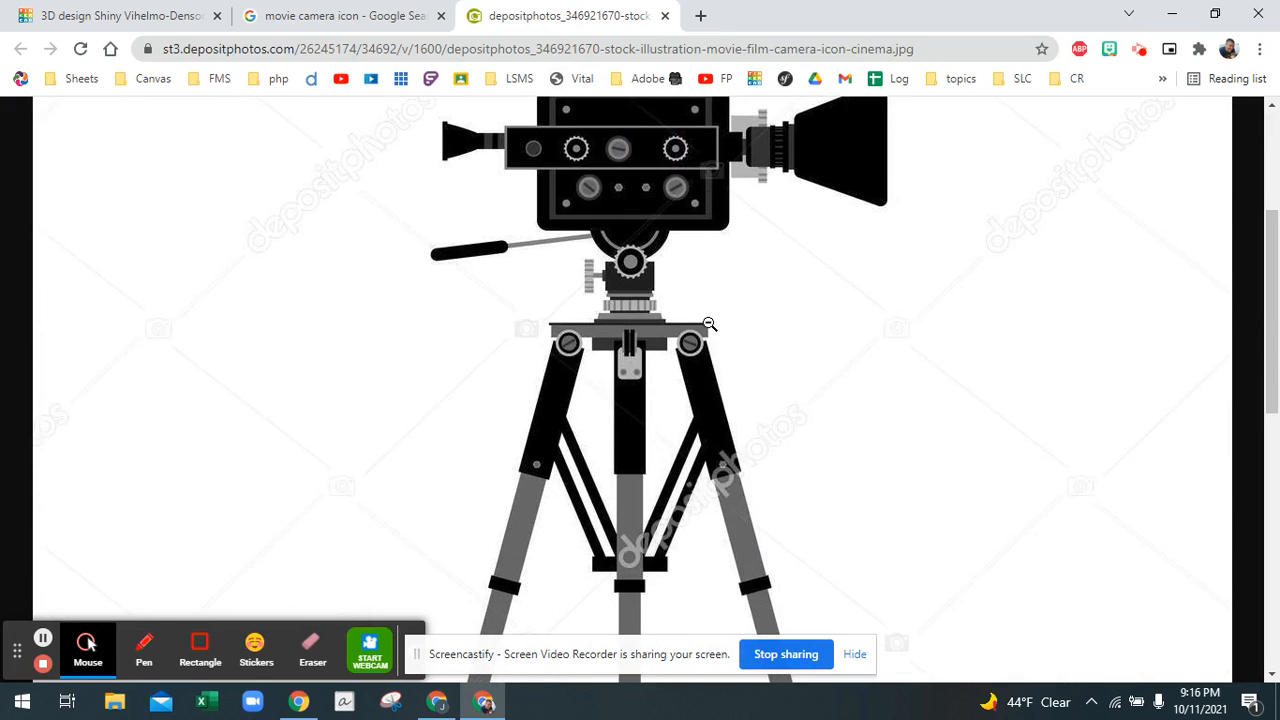
scroll(709, 324, up, 2)
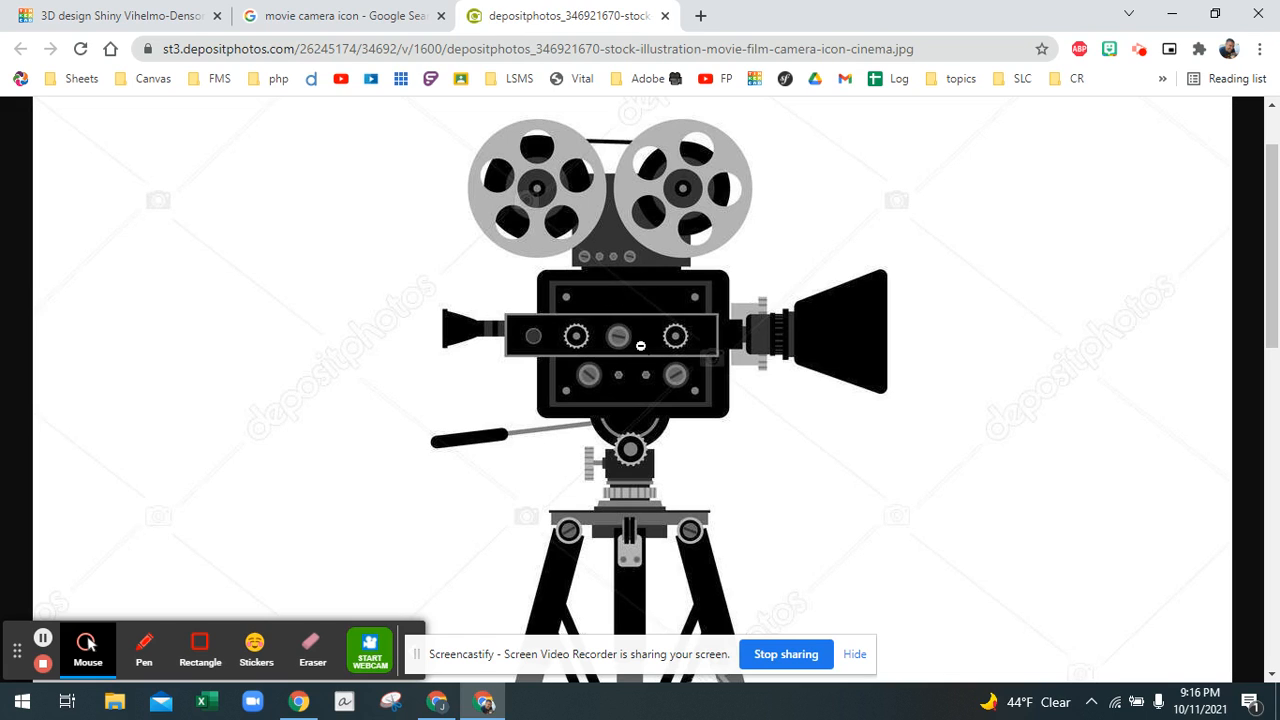
scroll(620, 262, down, 3)
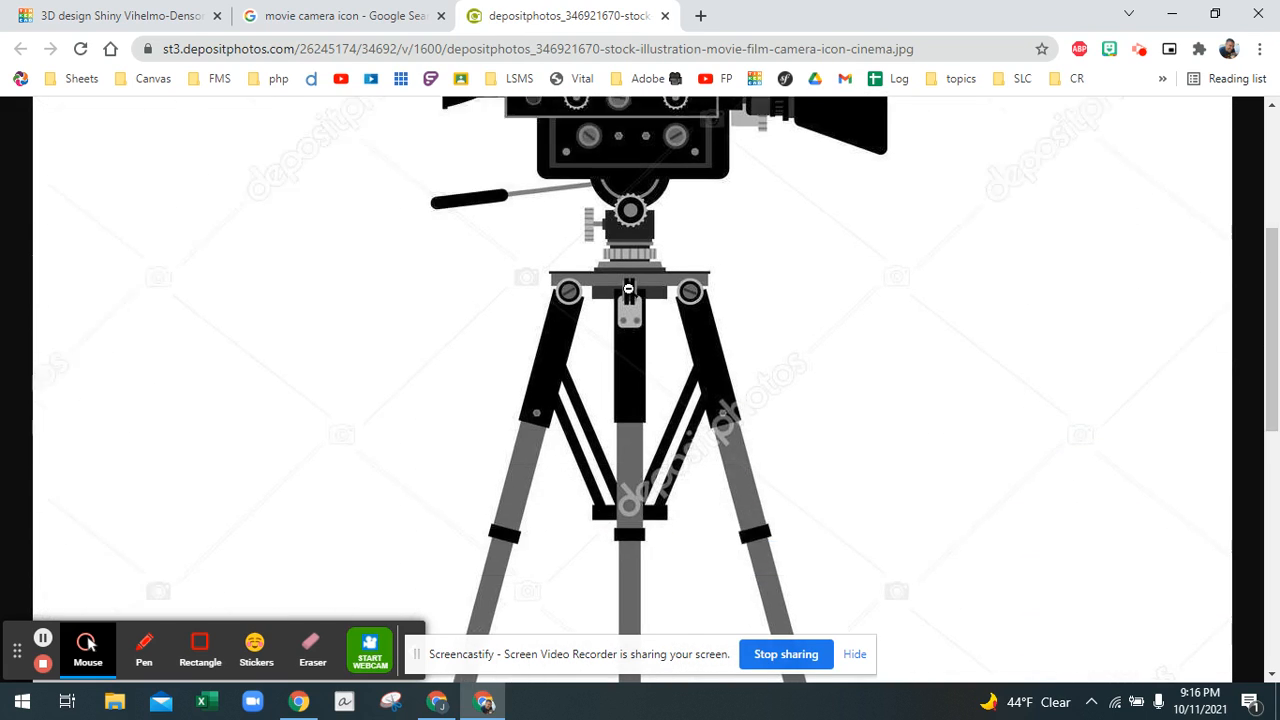
scroll(723, 283, up, 3)
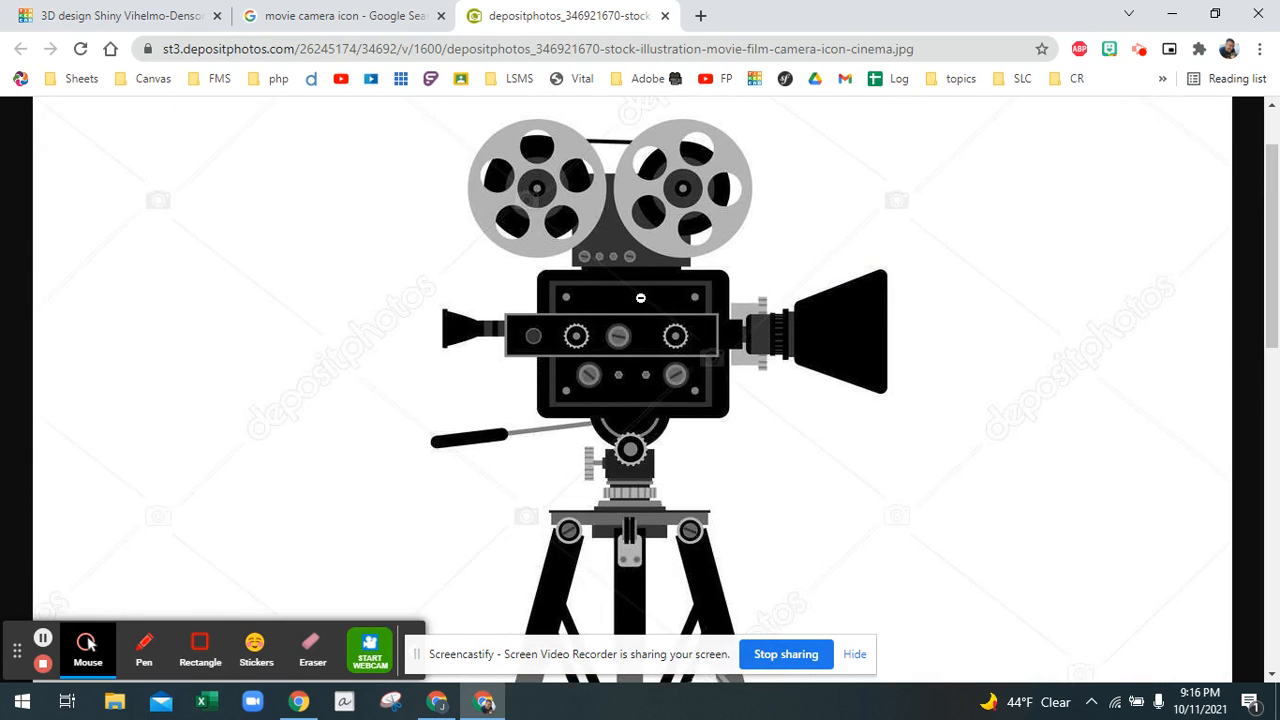
right_click(634, 300)
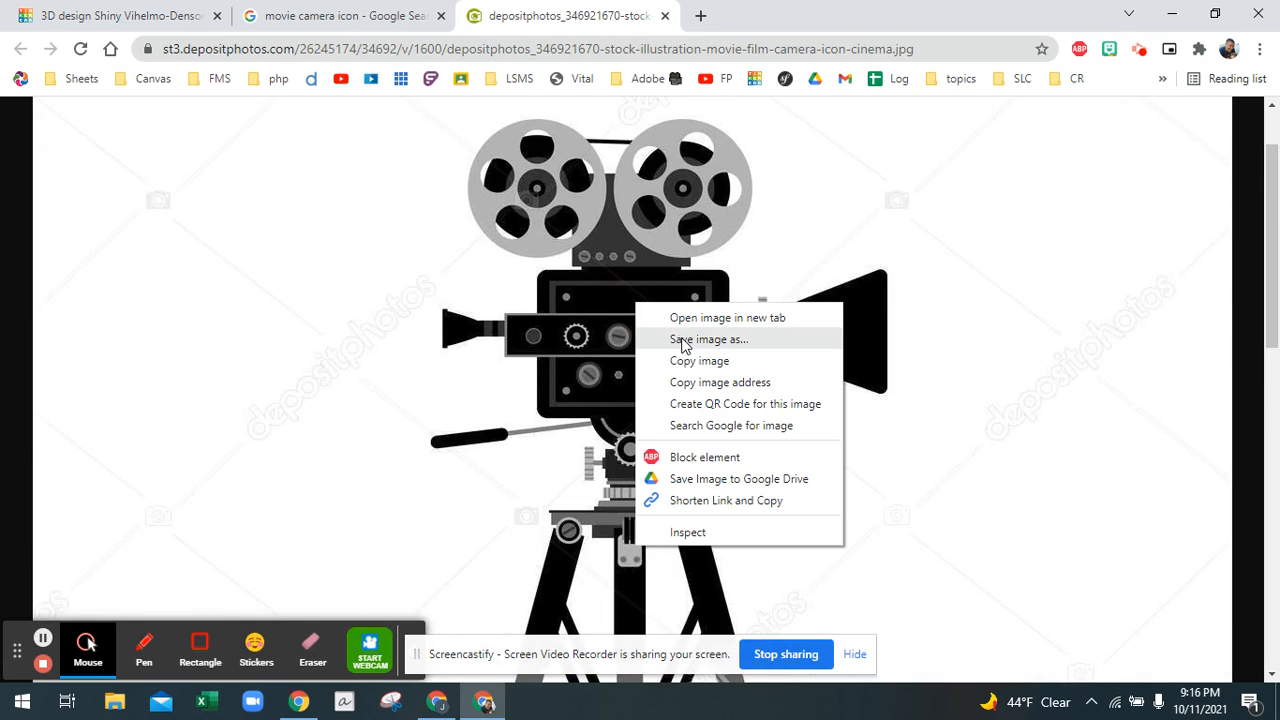
click(691, 341)
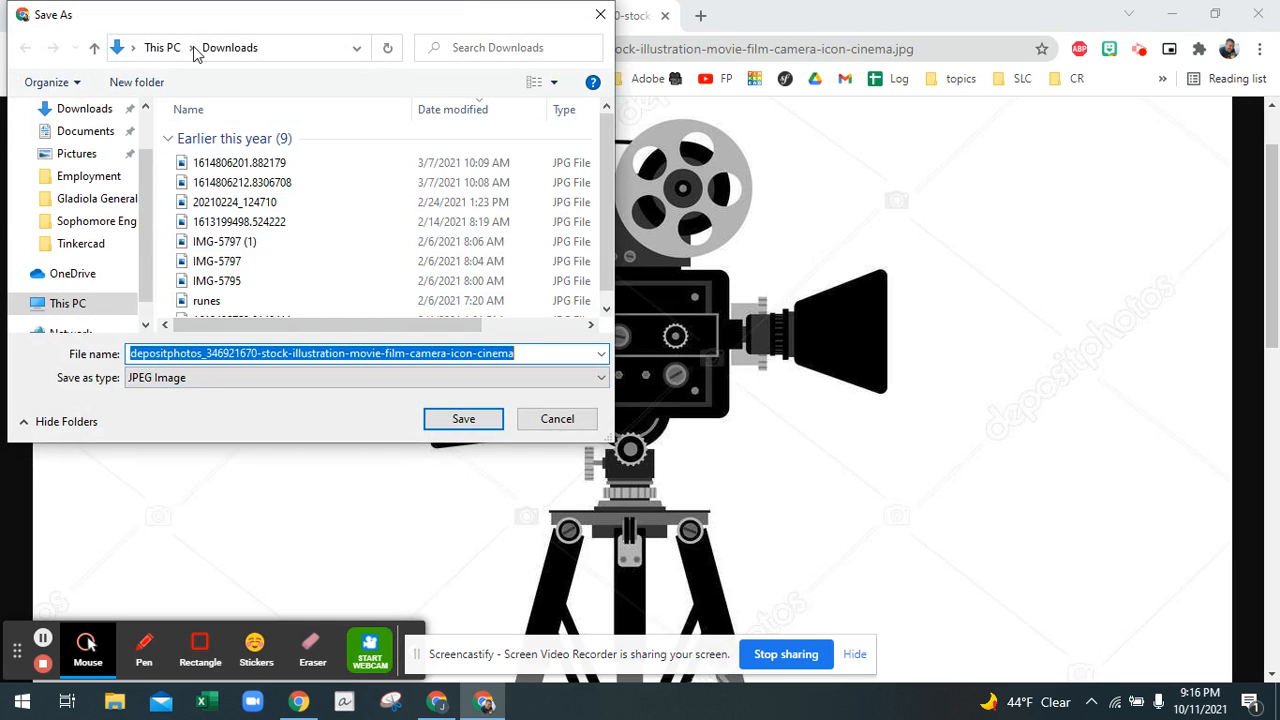
click(75, 138)
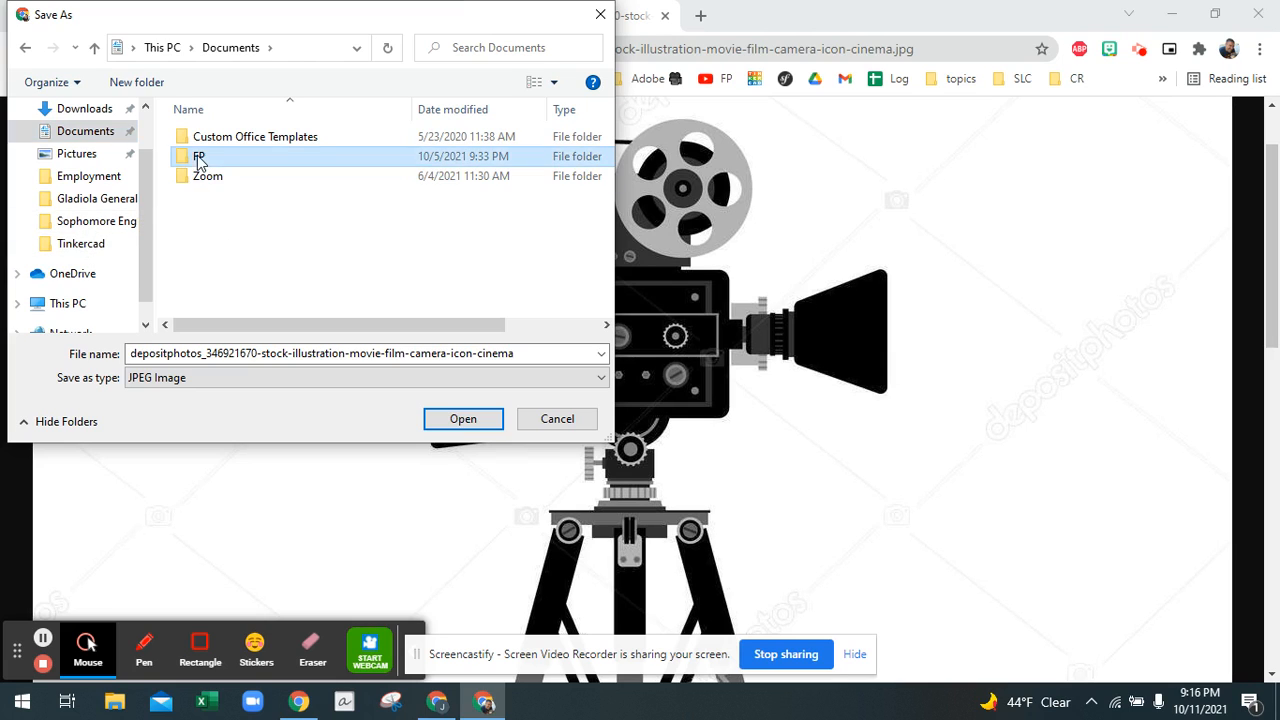
double_click(228, 157)
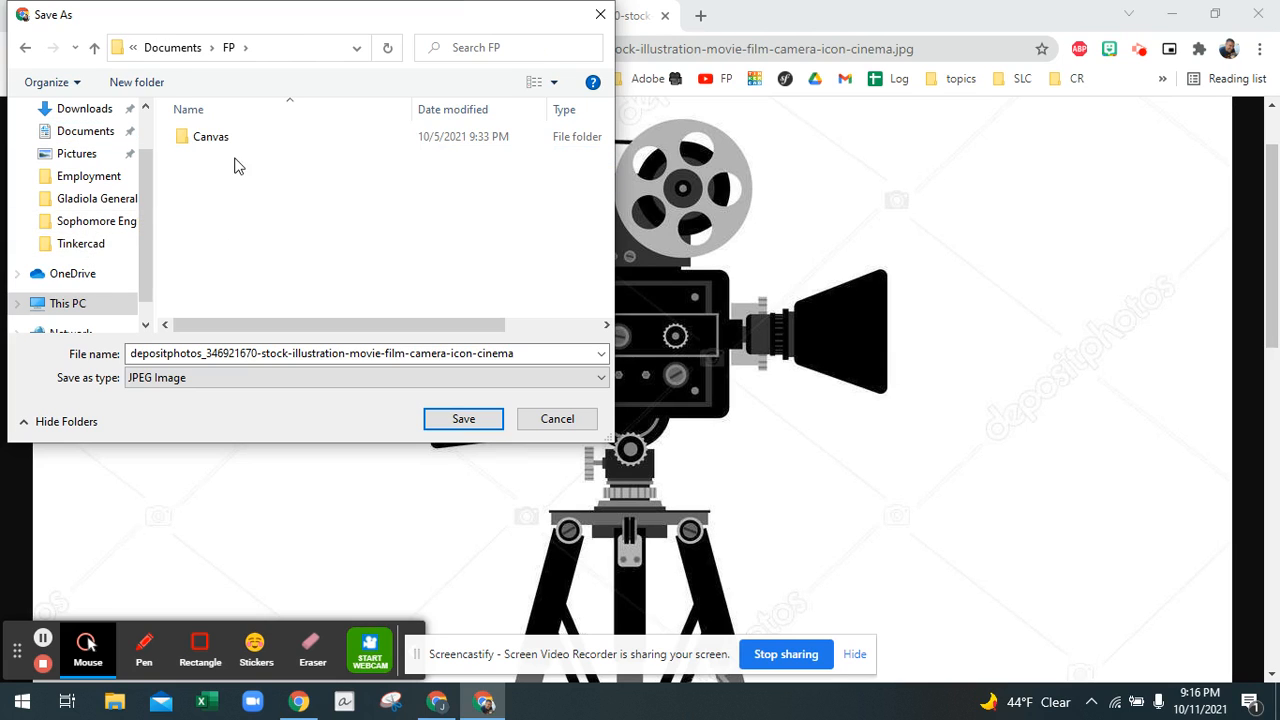
Create a folder named Tinkercad inside FP and open it.
click(136, 82)
text(Tinkercad)
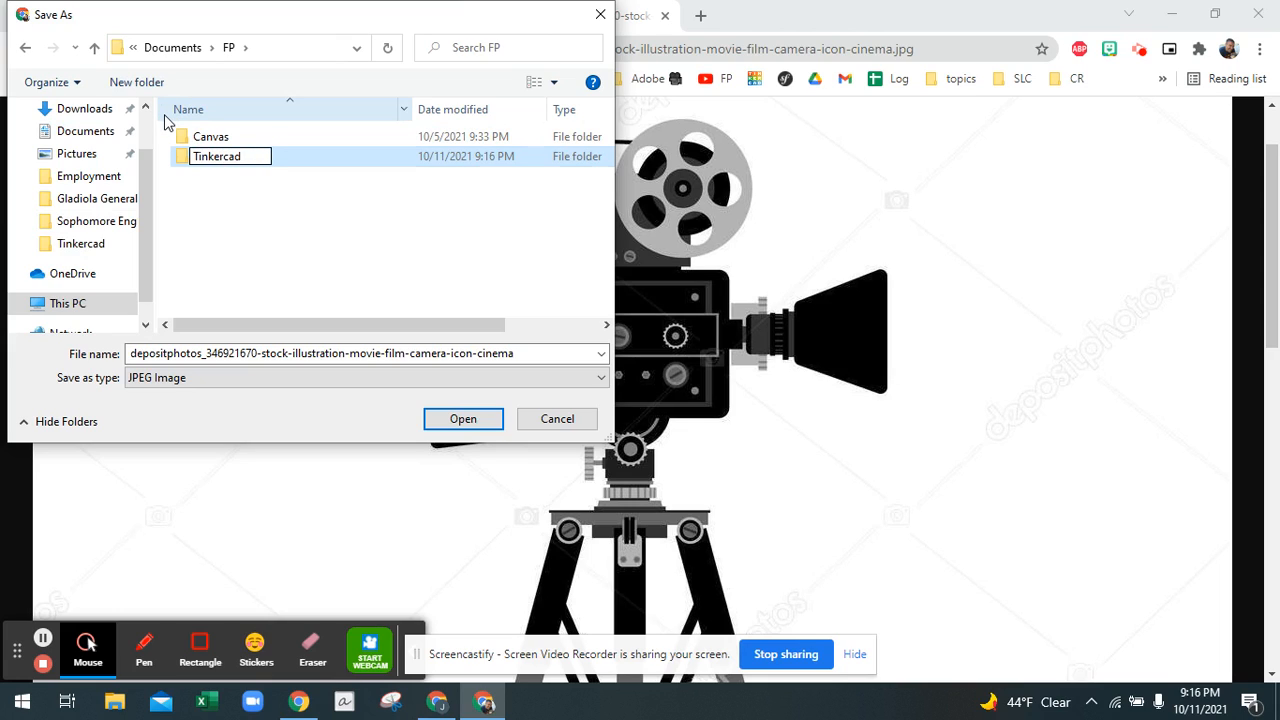
key(Return)
double_click(208, 160)
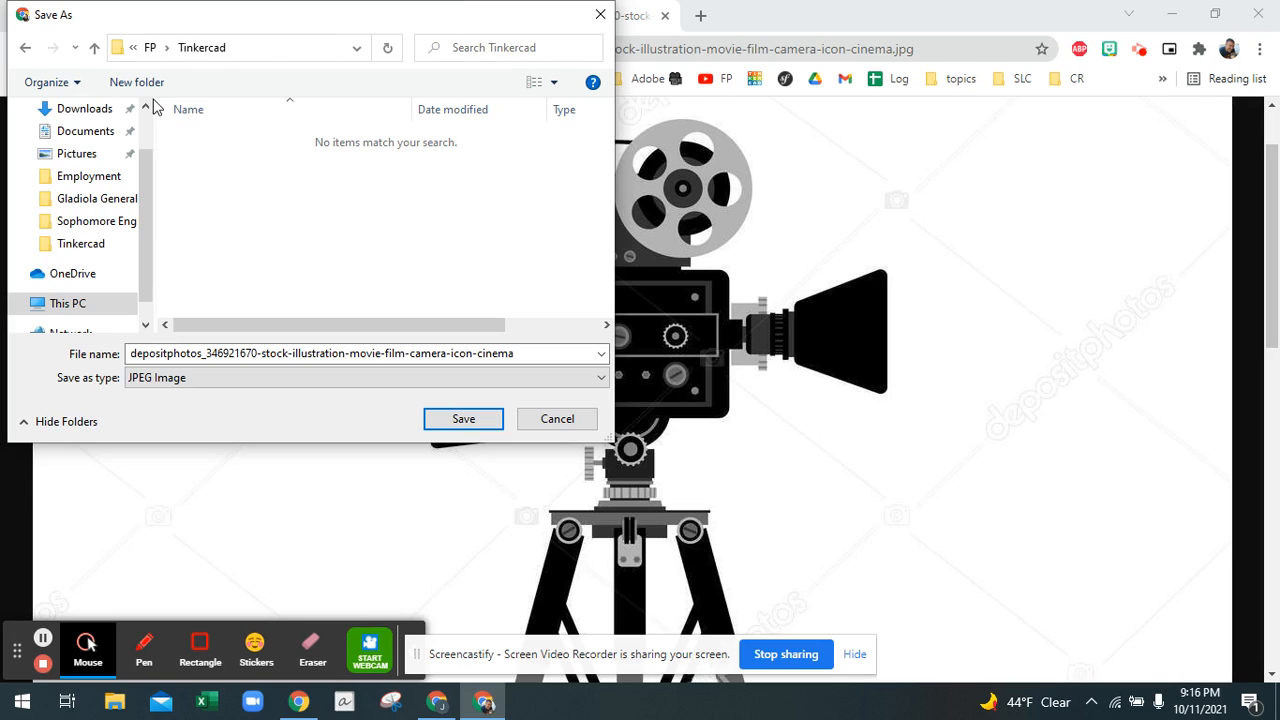
Create a folder named Movie Camera Project inside the Tinkercad folder and open it as the save location.
click(146, 86)
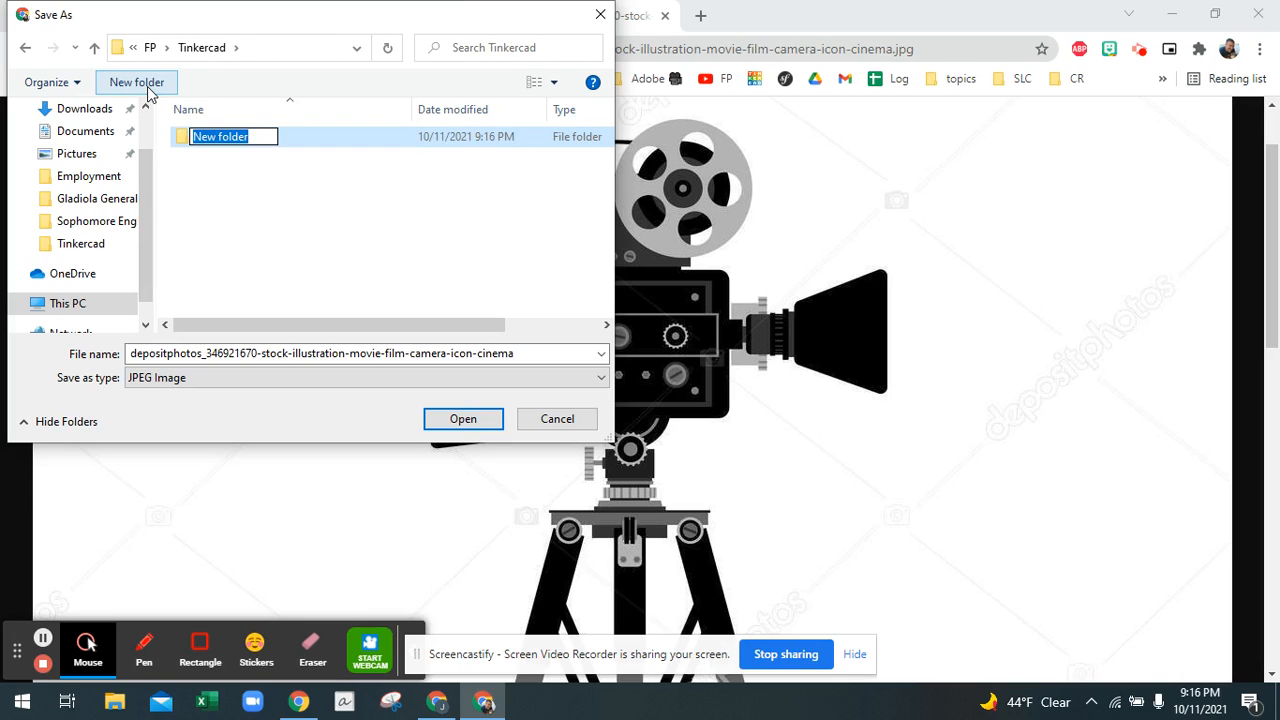
text(Movie Ca)
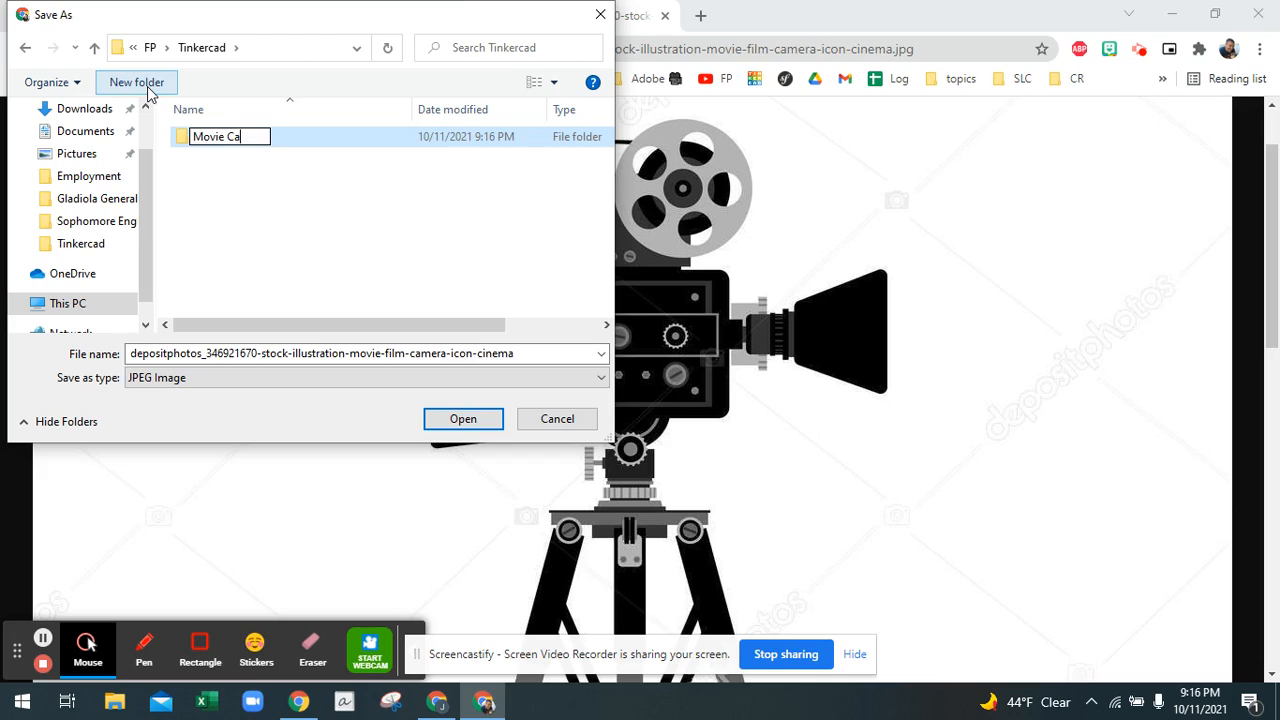
text(mera Projec)
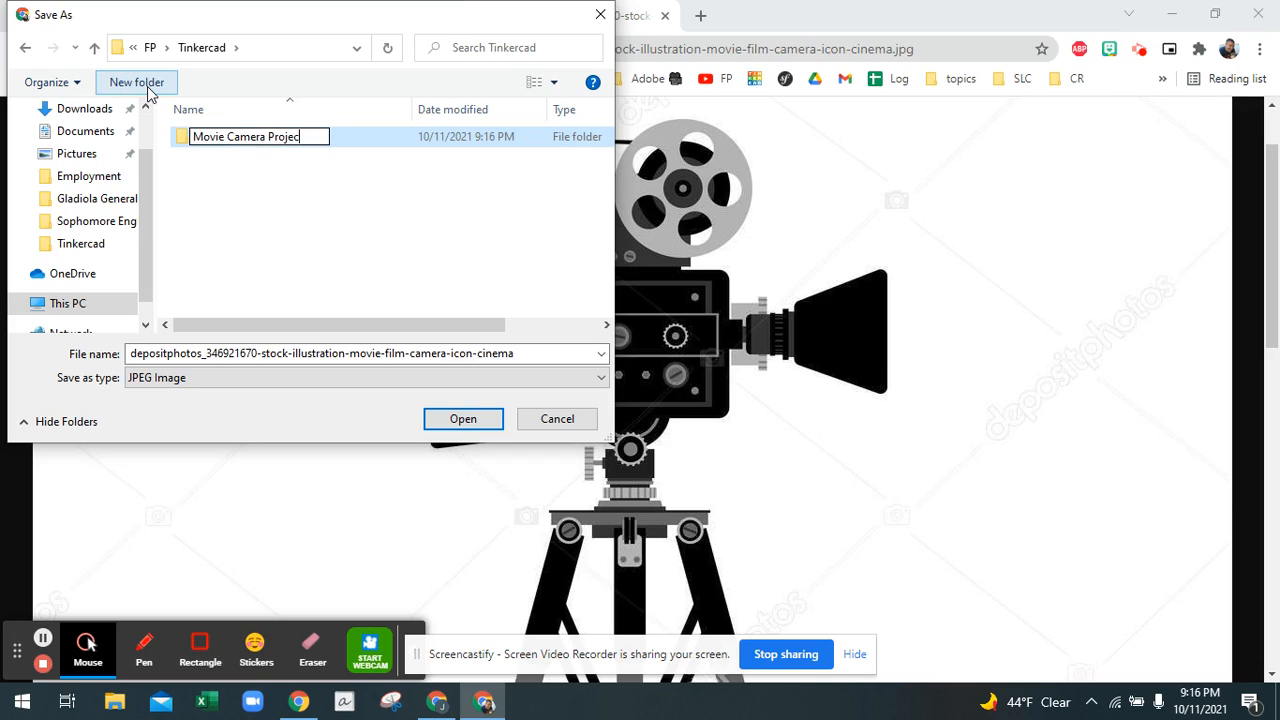
text(t)
key(Return)
key(Return)
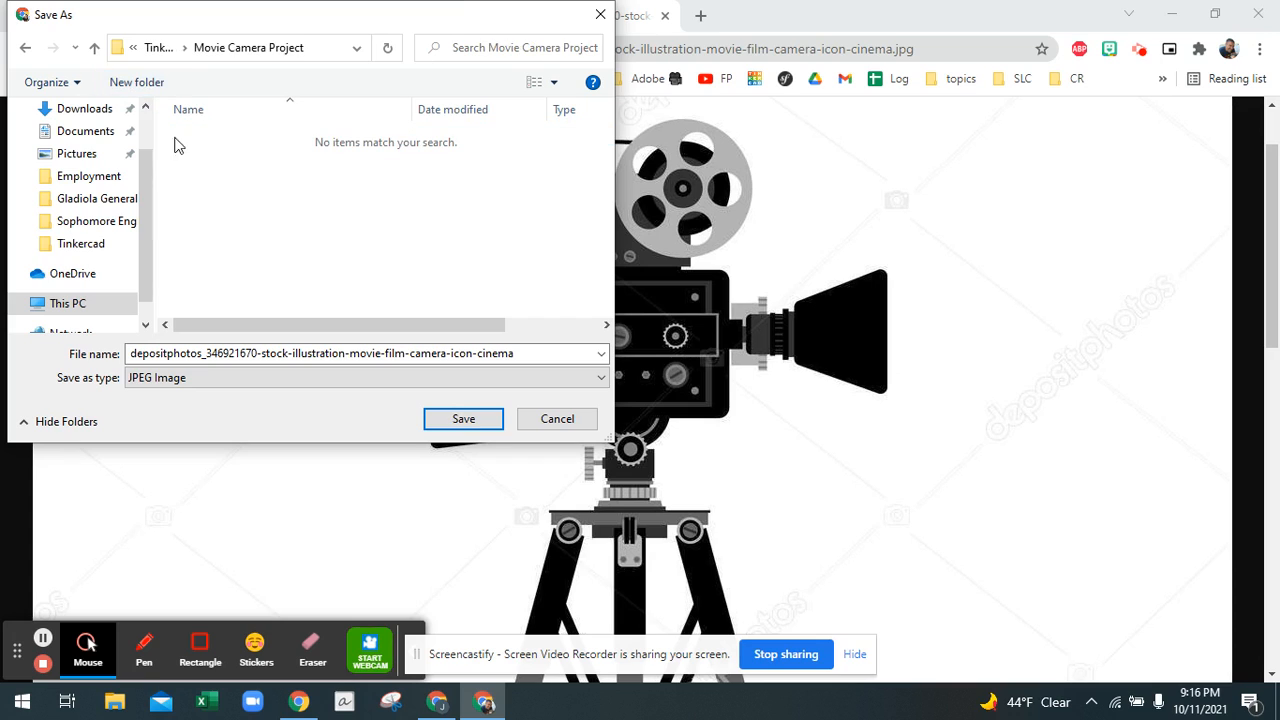
Name the image file "camera icon" and save it as a JPEG in the Movie Camera Project folder.
click(535, 357)
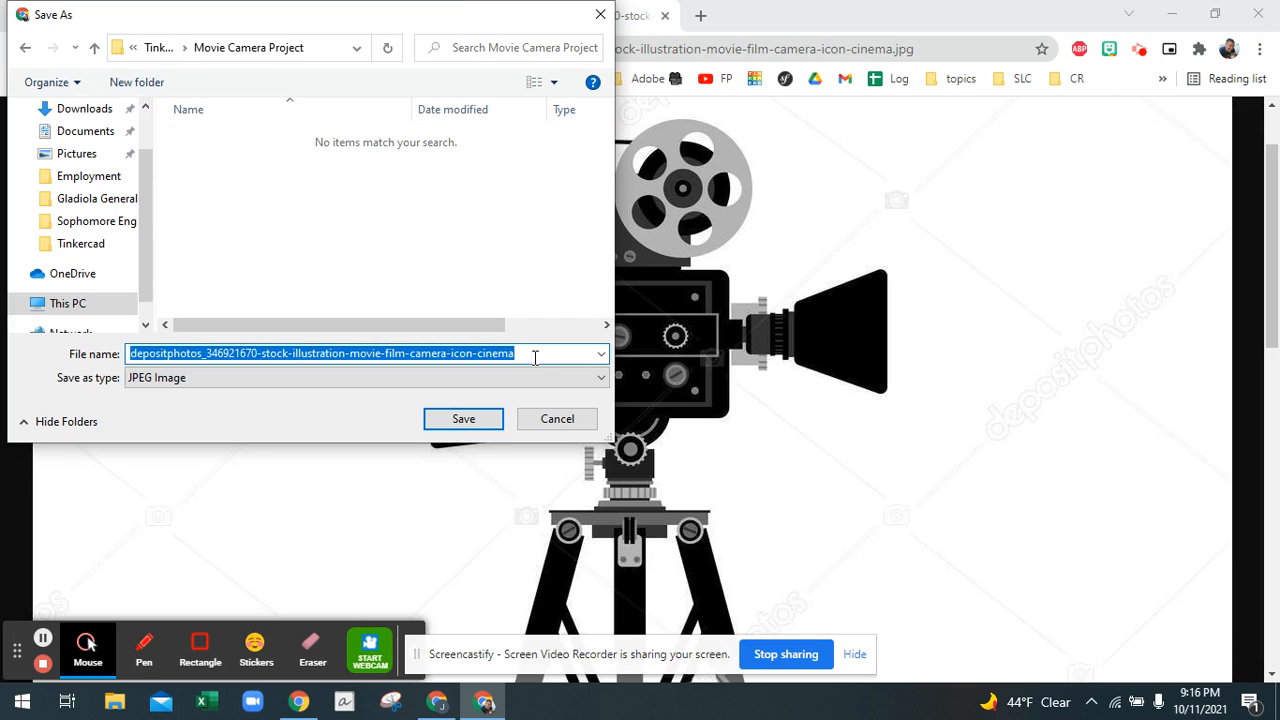
text(camera ic)
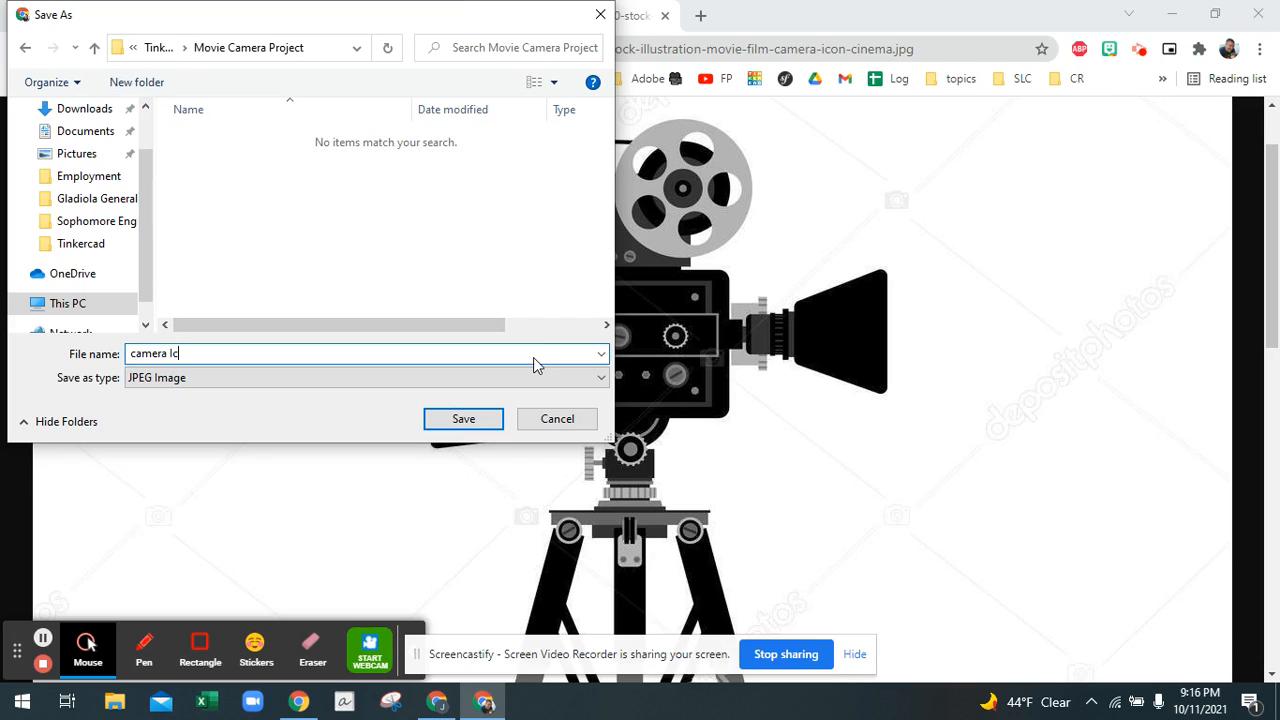
text(on)
key(Return)
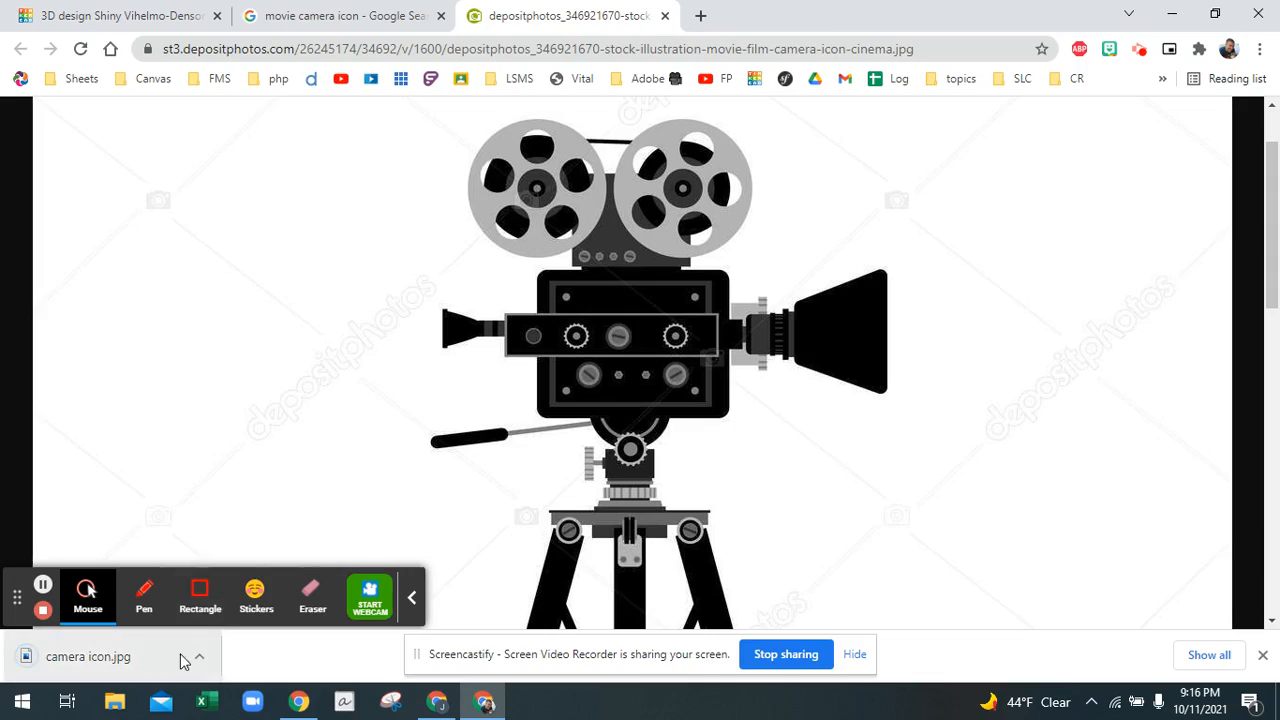
Search the web in a new tab for "jpg to svg converter online" and open Convertio's JPG to SVG Converter.
click(700, 17)
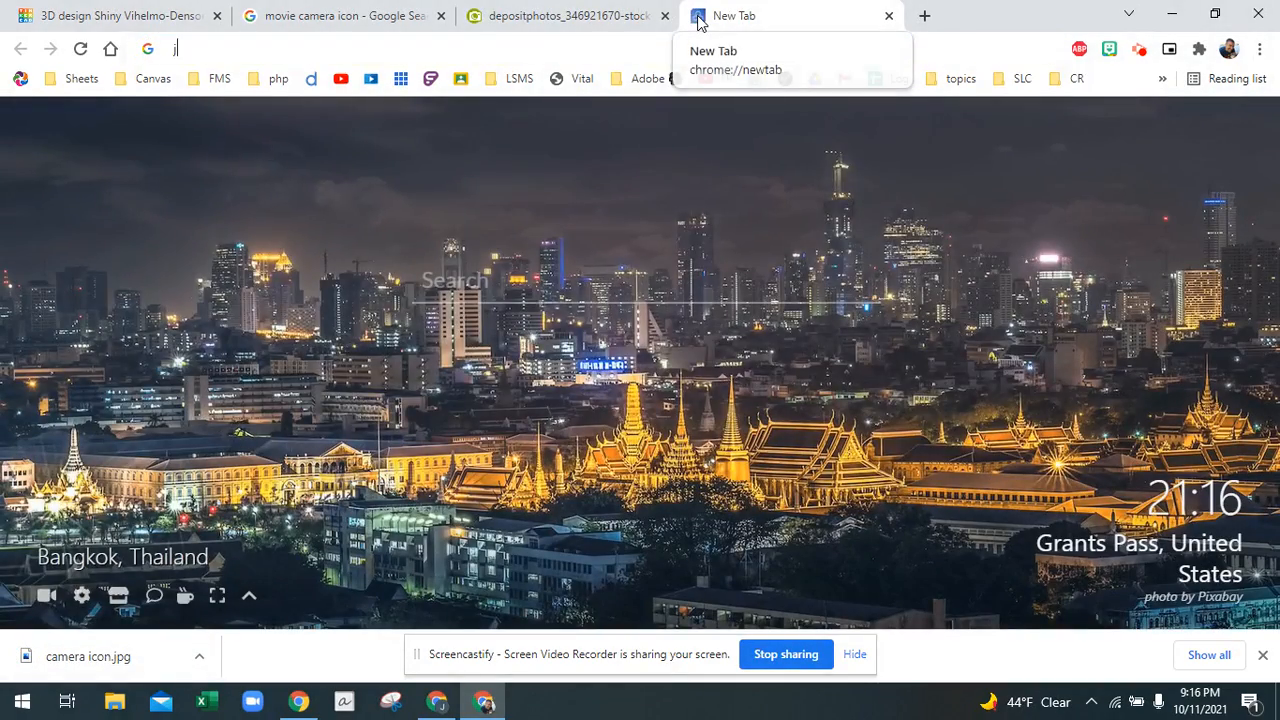
text(jpg to )
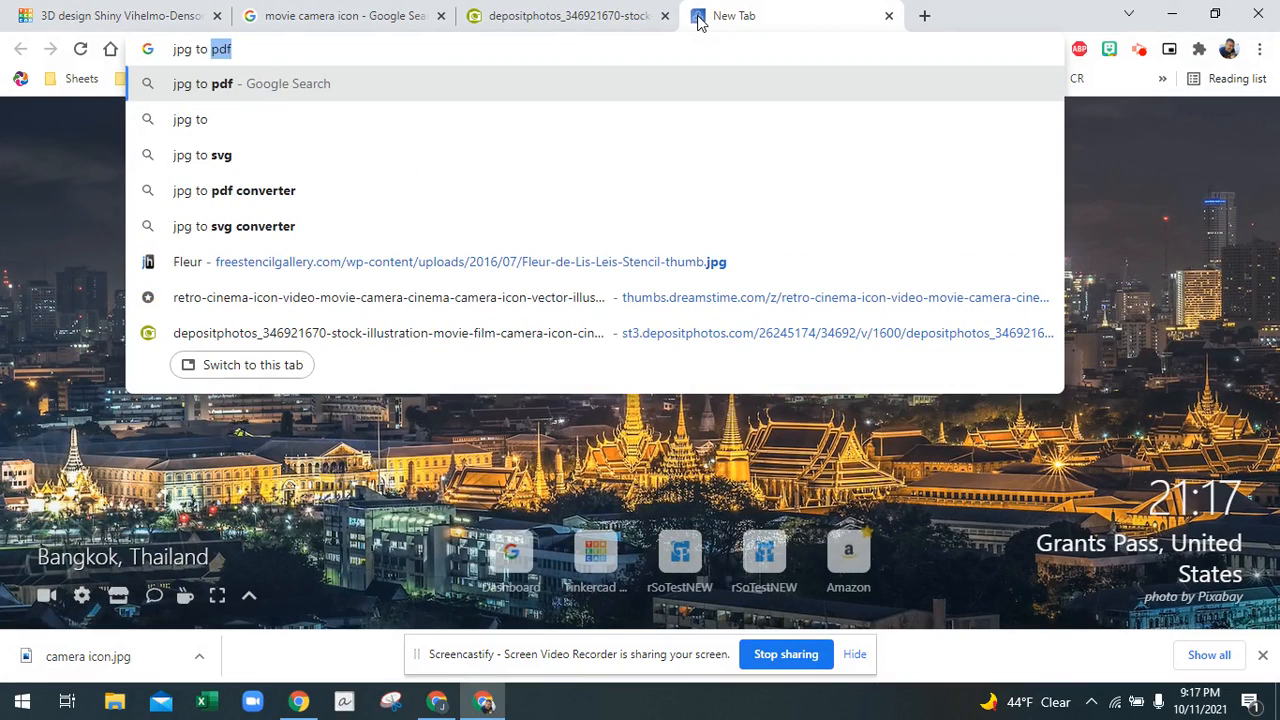
text(svg con)
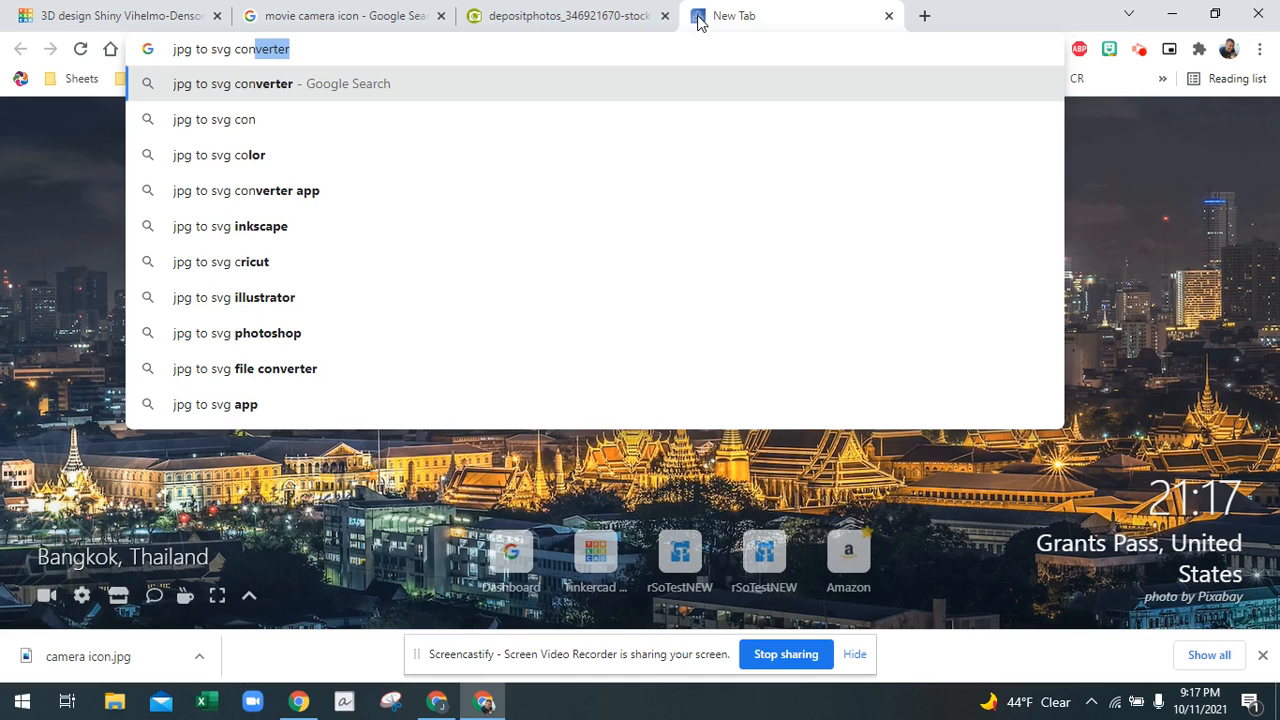
text(verter onl)
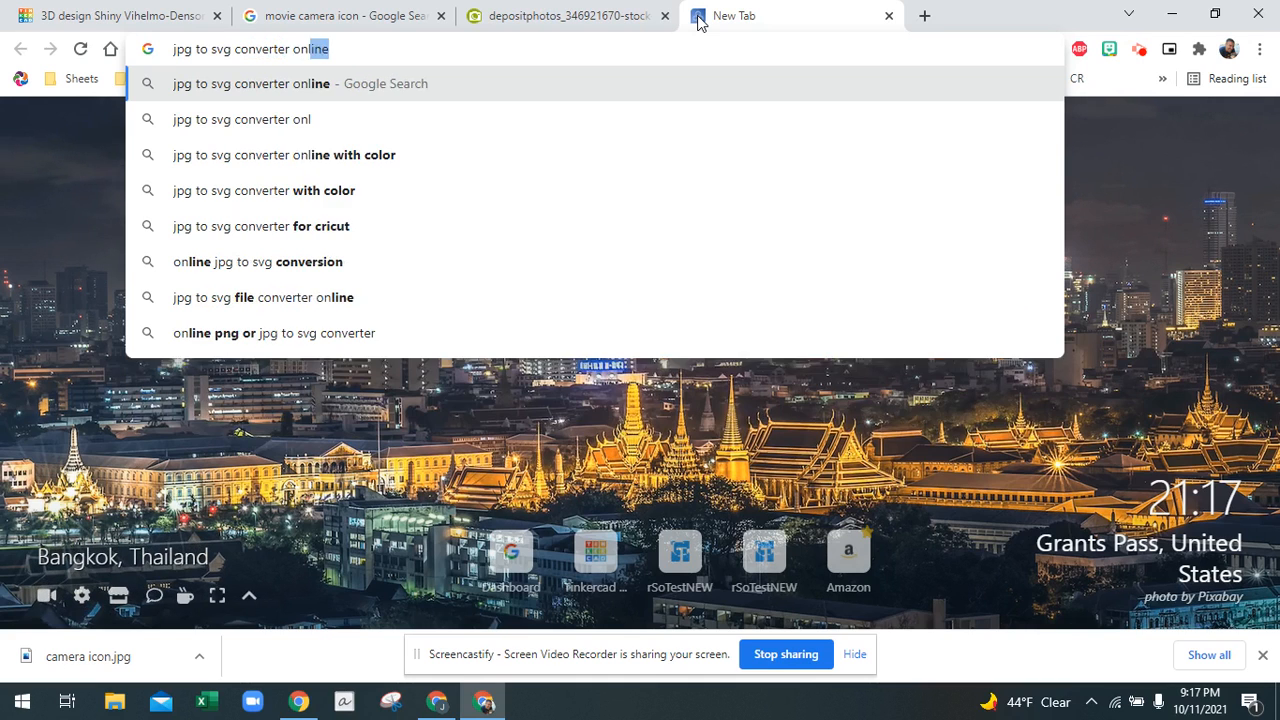
text(ine)
key(Return)
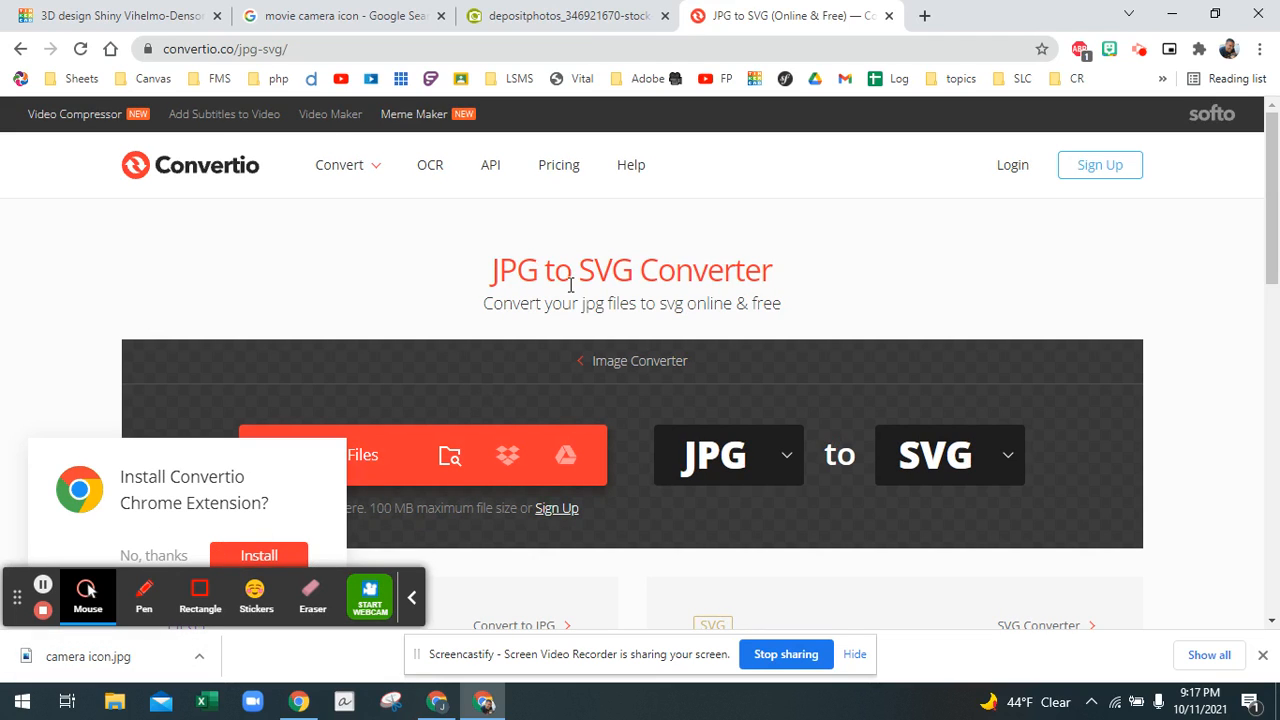
Load camera icon.jpg from the Movie Camera Project folder in Documents > FP > Tinkercad into the converter and convert it to SVG.
scroll(643, 390, down, 2)
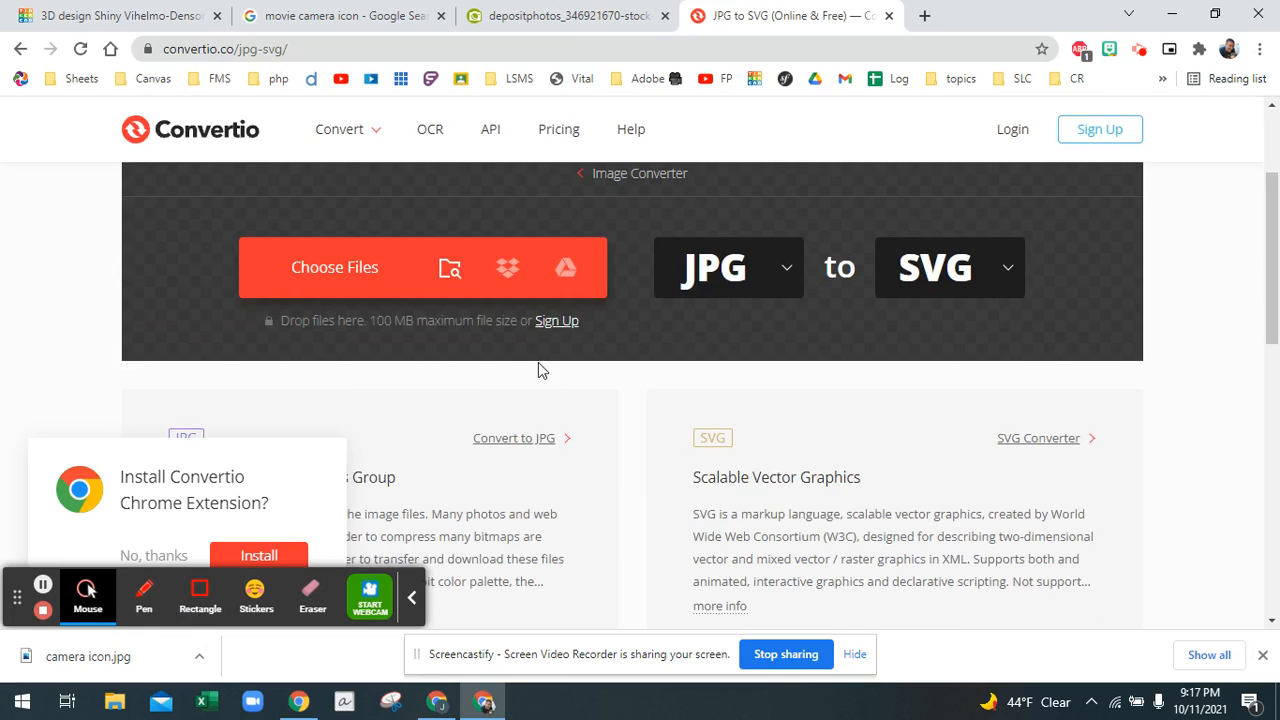
click(450, 275)
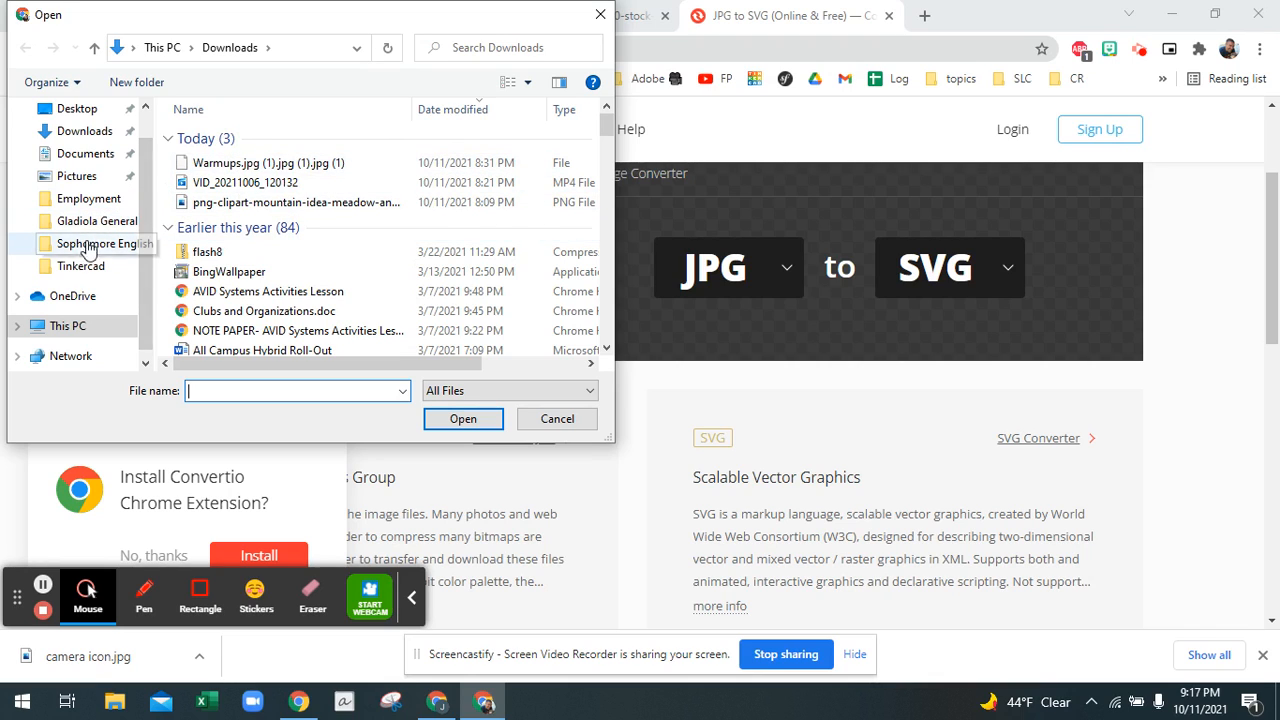
click(80, 268)
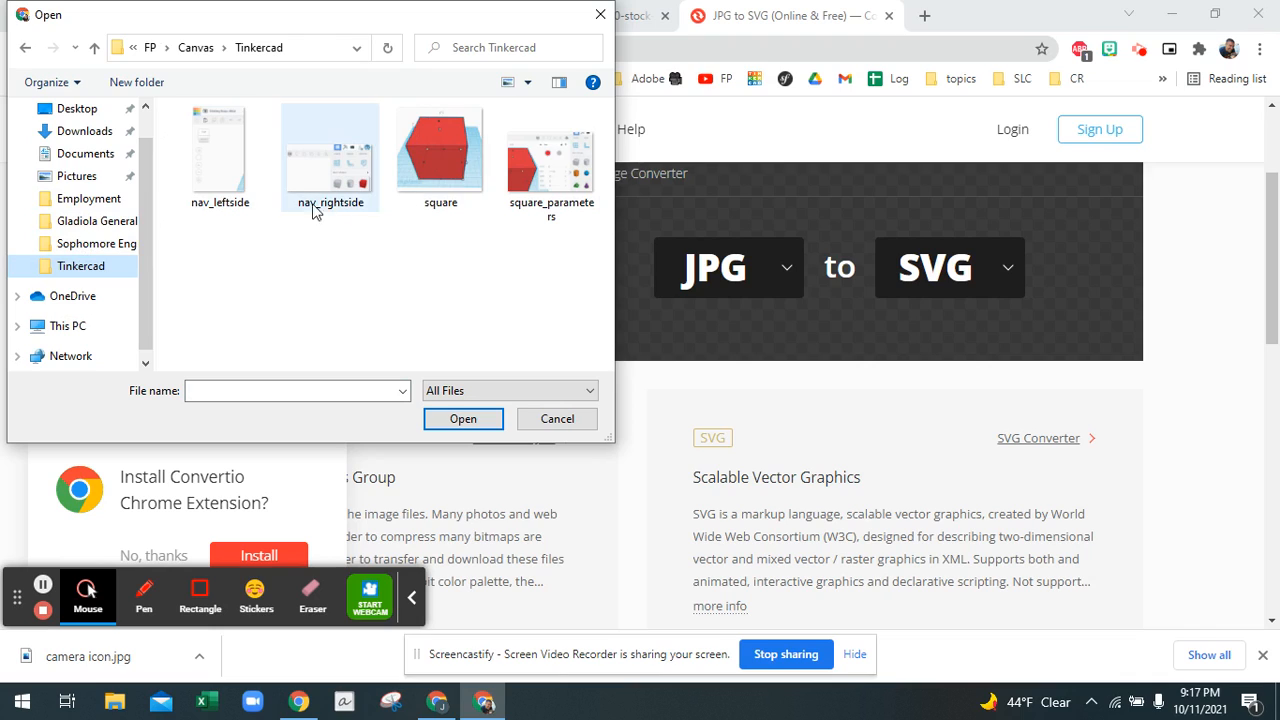
click(74, 156)
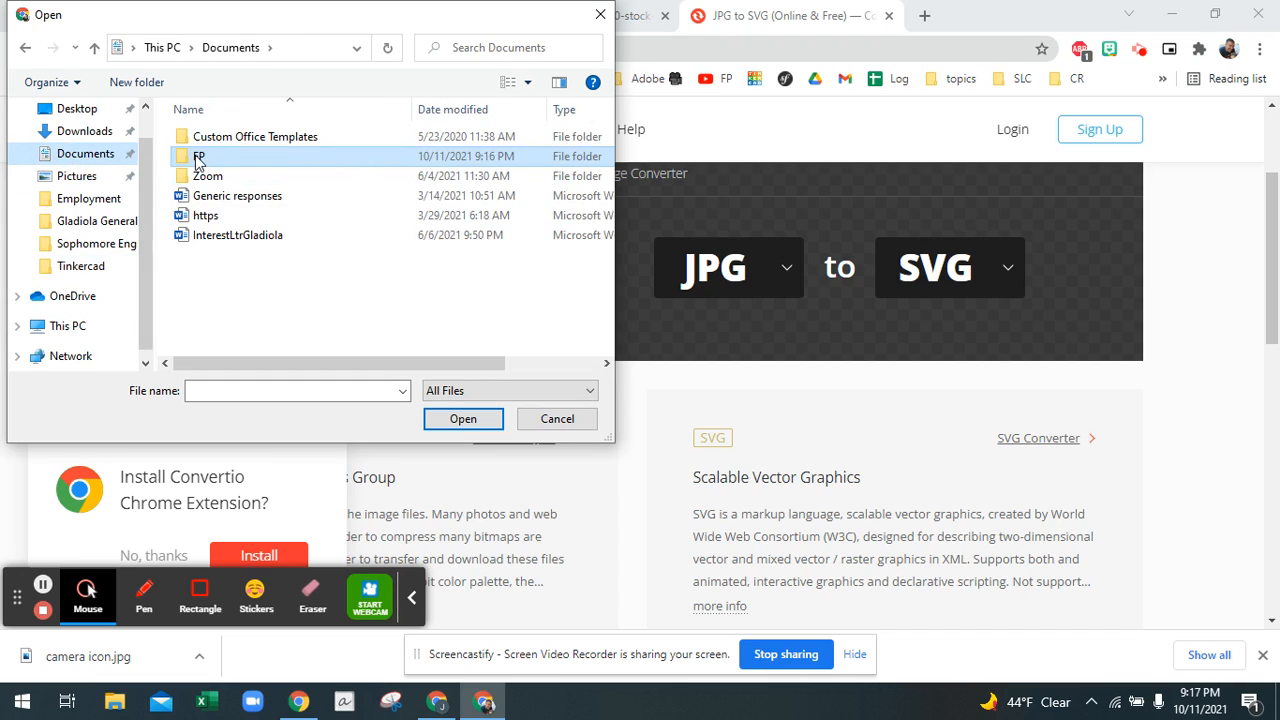
double_click(198, 158)
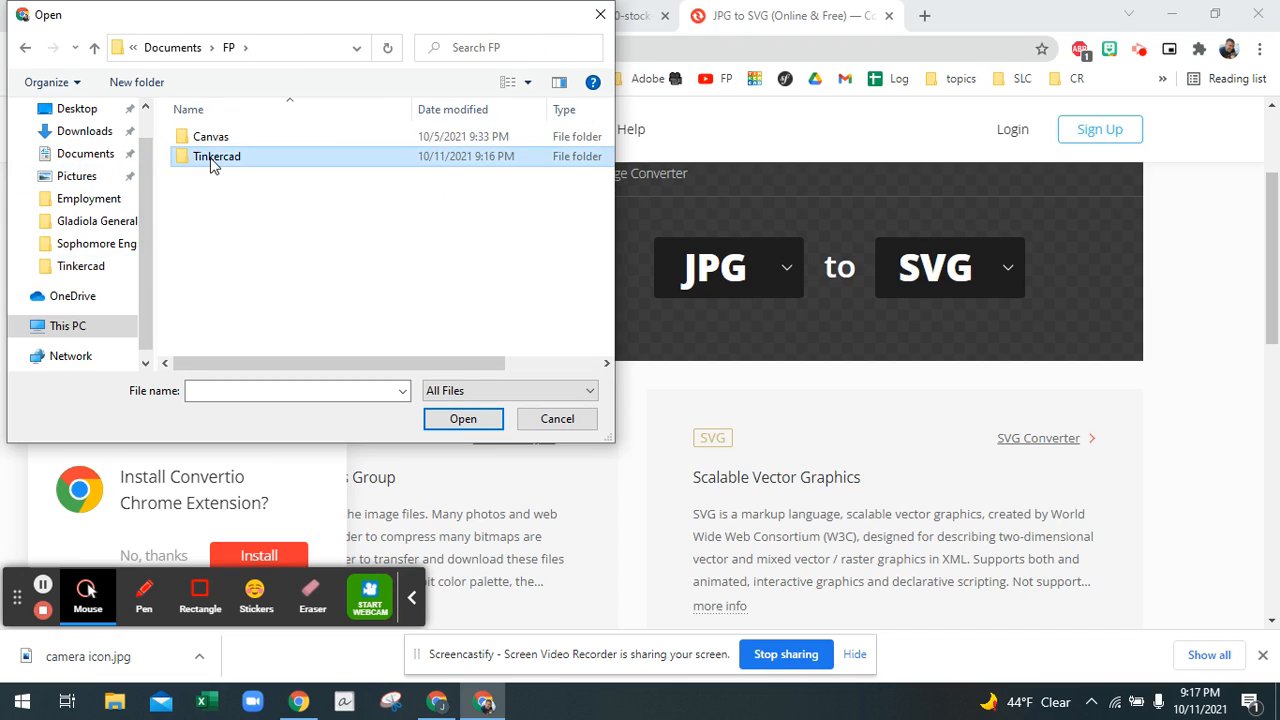
double_click(210, 160)
double_click(240, 140)
double_click(232, 147)
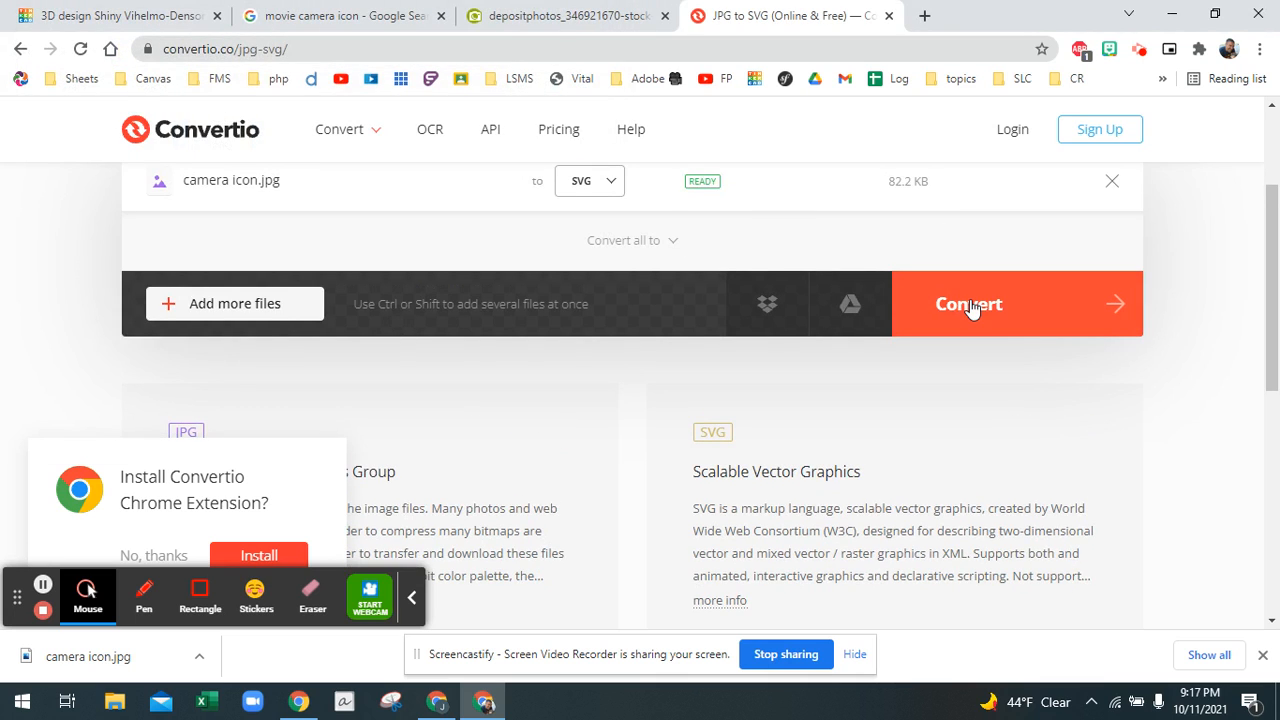
click(970, 315)
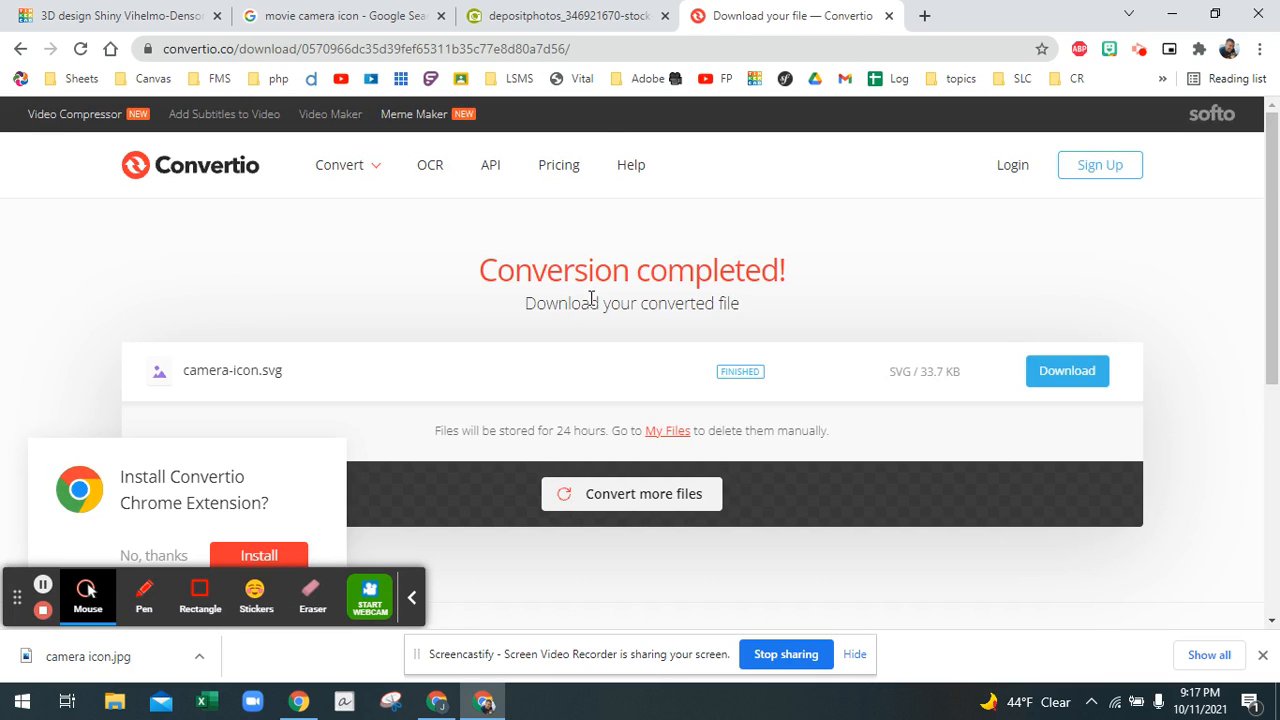
Review the original camera image, then download the converted camera-icon.svg into the Movie Camera Project folder.
click(557, 28)
scroll(688, 390, down, 10)
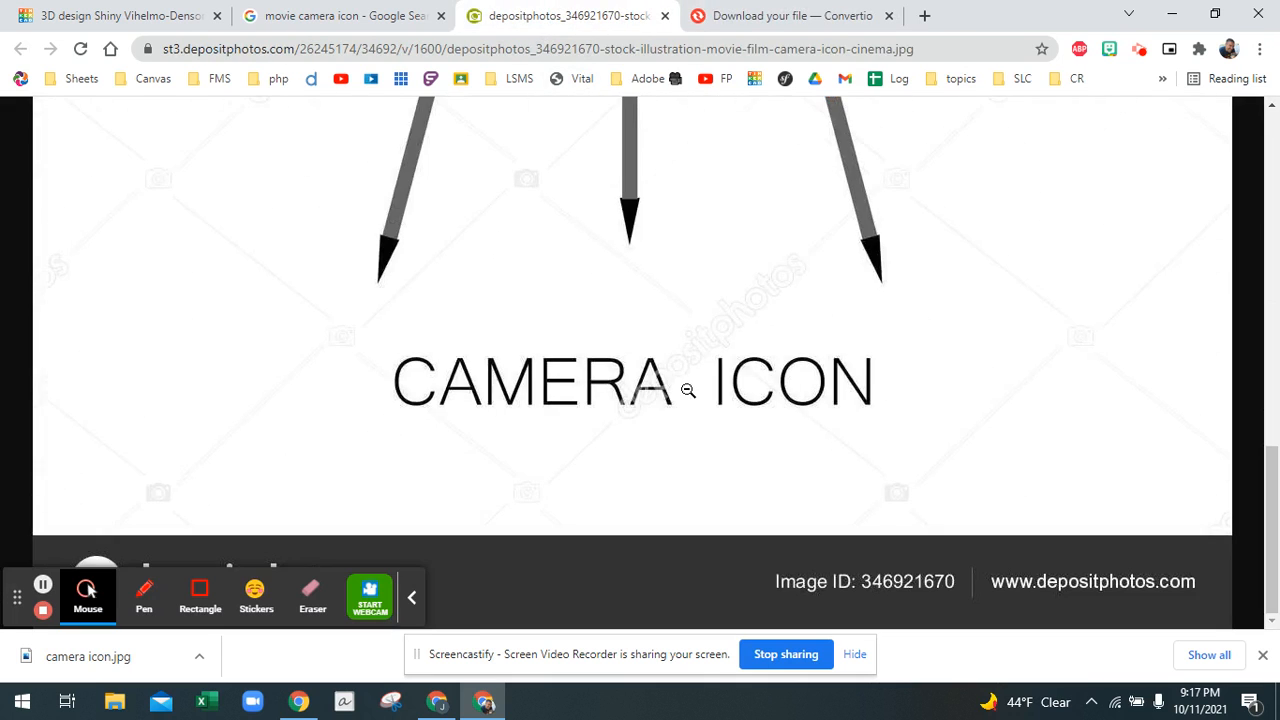
scroll(729, 249, up, 10)
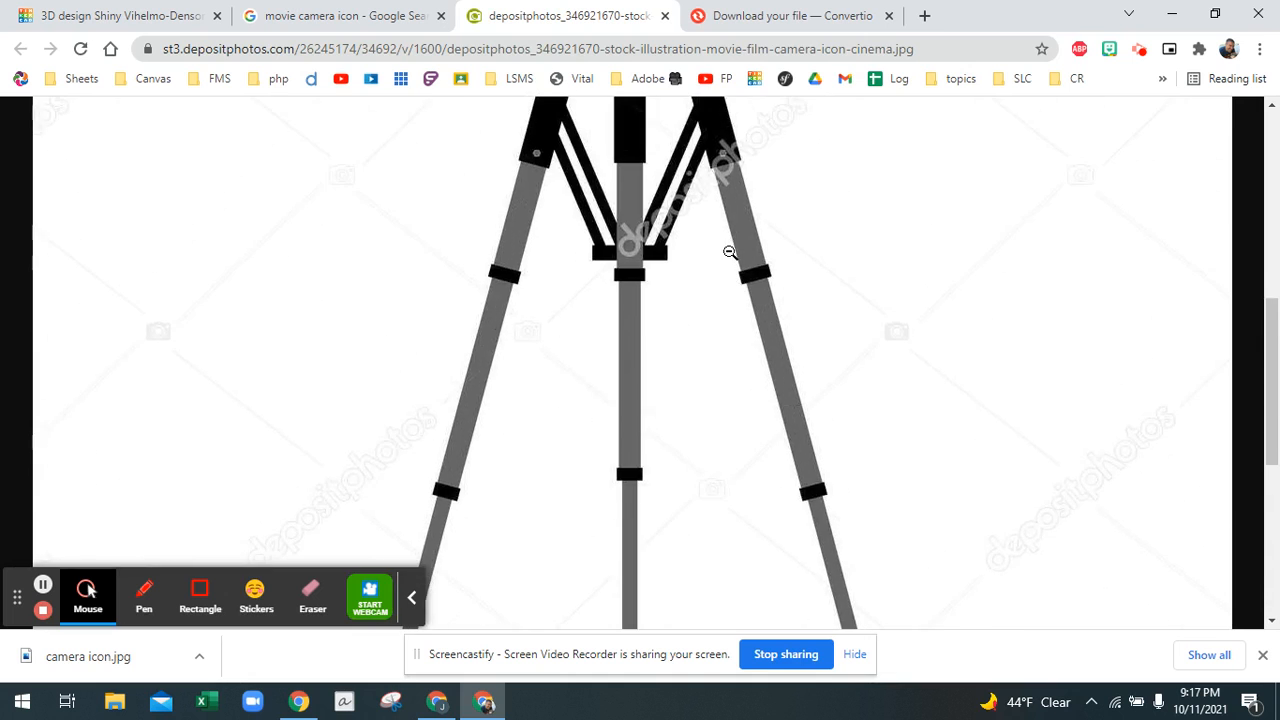
click(766, 18)
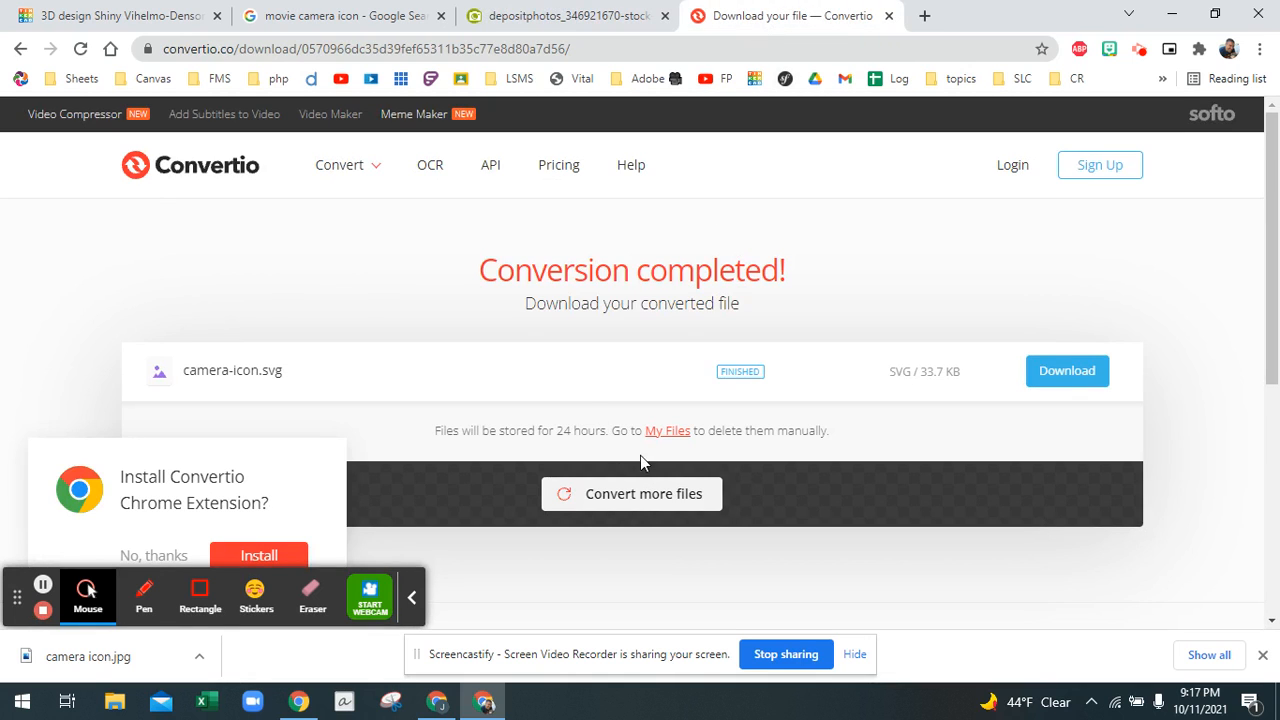
click(1062, 372)
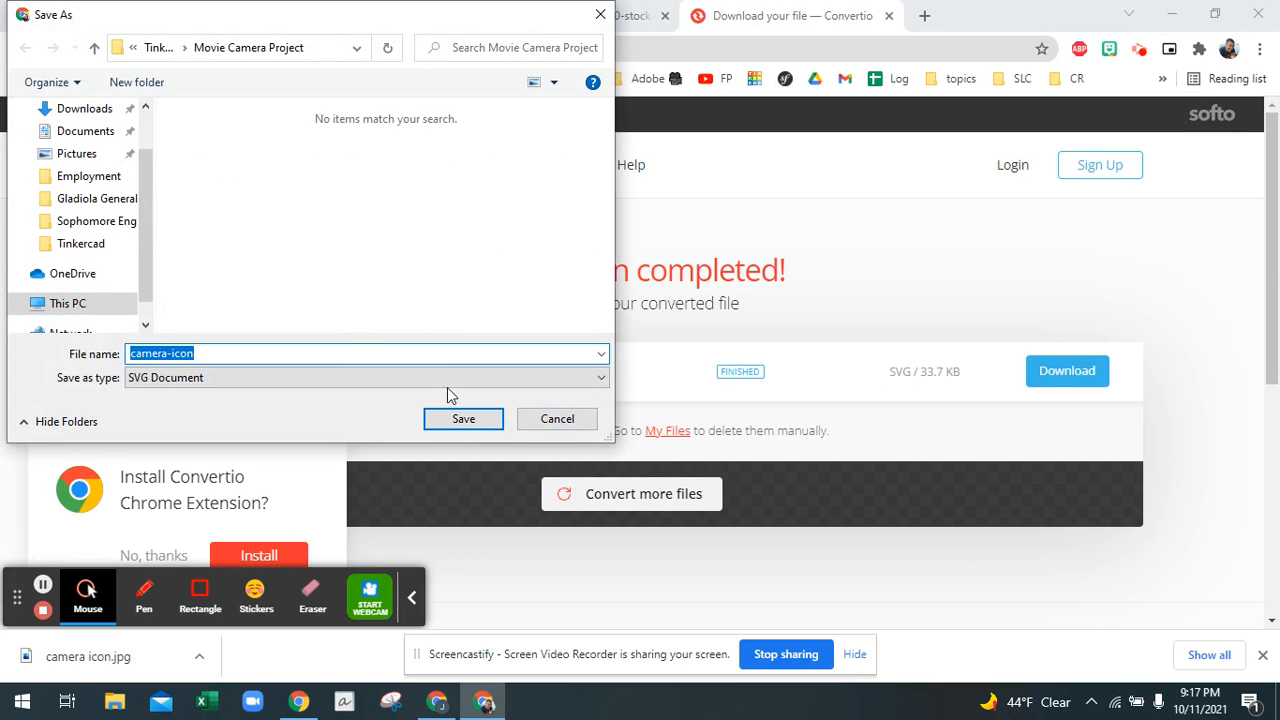
click(463, 419)
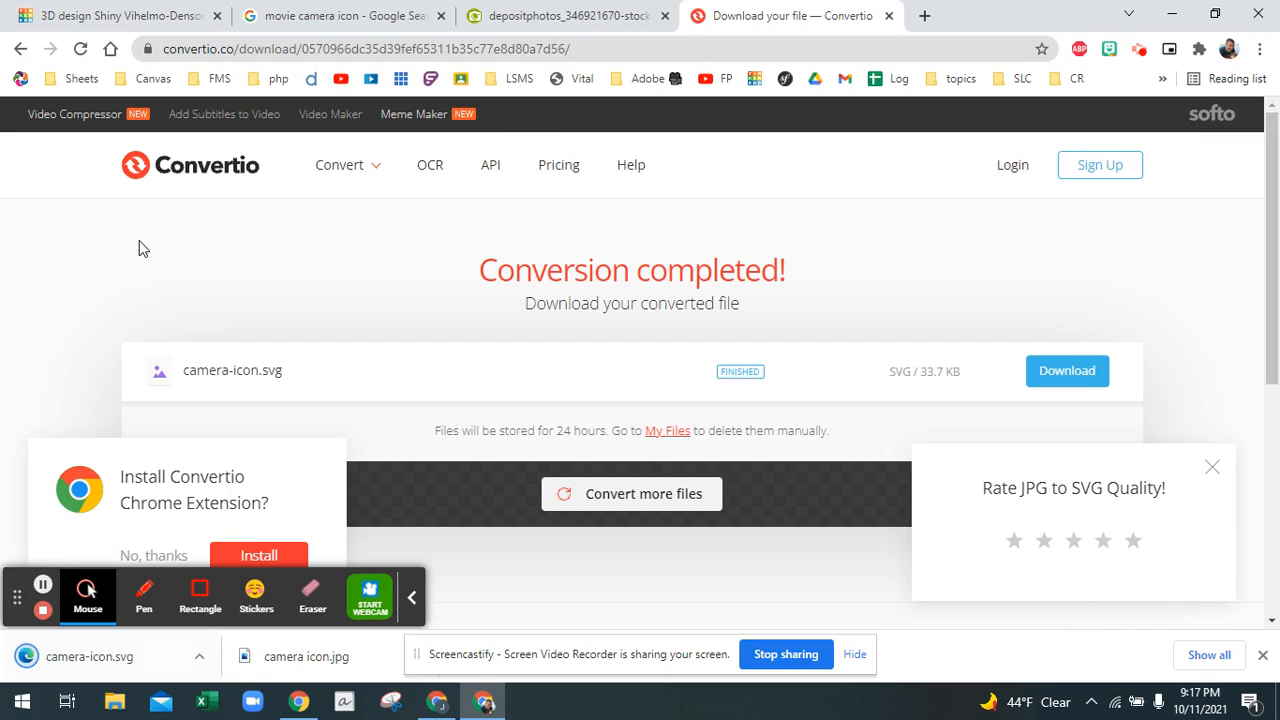
Switch to the Movie Camera Project design in Tinkercad and choose camera-icon.svg from its folder as the shape to import.
click(150, 18)
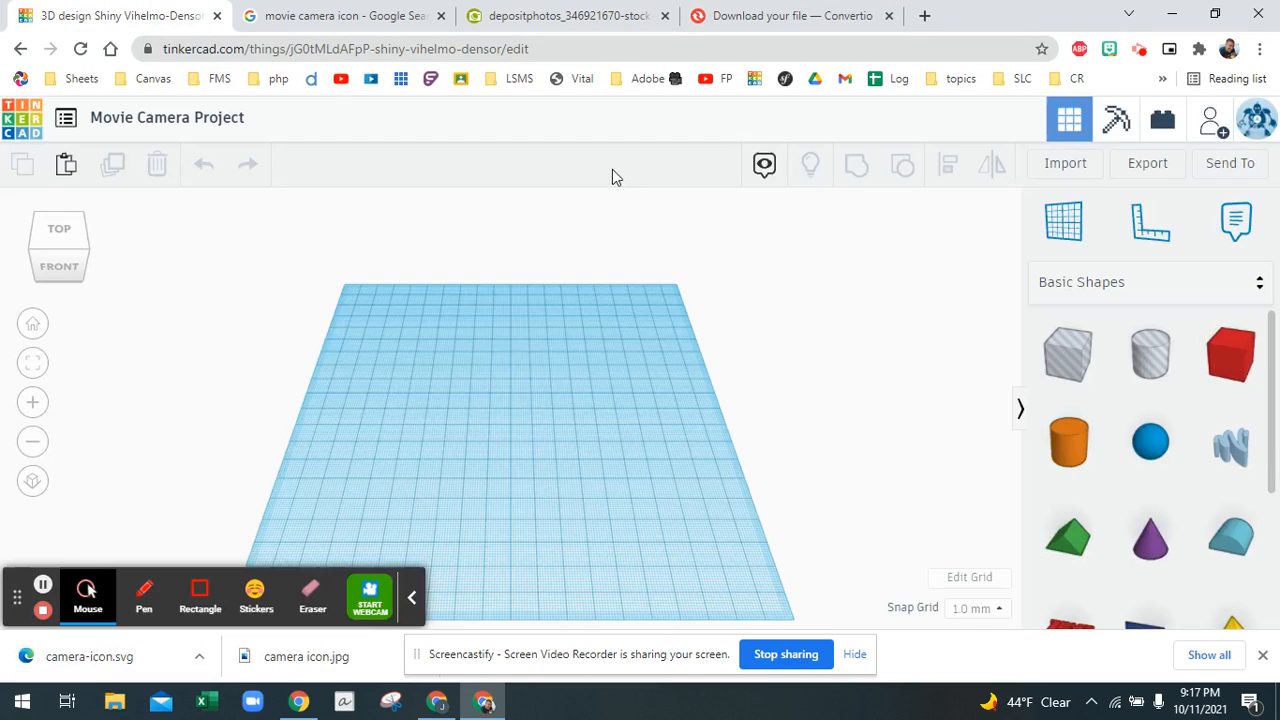
click(1118, 170)
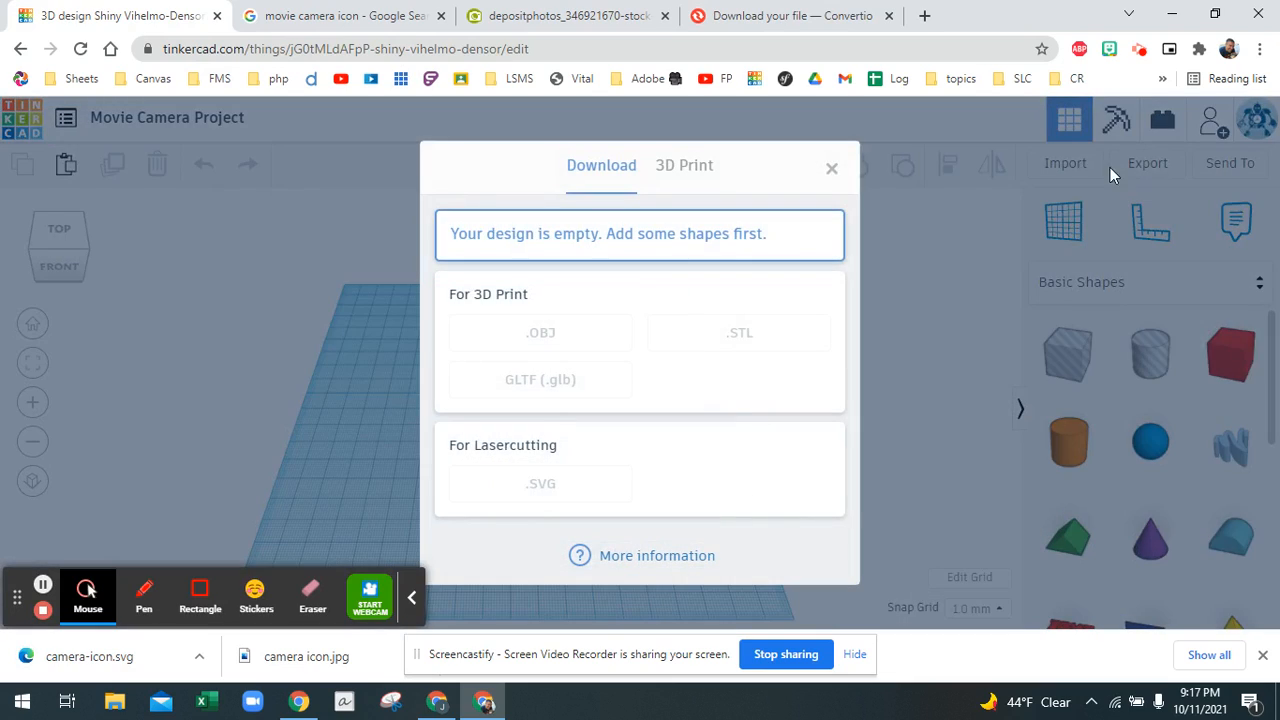
click(831, 168)
click(1065, 163)
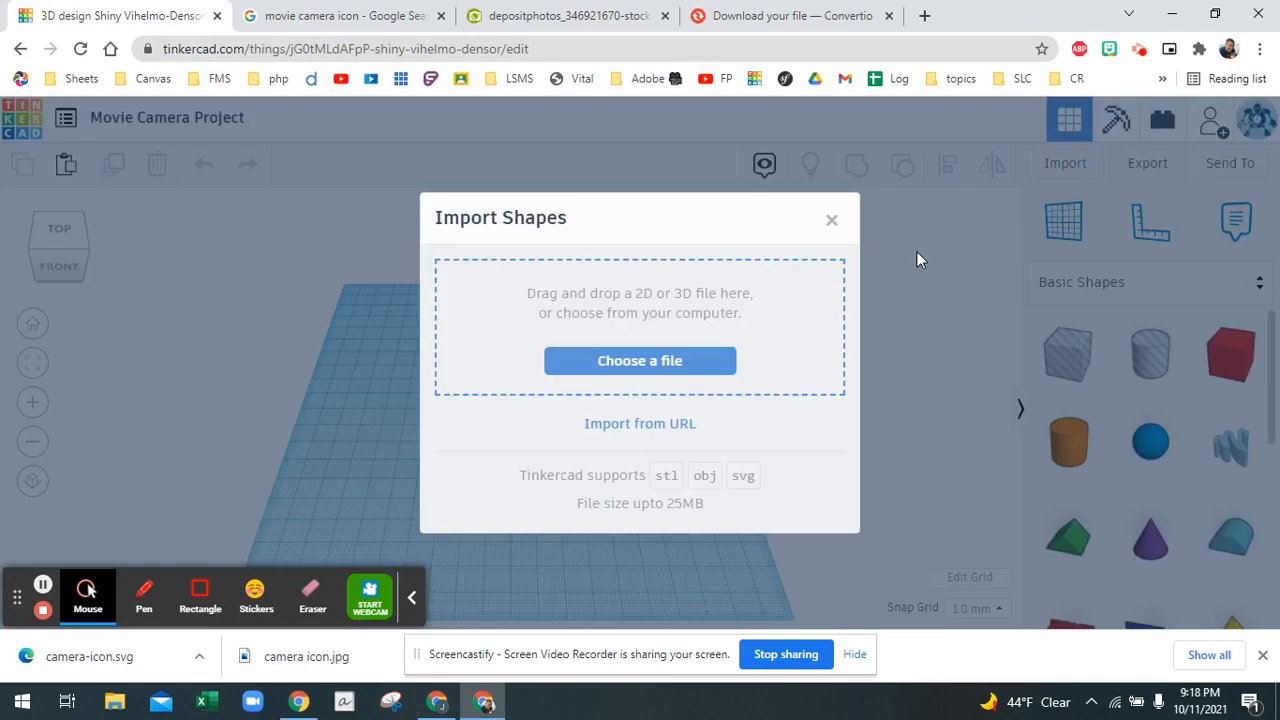
click(677, 364)
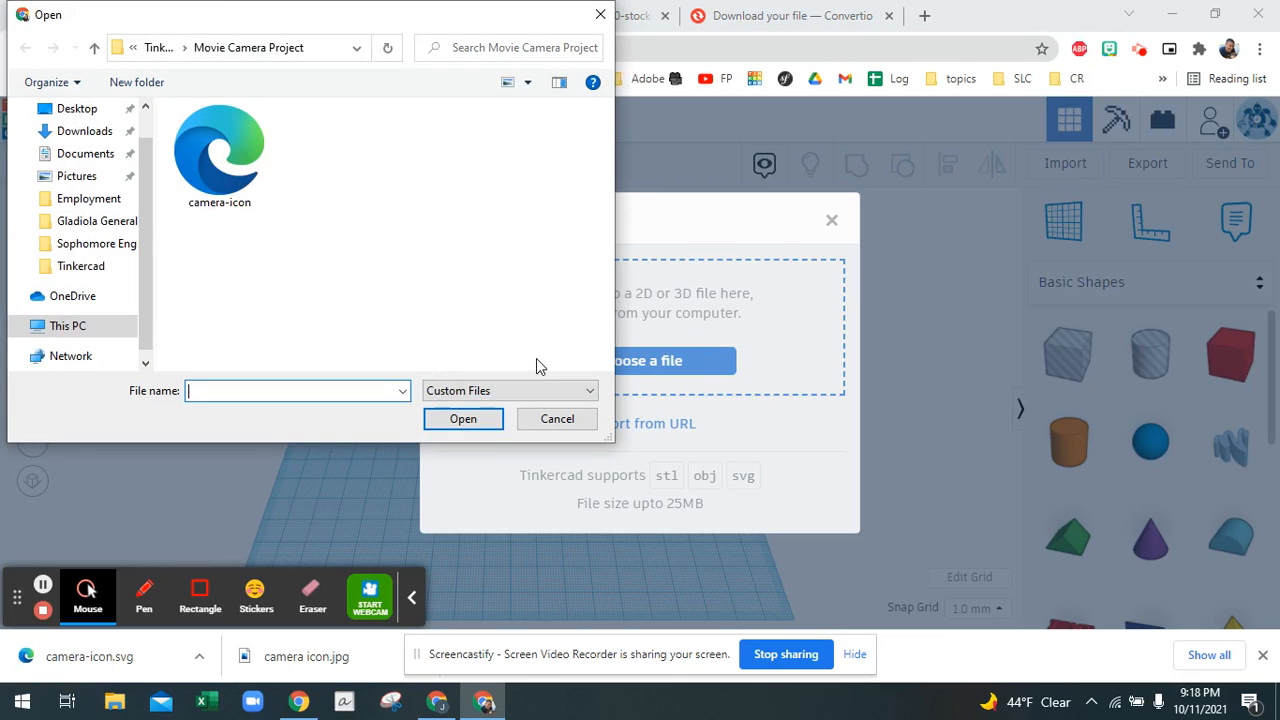
double_click(219, 150)
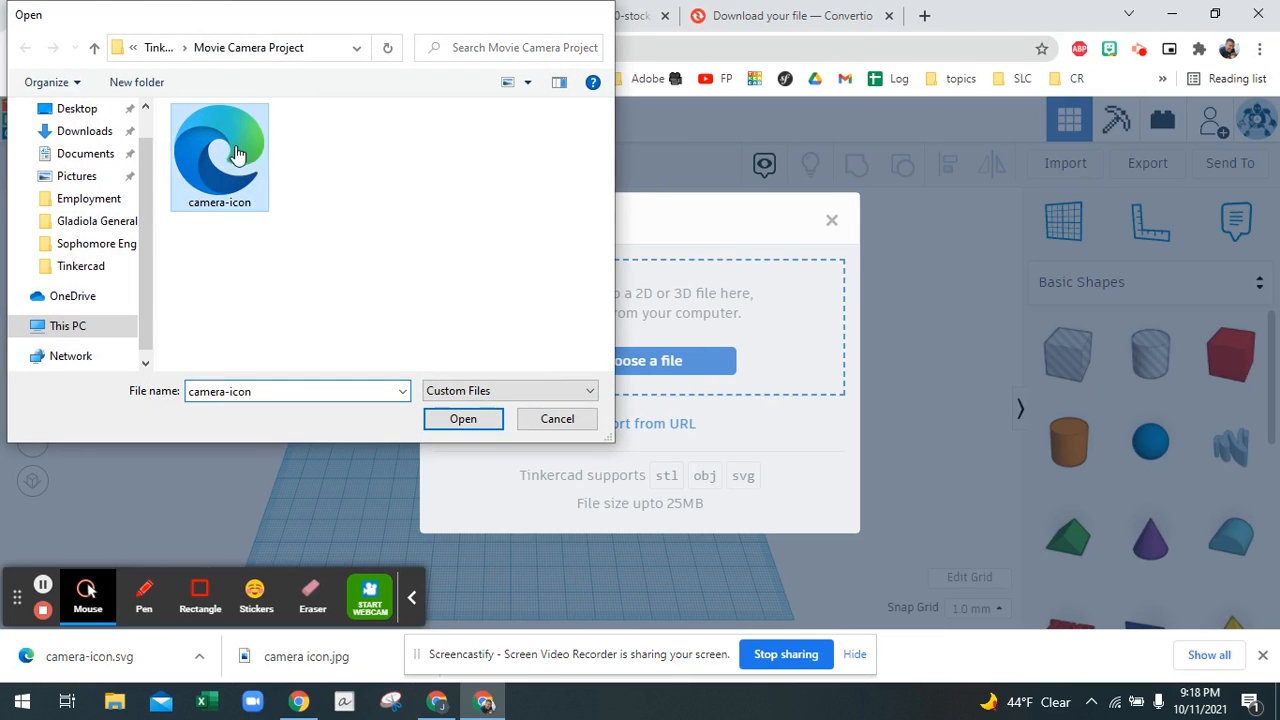
Set the import scale to 25% and import the camera shape centered on the artboard, then dismiss the browser's downloads bar.
click(524, 450)
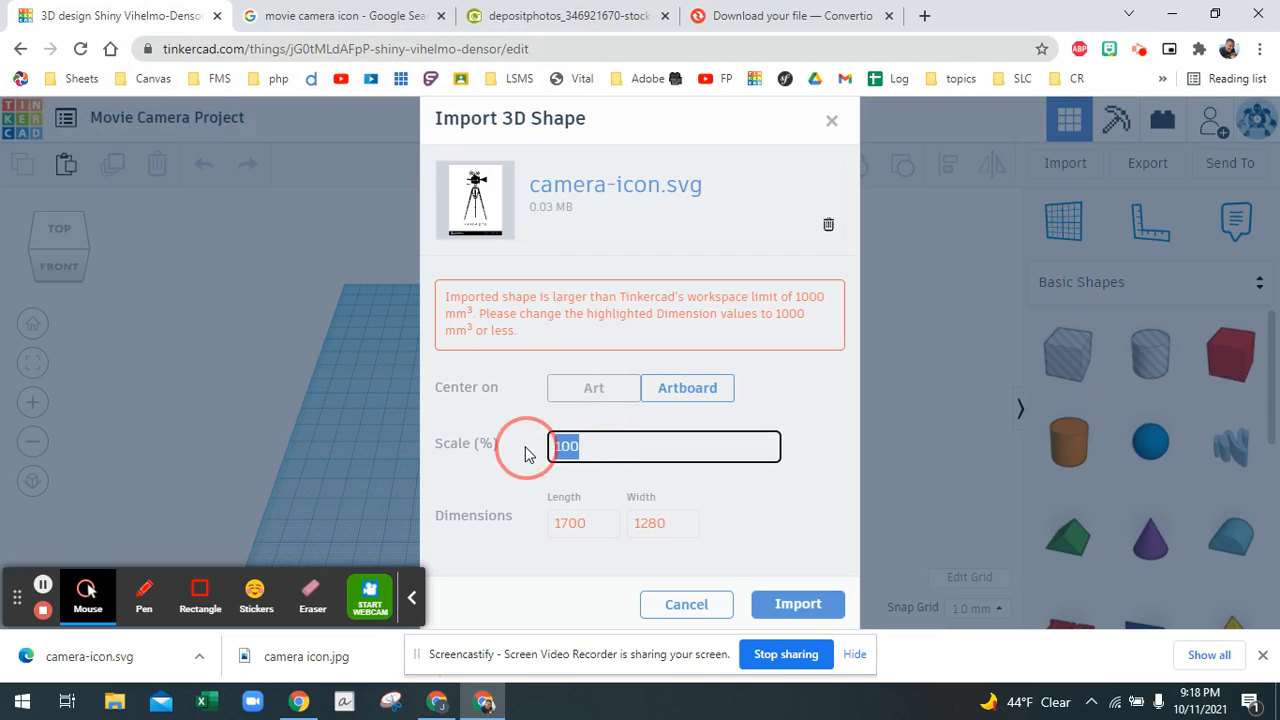
text(25)
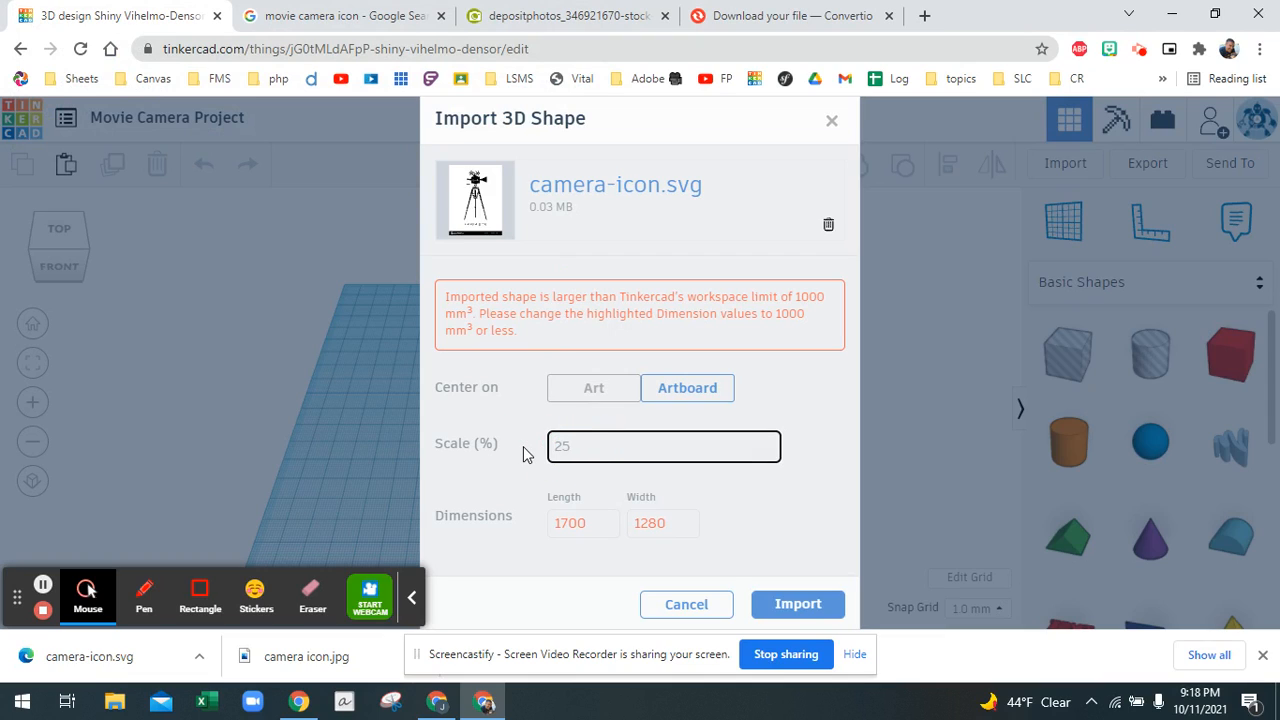
click(775, 608)
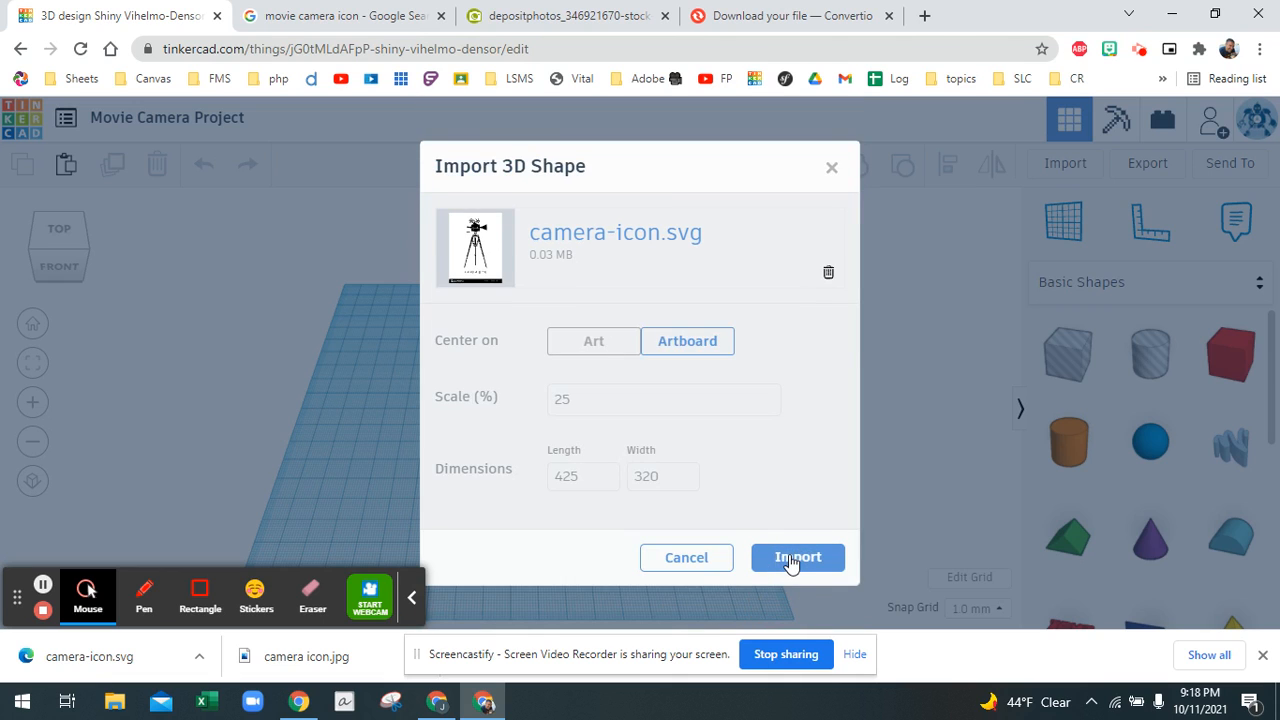
click(791, 560)
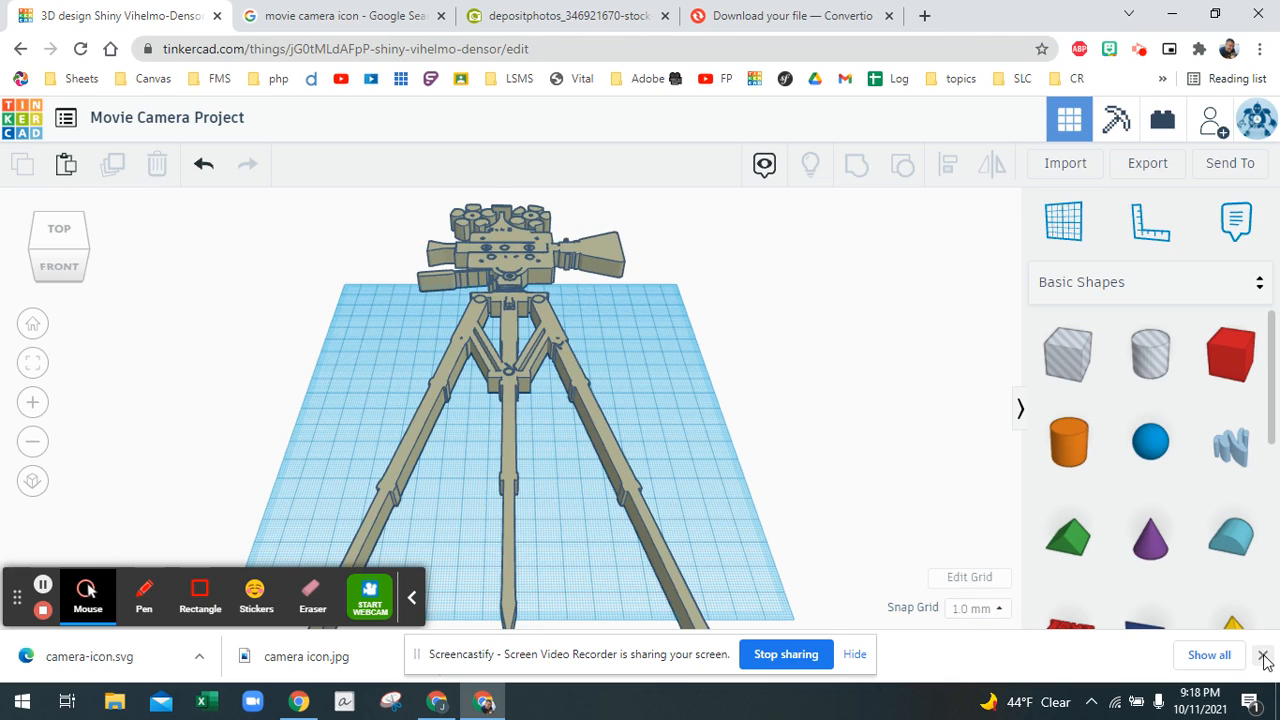
click(1262, 656)
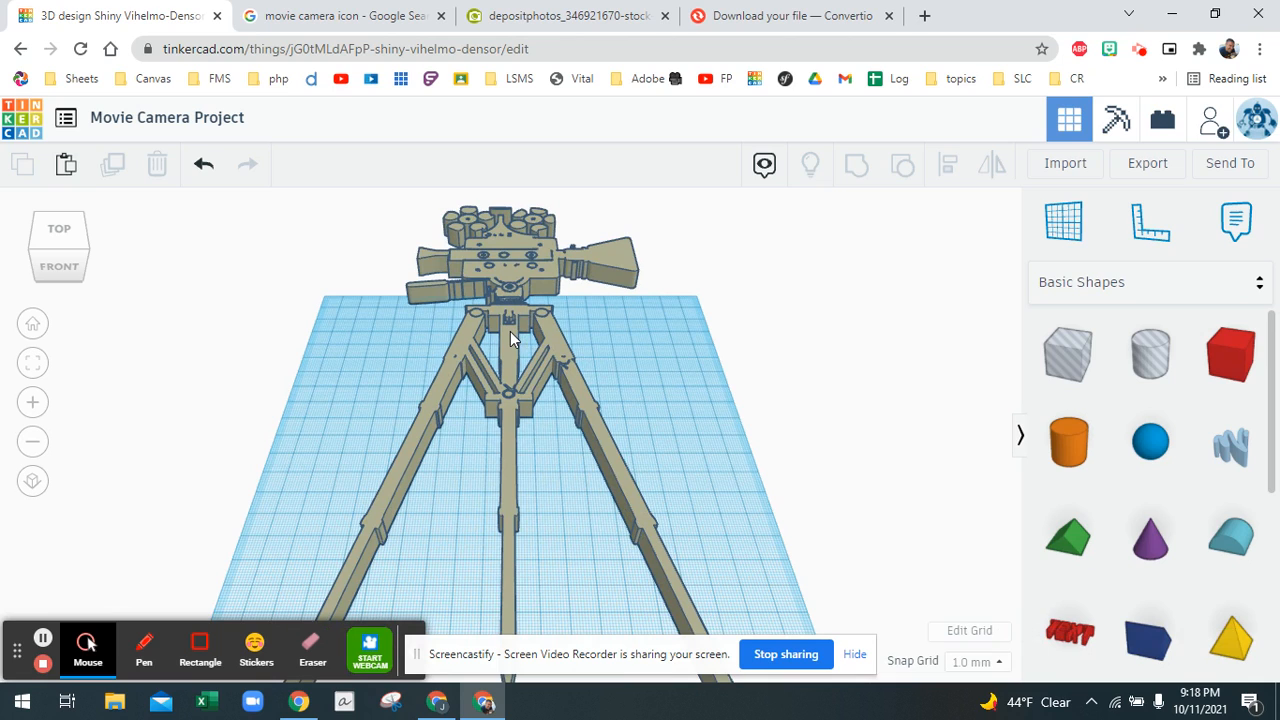
Shrink the imported camera shape so that the tripod, caption and banner all fit on the workplane, then deselect it.
click(509, 331)
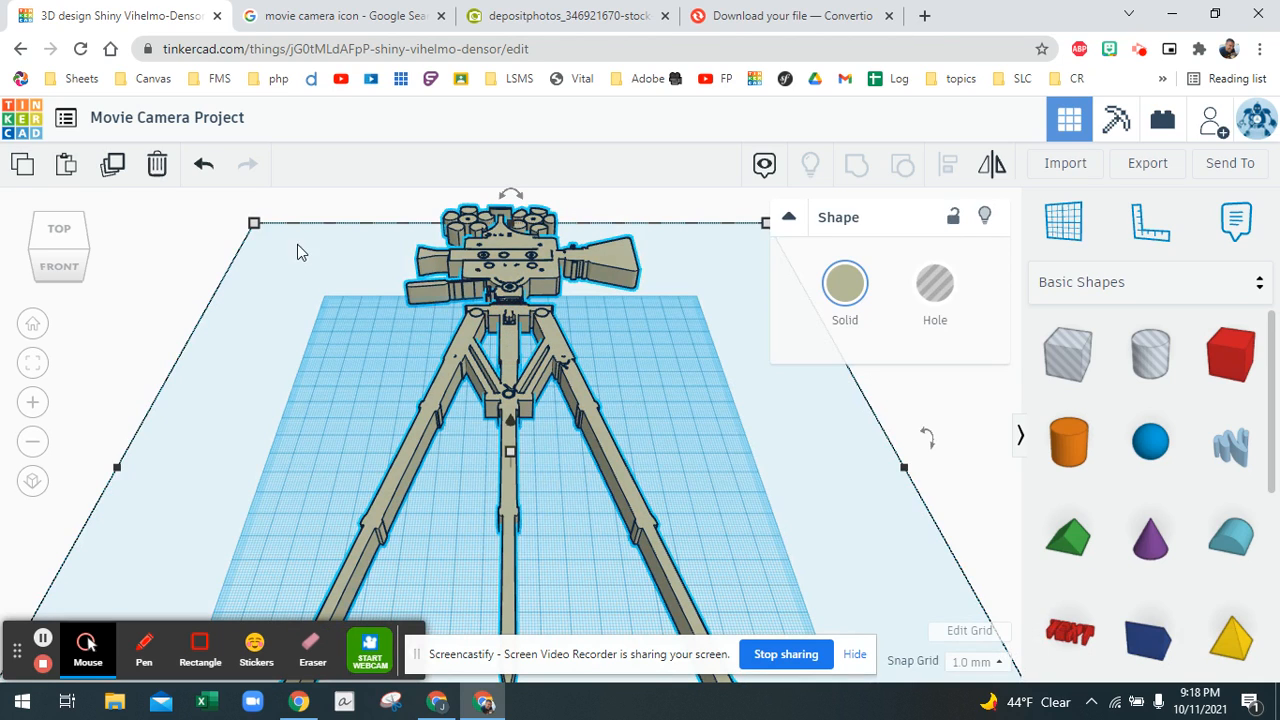
drag(254, 224, 580, 471)
key(ctrl+z)
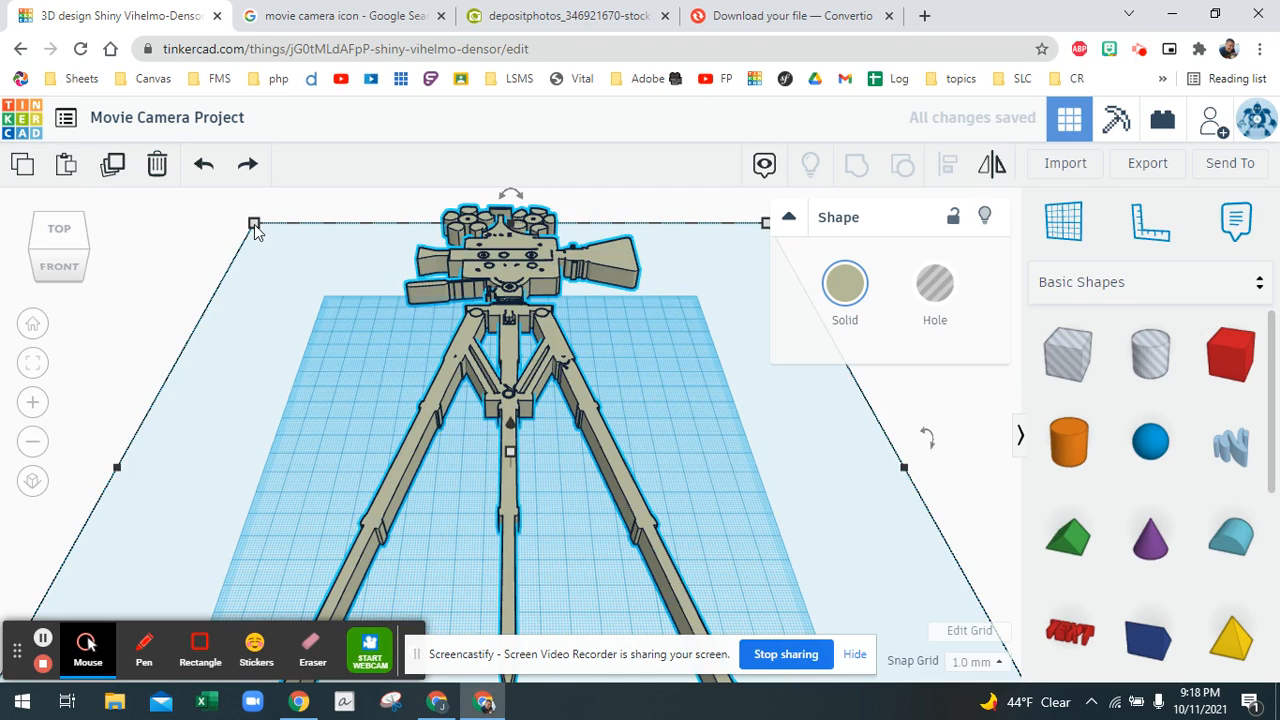
drag(254, 226, 407, 432)
click(509, 582)
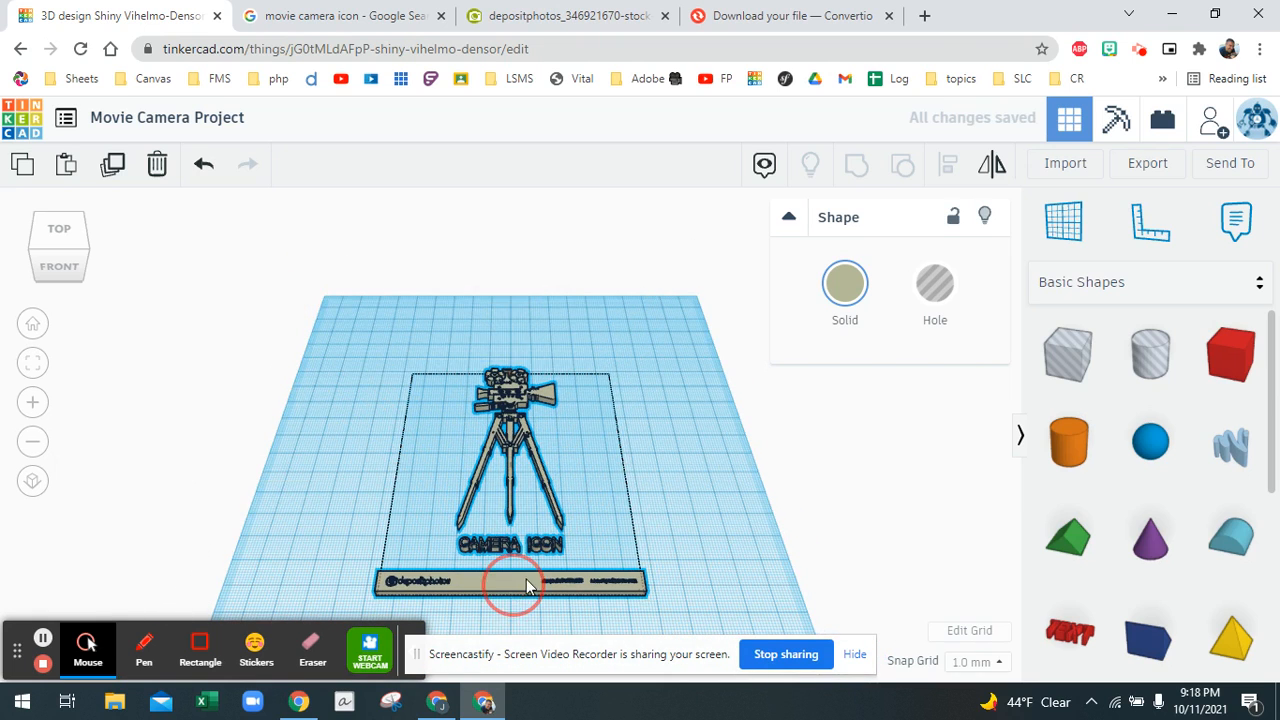
click(669, 551)
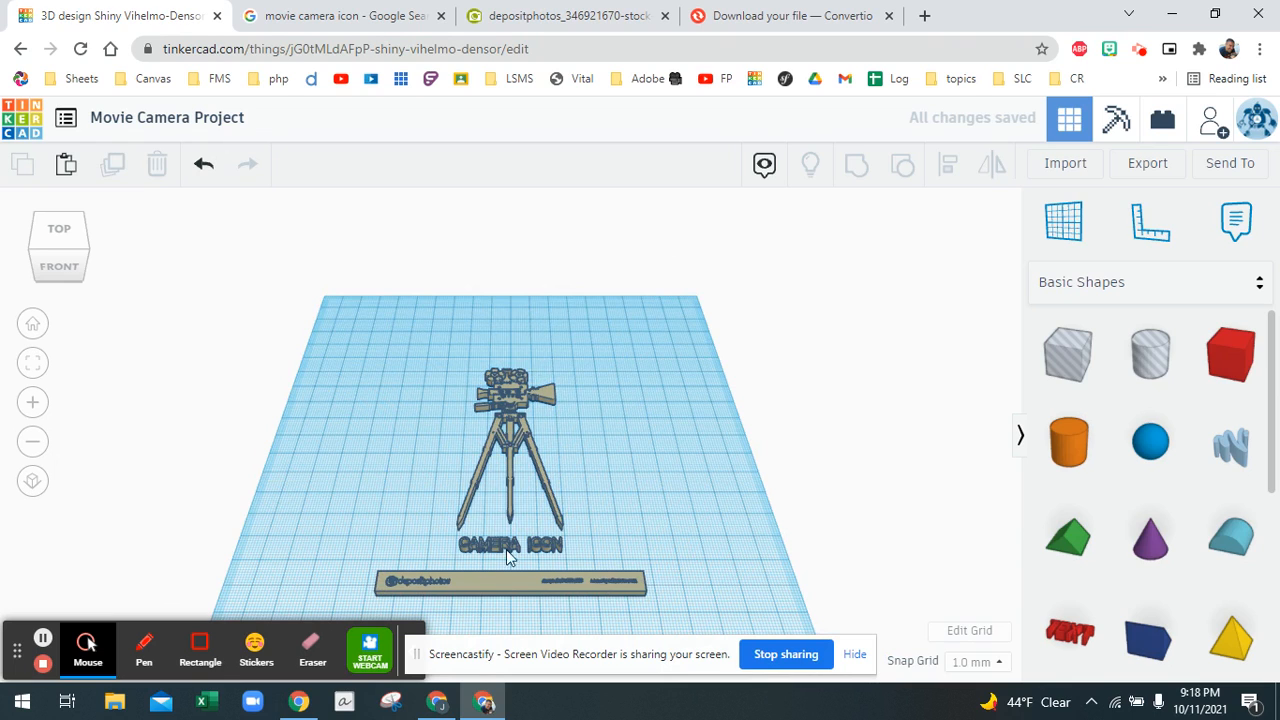
right_drag(512, 477, 510, 508)
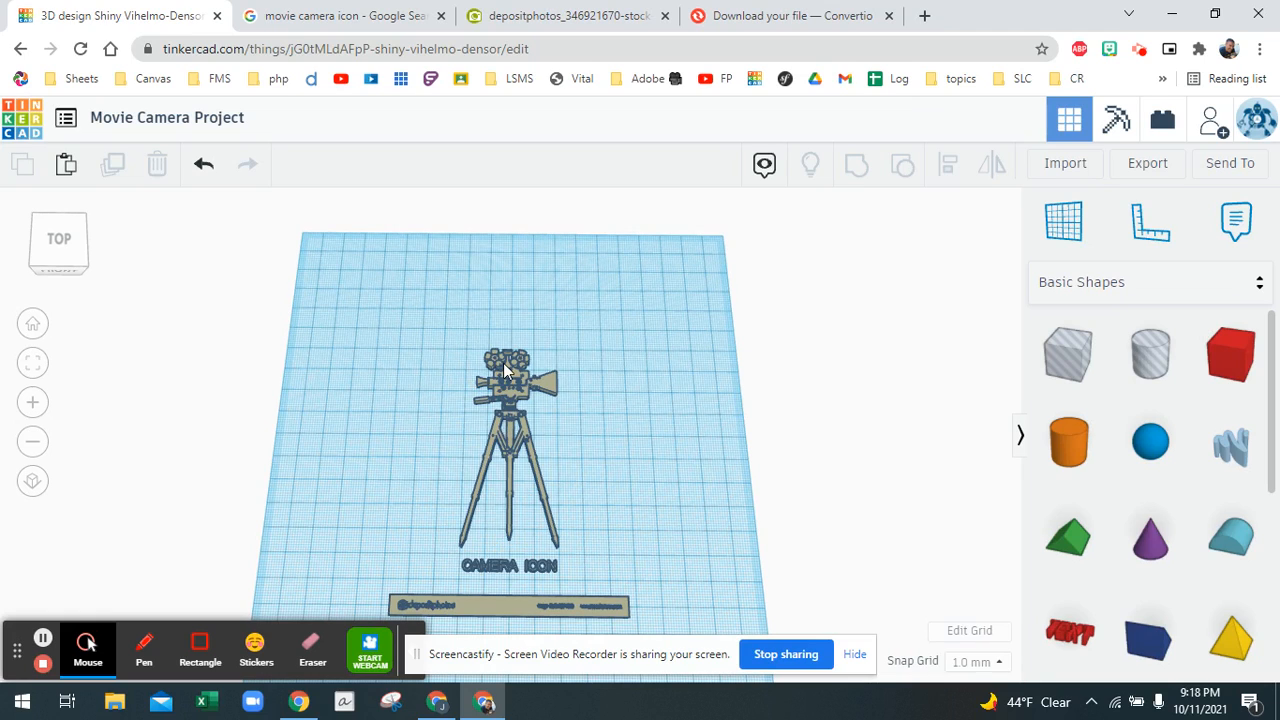
Enlarge the imported camera shape to about 150.58 by 183.35 mm and move it toward the back edge of the workplane.
click(509, 384)
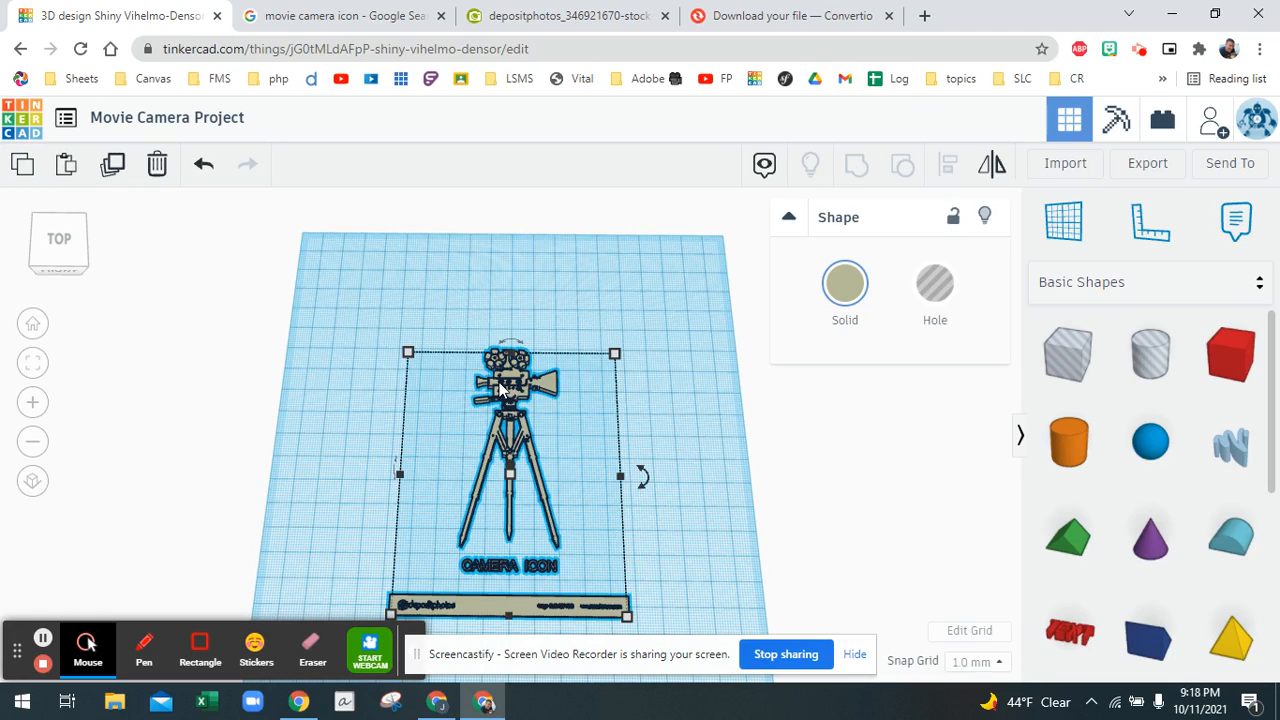
drag(416, 355, 352, 284)
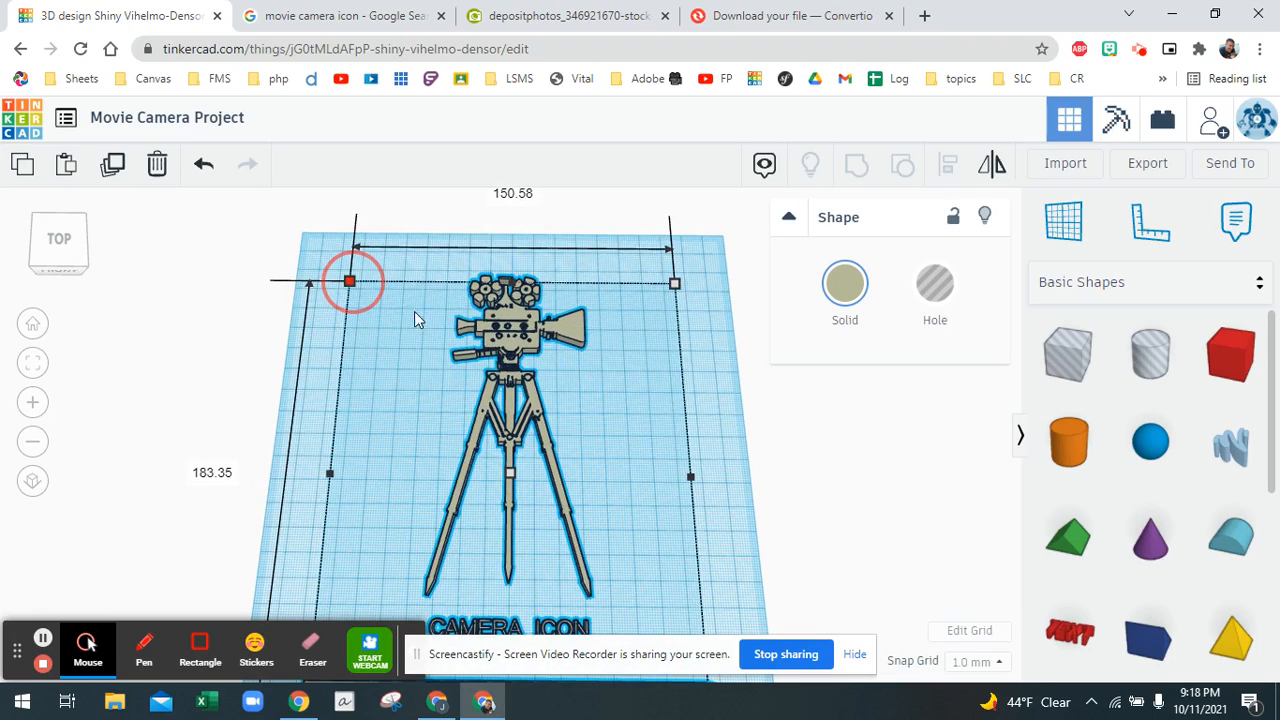
drag(503, 340, 505, 309)
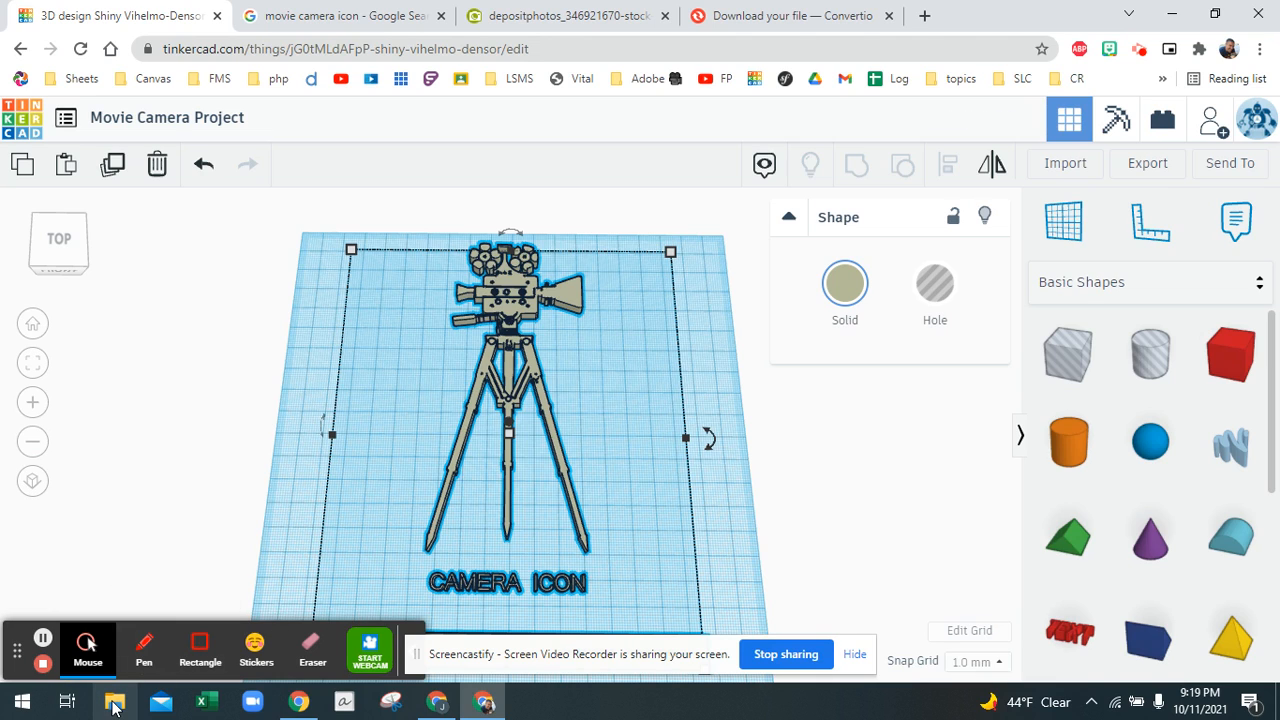
Open the original camera icon image and snip only the camera and tripod with Snipping Tool, leaving out the caption and banner.
click(392, 706)
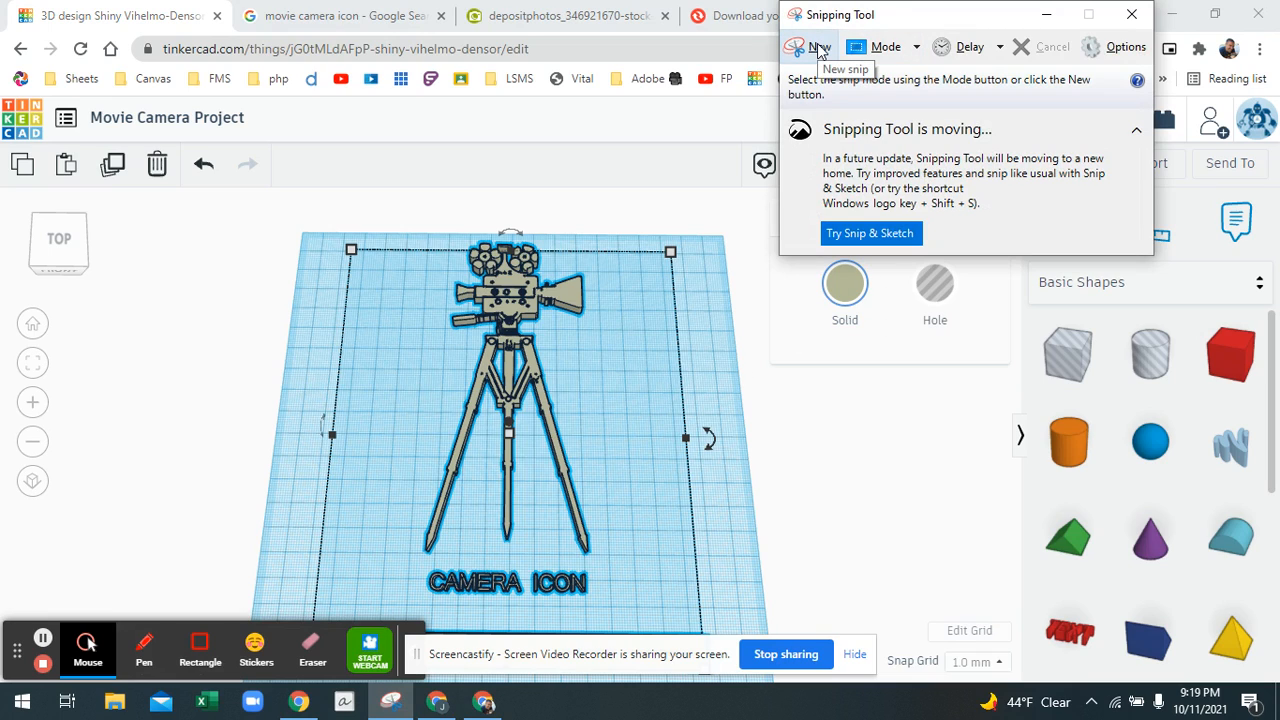
click(113, 706)
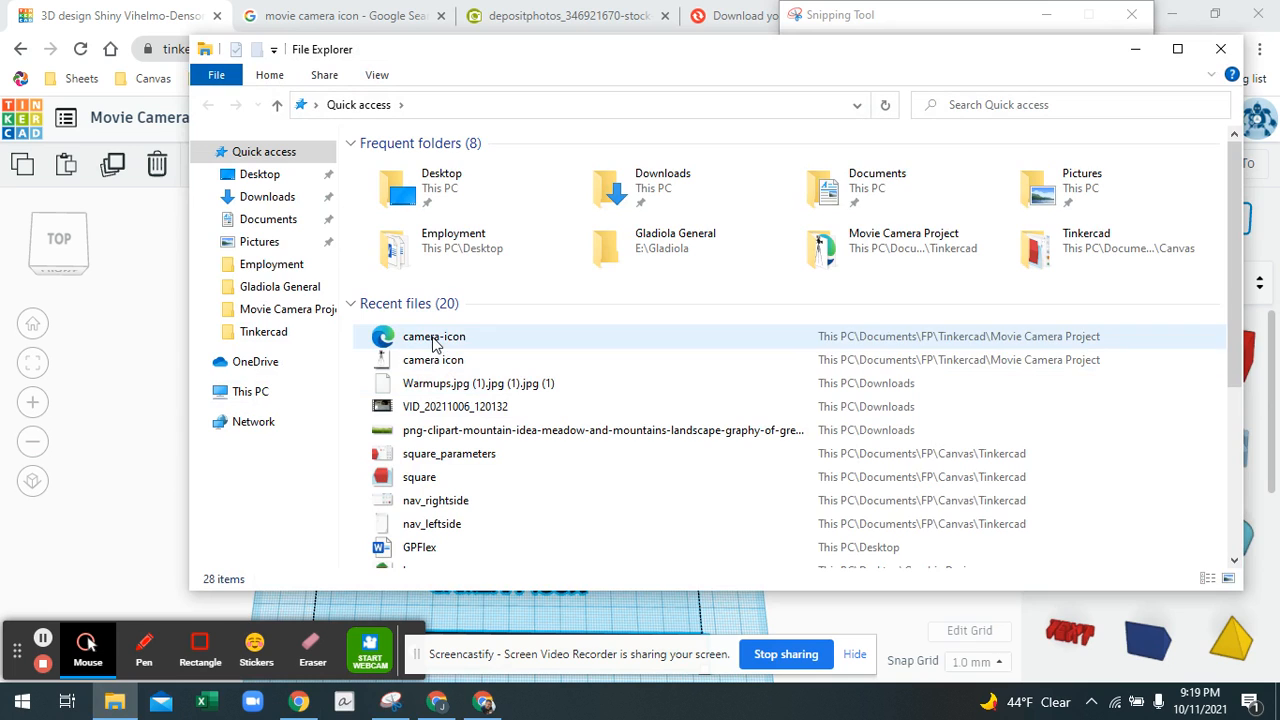
double_click(433, 362)
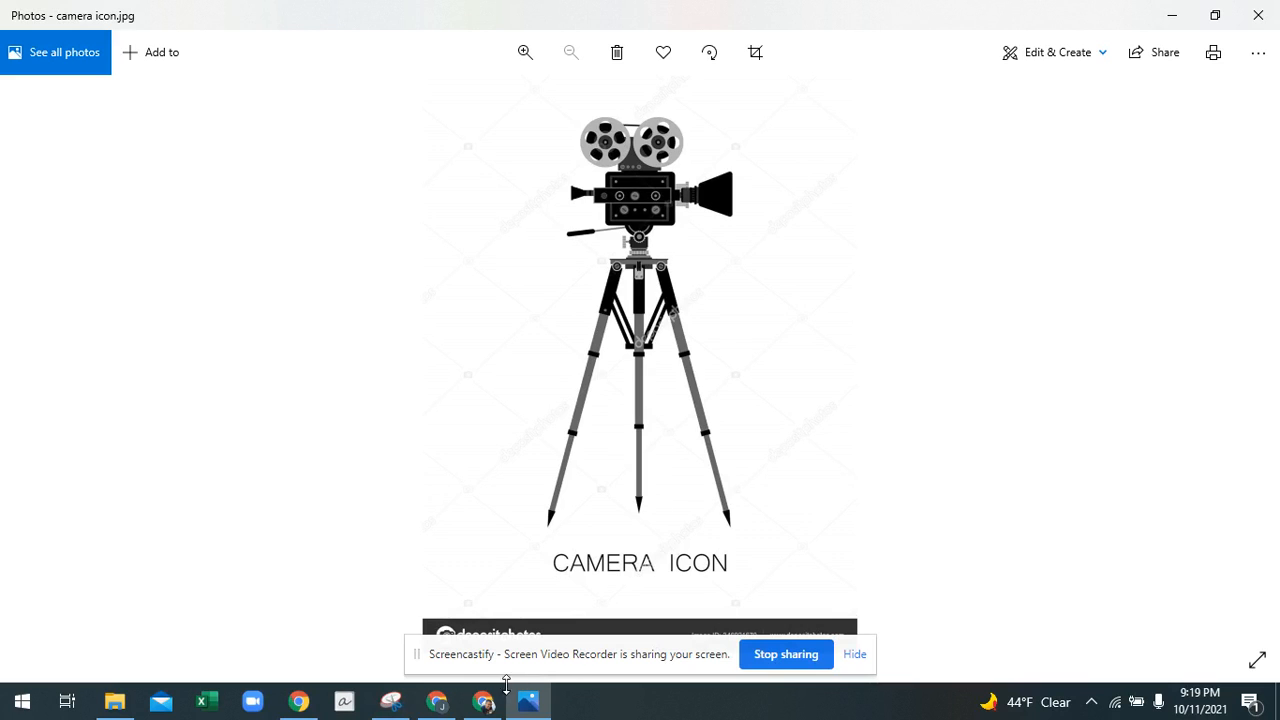
click(390, 701)
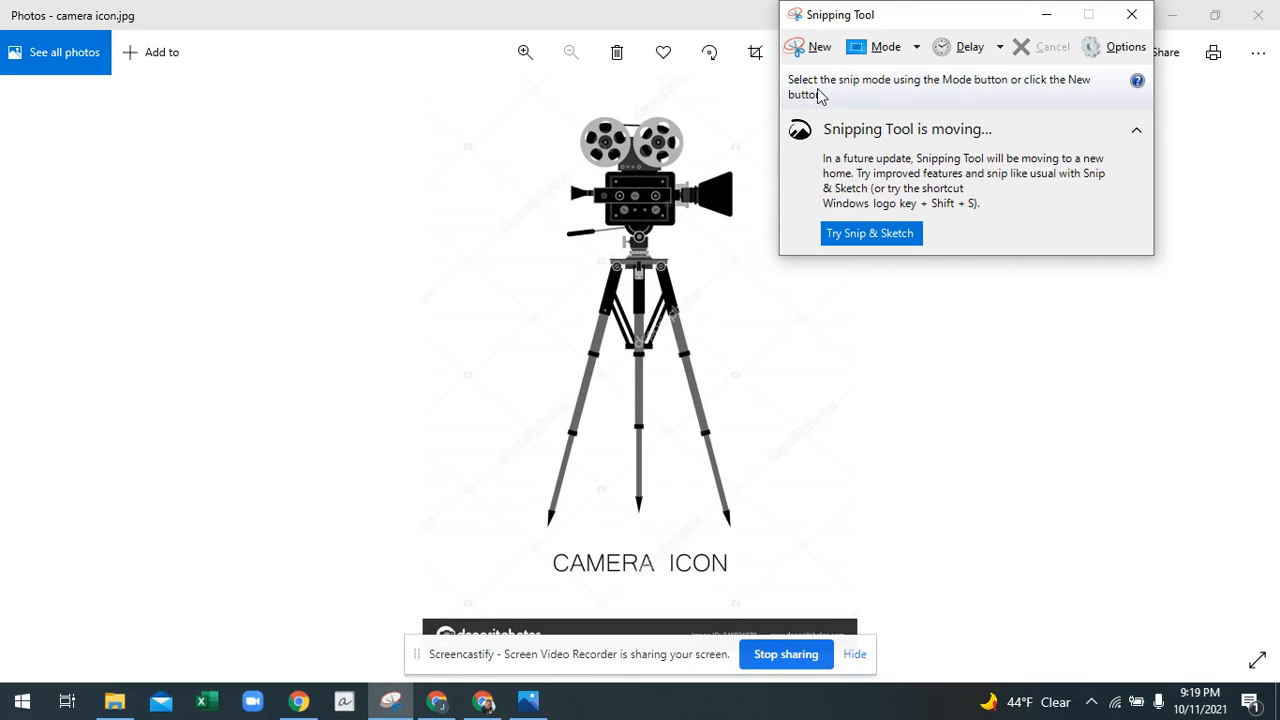
click(812, 47)
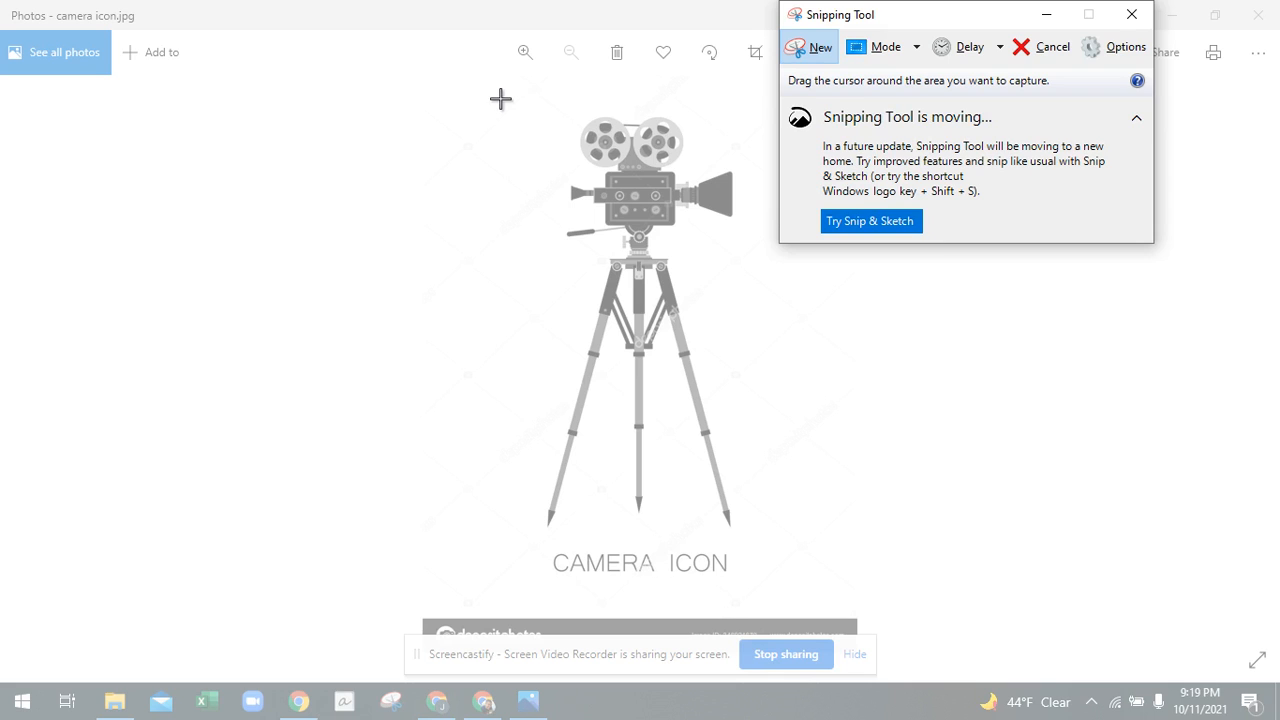
drag(500, 98, 782, 541)
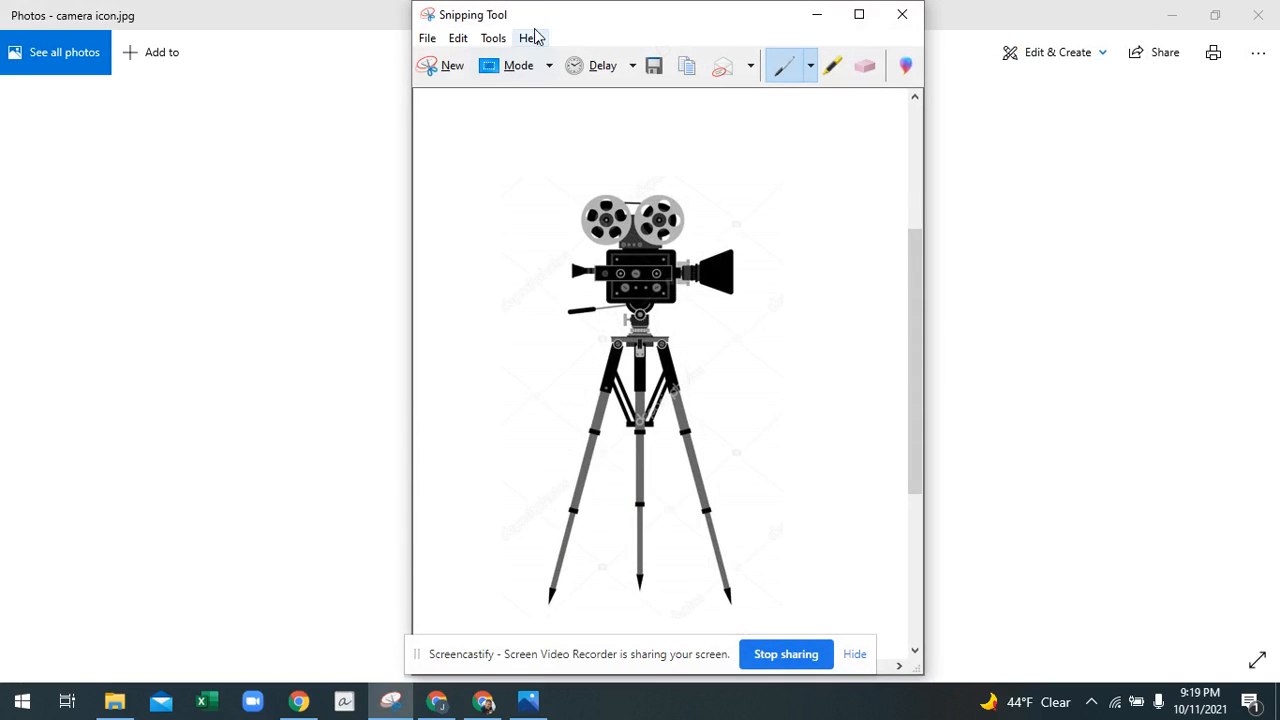
Save the snip as a JPEG named "camera only" in Documents > FP > Tinkercad > Movie Camera Project.
click(428, 38)
click(448, 92)
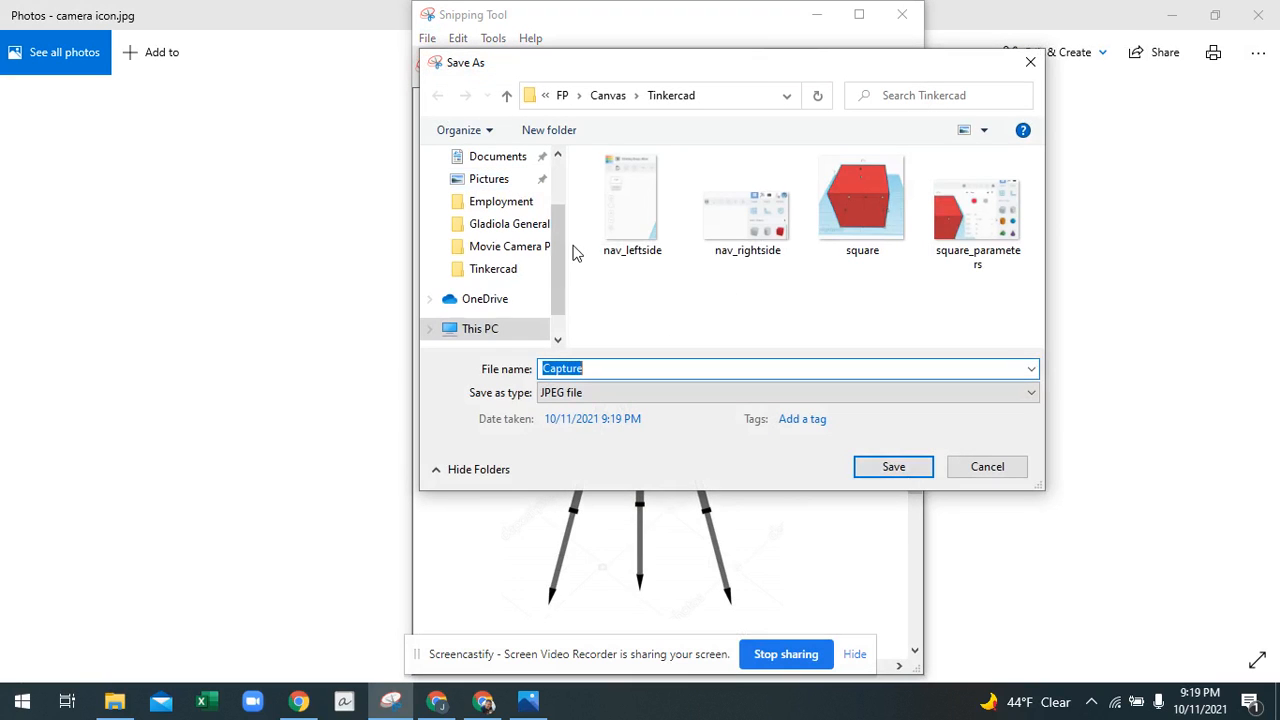
click(485, 157)
double_click(612, 205)
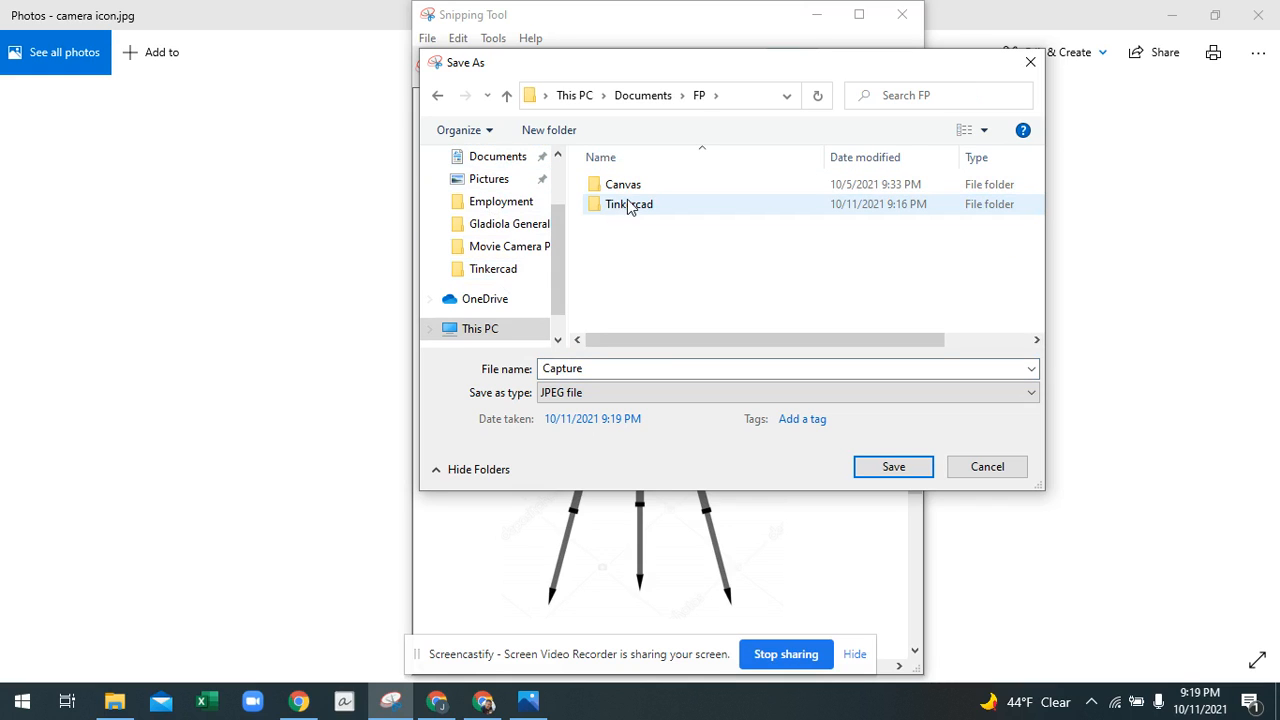
double_click(629, 205)
double_click(629, 190)
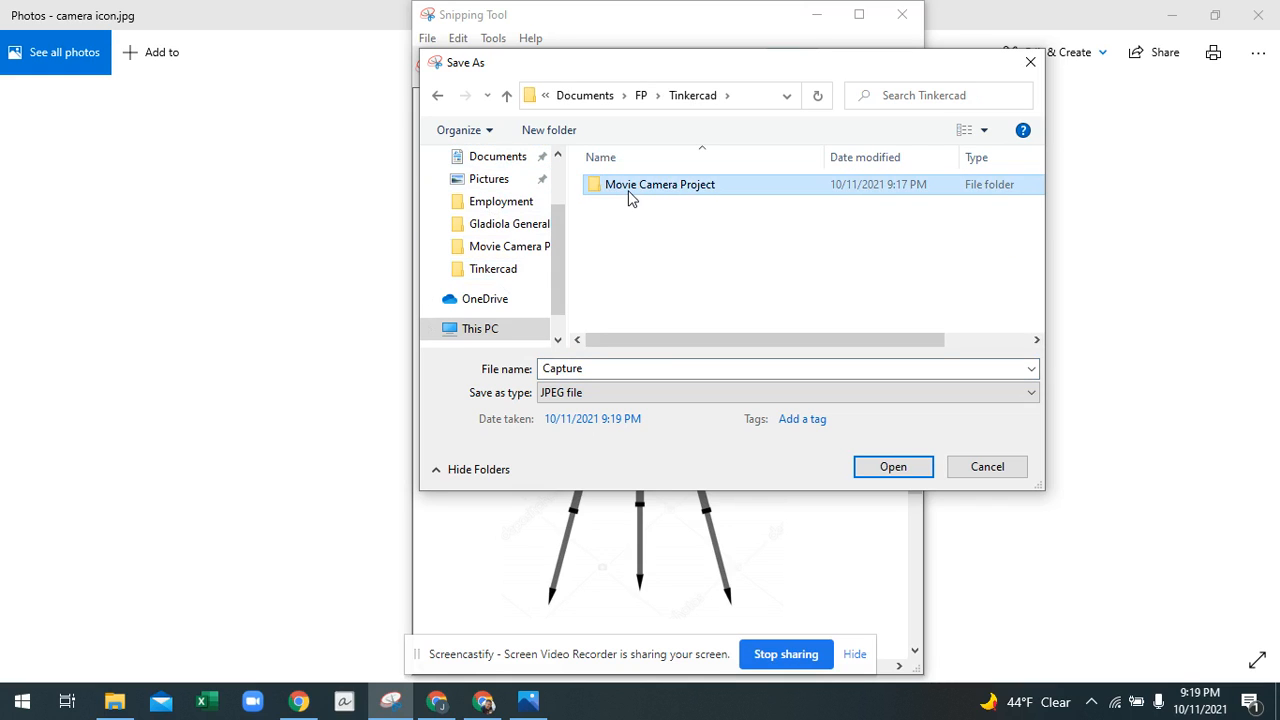
double_click(607, 369)
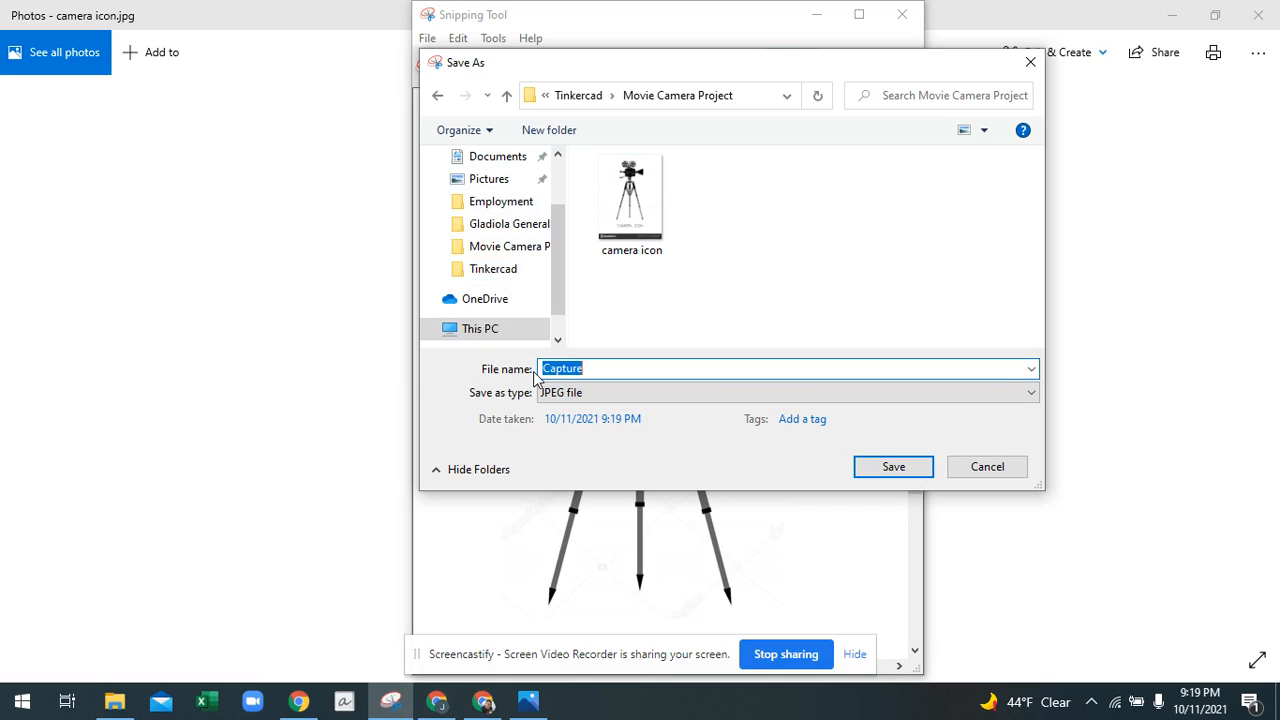
text(camera only)
key(Return)
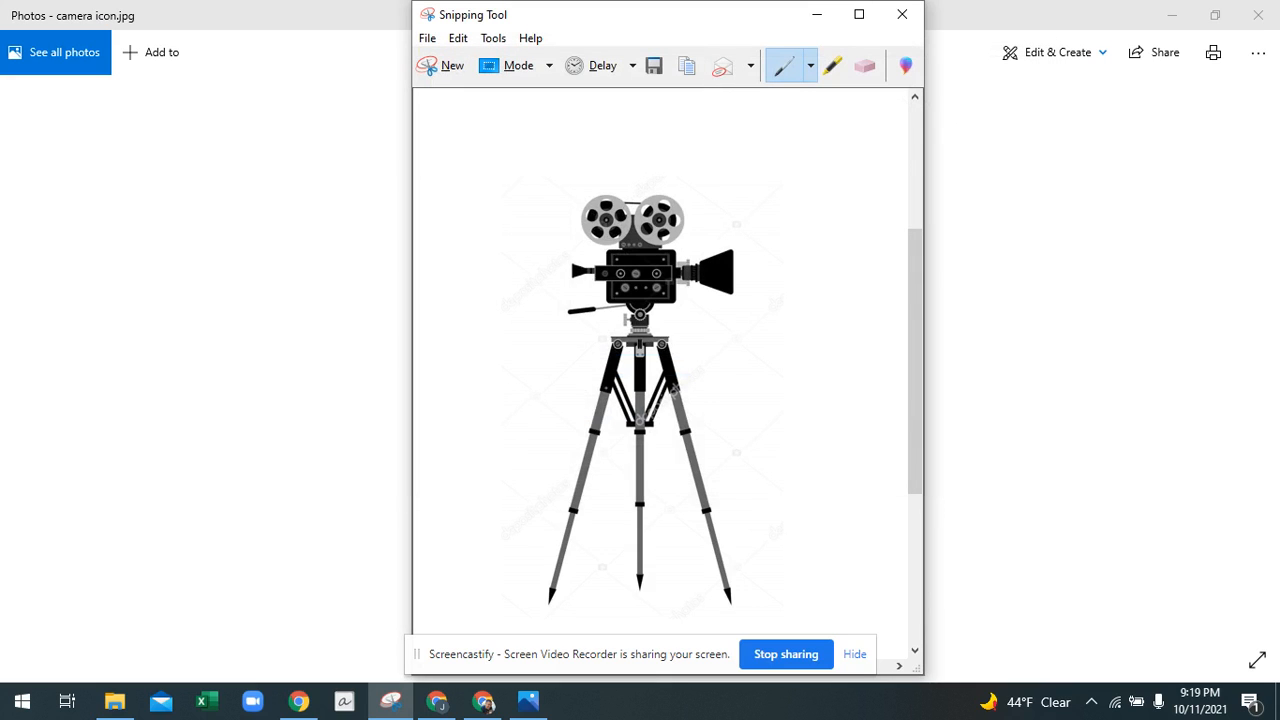
Switch to Convertio in the browser, load camera only.JPG for a new conversion and dismiss the rating pop-up.
click(484, 700)
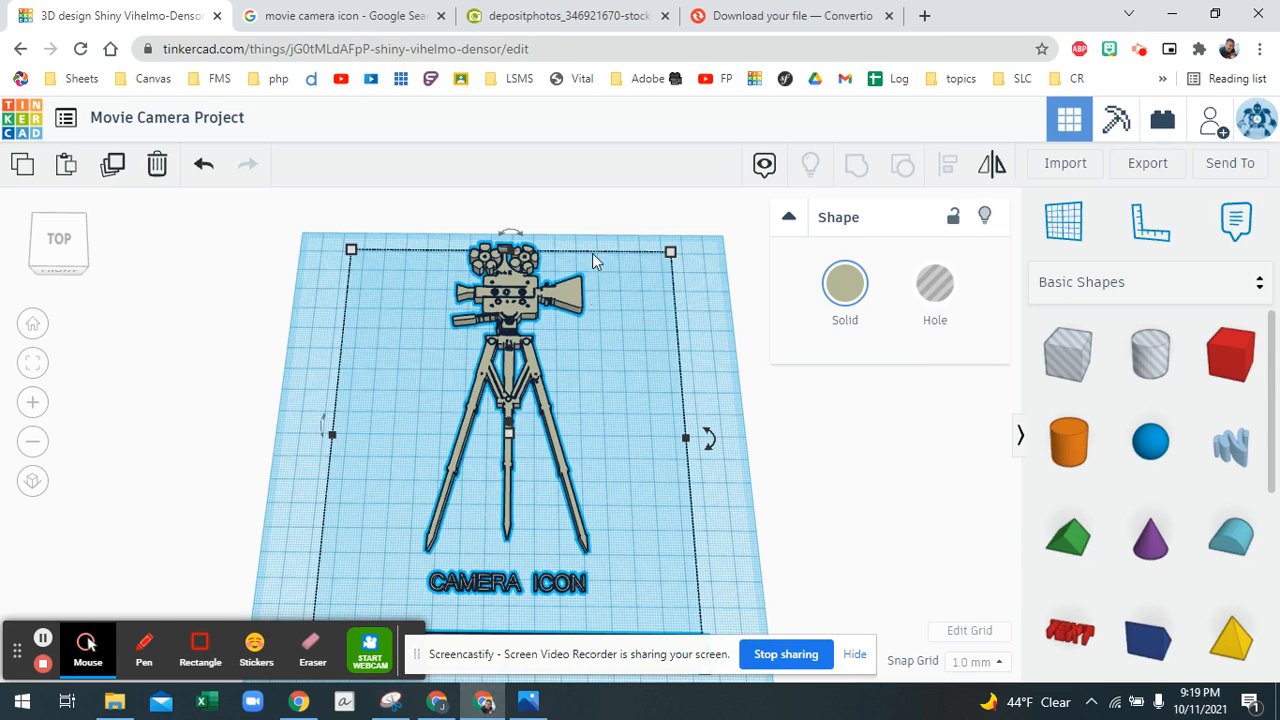
click(756, 16)
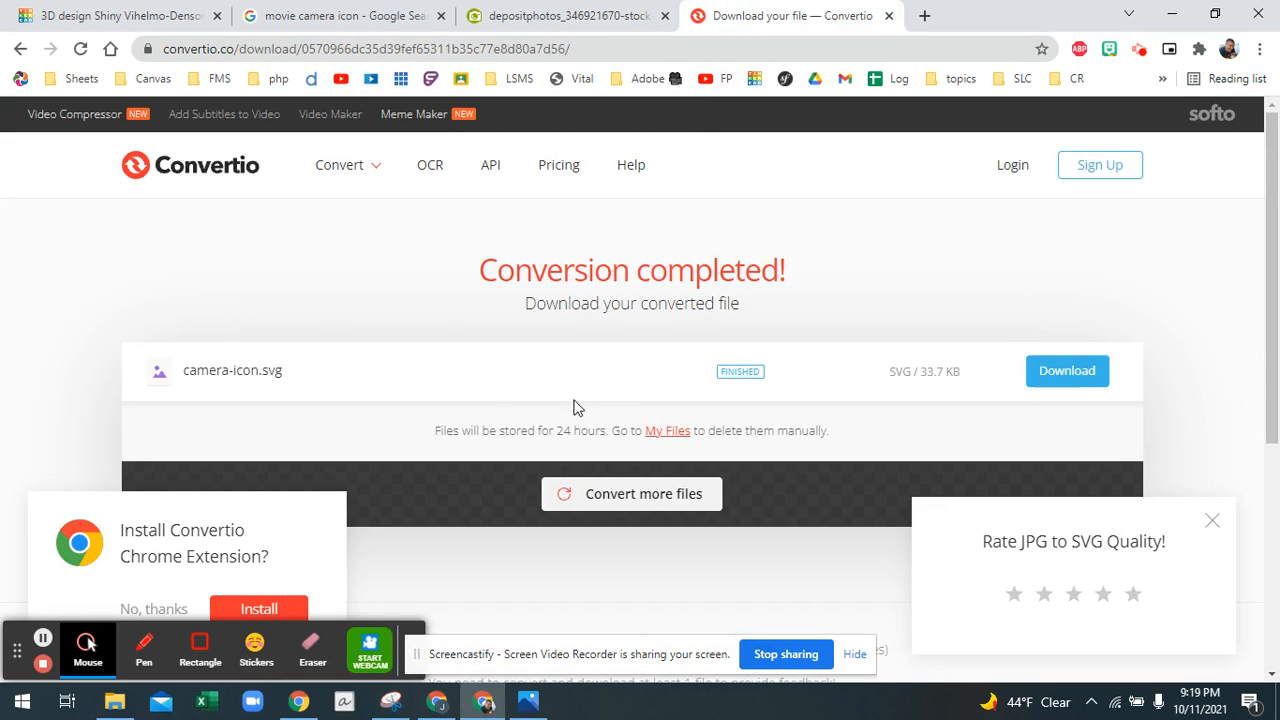
click(615, 503)
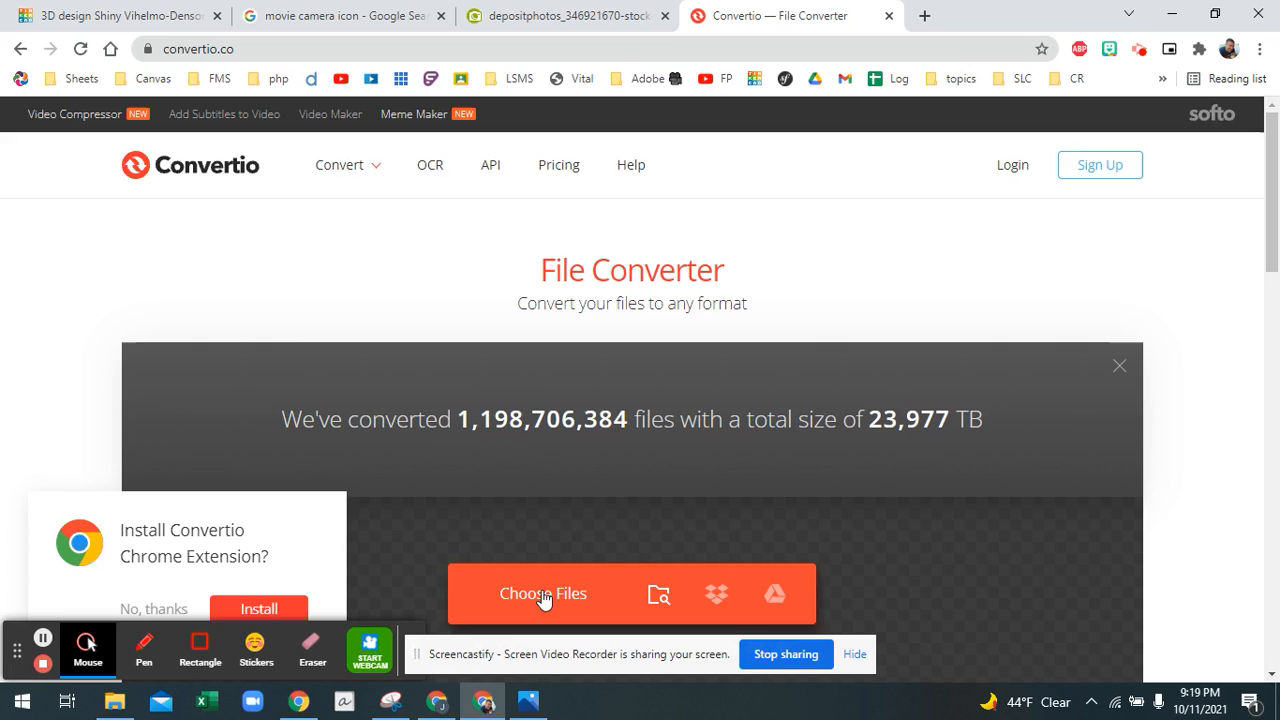
double_click(335, 180)
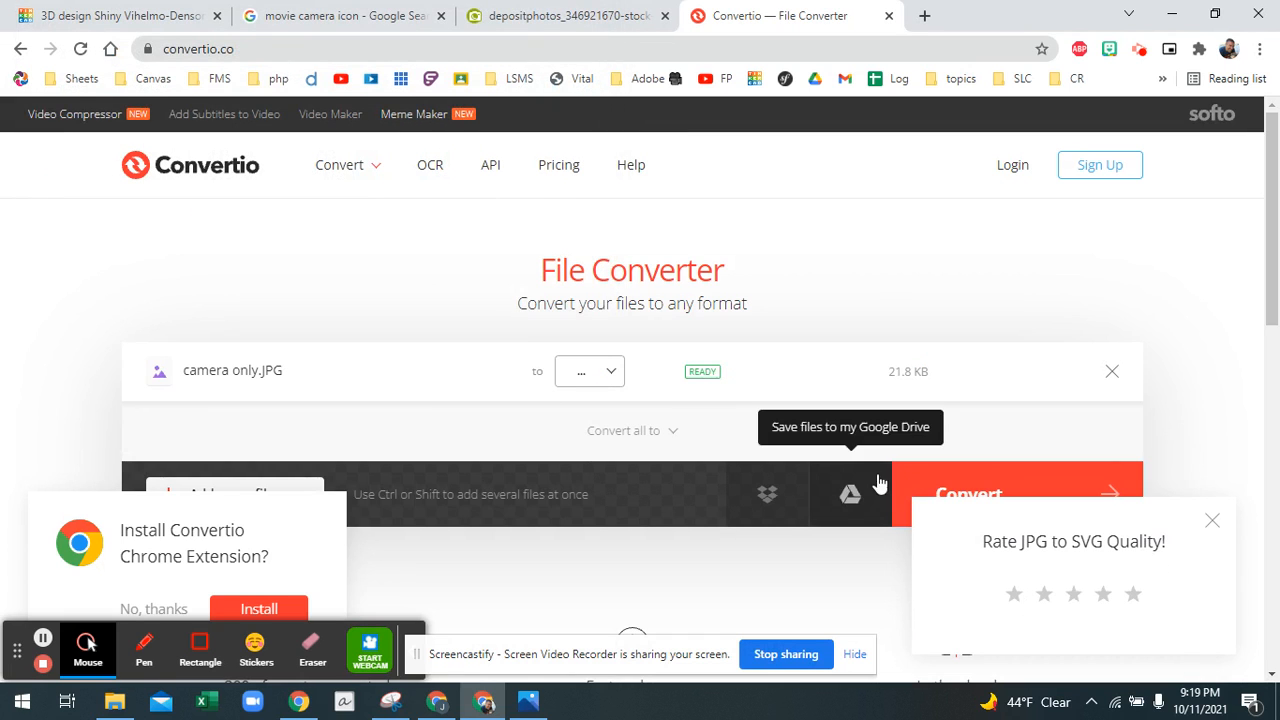
click(1211, 523)
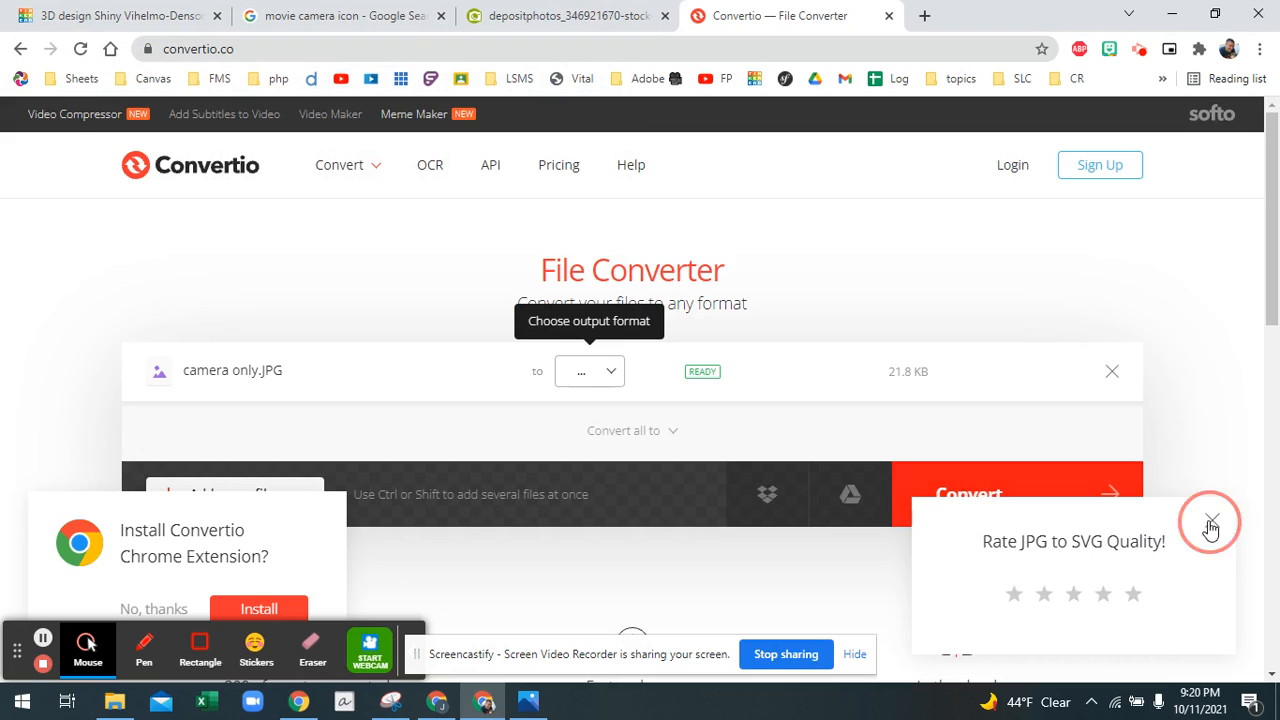
Set the output format of camera only.JPG to SVG and convert it.
scroll(669, 497, down, 2)
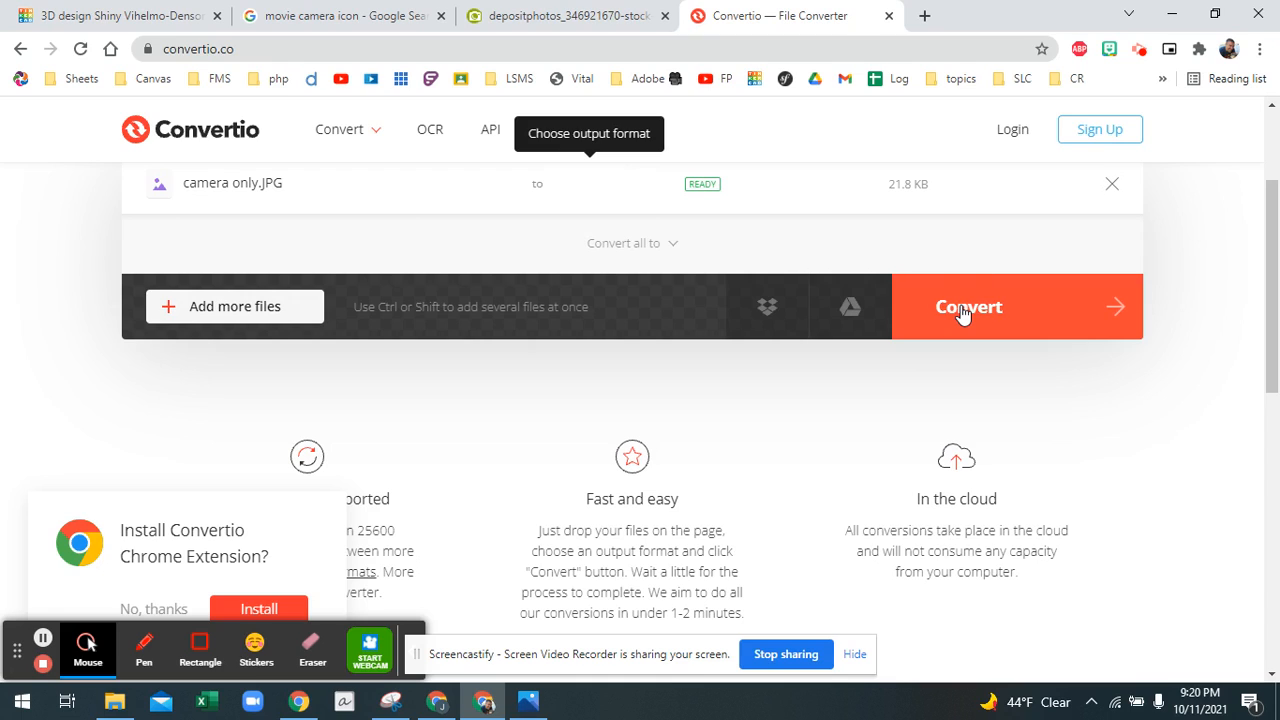
click(603, 190)
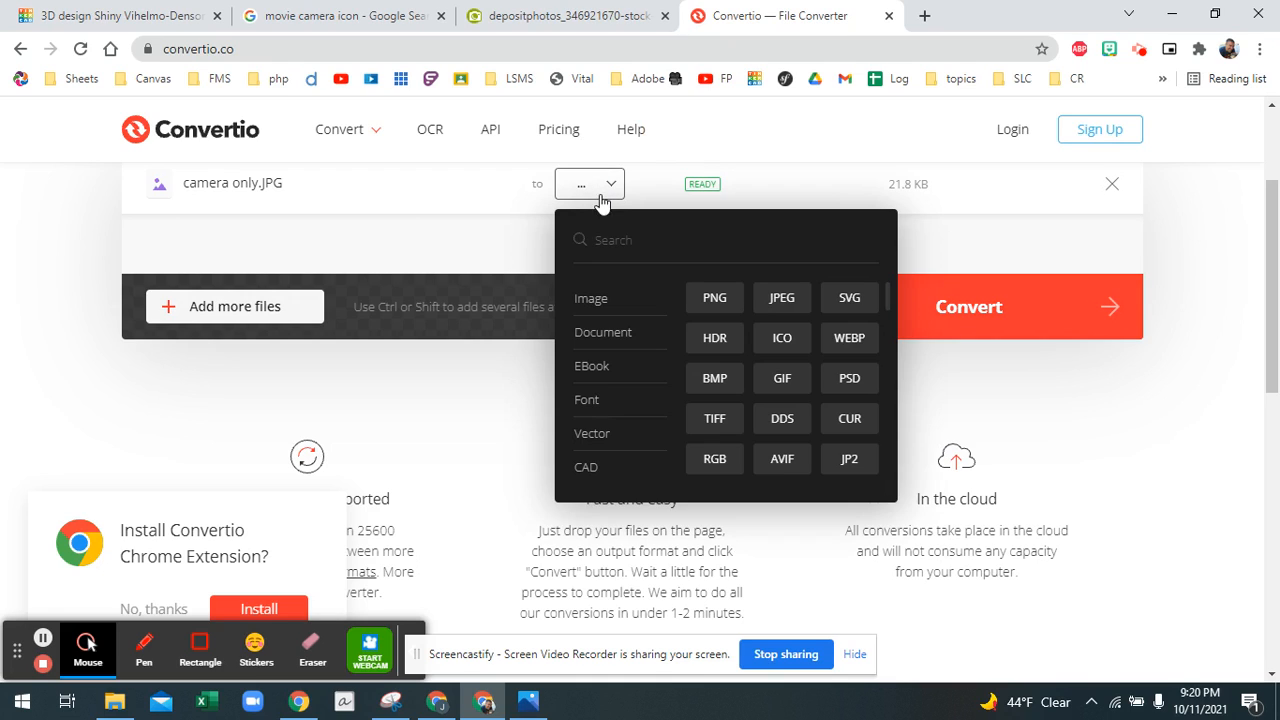
mouse_move(630, 332)
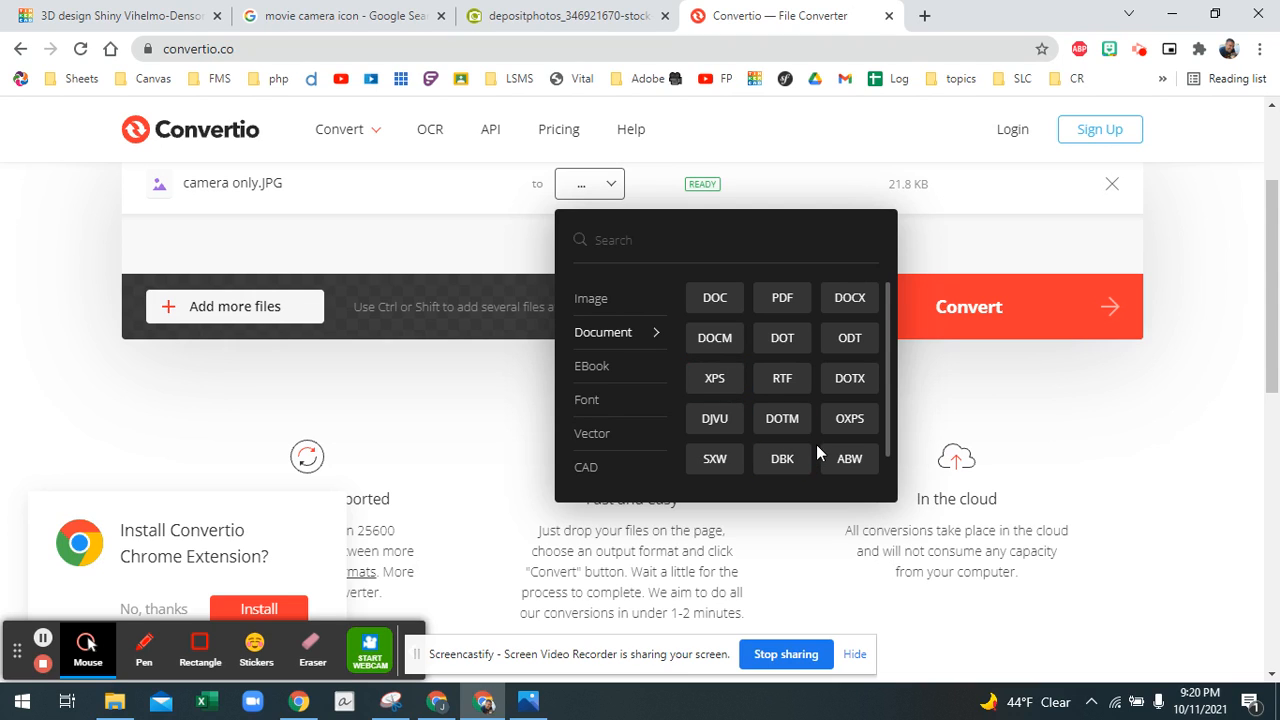
mouse_move(606, 298)
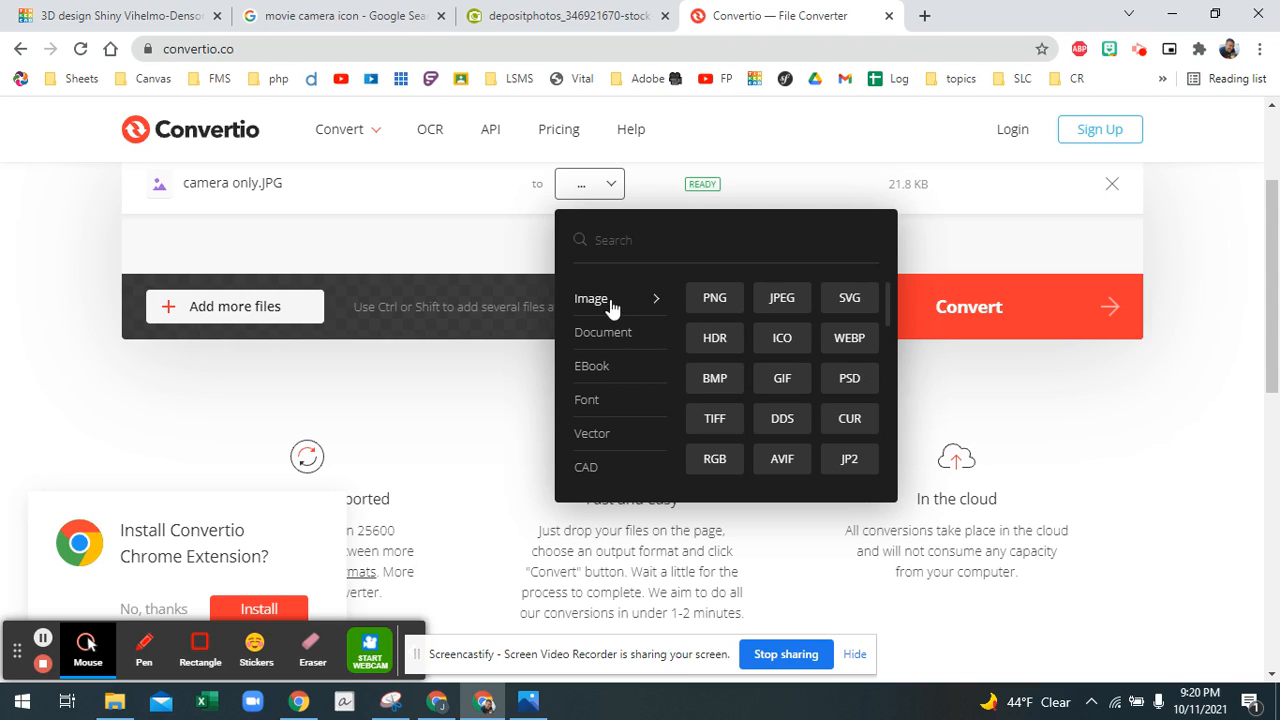
click(849, 300)
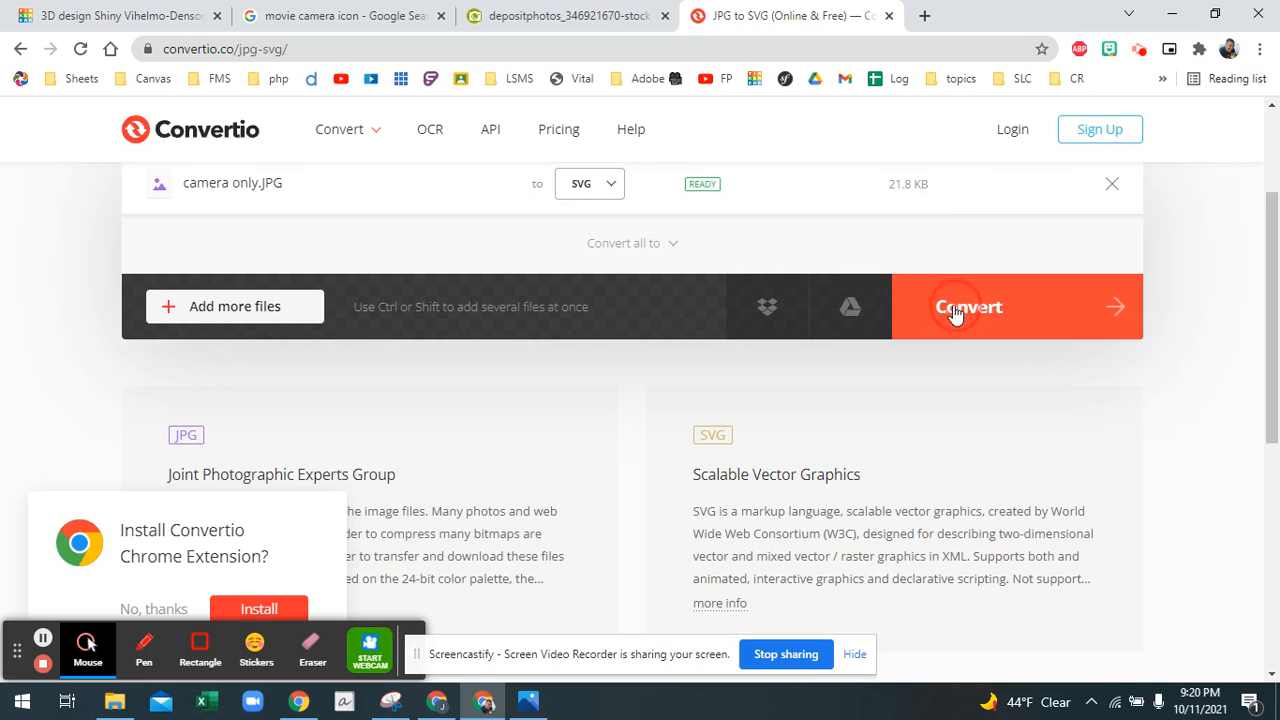
click(951, 309)
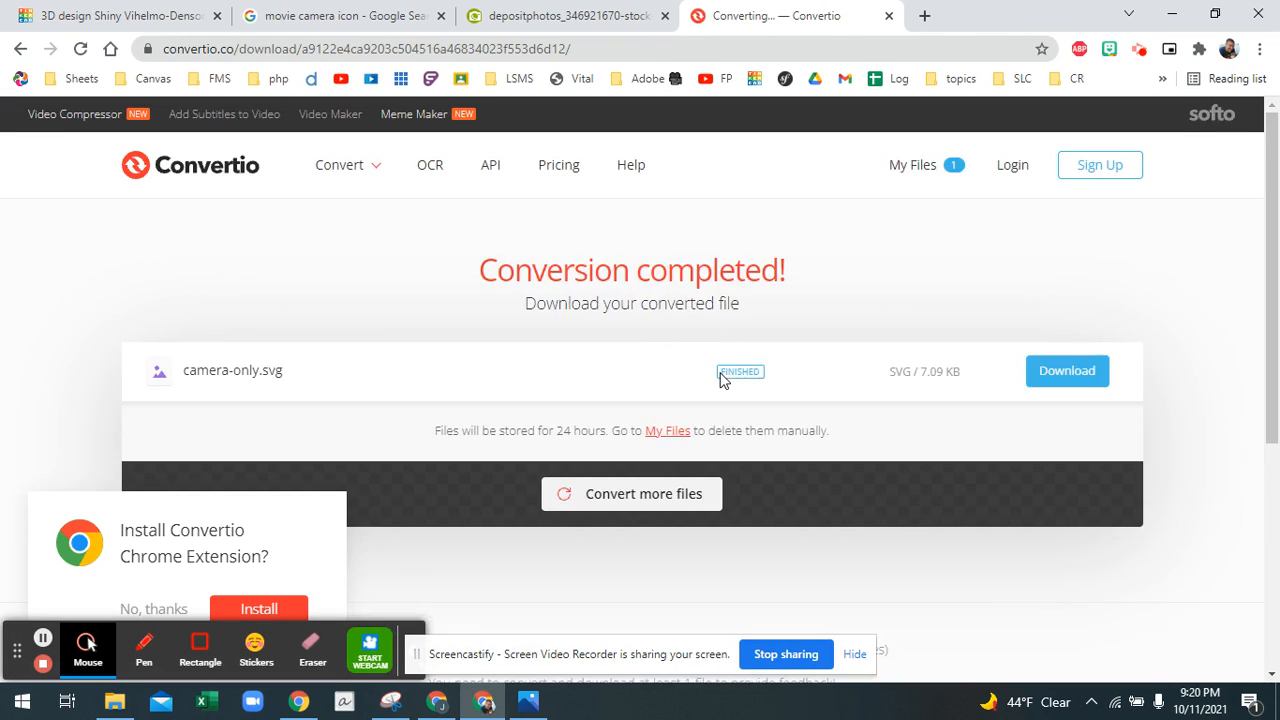
Download the converted SVG into the Movie Camera Project folder as camera-icon, replacing the existing file.
click(1024, 368)
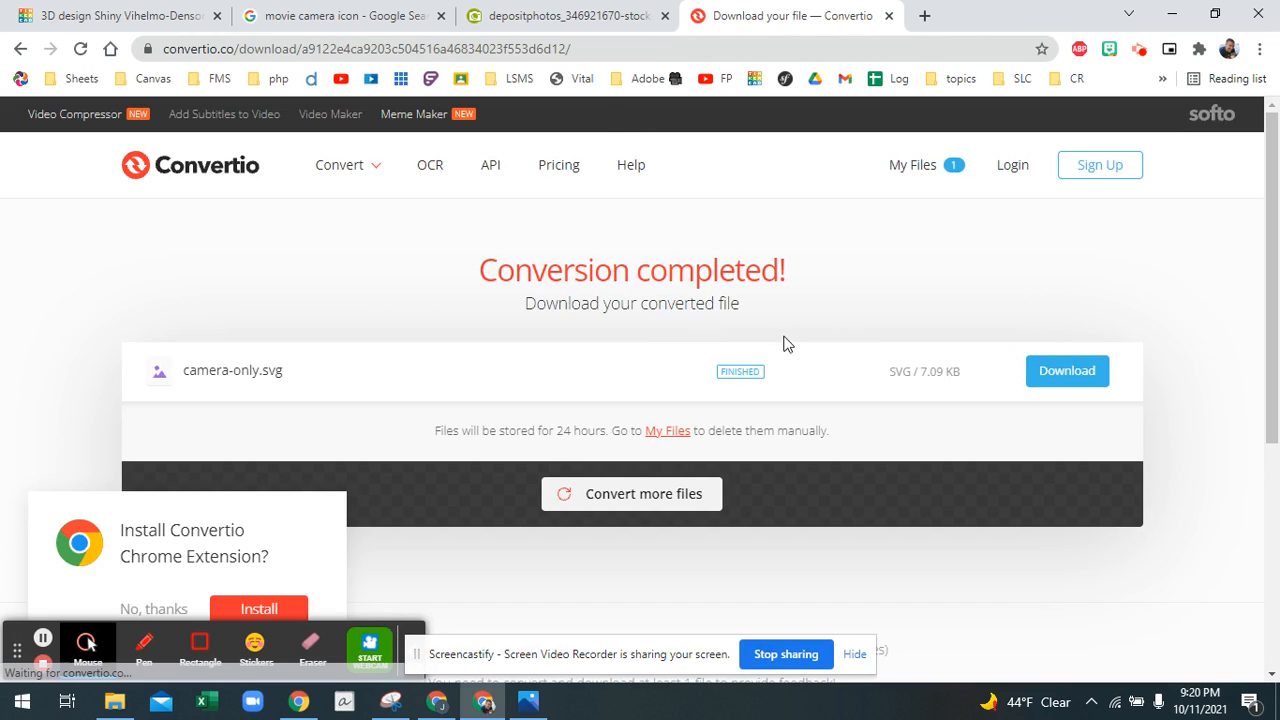
click(249, 165)
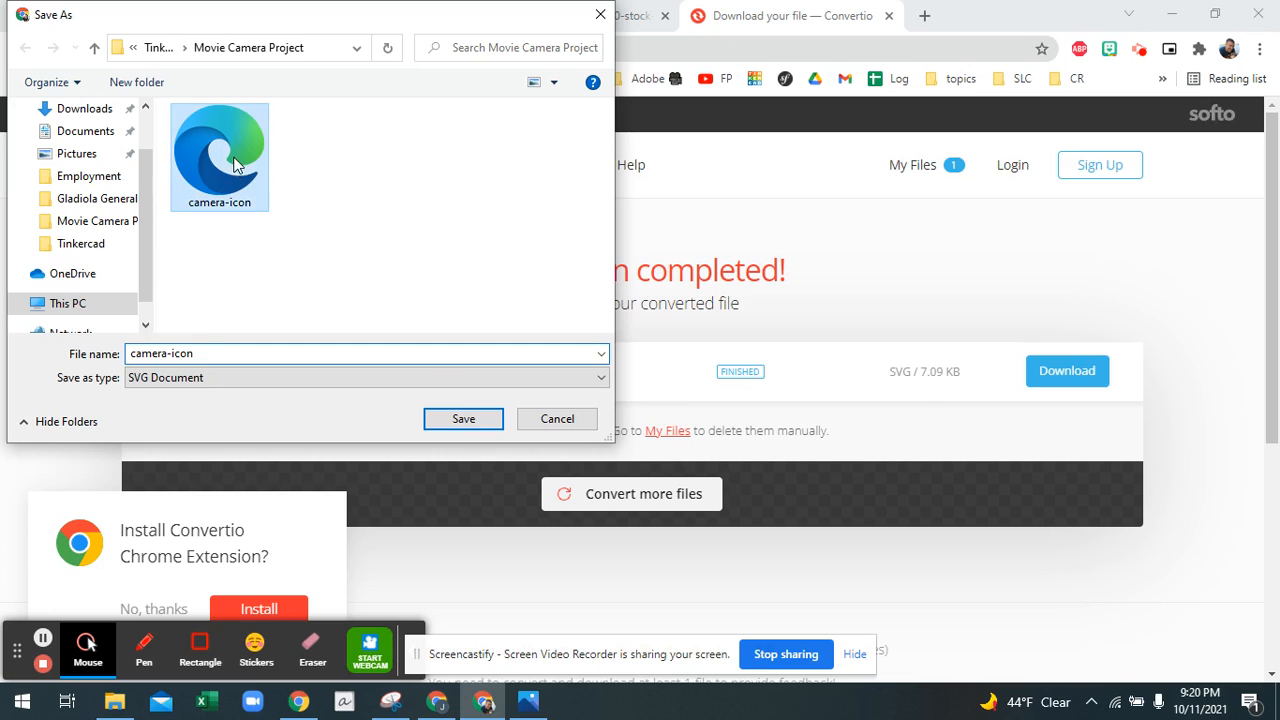
click(443, 421)
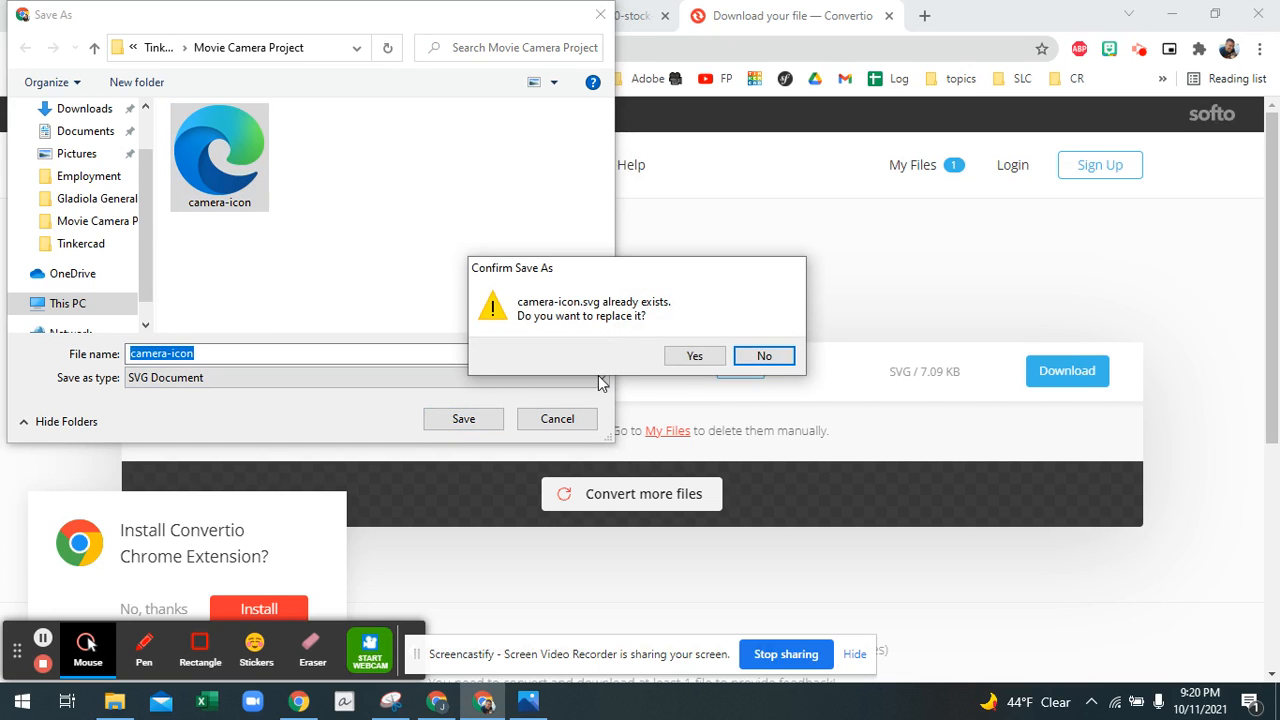
click(693, 357)
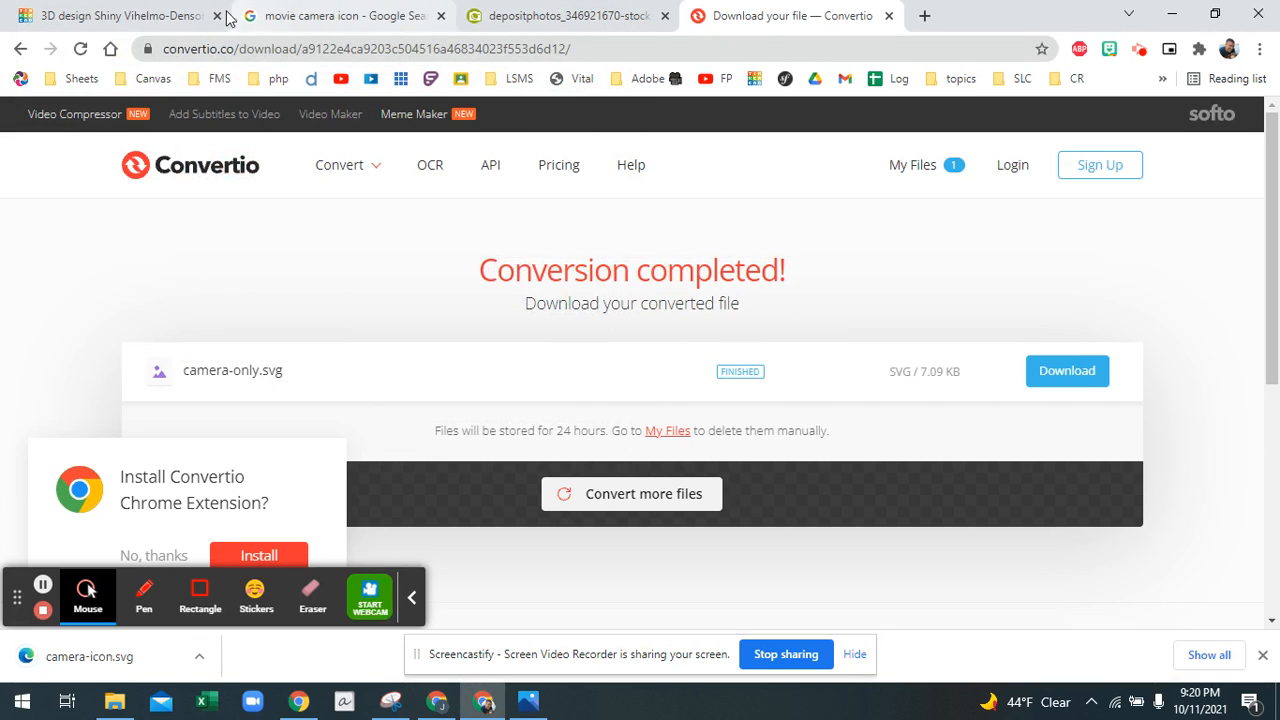
Switch back to the Tinkercad design and delete the old camera shape from the workplane.
click(168, 15)
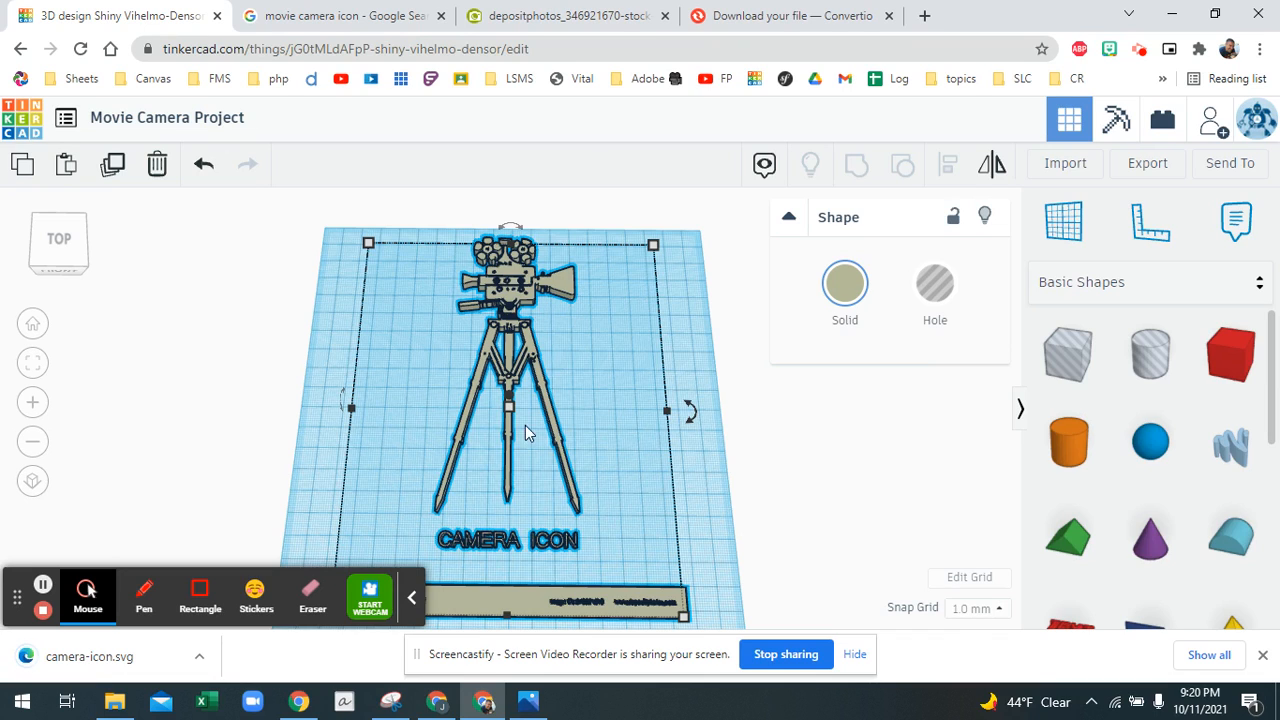
mouse_move(511, 409)
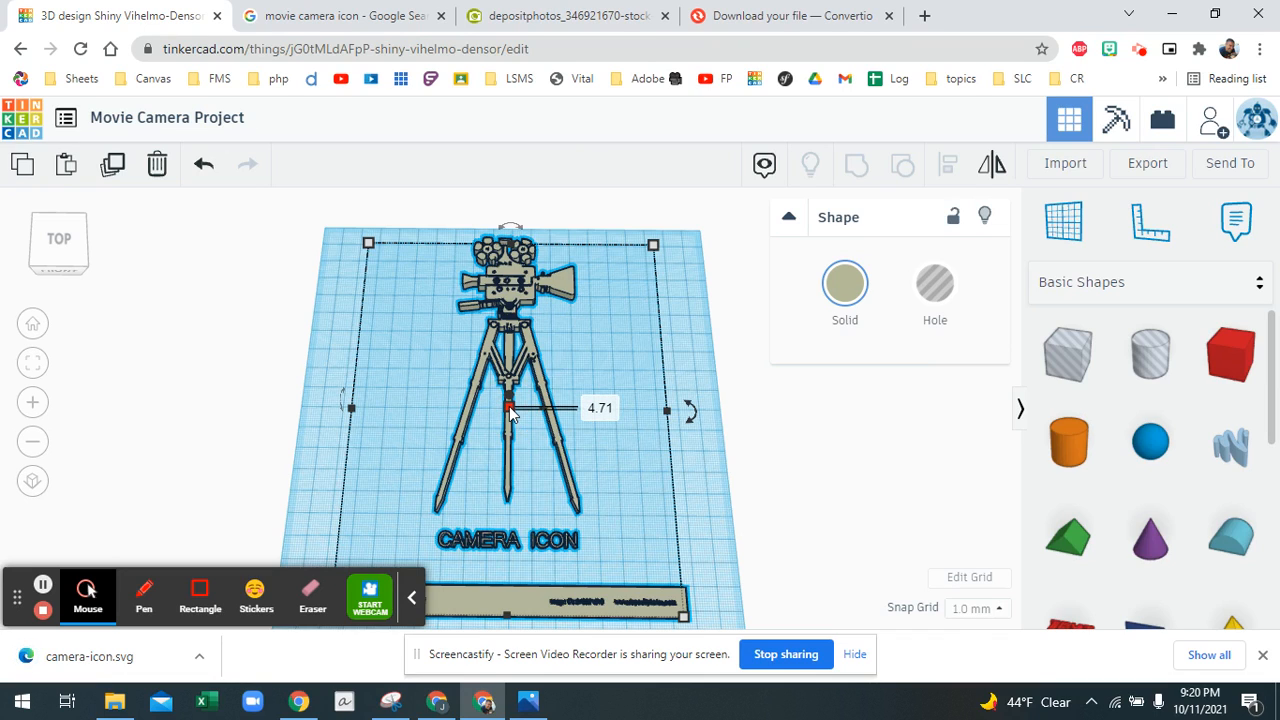
key(Delete)
Import camera-icon.svg into the design at 50% scale, centred on the artboard.
click(1068, 162)
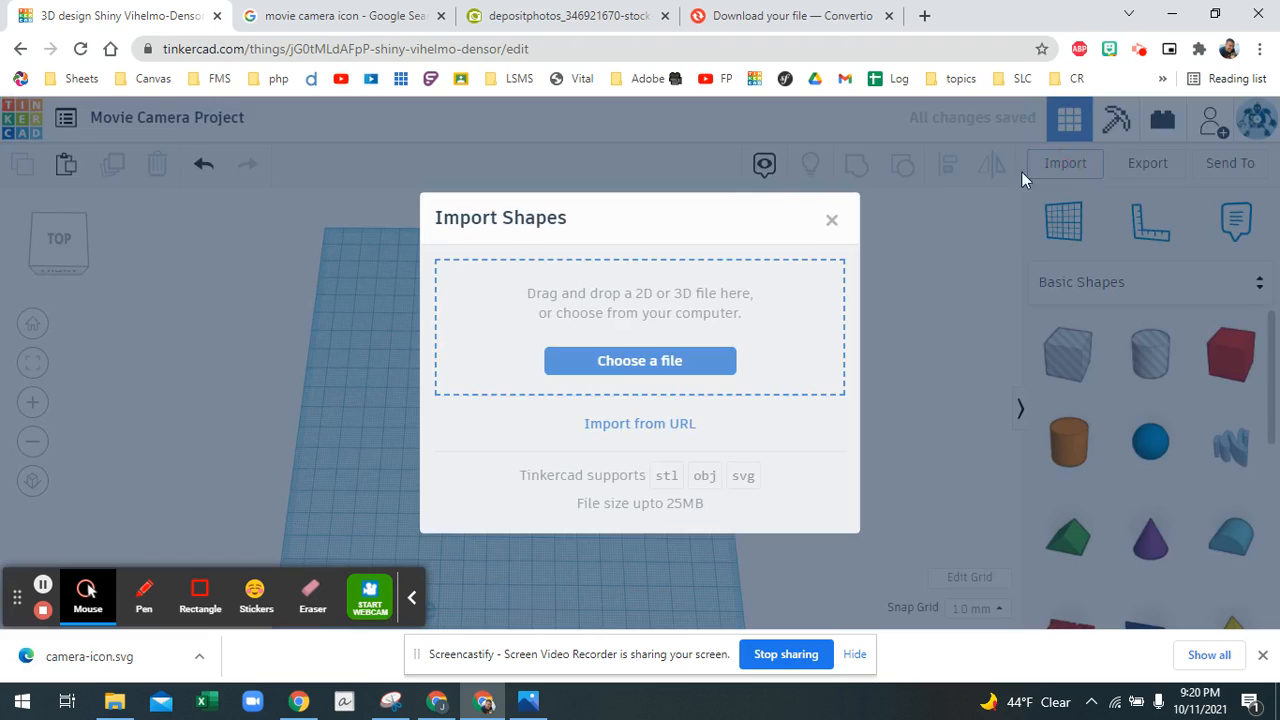
click(663, 364)
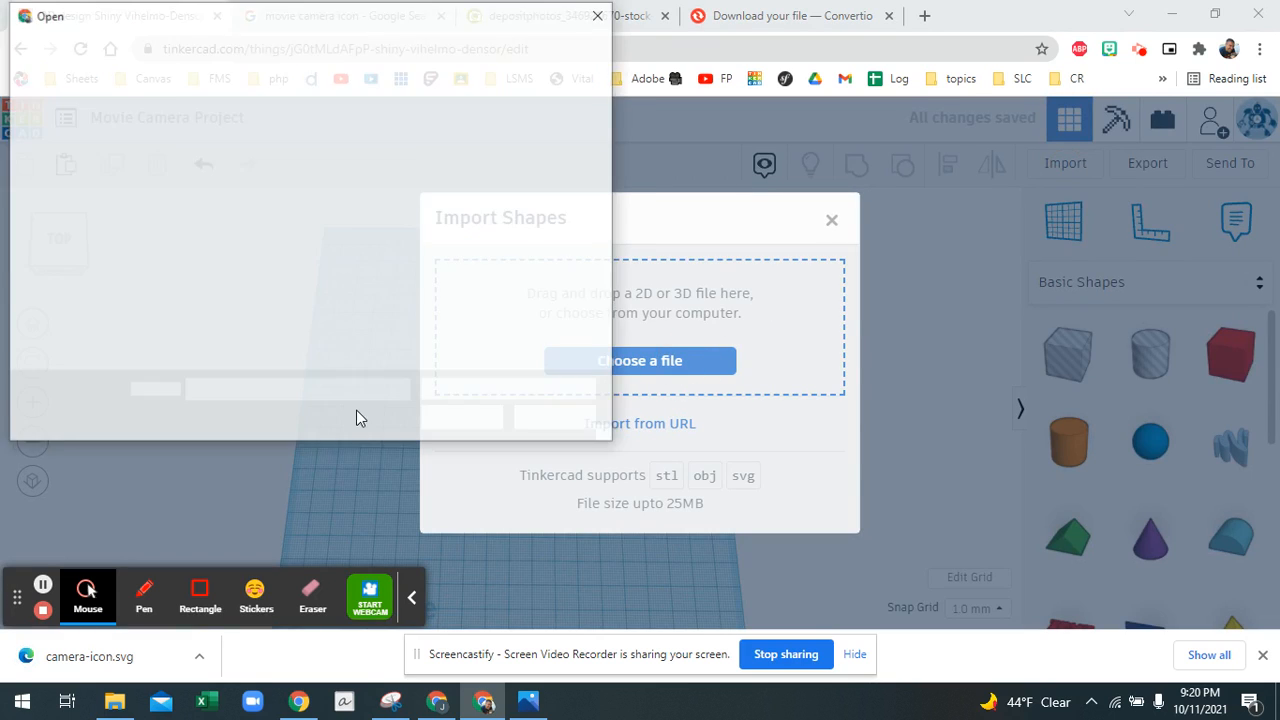
double_click(222, 165)
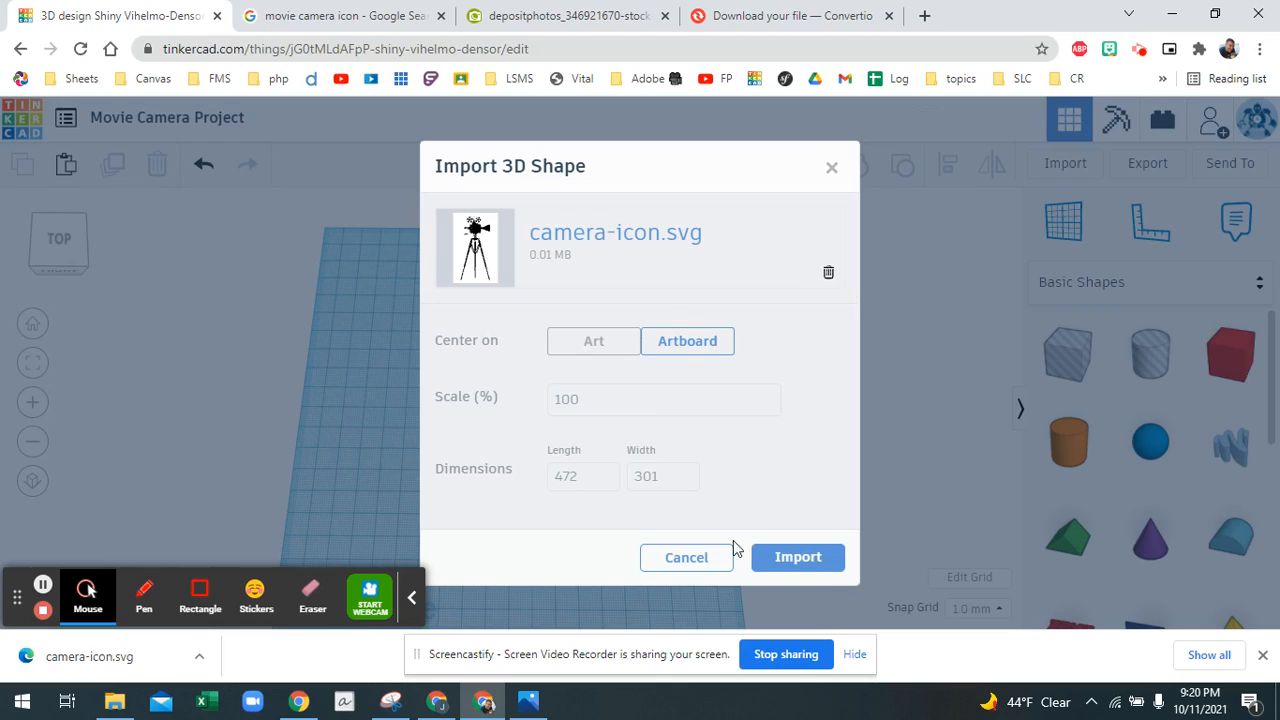
drag(593, 407, 541, 412)
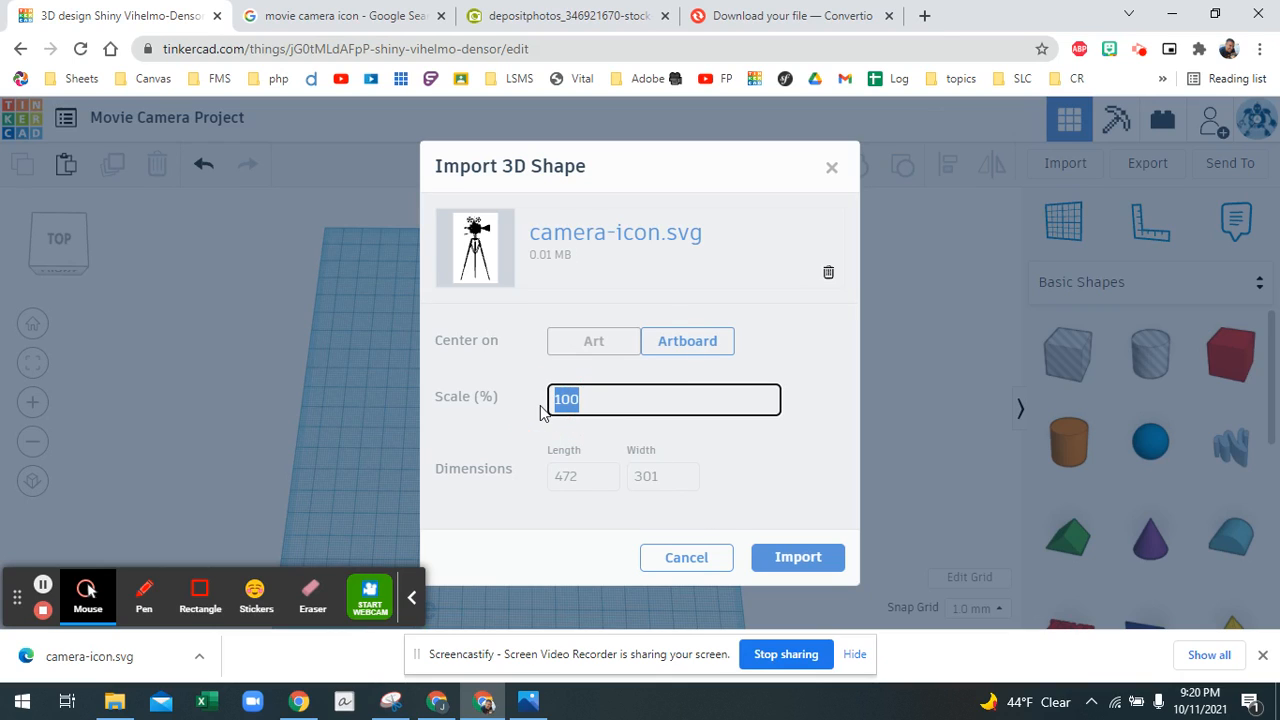
text(50)
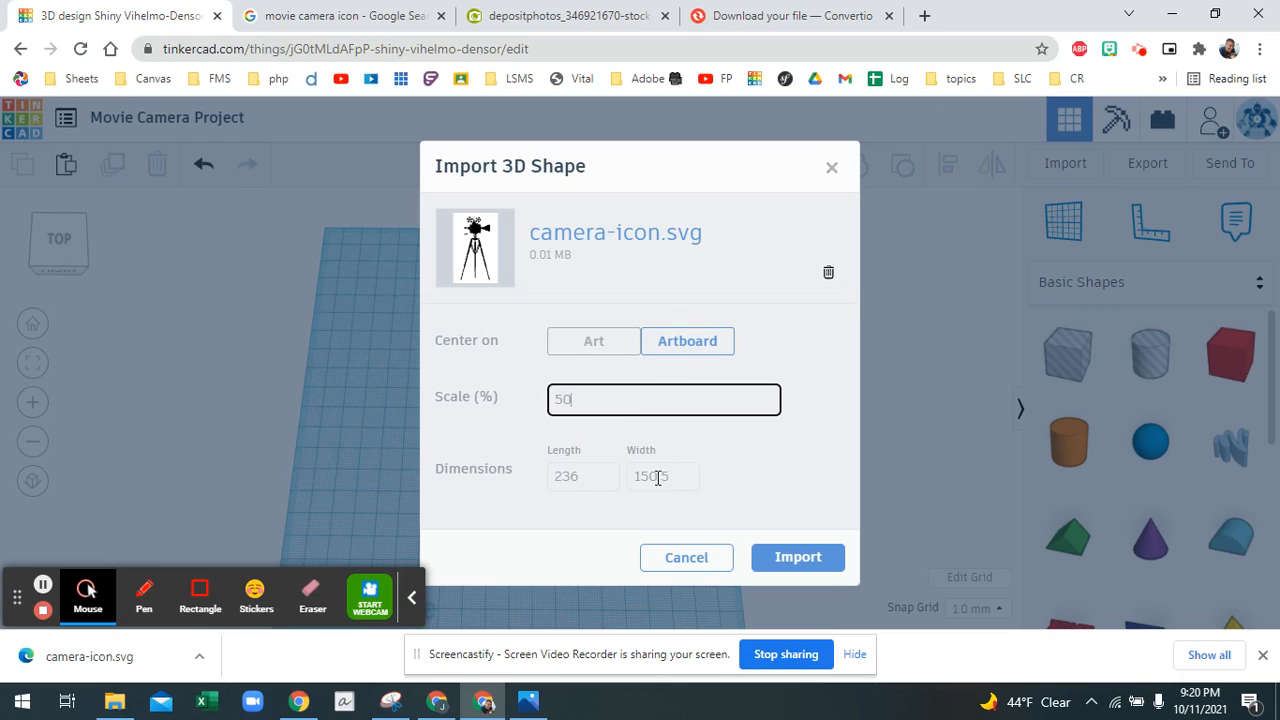
click(780, 557)
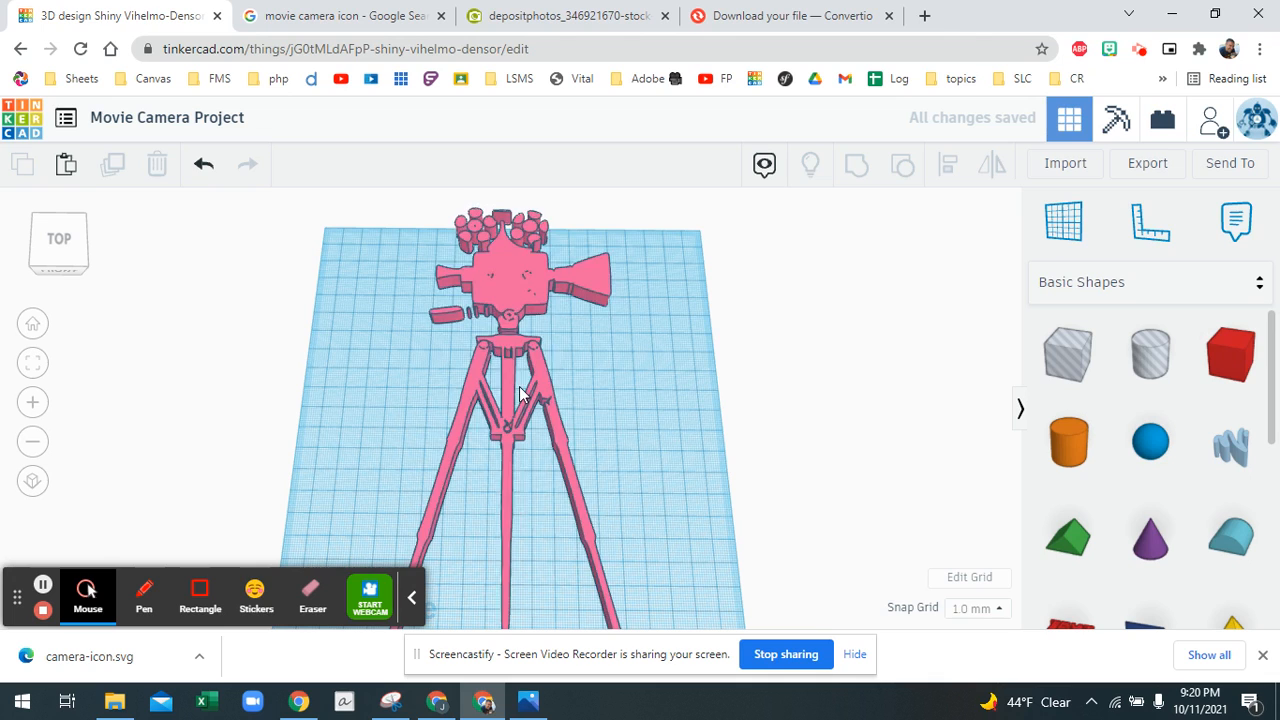
Scale the imported camera shape down proportionally to about 168 mm long so it fits on the workplane.
click(499, 270)
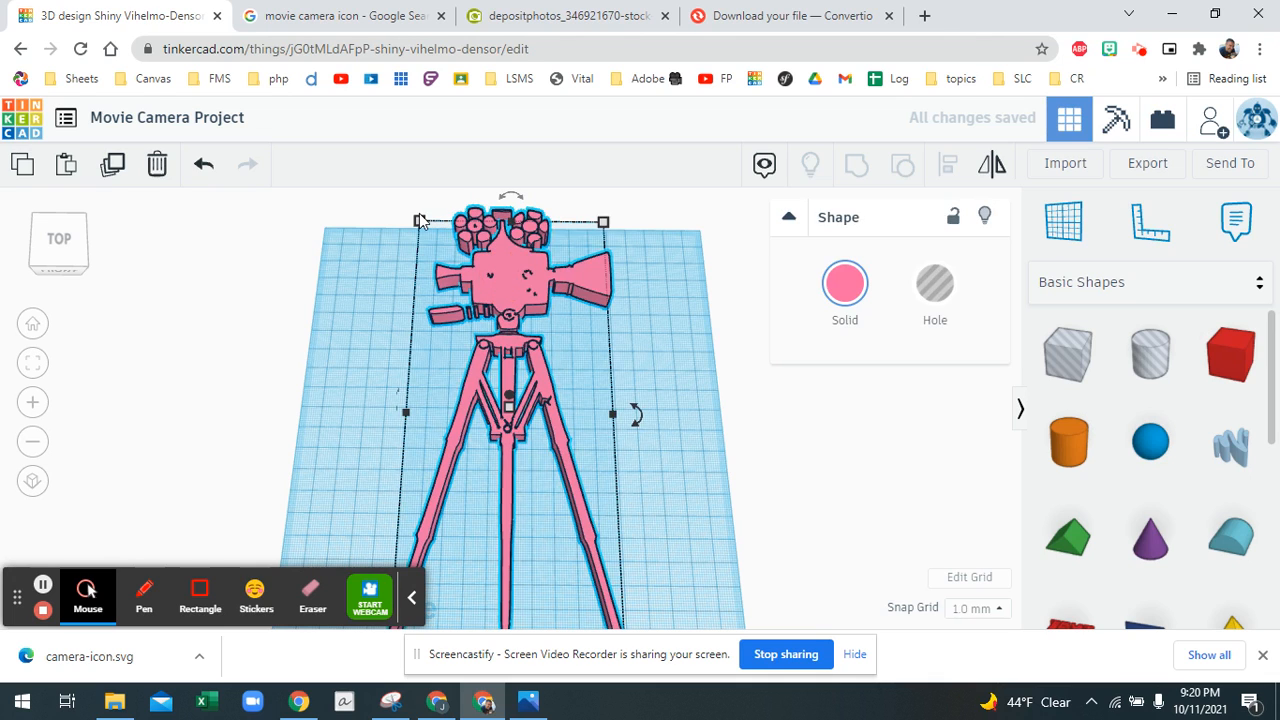
shift+drag(422, 228, 437, 287)
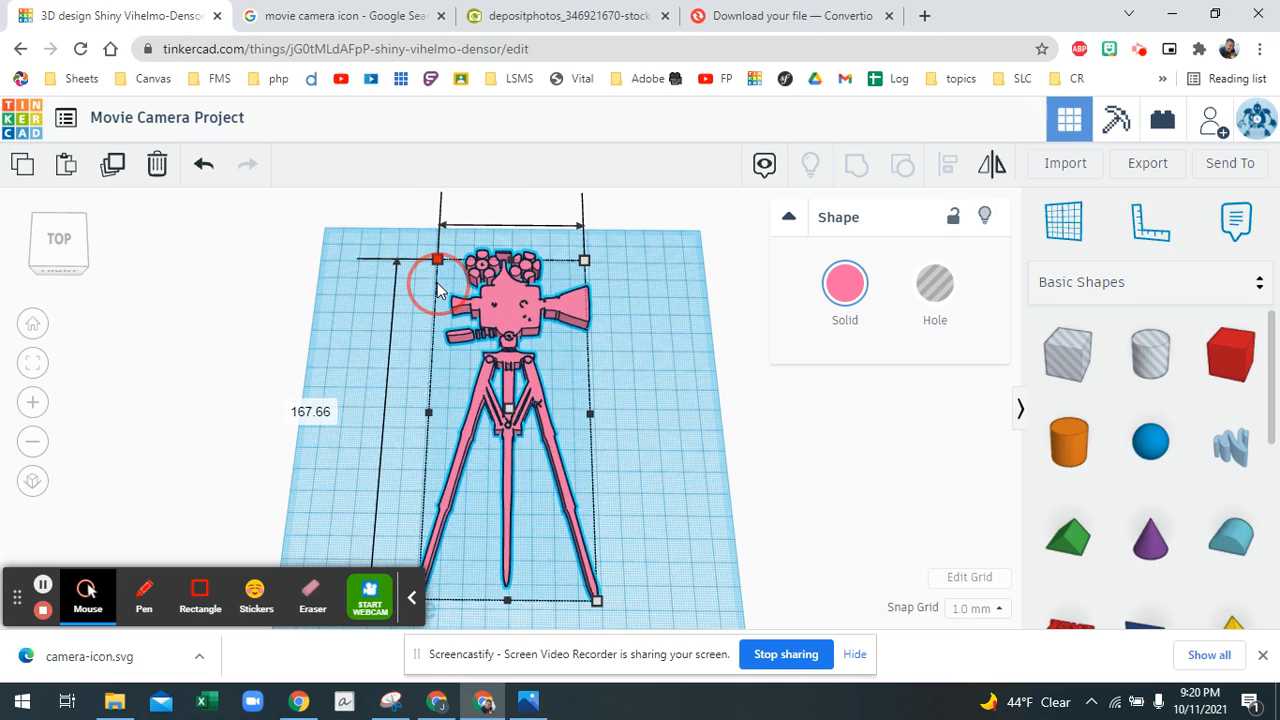
Inspect the camera shape from the film reels down to the tripod legs, checking how its separate parts connect.
right_drag(518, 299, 524, 338)
scroll(542, 285, up, 3)
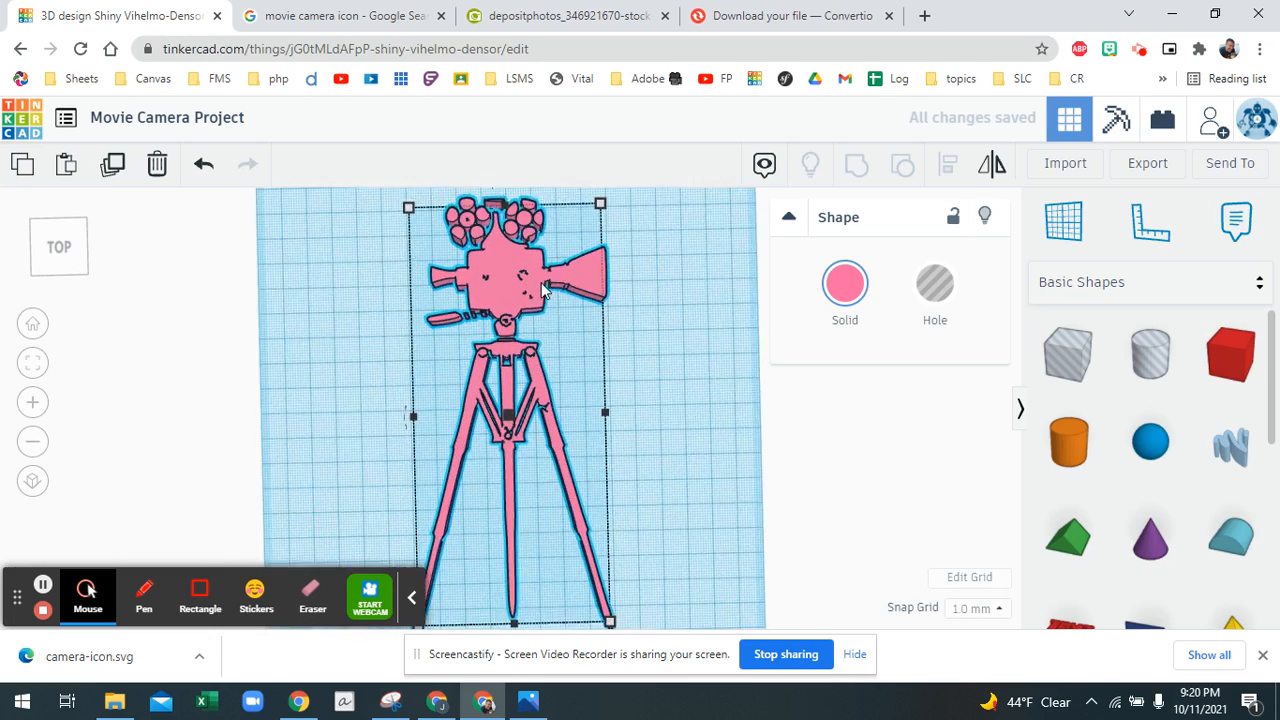
middle_drag(565, 315, 570, 447)
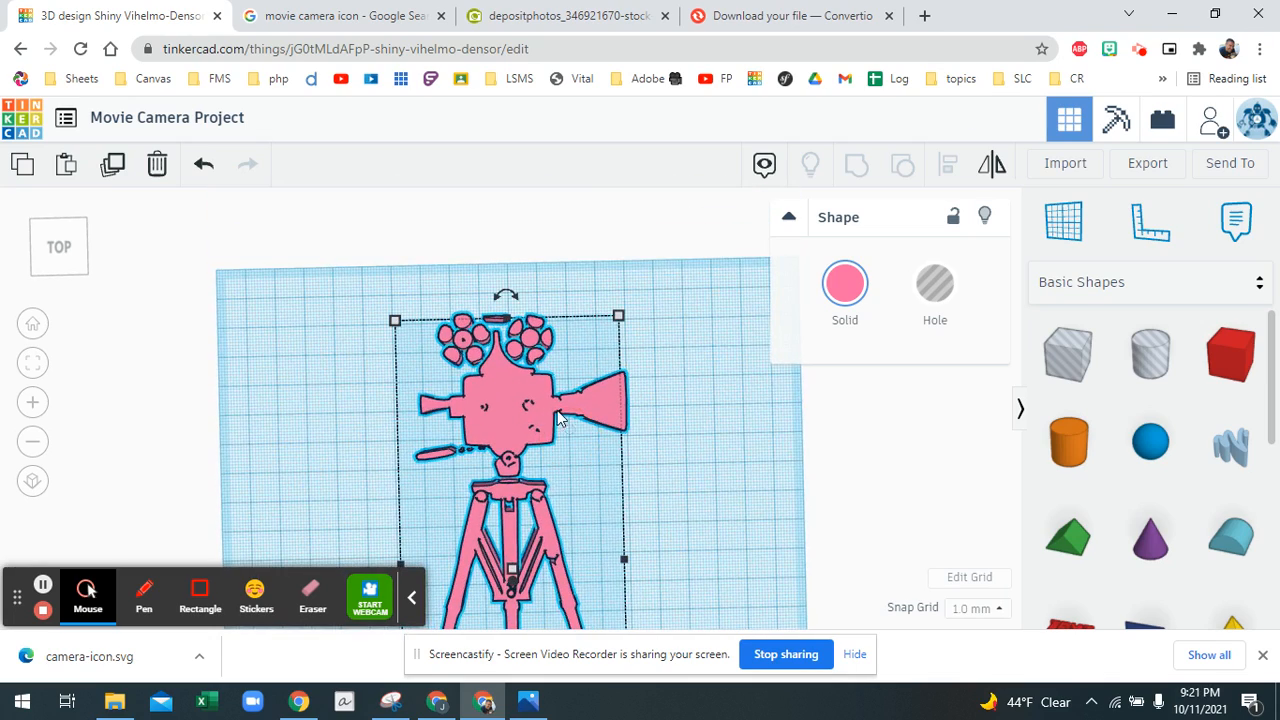
scroll(529, 395, up, 4)
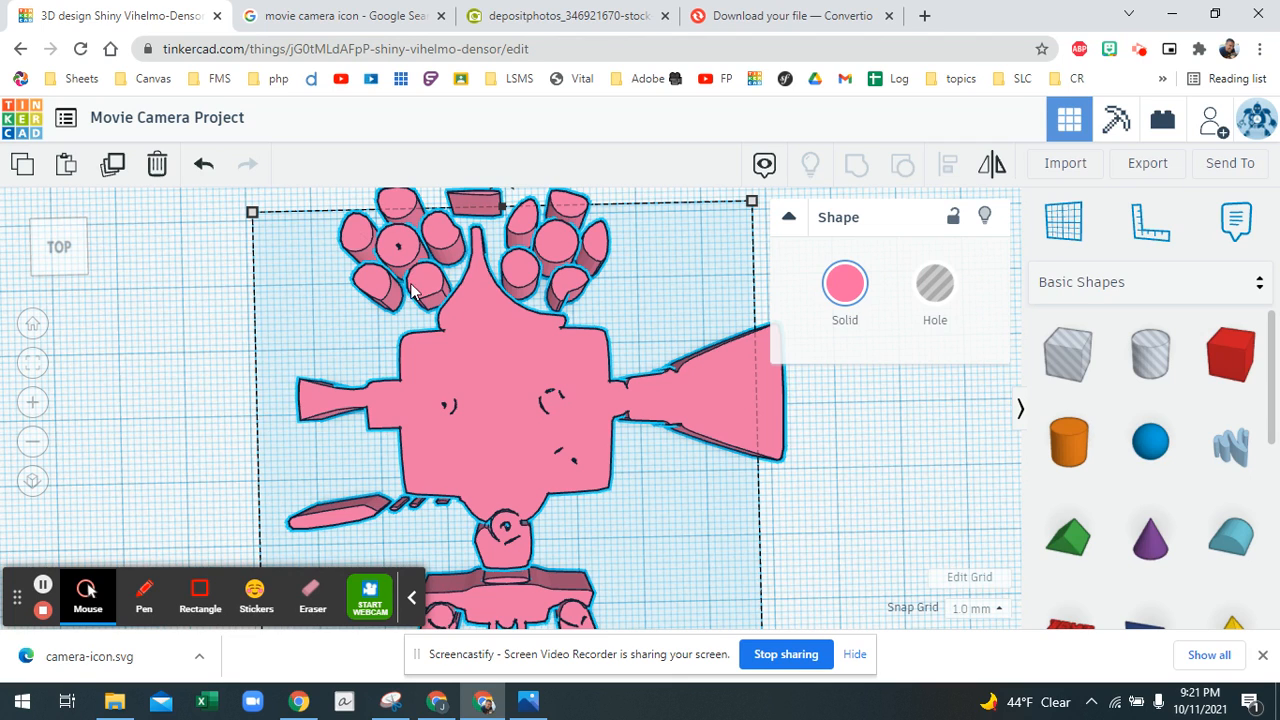
middle_drag(477, 396, 487, 150)
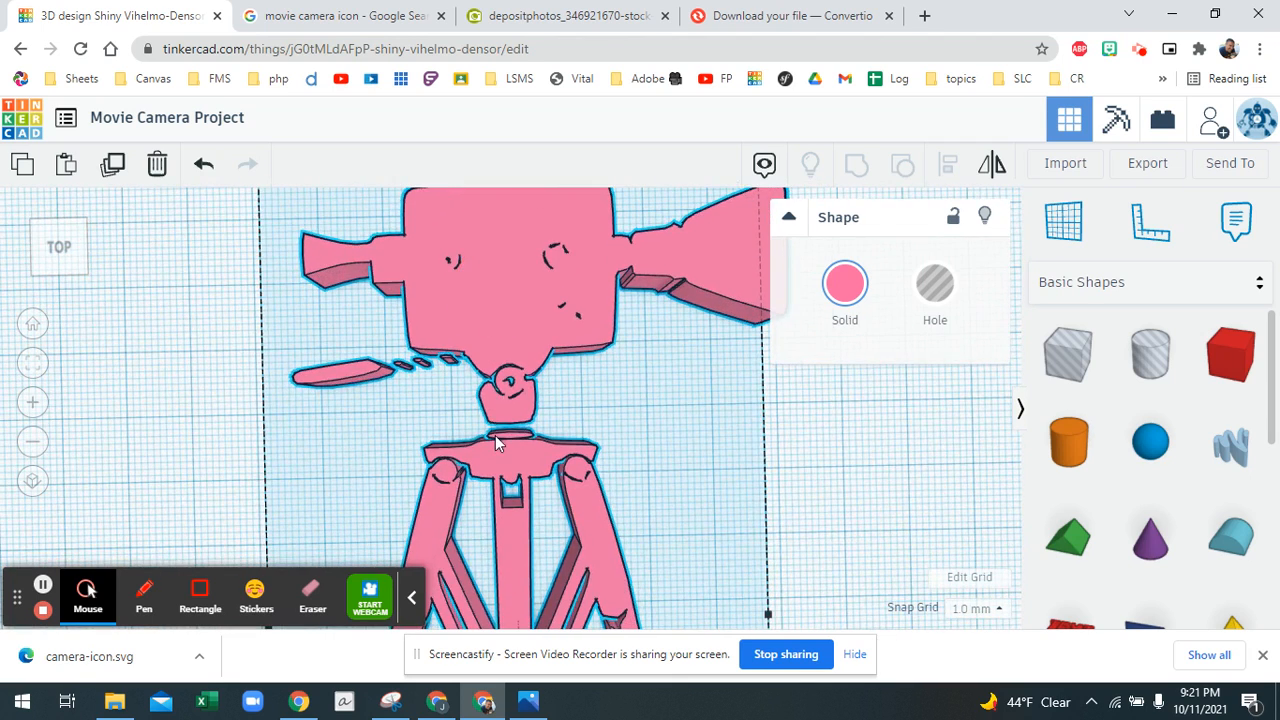
middle_drag(490, 440, 509, 223)
middle_drag(500, 380, 501, 339)
middle_drag(518, 432, 527, 250)
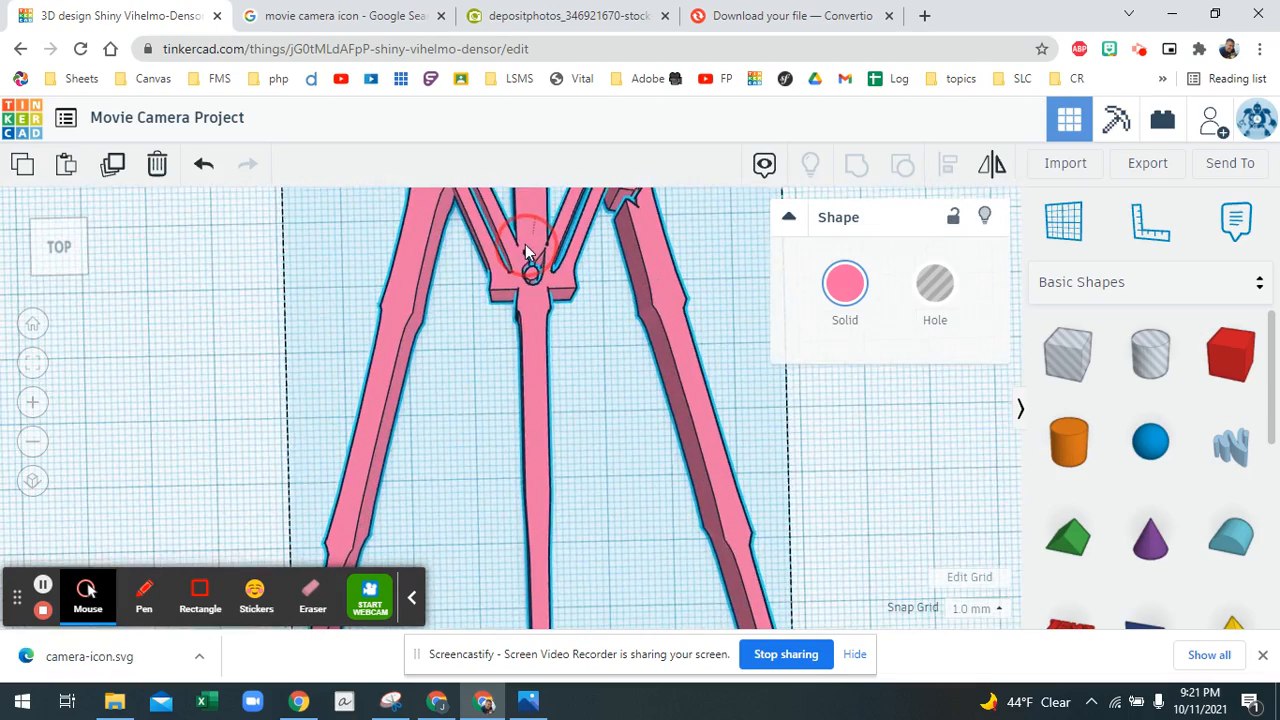
middle_drag(523, 372, 505, 558)
middle_drag(515, 245, 486, 432)
mouse_move(481, 362)
middle_down()
mouse_move(484, 413)
mouse_move(481, 376)
middle_up()
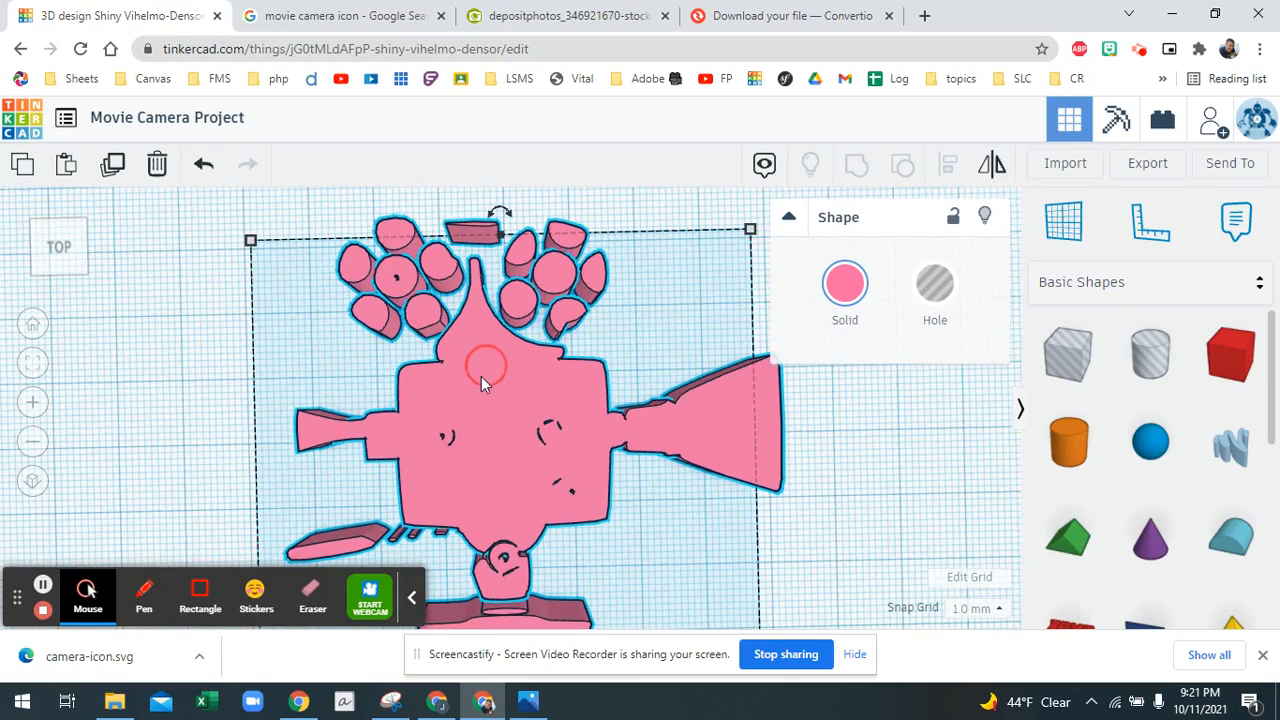
right_drag(482, 388, 492, 326)
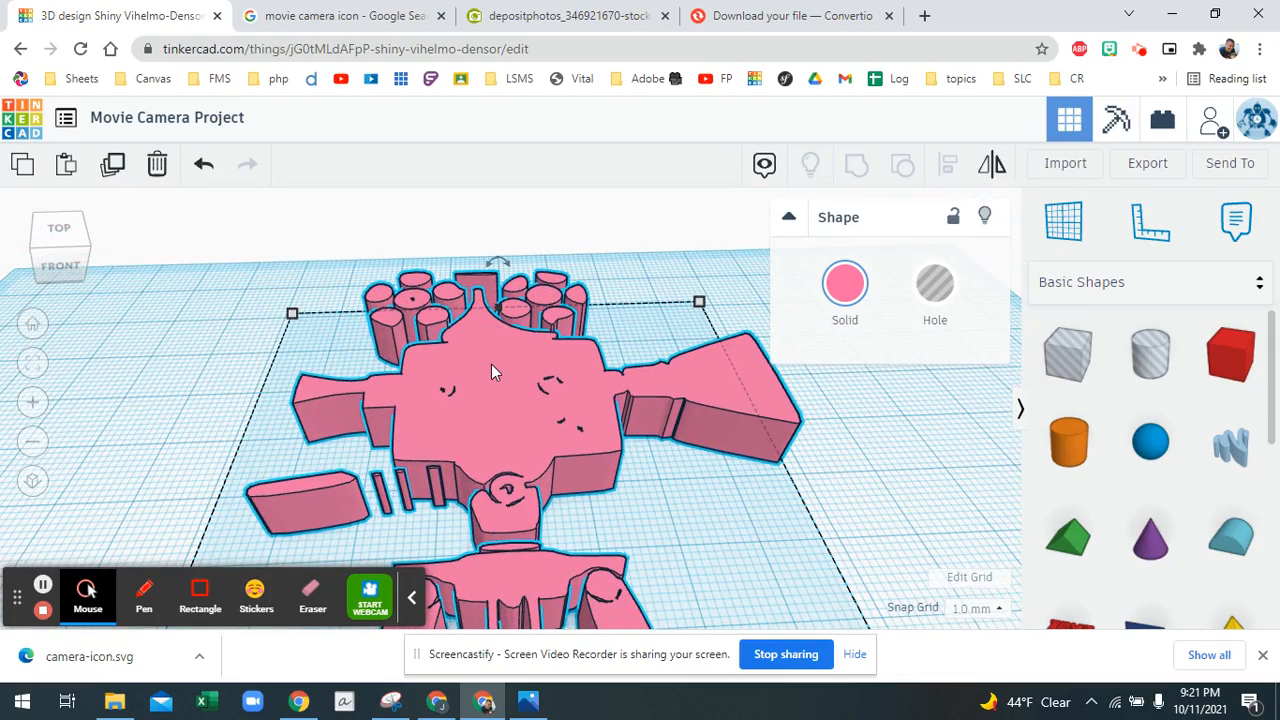
right_drag(511, 437, 500, 413)
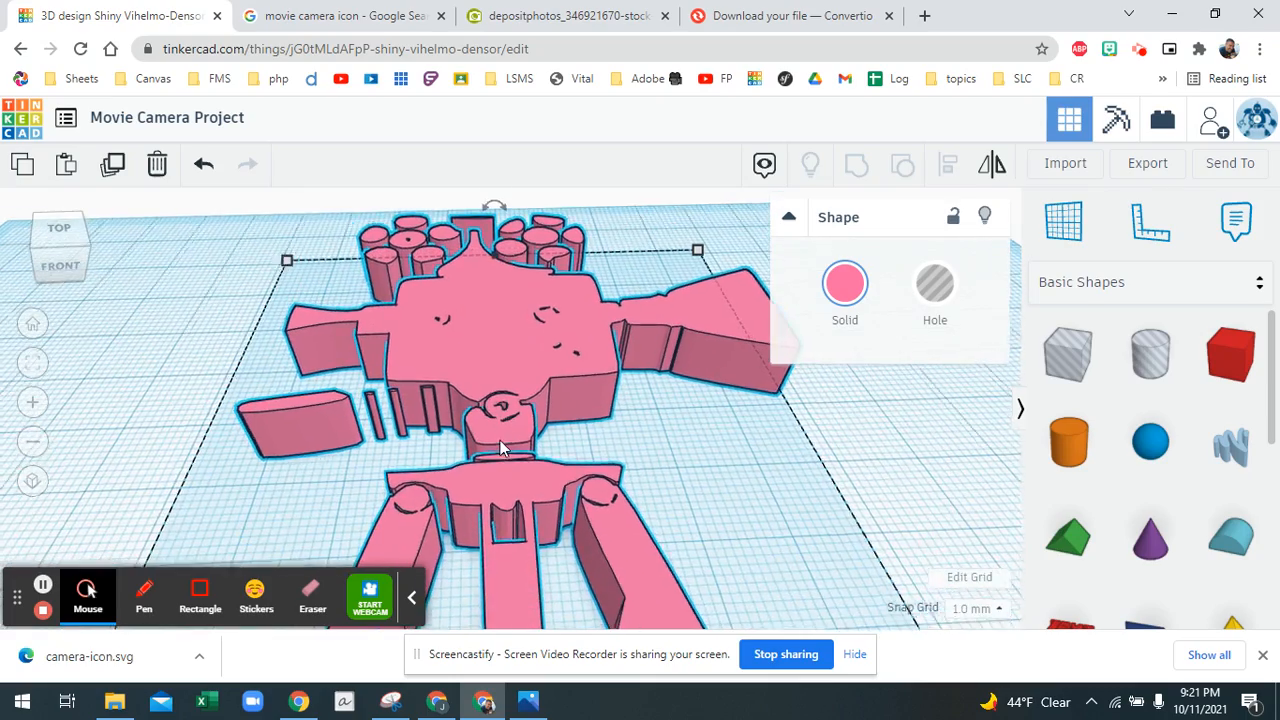
scroll(500, 448, down, 3)
Lower the camera shape 12 mm into the workplane.
mouse_move(518, 585)
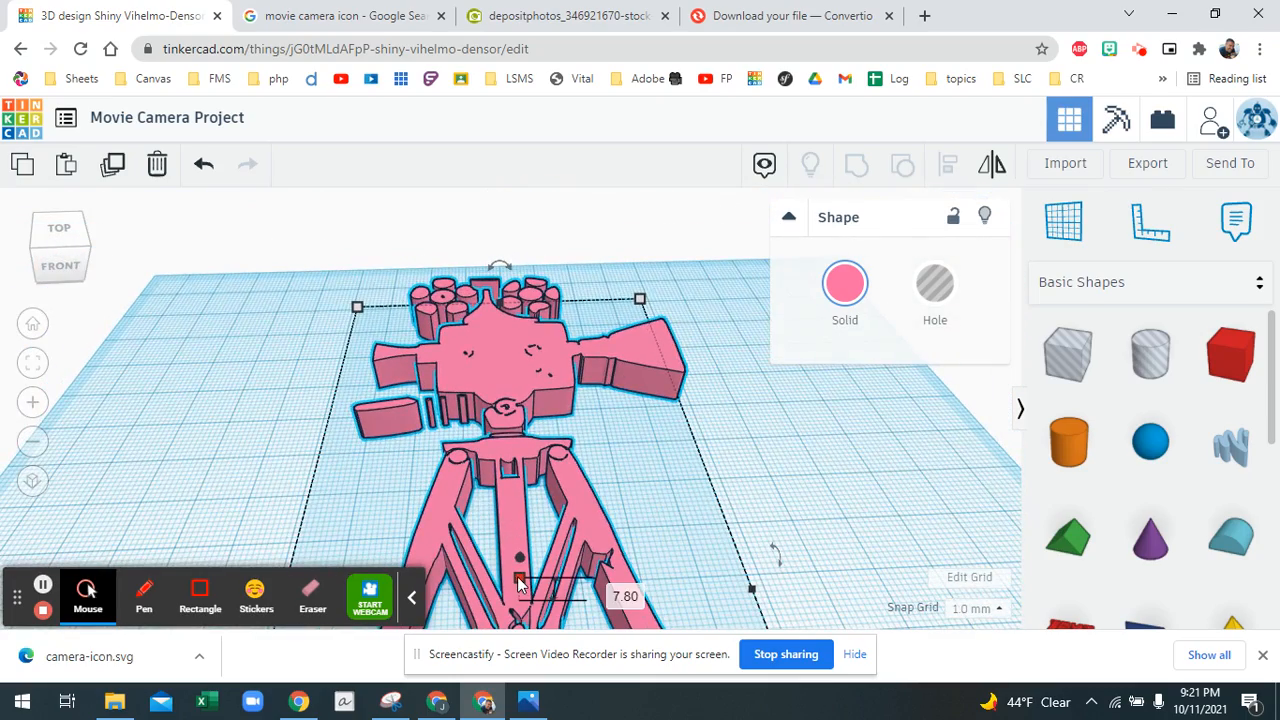
drag(520, 565, 528, 600)
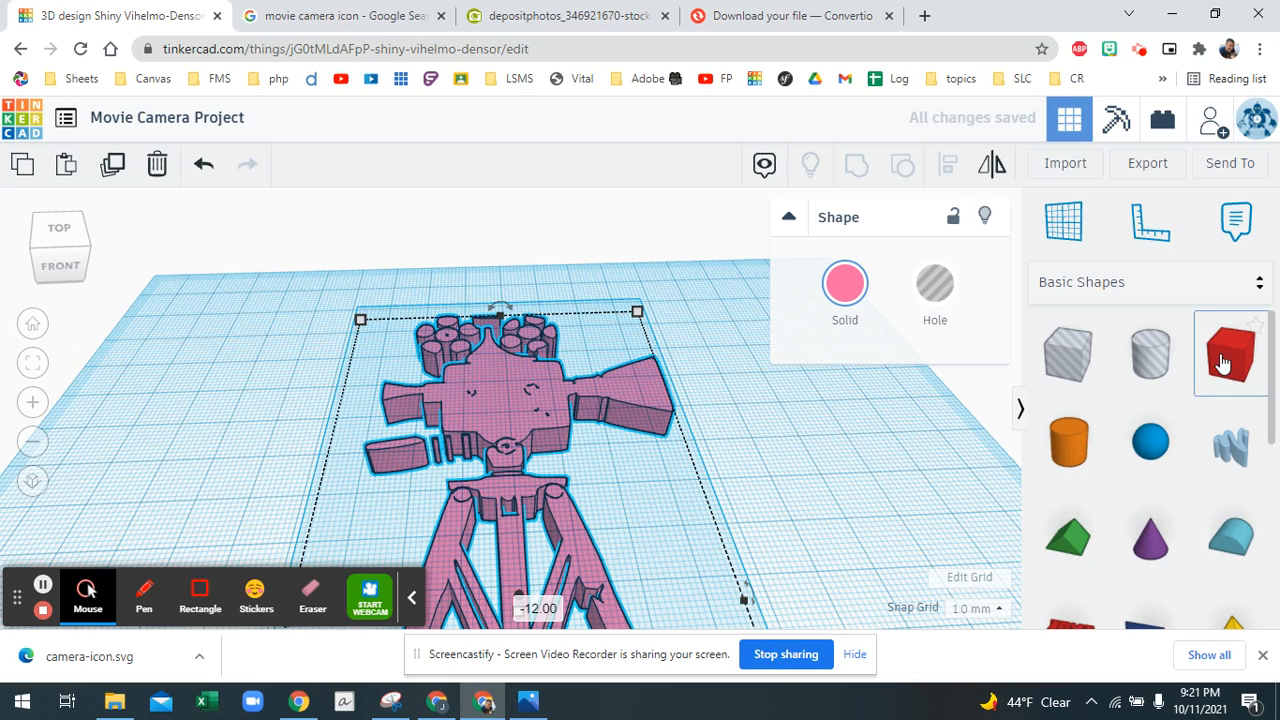
Place a box on the camera body, flatten it to a height of 3 mm and focus the view on it.
drag(1222, 364, 488, 388)
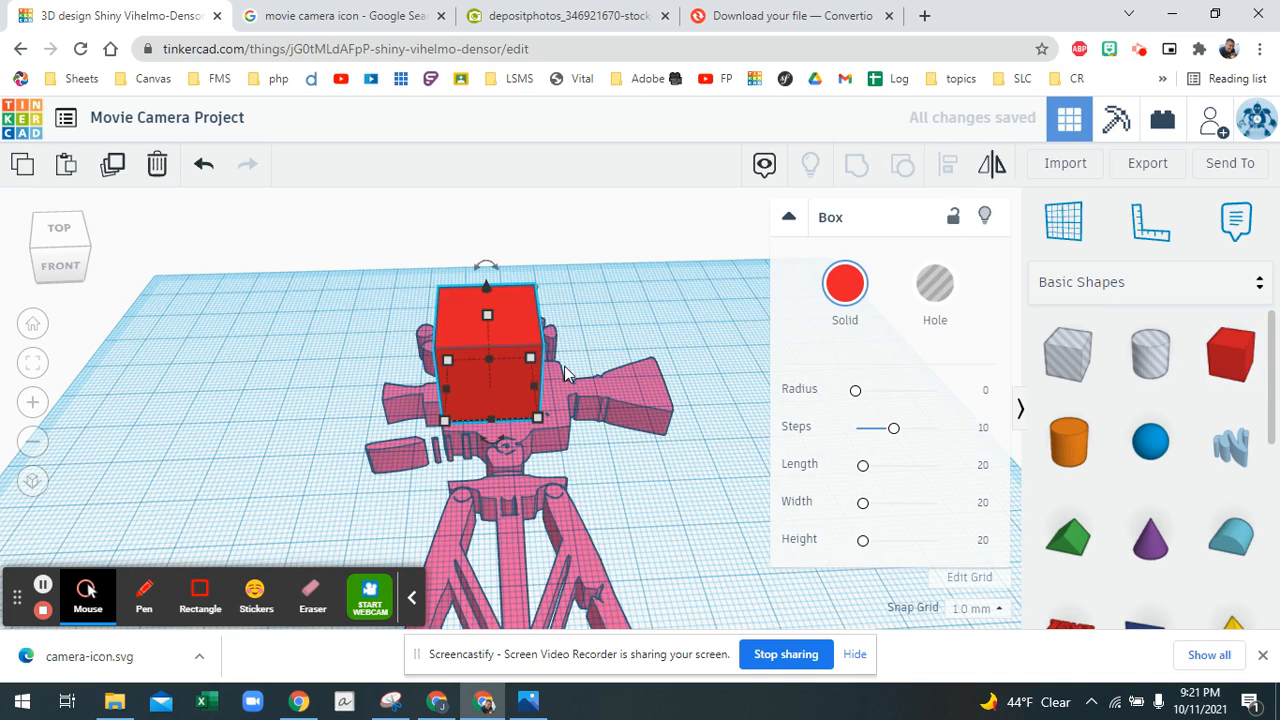
drag(487, 320, 490, 380)
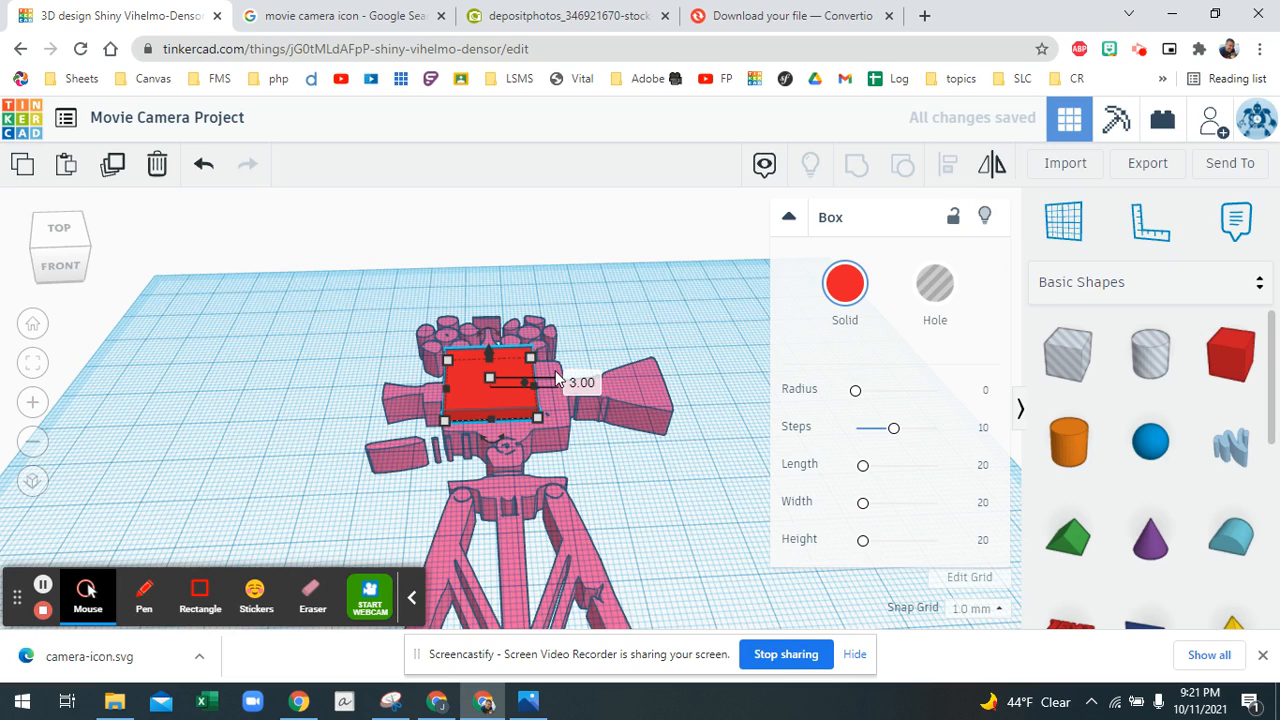
key(f)
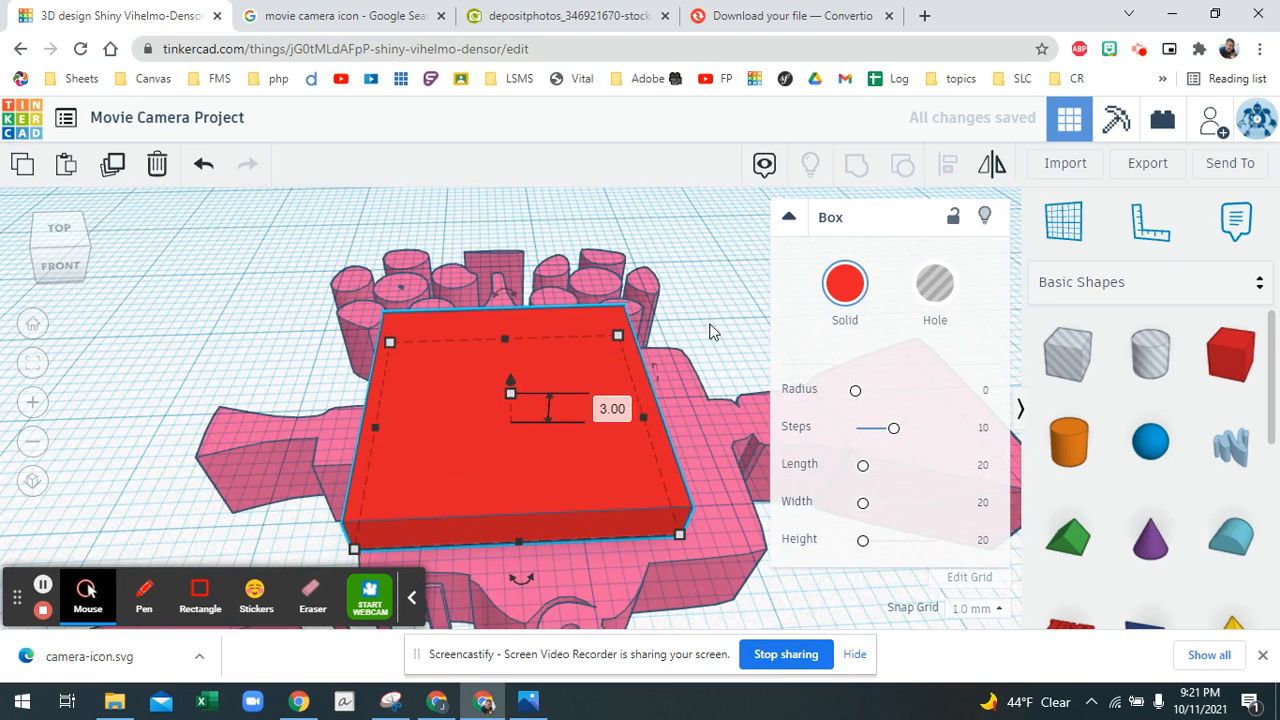
Hide the shapes library to enlarge the workspace and examine the box on the camera body from above.
click(1020, 408)
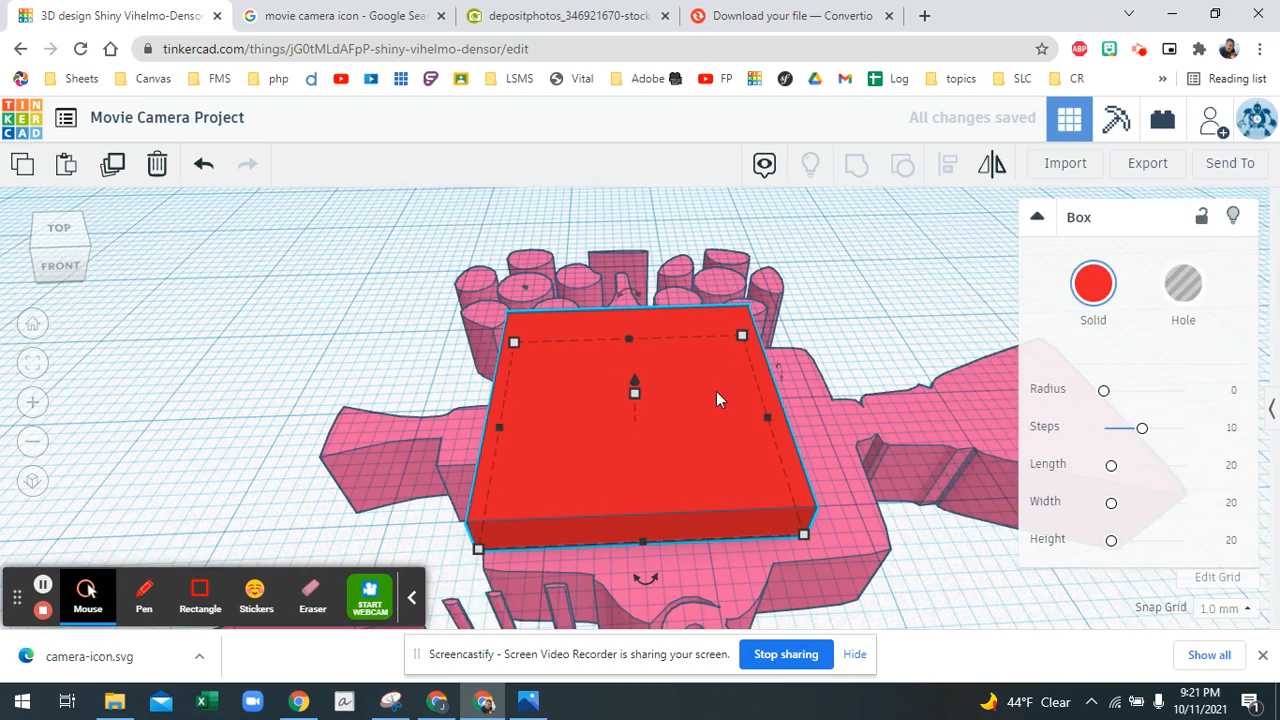
click(830, 364)
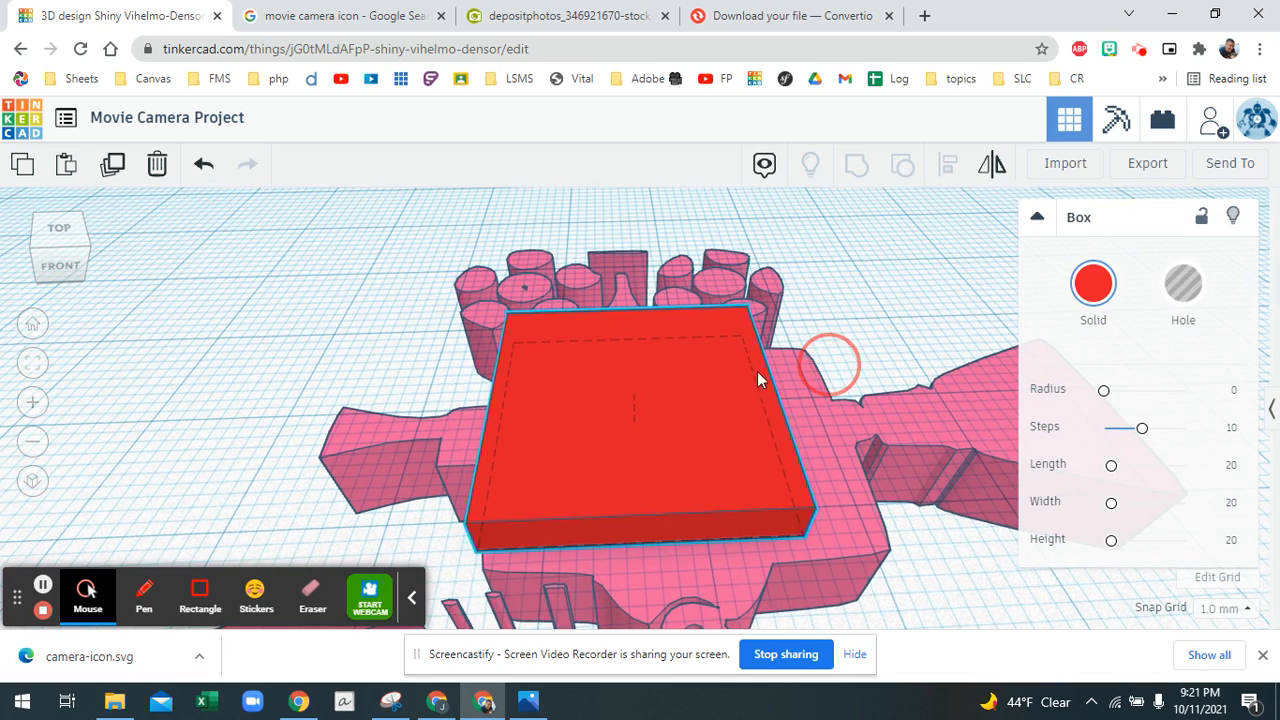
click(463, 366)
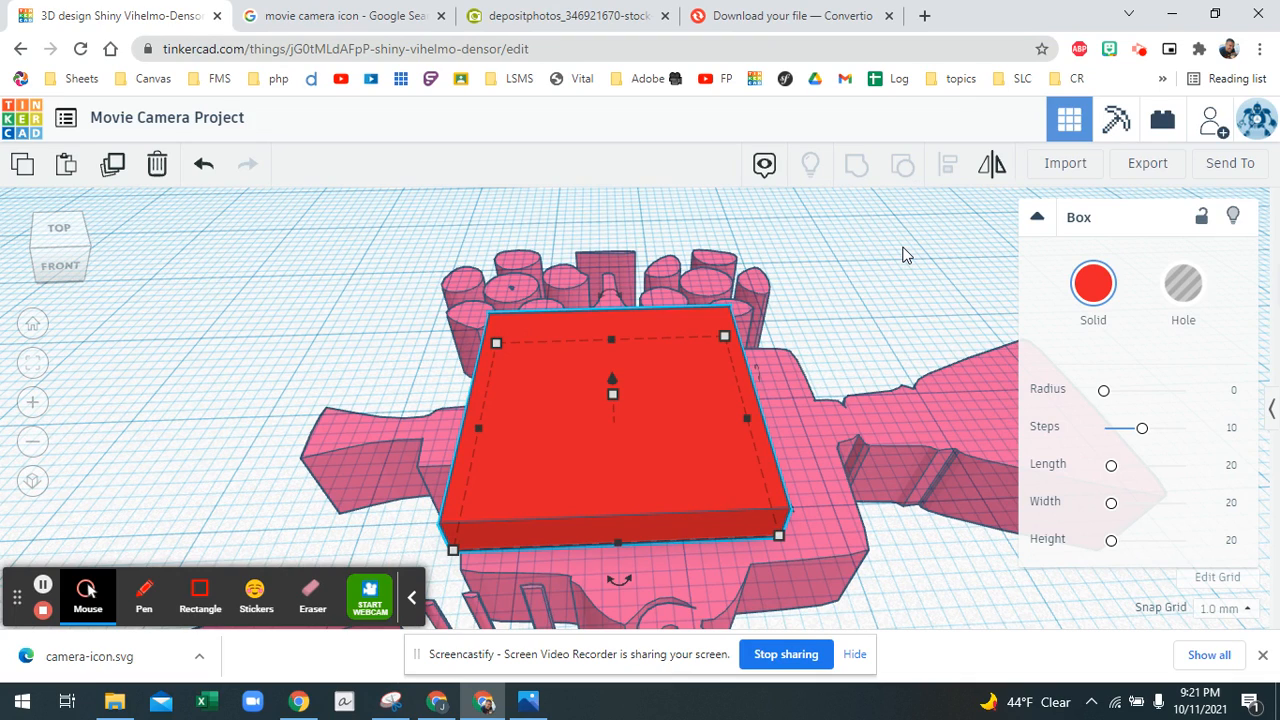
click(817, 280)
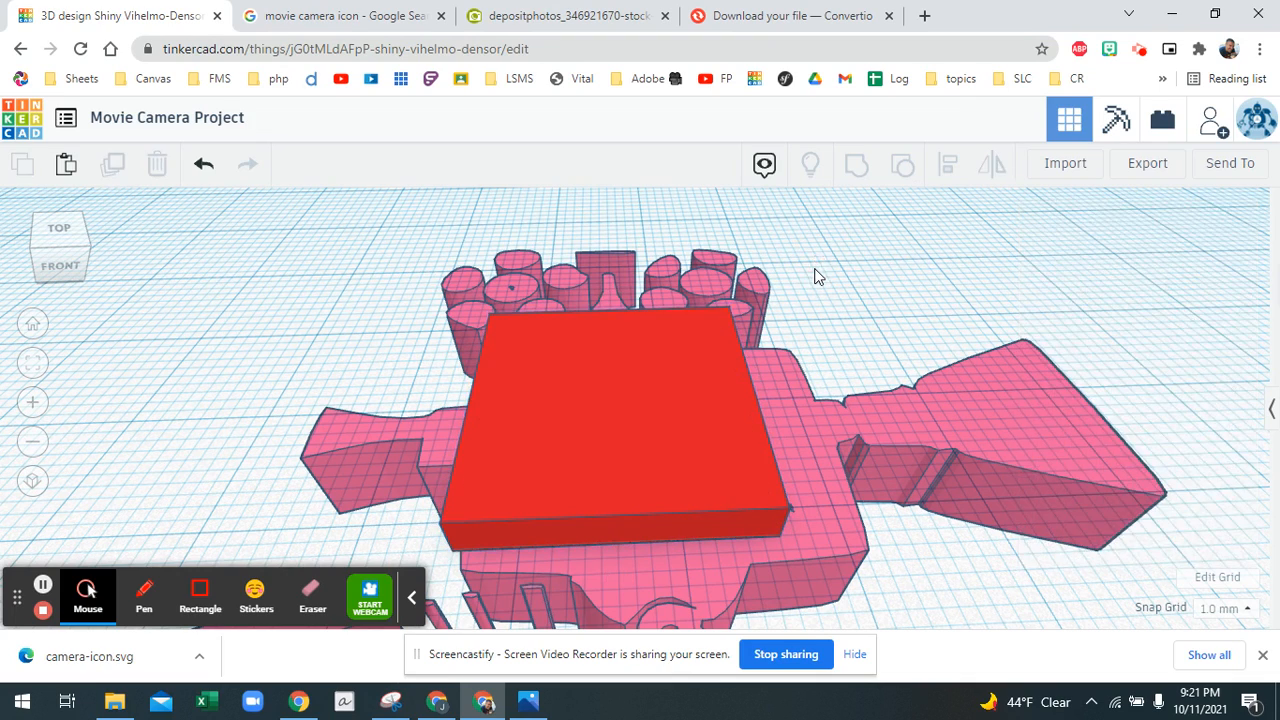
right_drag(812, 300, 810, 307)
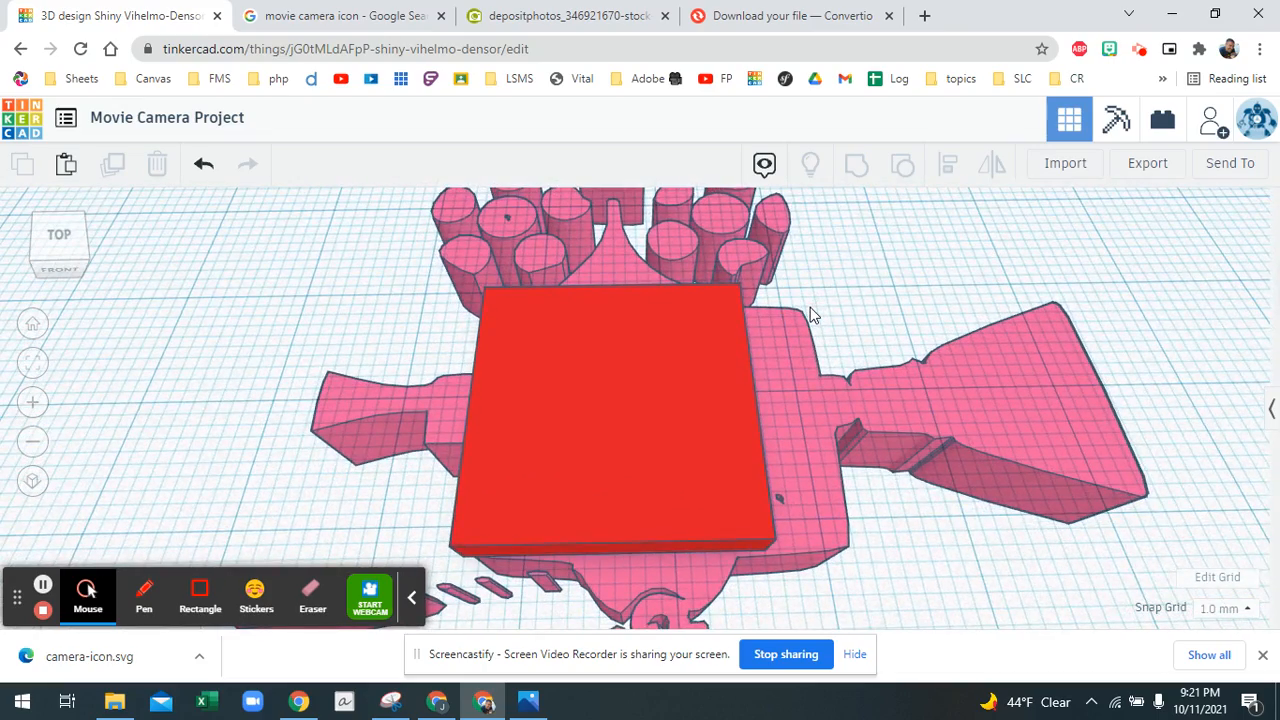
scroll(810, 313, down, 4)
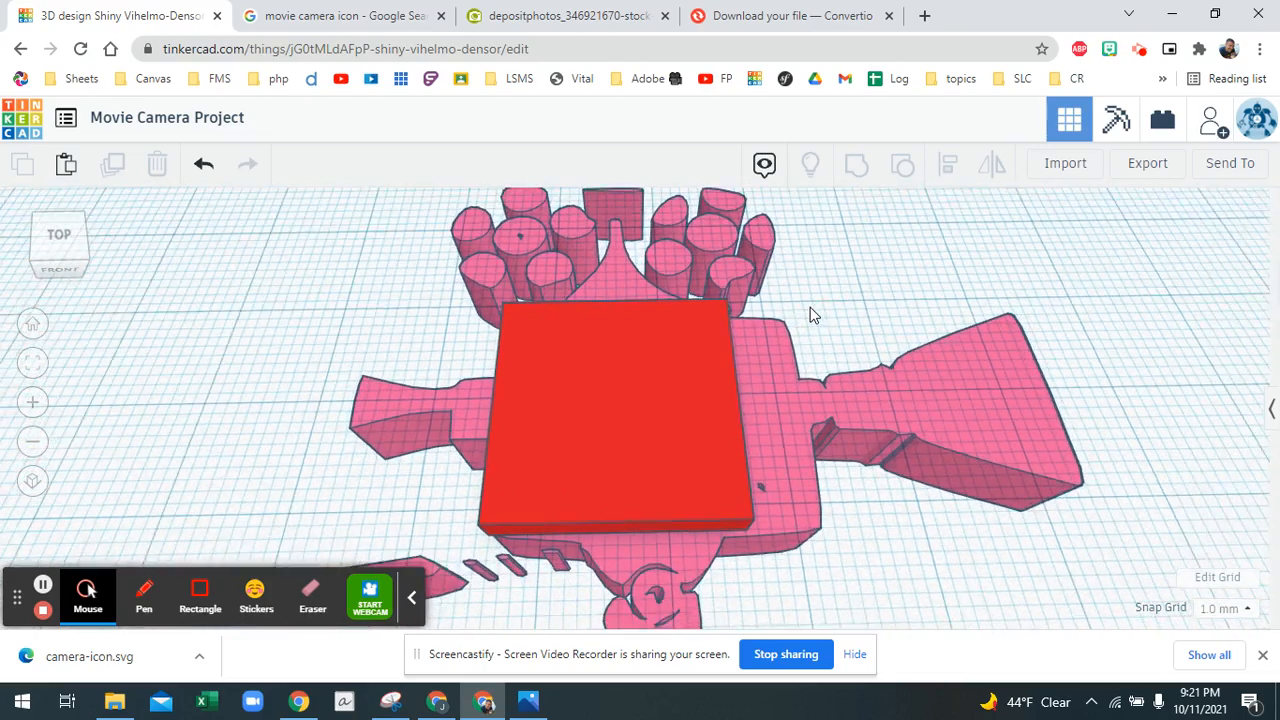
right_drag(810, 307, 740, 436)
Reposition the box on the camera body in small 1 mm moves.
click(627, 371)
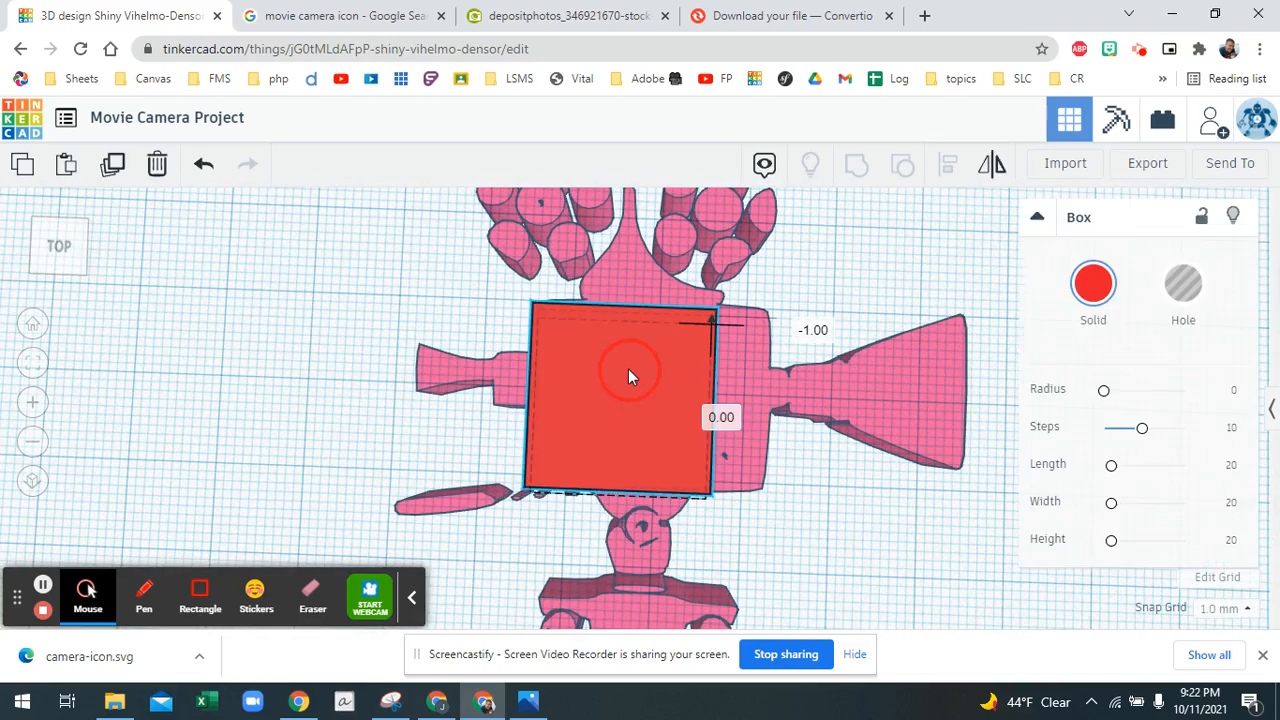
mouse_move(603, 395)
right_down()
mouse_move(807, 340)
mouse_move(826, 380)
mouse_move(715, 385)
mouse_move(766, 363)
mouse_move(599, 417)
right_up()
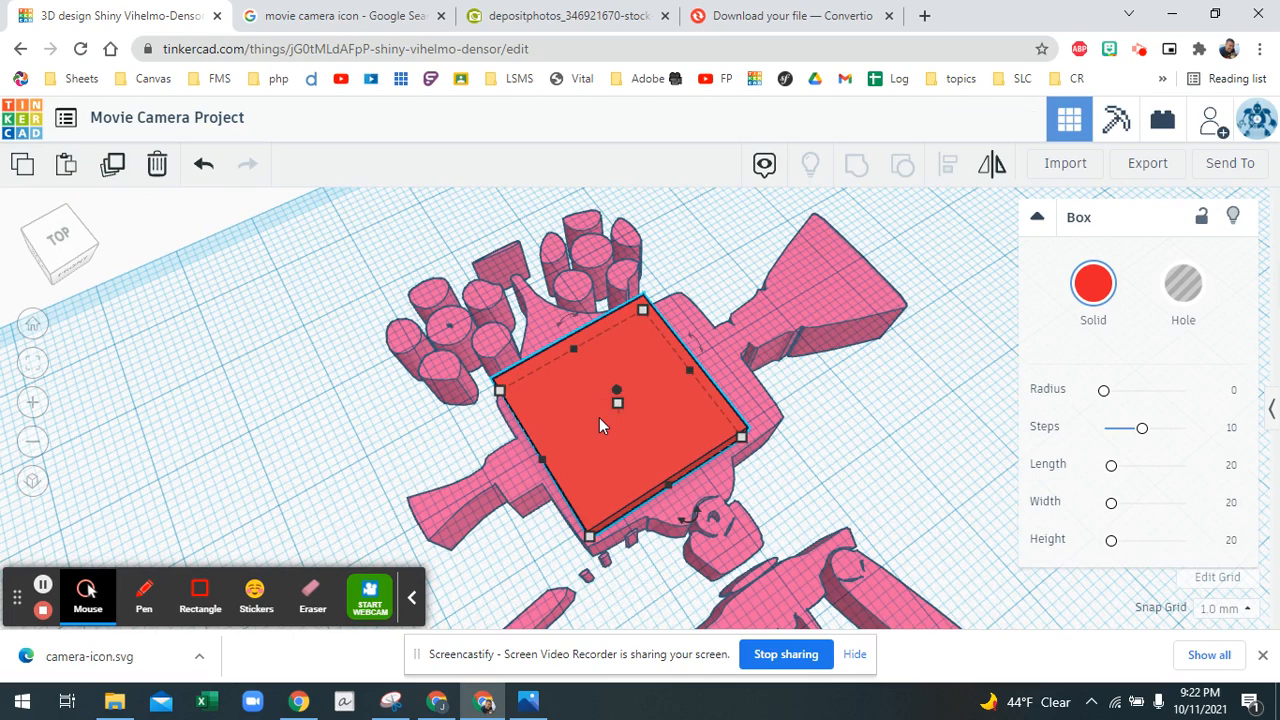
key(Left)
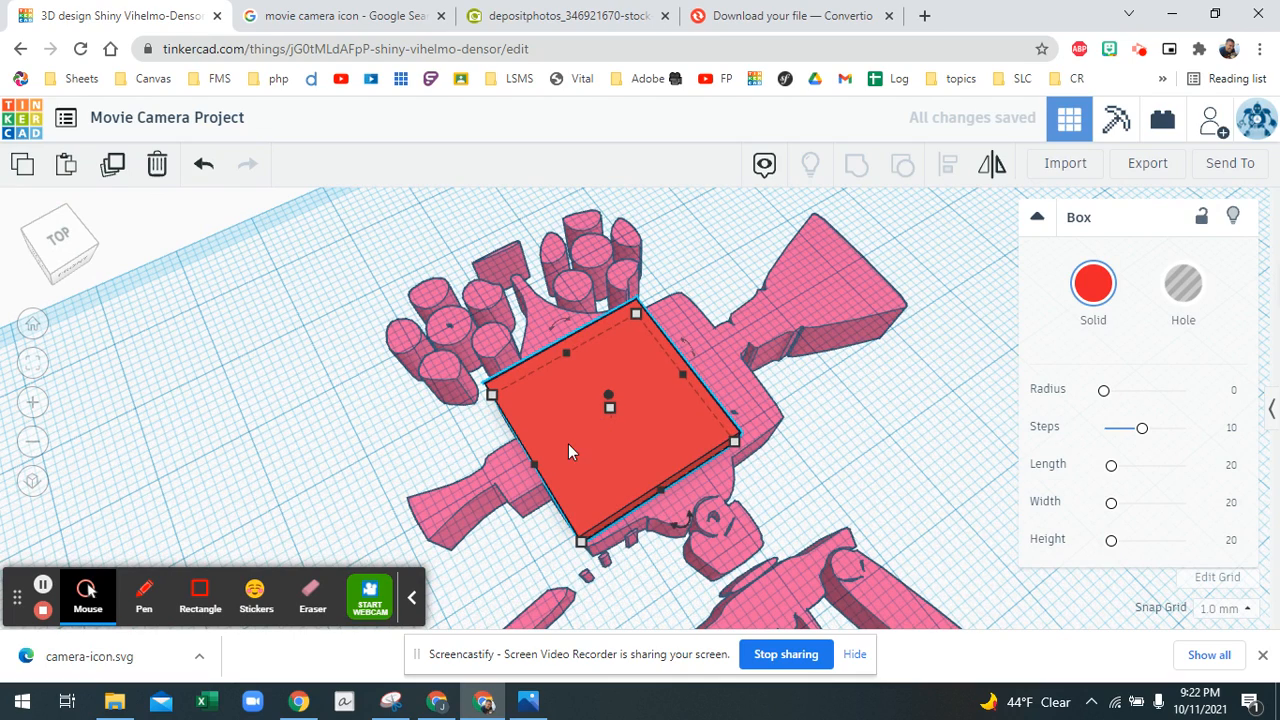
Check the box's position on the camera body from the side and above, and delete the box.
right_drag(568, 443, 795, 453)
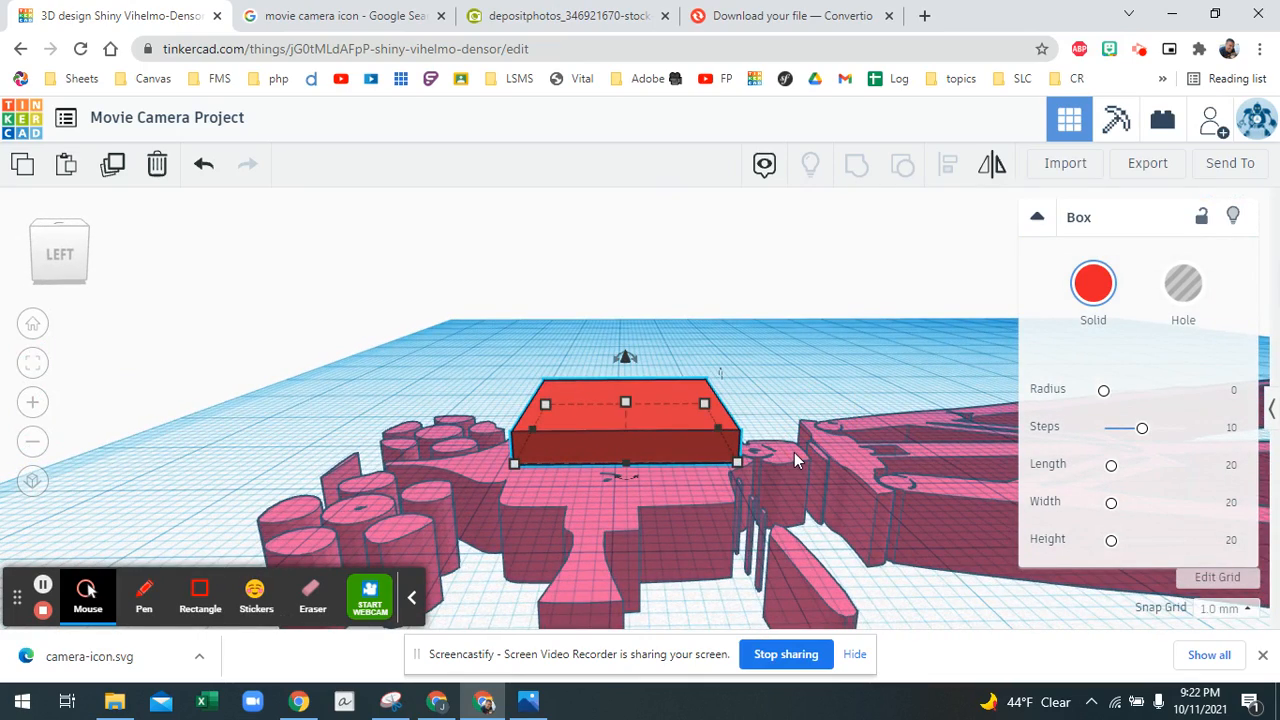
right_drag(583, 527, 203, 590)
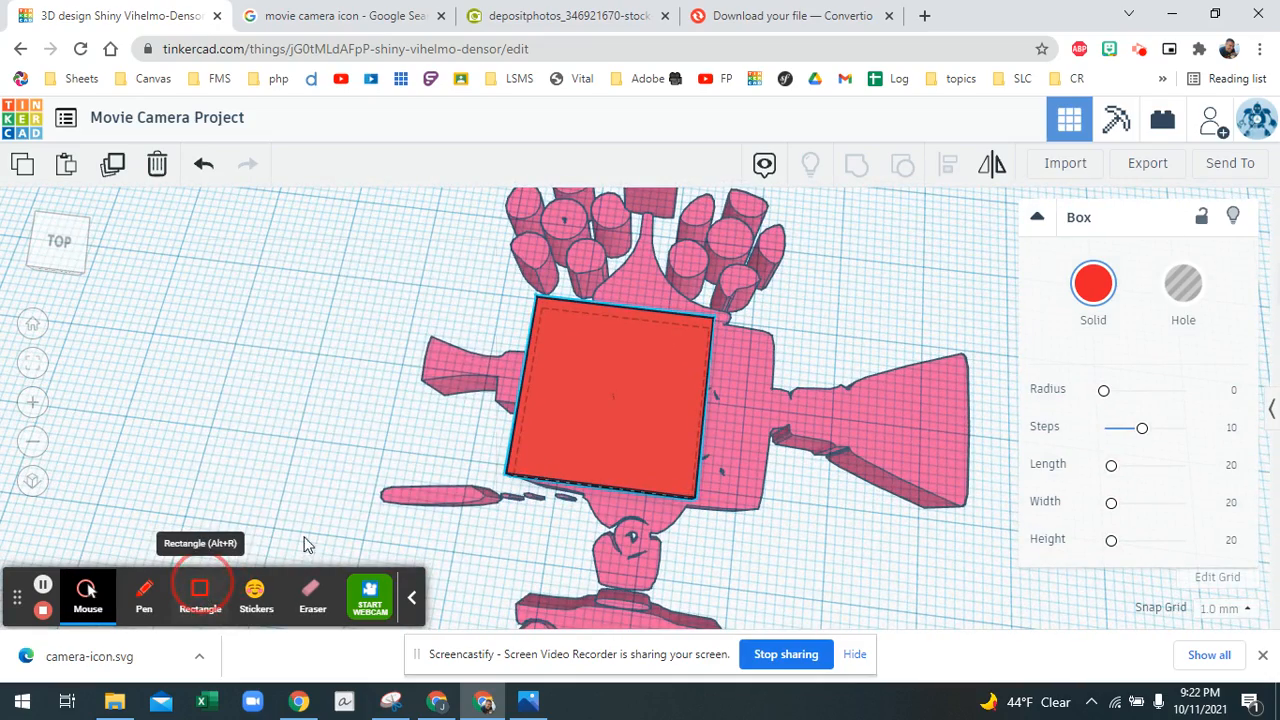
click(573, 339)
key(Delete)
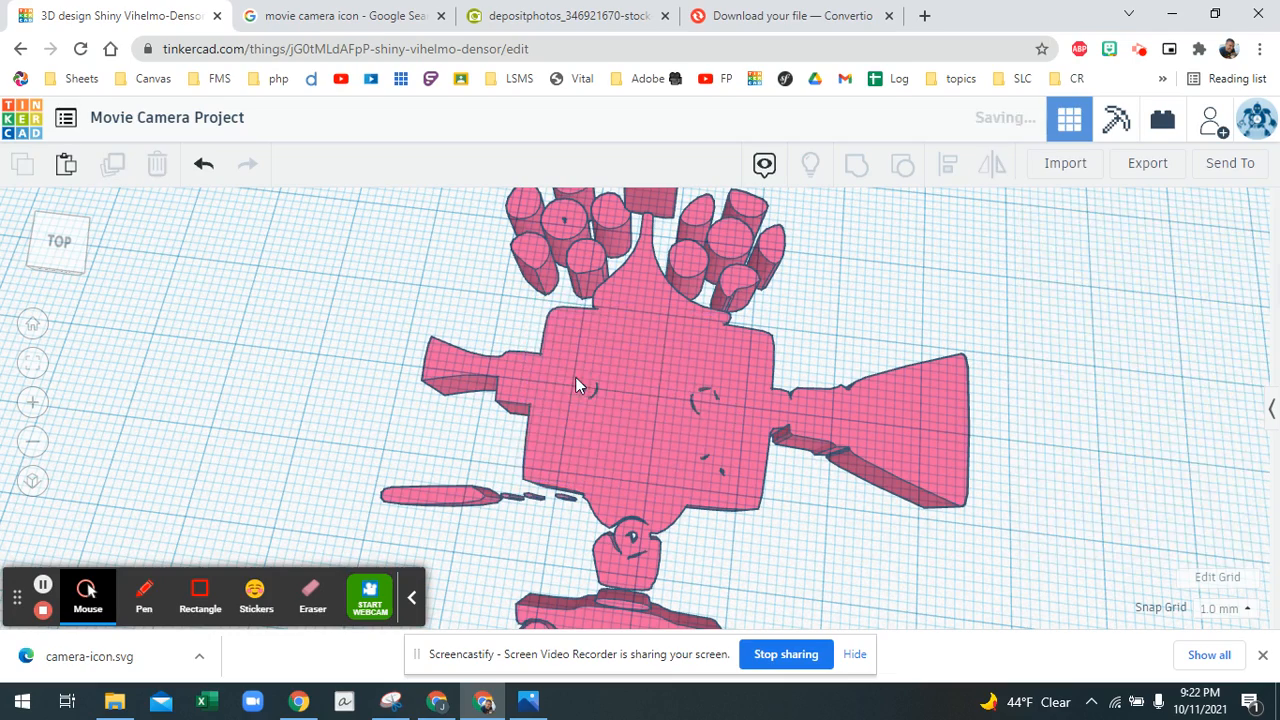
Select the camera shape and raise it back out of the workplane.
click(643, 384)
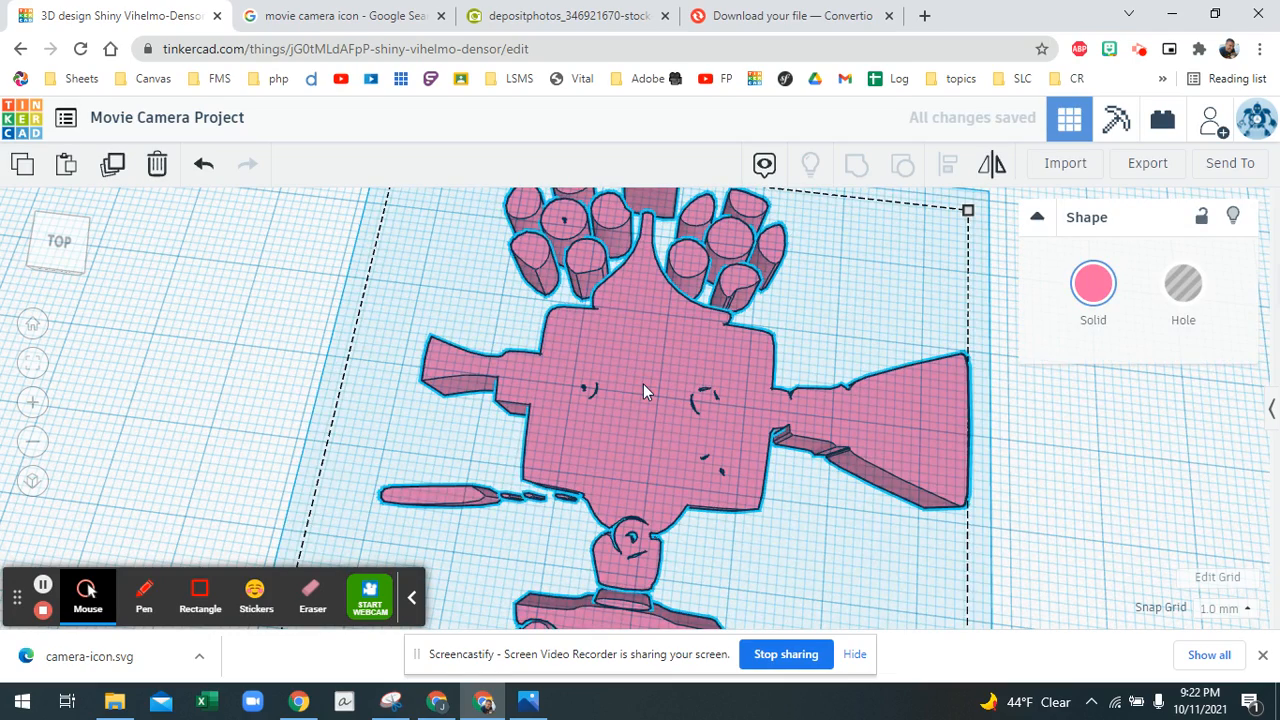
right_drag(666, 380, 665, 448)
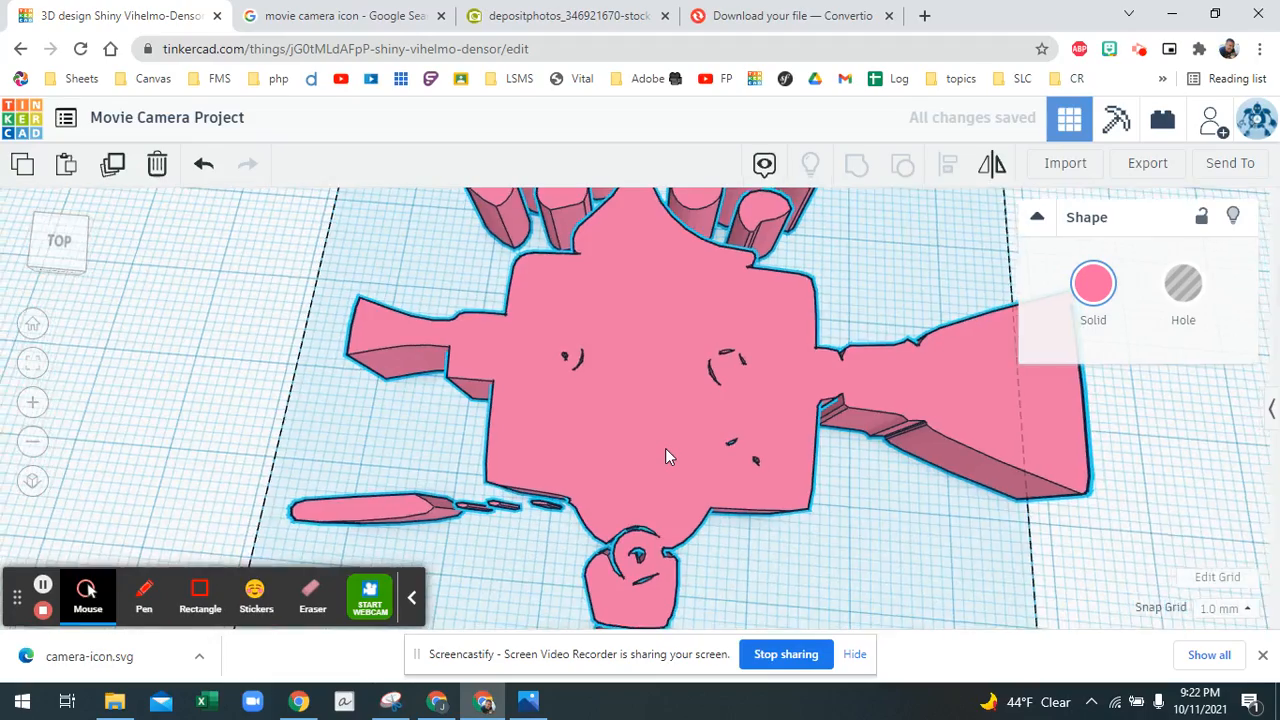
Move the camera shape about 53 mm toward the workplane's left edge and place a duplicate about 99 mm to its right.
scroll(665, 448, down, 5)
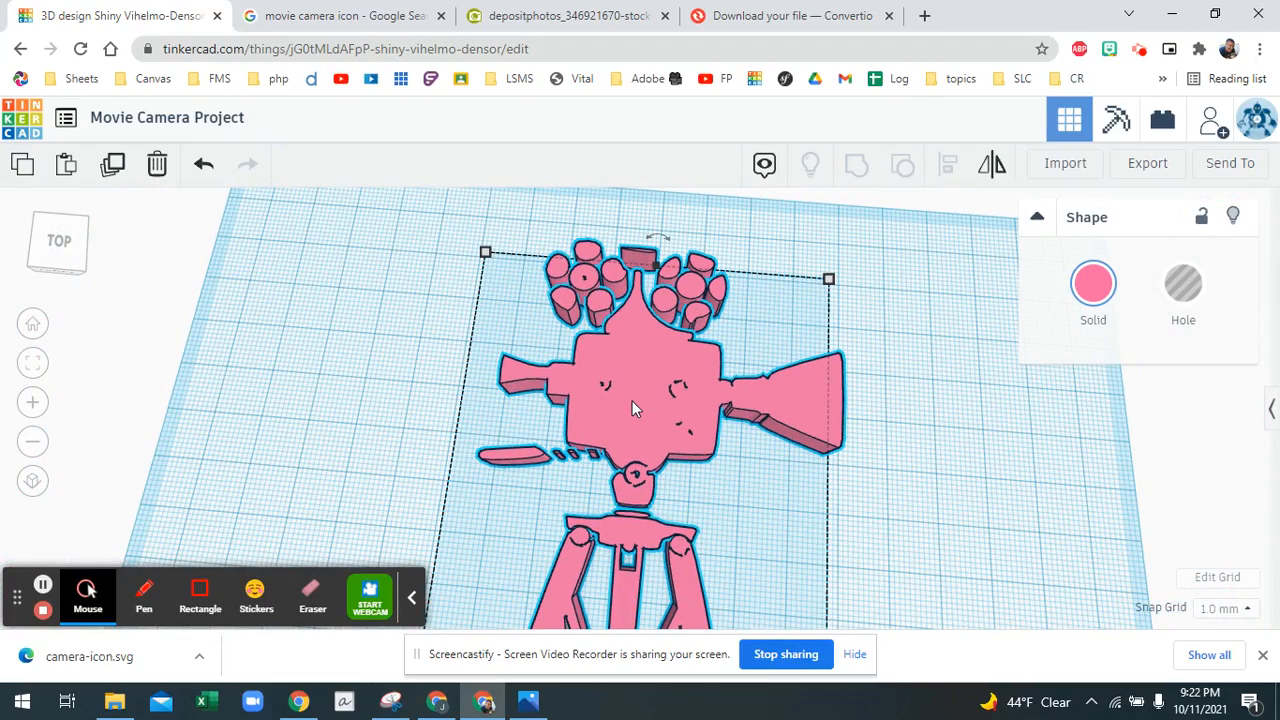
scroll(632, 408, down, 3)
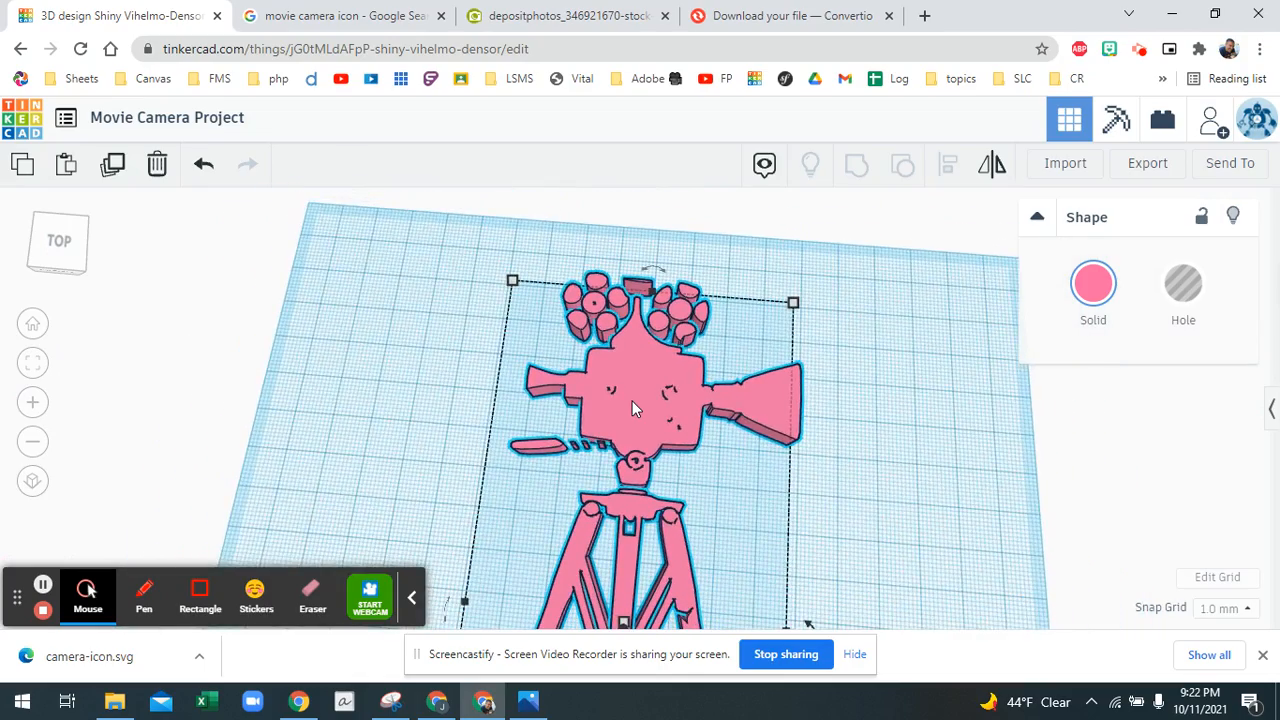
scroll(632, 408, down, 2)
scroll(632, 406, down, 4)
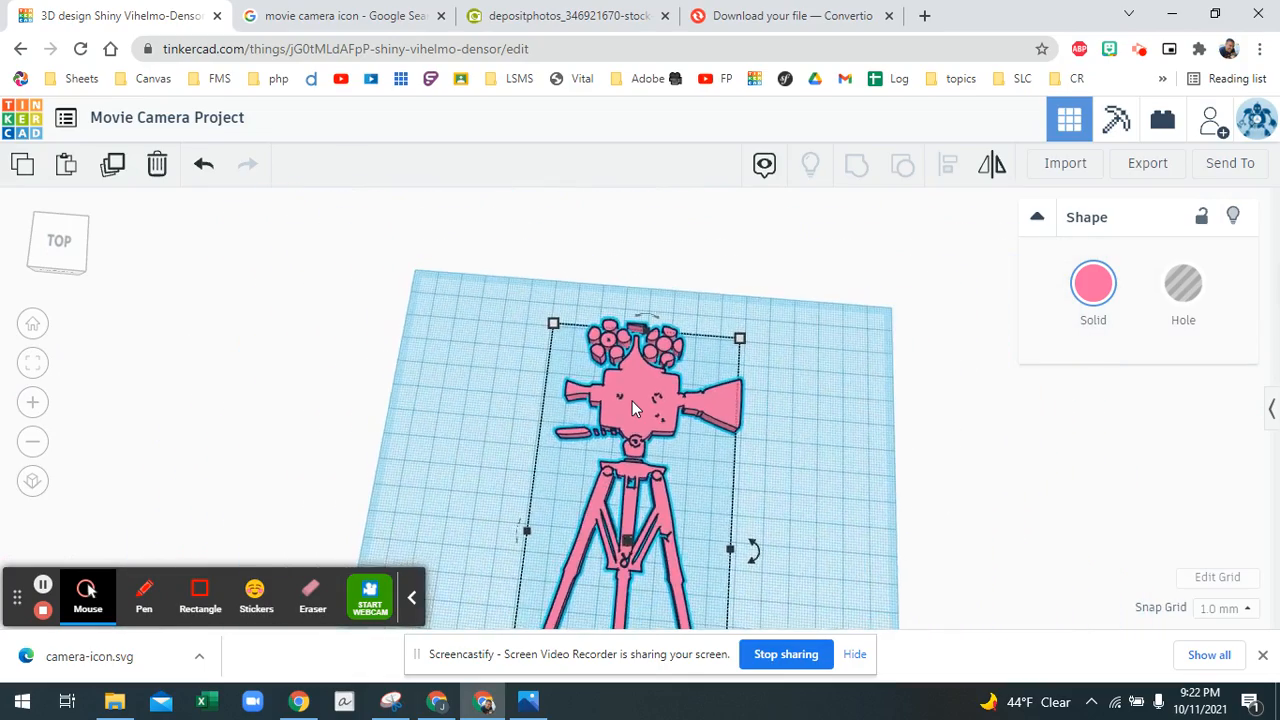
drag(632, 401, 524, 394)
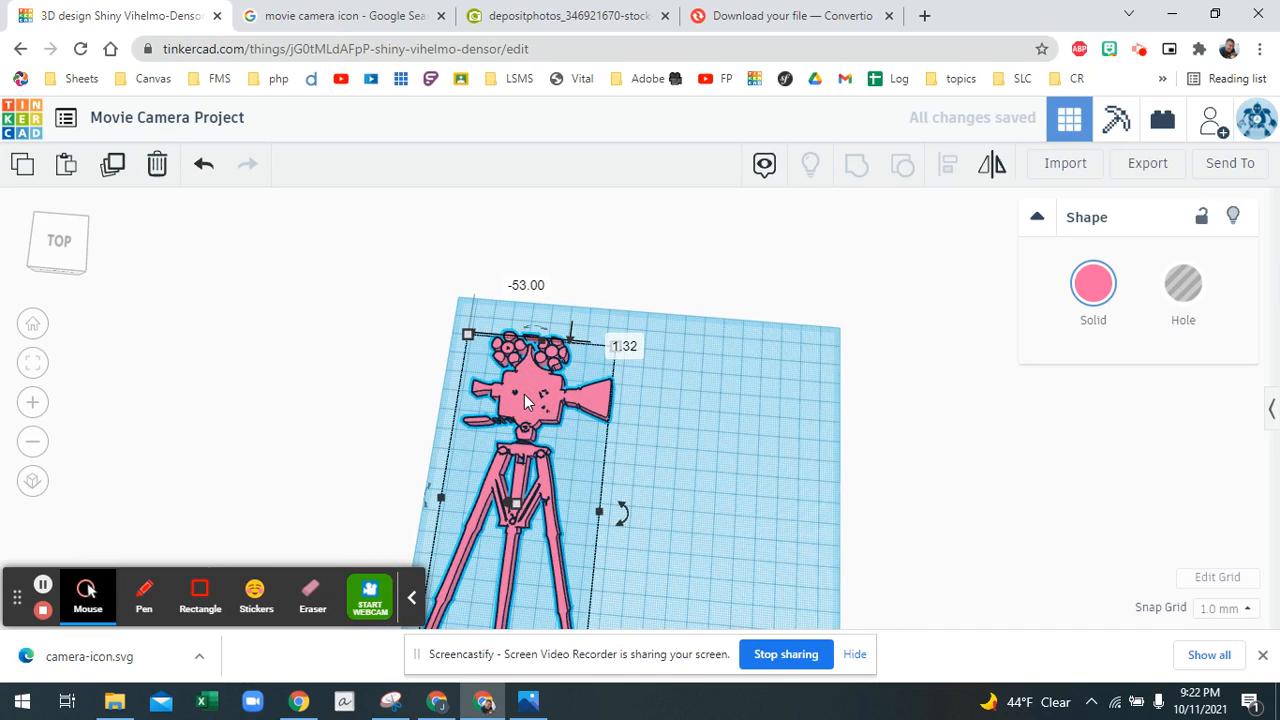
key(ctrl+d)
drag(526, 393, 727, 415)
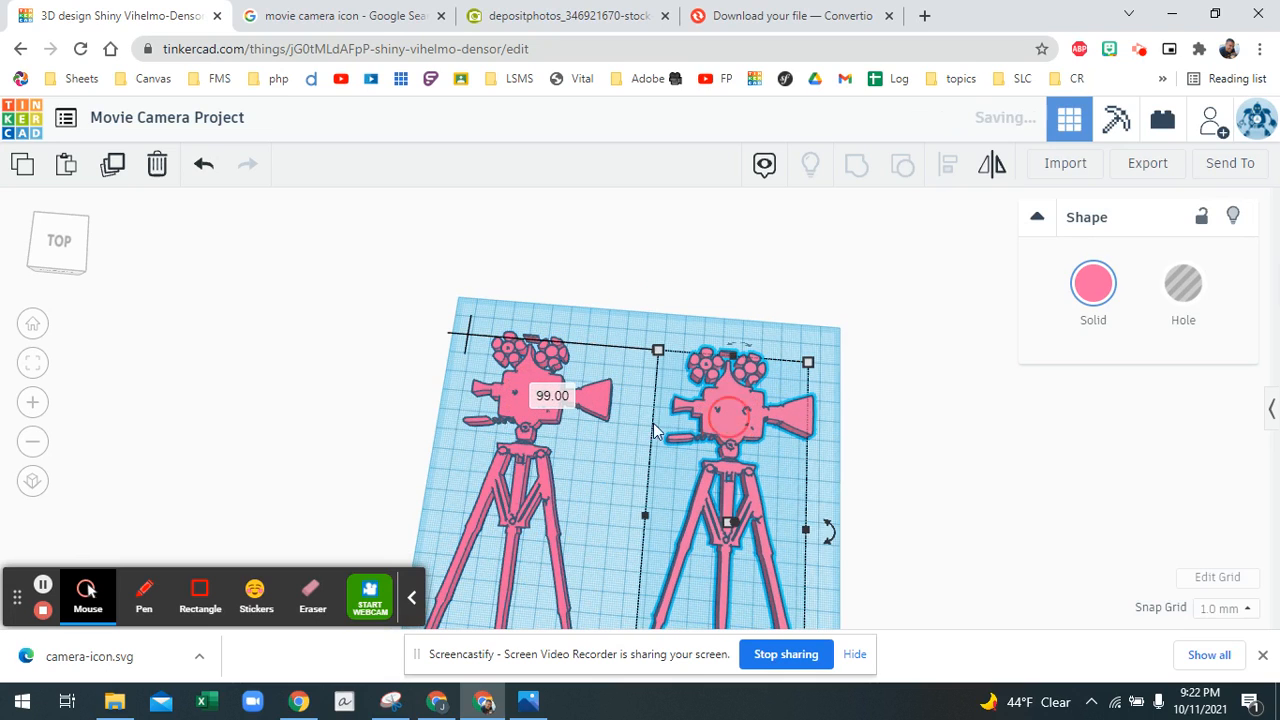
Add a hole box over the duplicate's tripod, about 88 by 119 mm, covering all three legs.
click(1272, 414)
drag(1068, 352, 516, 630)
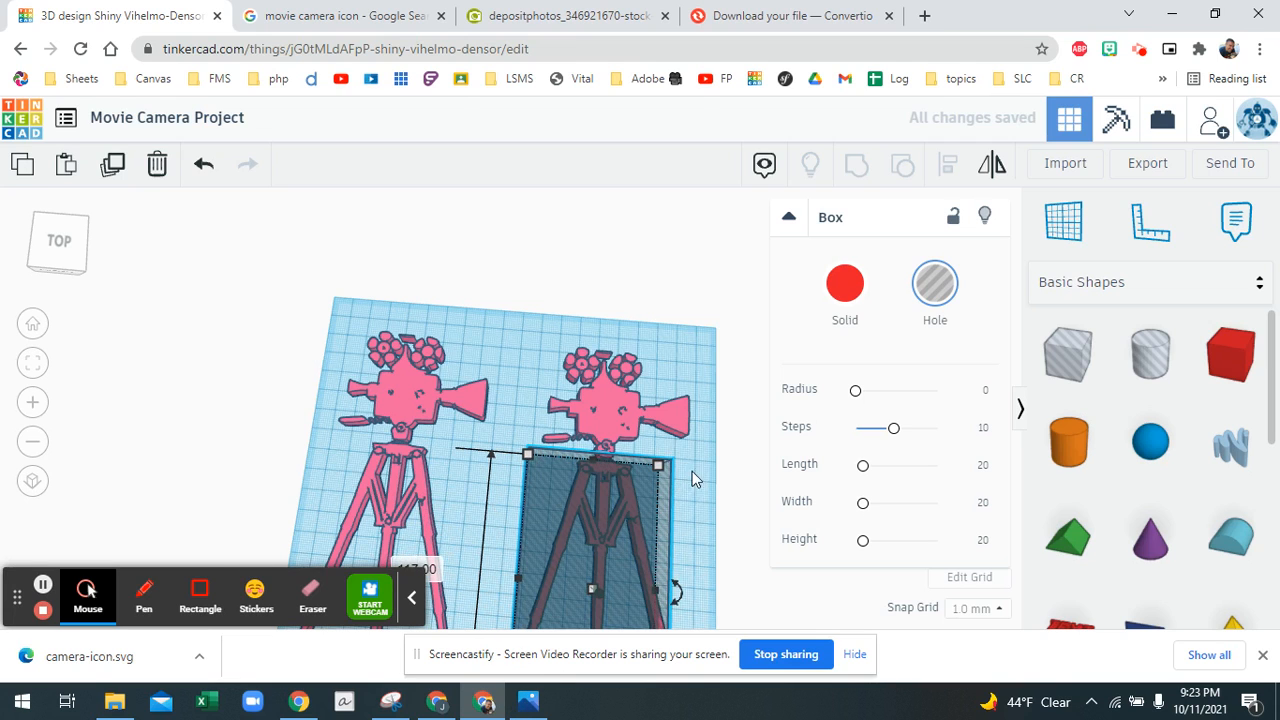
middle_drag(692, 471, 631, 339)
drag(607, 517, 645, 533)
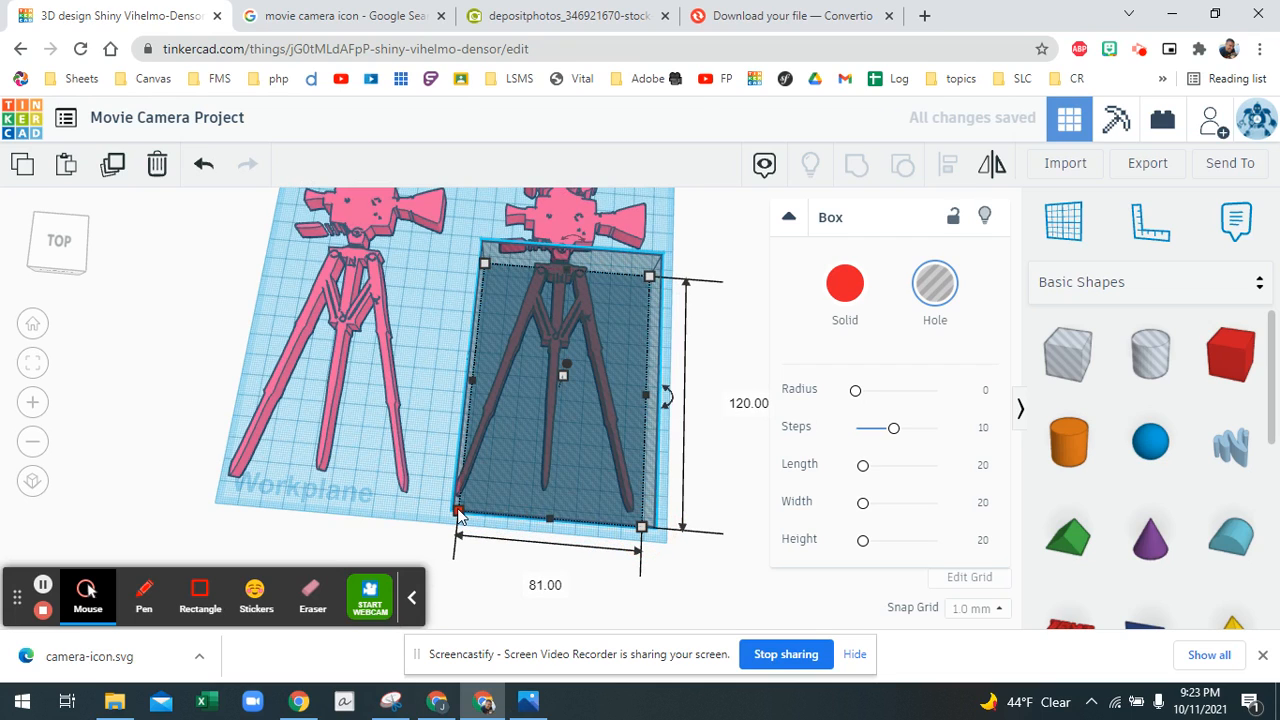
drag(459, 511, 443, 507)
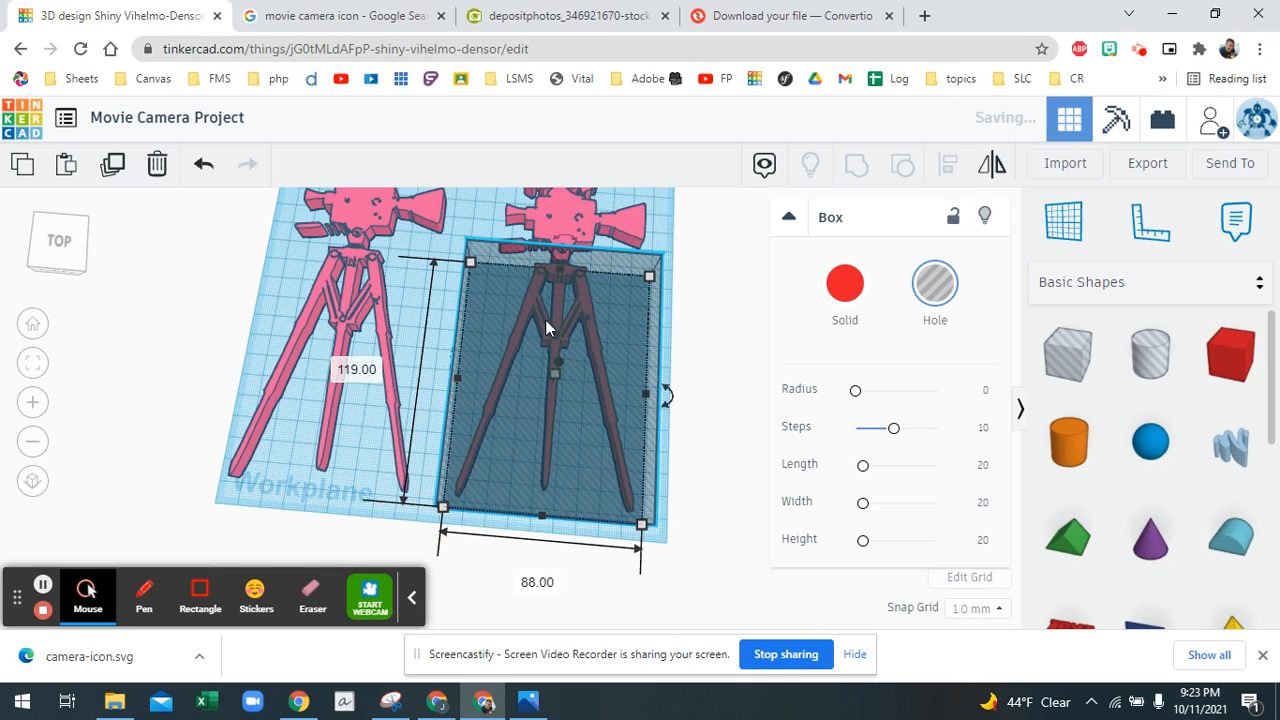
Examine where the hole box's upper edge meets the neck between the duplicate's camera head and tripod.
middle_drag(590, 234, 555, 470)
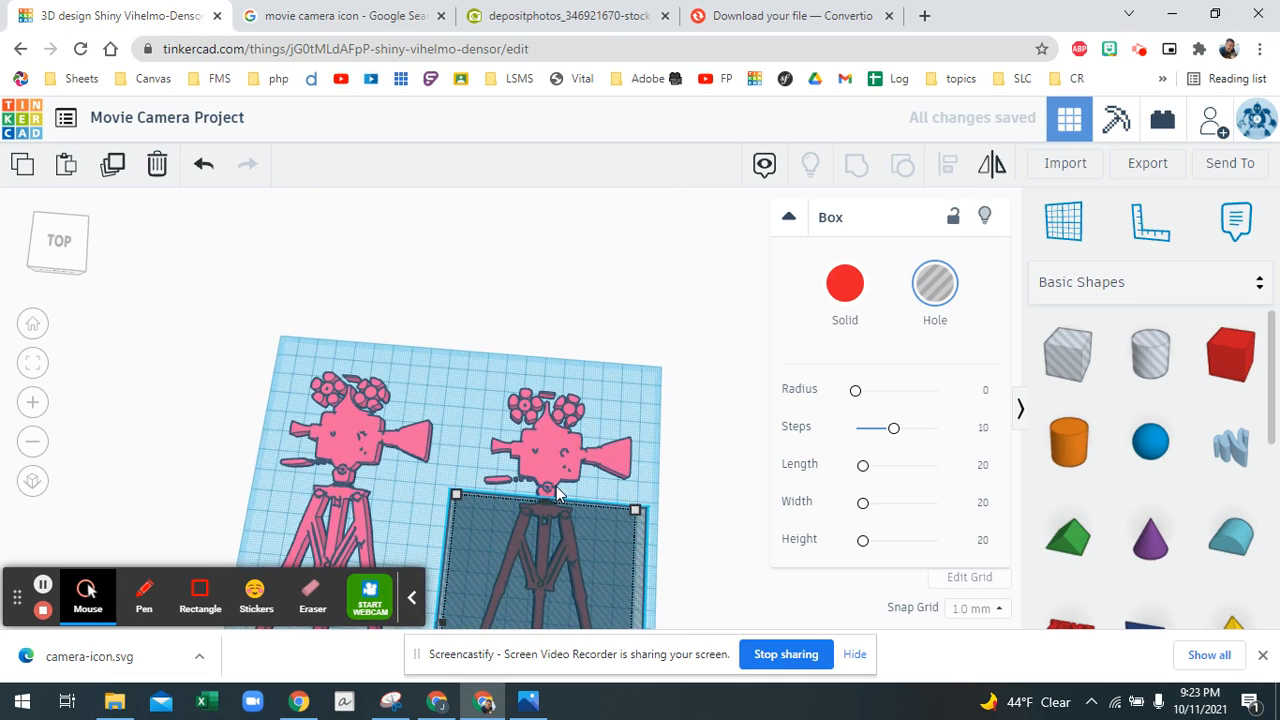
scroll(556, 488, up, 5)
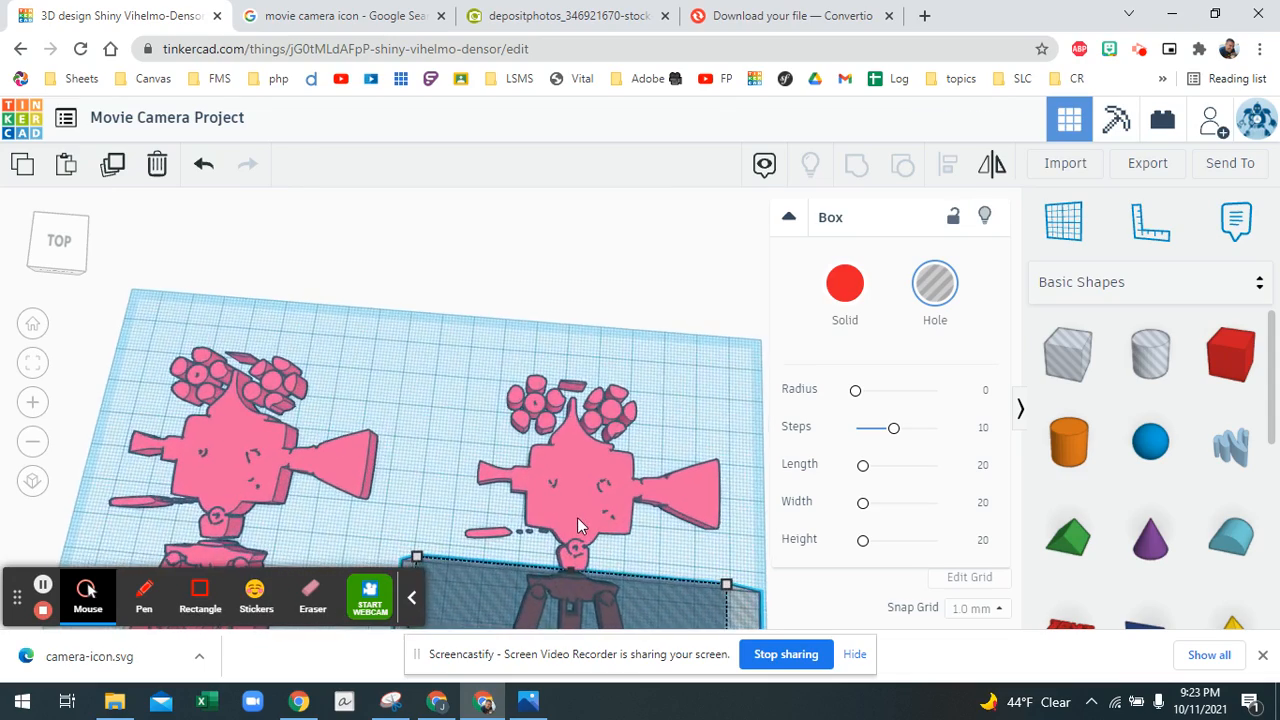
scroll(577, 517, up, 5)
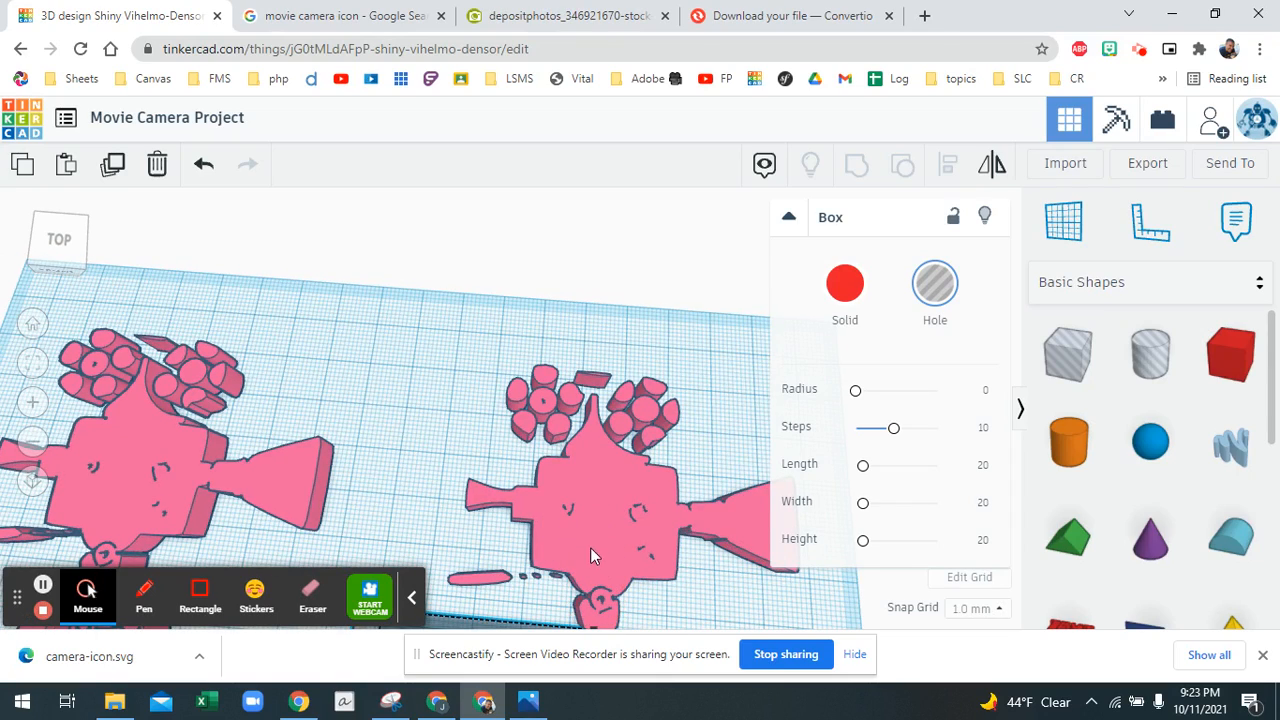
right_drag(590, 547, 529, 487)
scroll(563, 537, down, 1)
scroll(563, 537, up, 5)
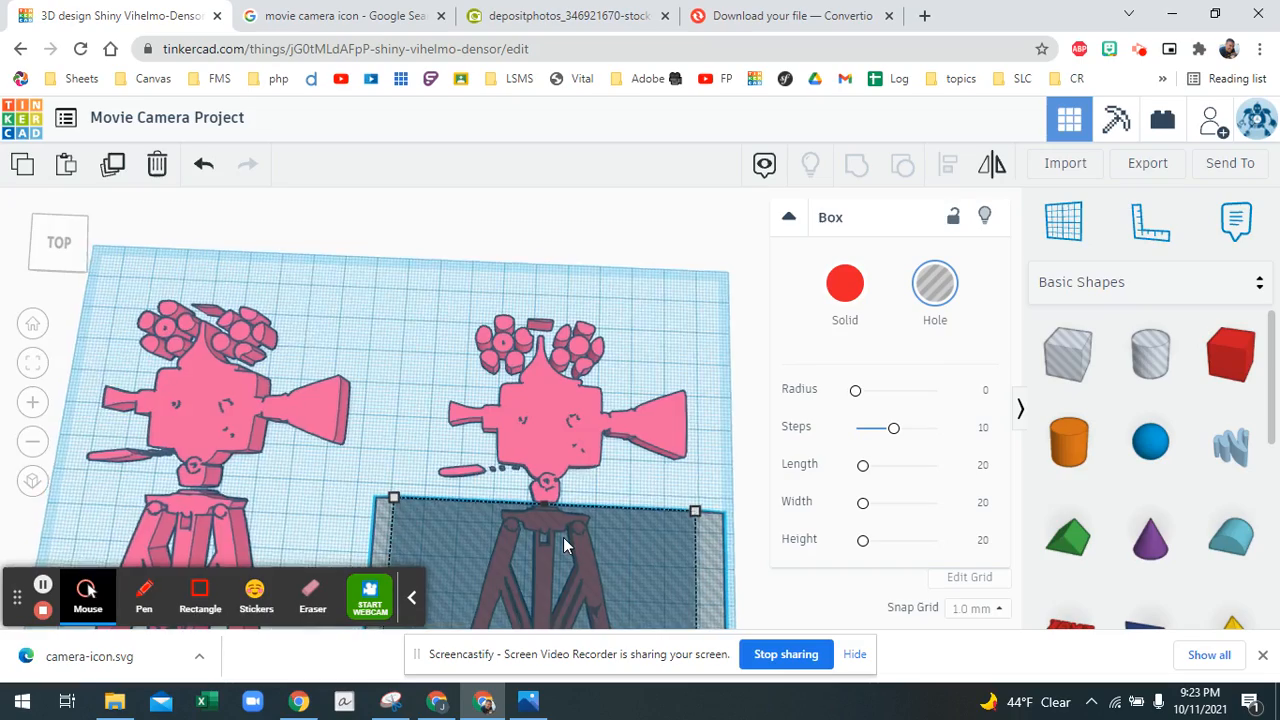
scroll(563, 537, up, 2)
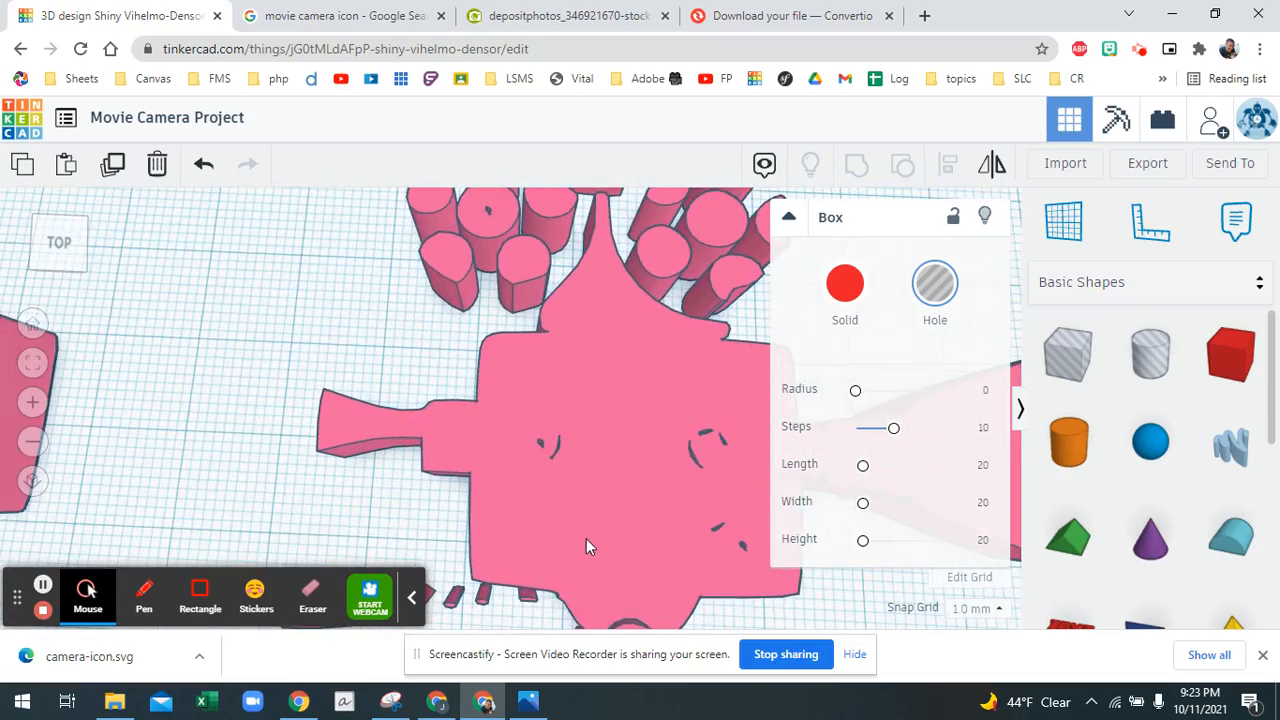
right_drag(586, 538, 559, 331)
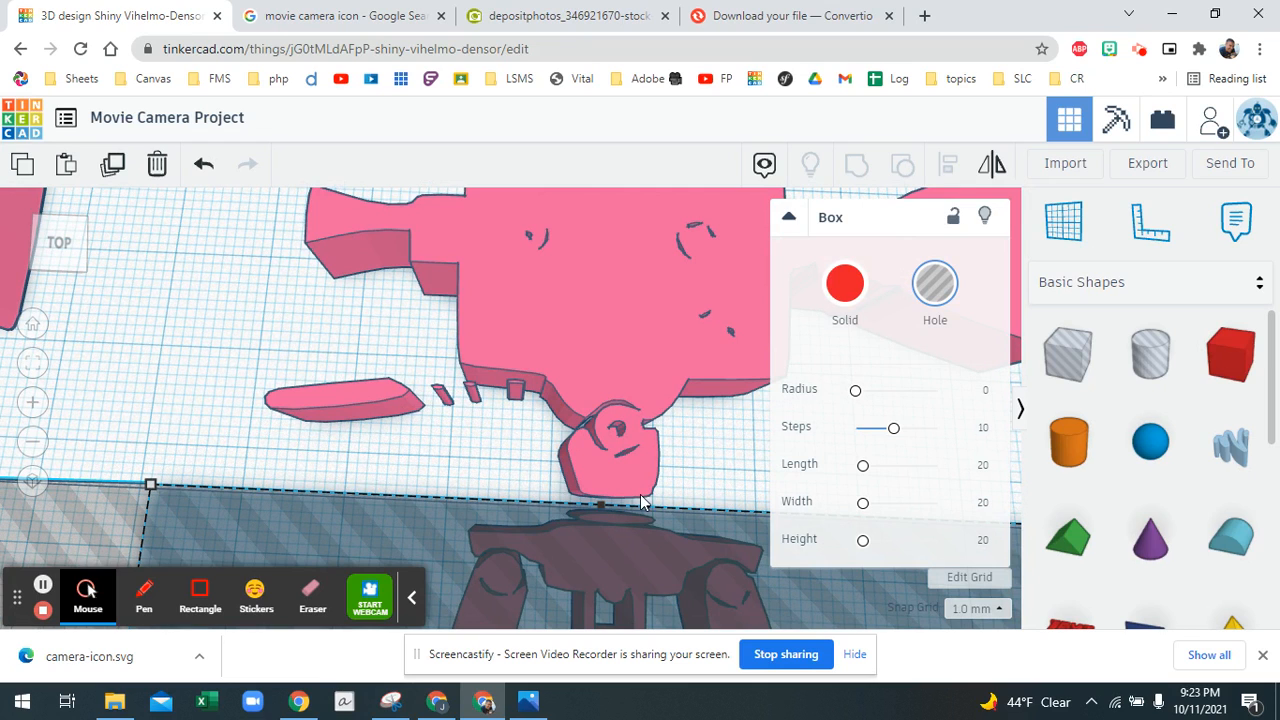
scroll(637, 470, down, 3)
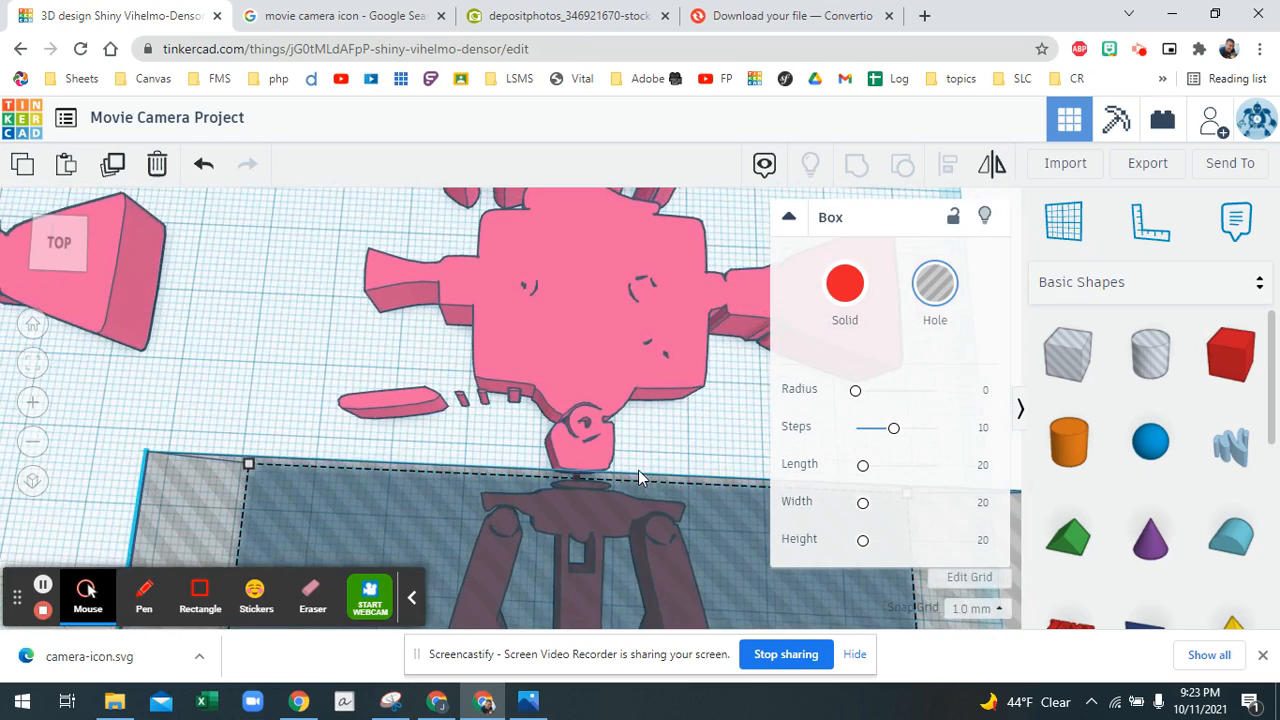
scroll(639, 469, down, 3)
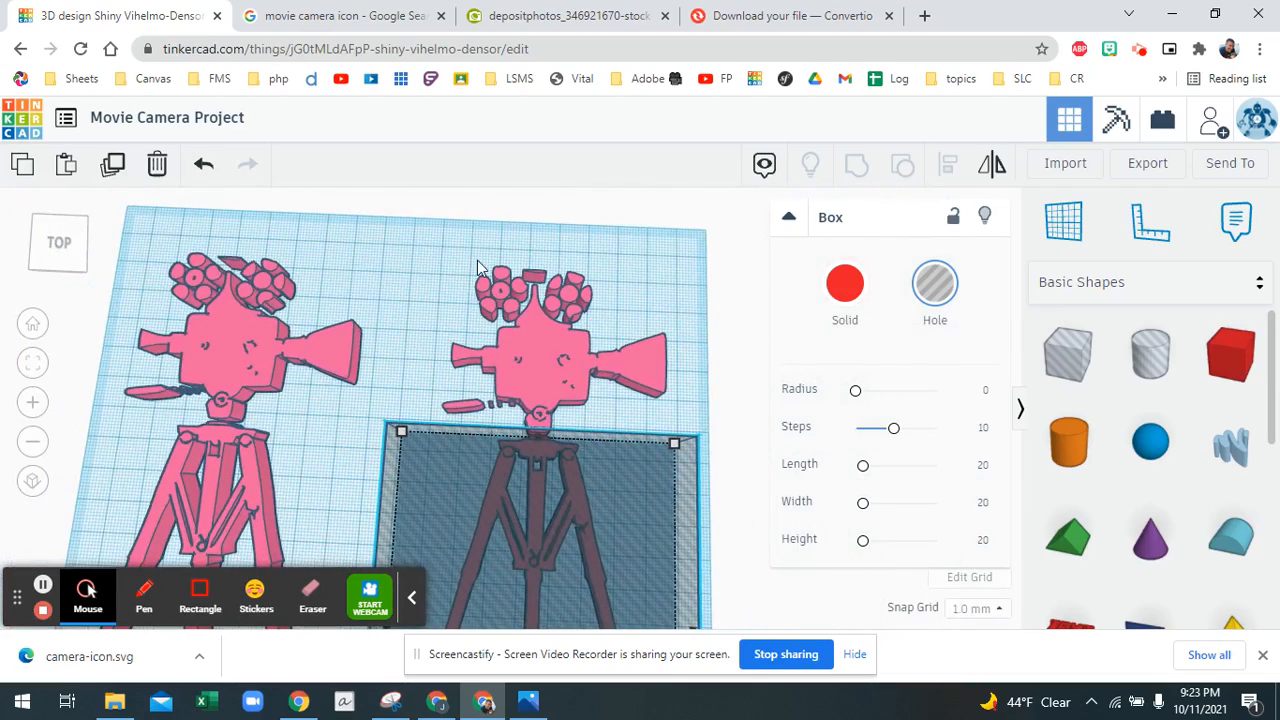
Group the duplicate with its hole box to cut away the tripod and keep only the camera head.
drag(469, 238, 566, 562)
drag(648, 457, 650, 458)
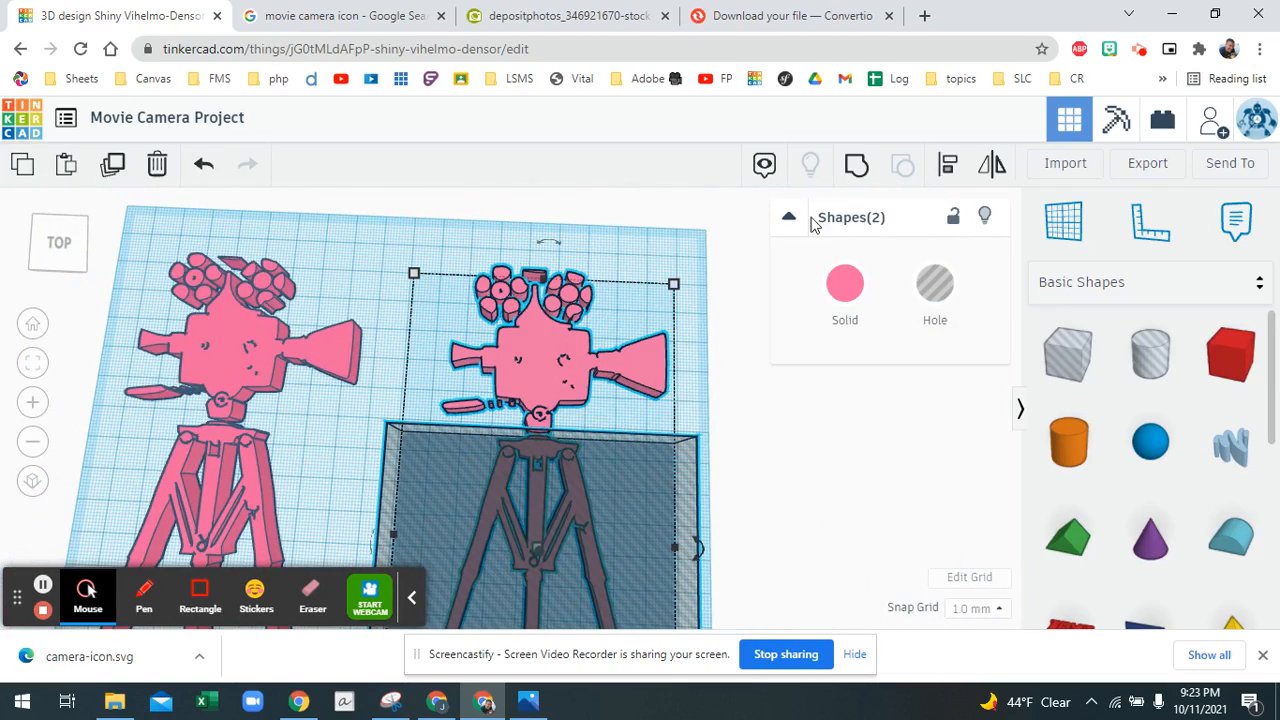
click(857, 172)
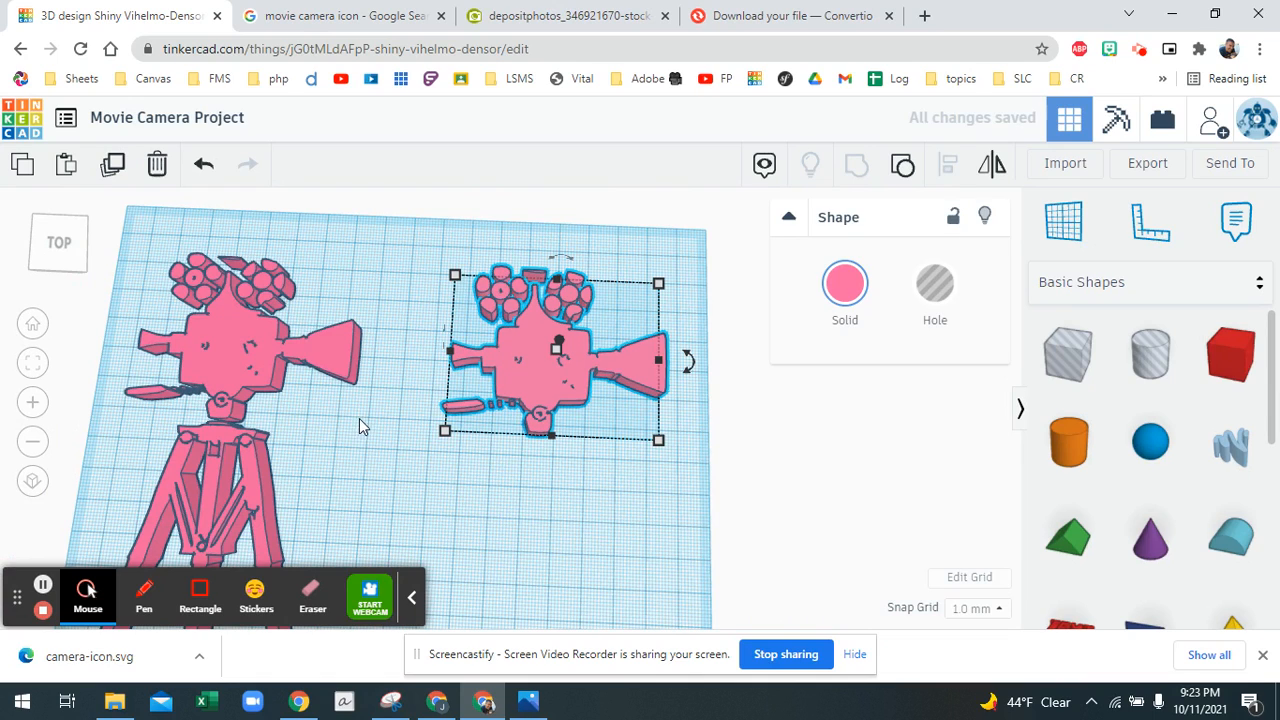
Add a hole box about 65 mm long over the original shape's camera head, ending at the top of the tripod.
drag(1068, 353, 376, 430)
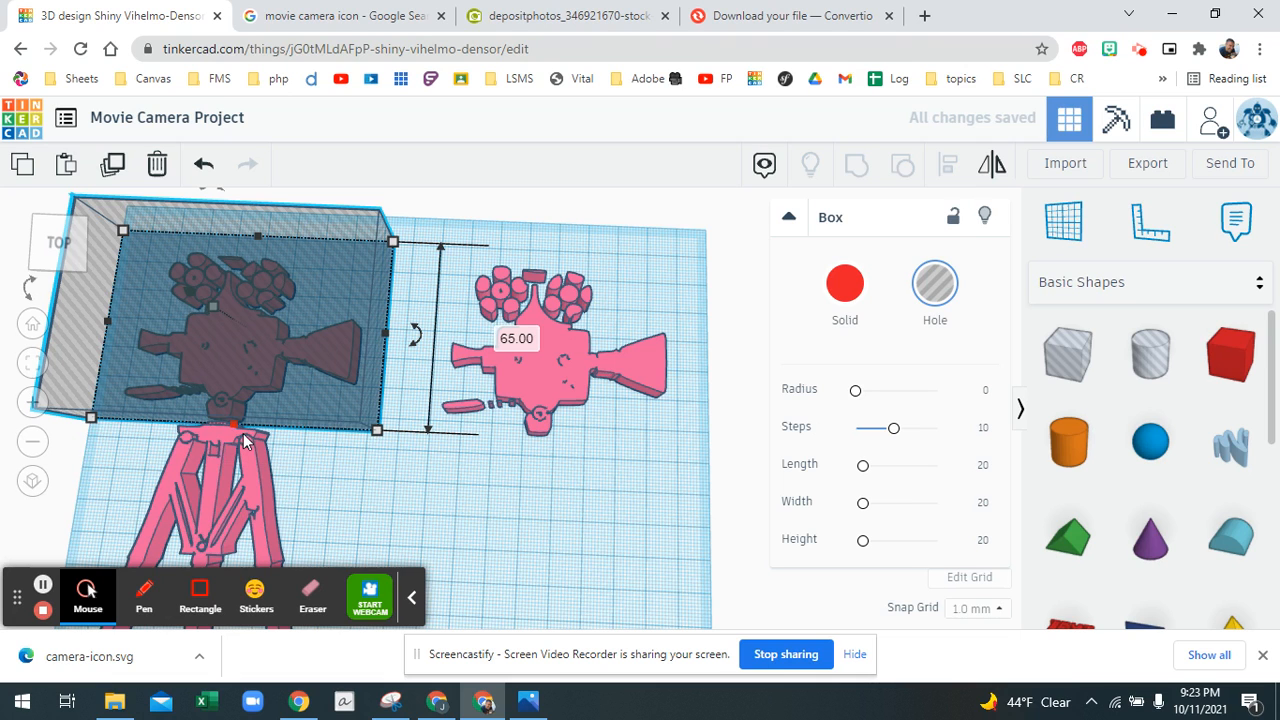
middle_drag(250, 440, 543, 440)
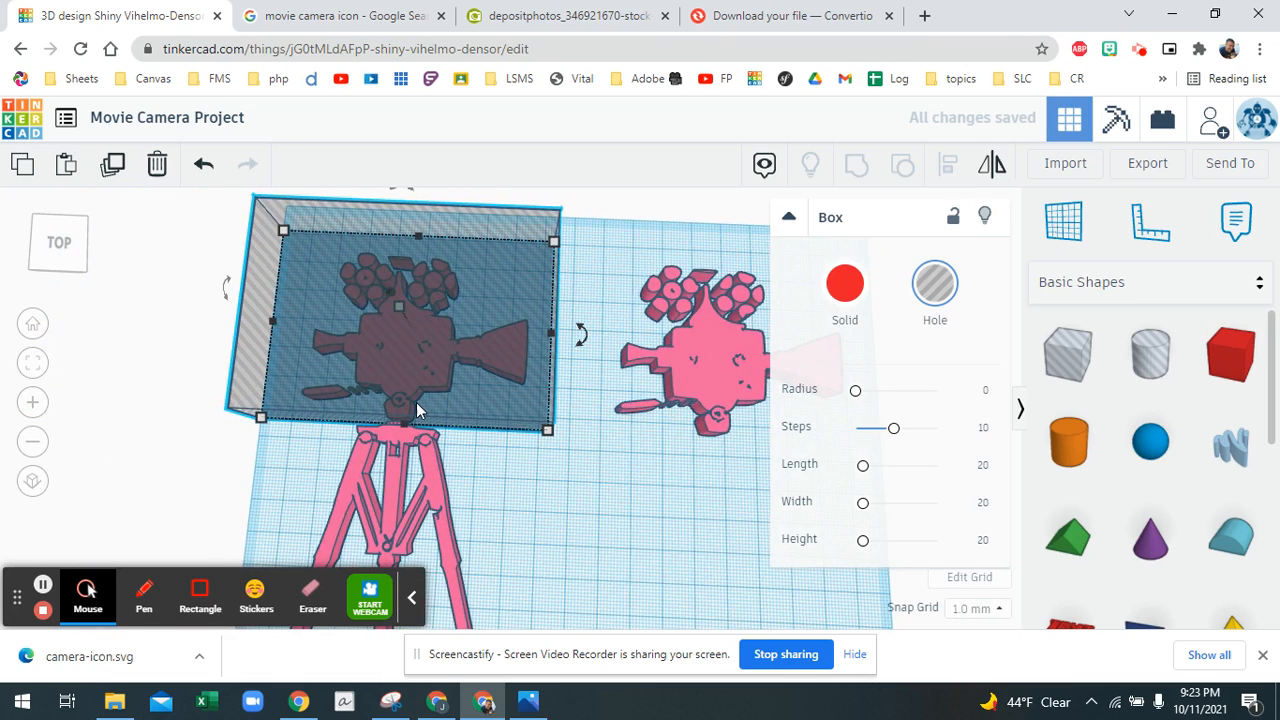
middle_drag(419, 400, 515, 451)
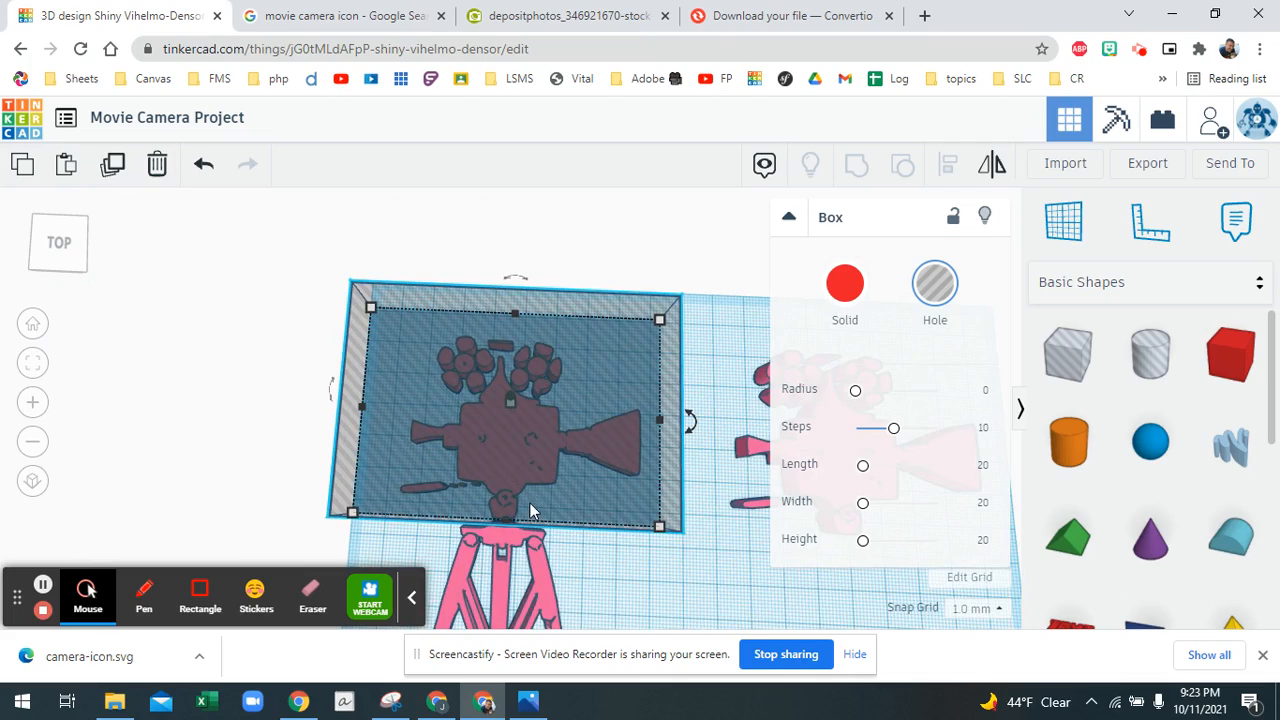
scroll(530, 503, down, 2)
scroll(520, 523, up, 3)
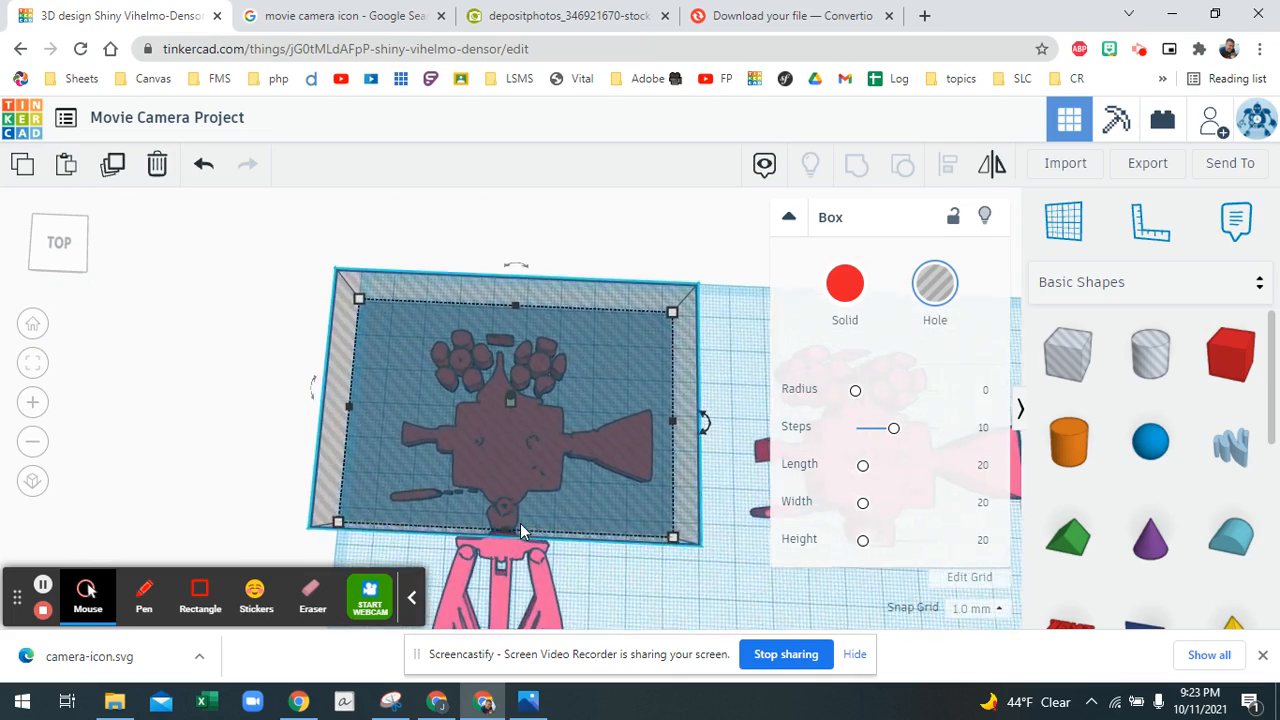
Examine the hole box's lower edge at the gap between the original's camera head and its tripod.
scroll(520, 523, up, 4)
middle_drag(534, 516, 545, 352)
scroll(508, 460, up, 2)
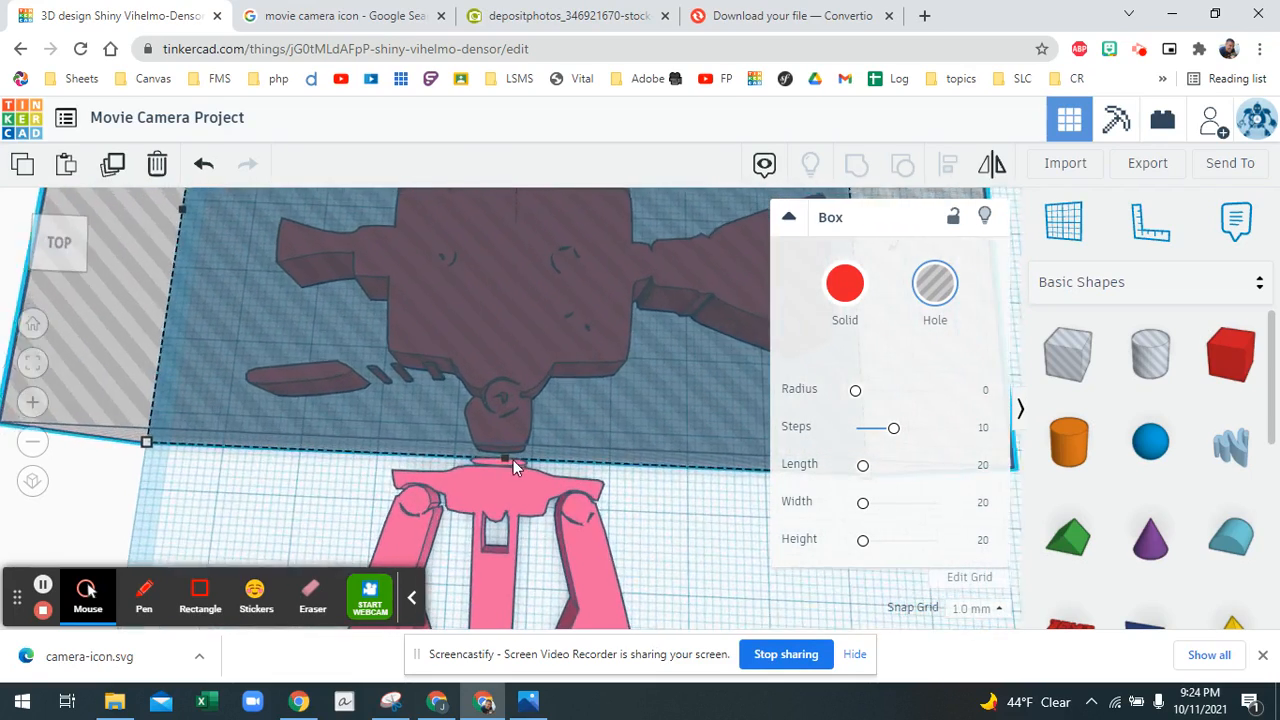
scroll(515, 480, up, 2)
scroll(516, 509, up, 2)
click(551, 479)
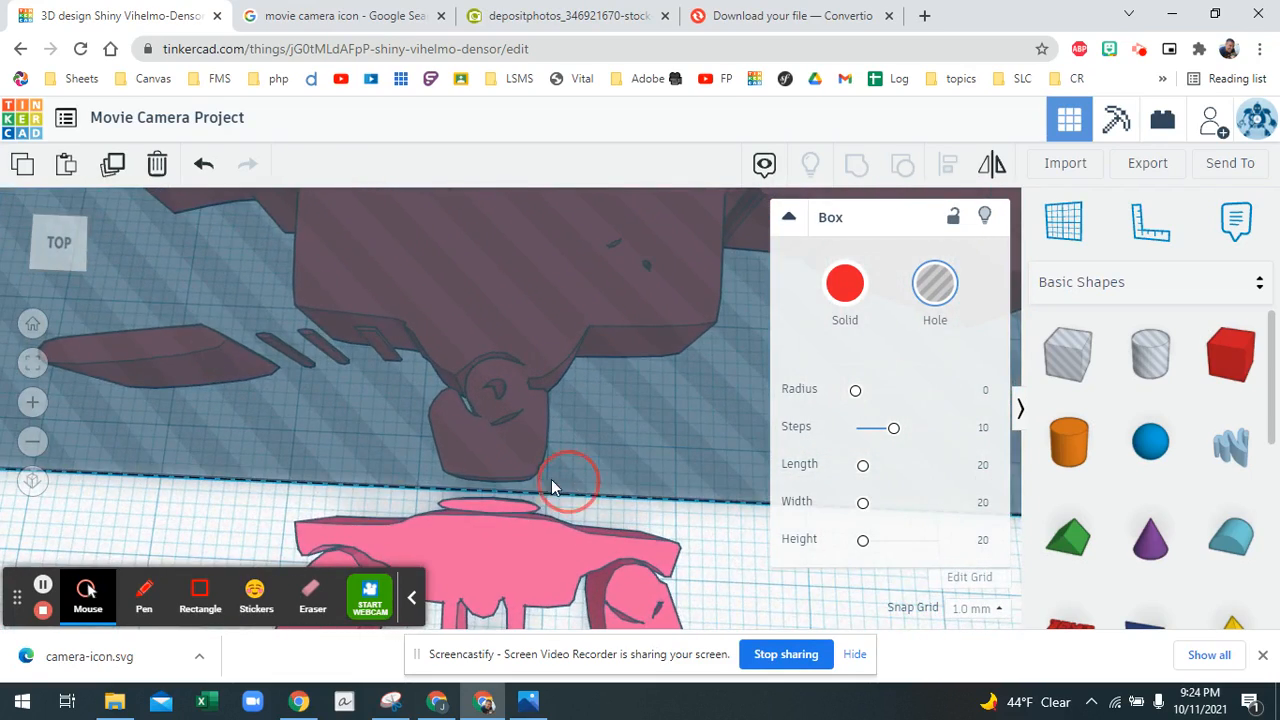
middle_drag(551, 479, 310, 466)
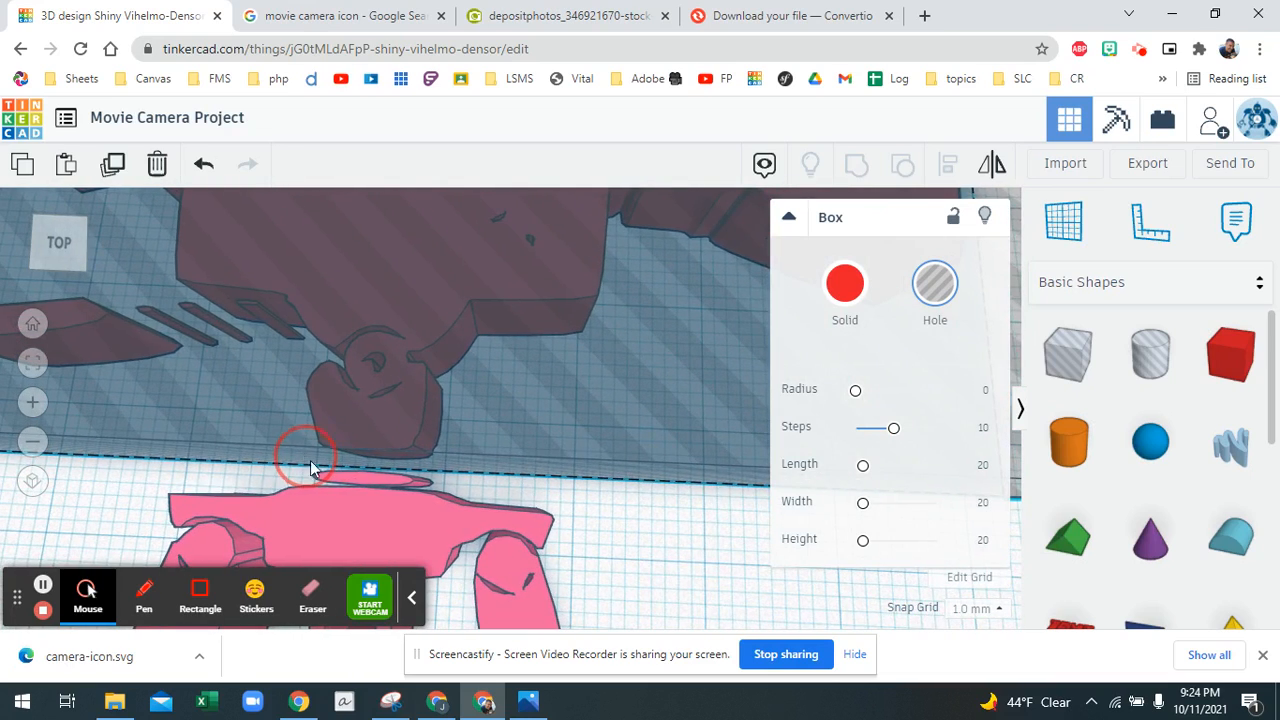
key(f)
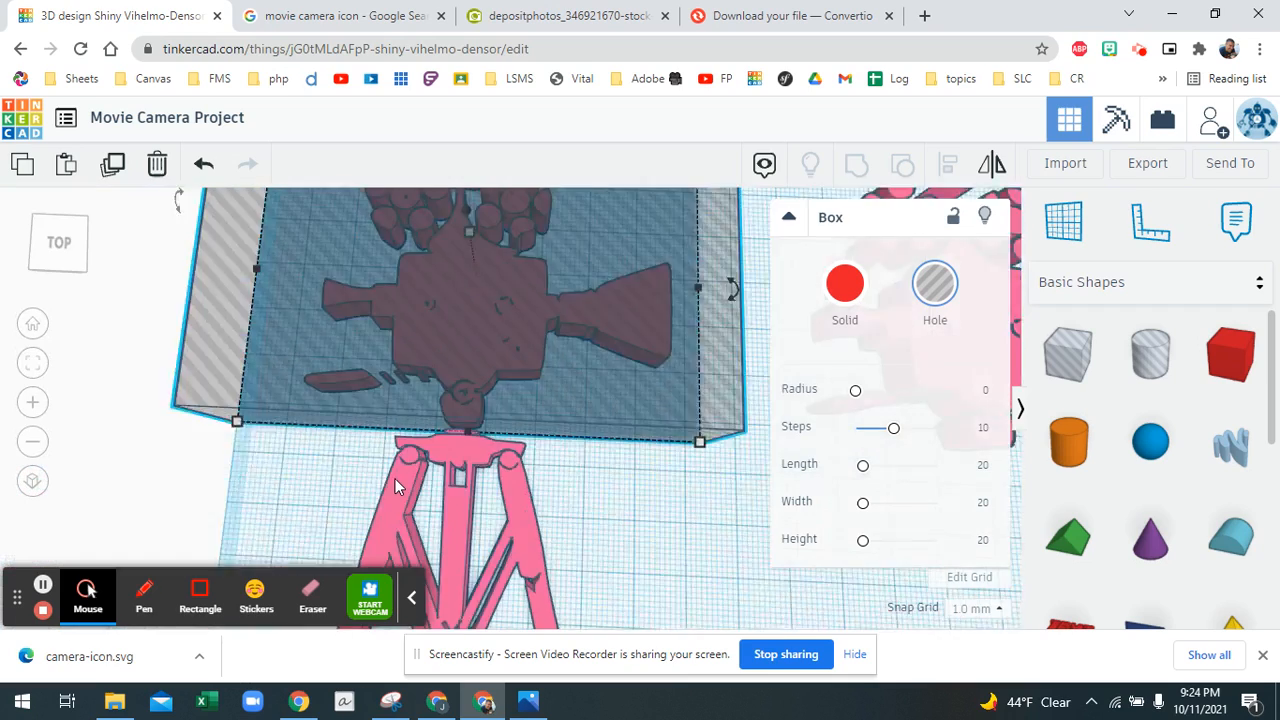
Group the original shape with its hole box to cut away the camera head and keep only the tripod.
shift+click(503, 448)
click(857, 165)
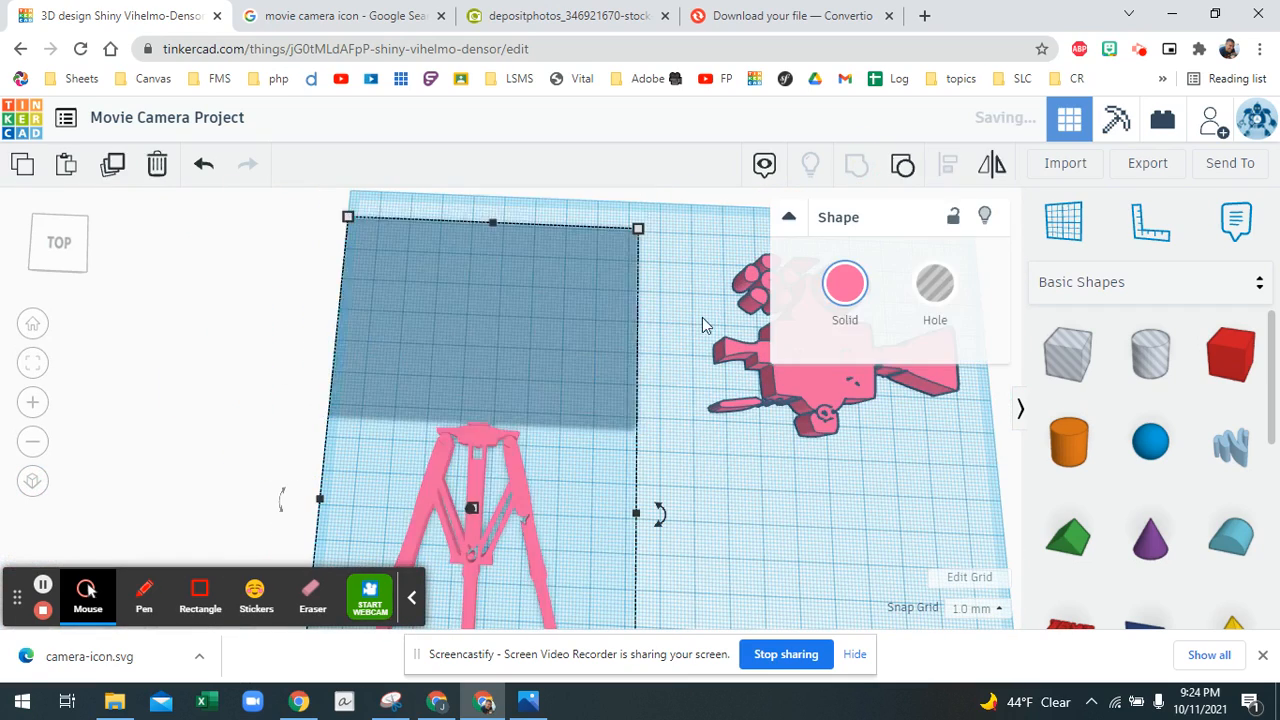
click(491, 385)
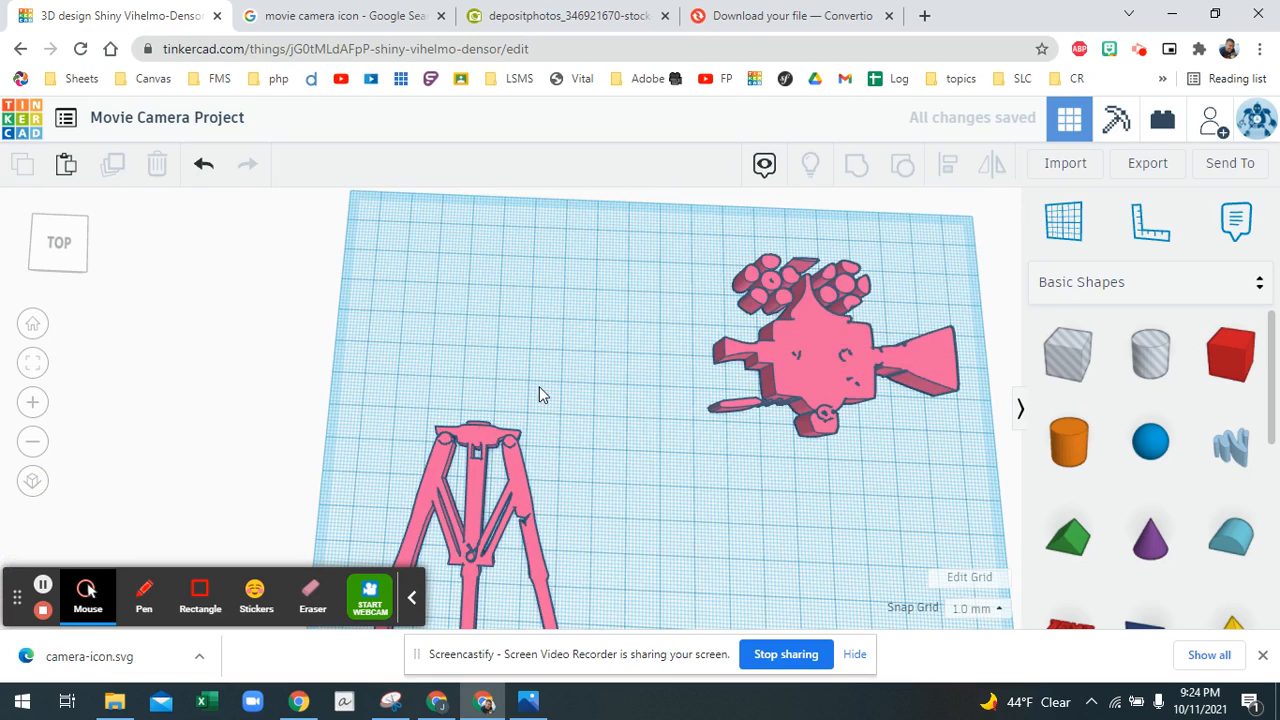
Select the camera head and the tripod in turn to check that they are separate parts.
click(797, 372)
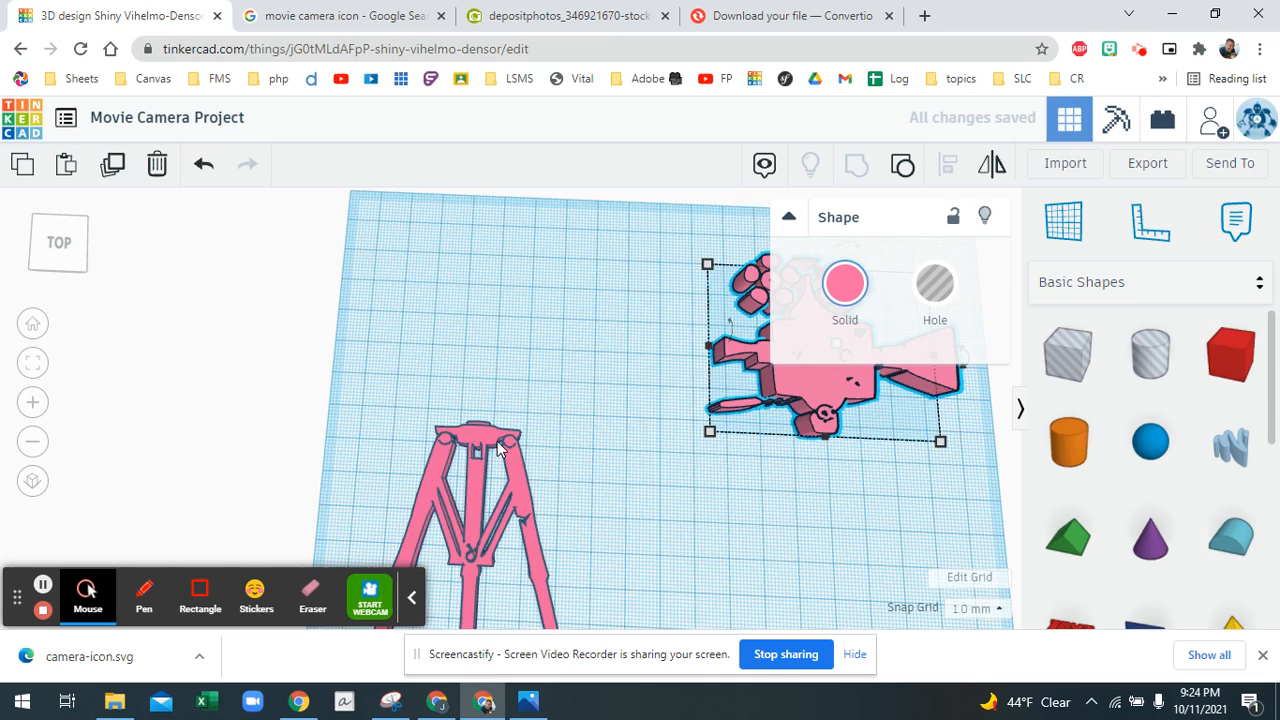
click(498, 447)
scroll(555, 433, down, 3)
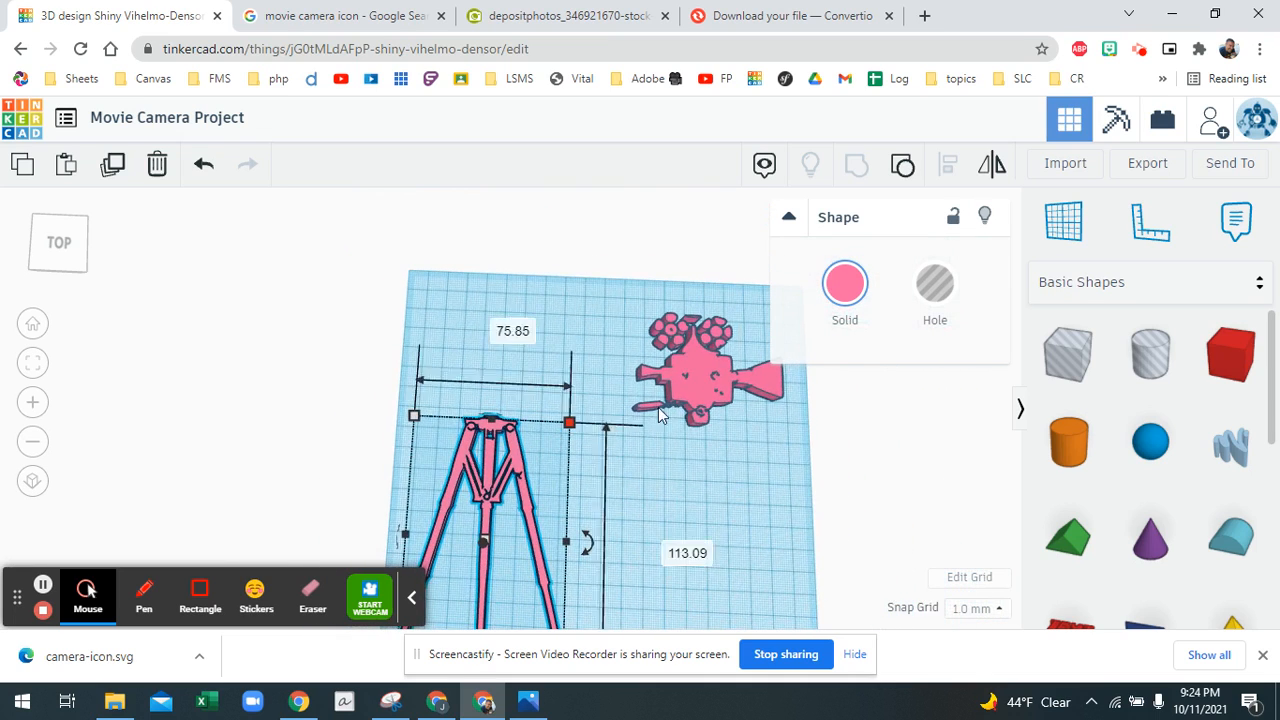
scroll(537, 443, down, 1)
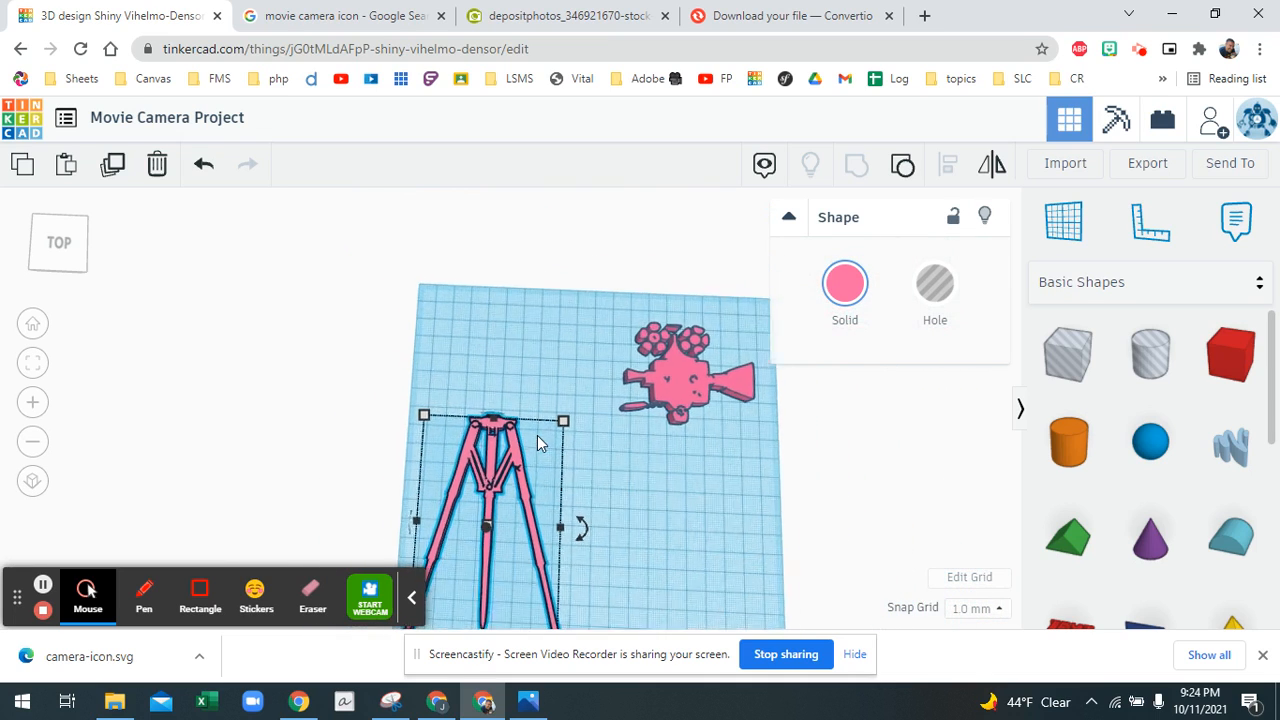
scroll(537, 437, down, 2)
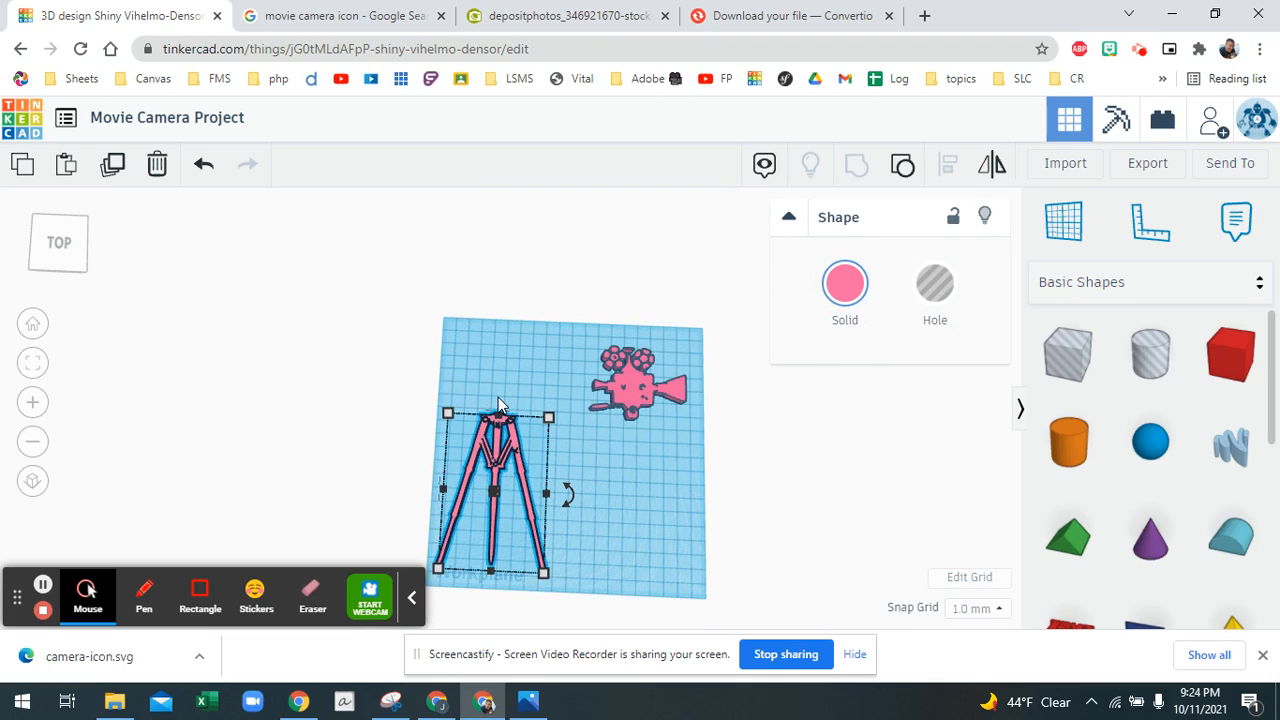
Move the tripod about 135 mm off the front of the workplane and place the camera head near the workplane's centre.
drag(633, 392, 583, 375)
drag(499, 438, 585, 436)
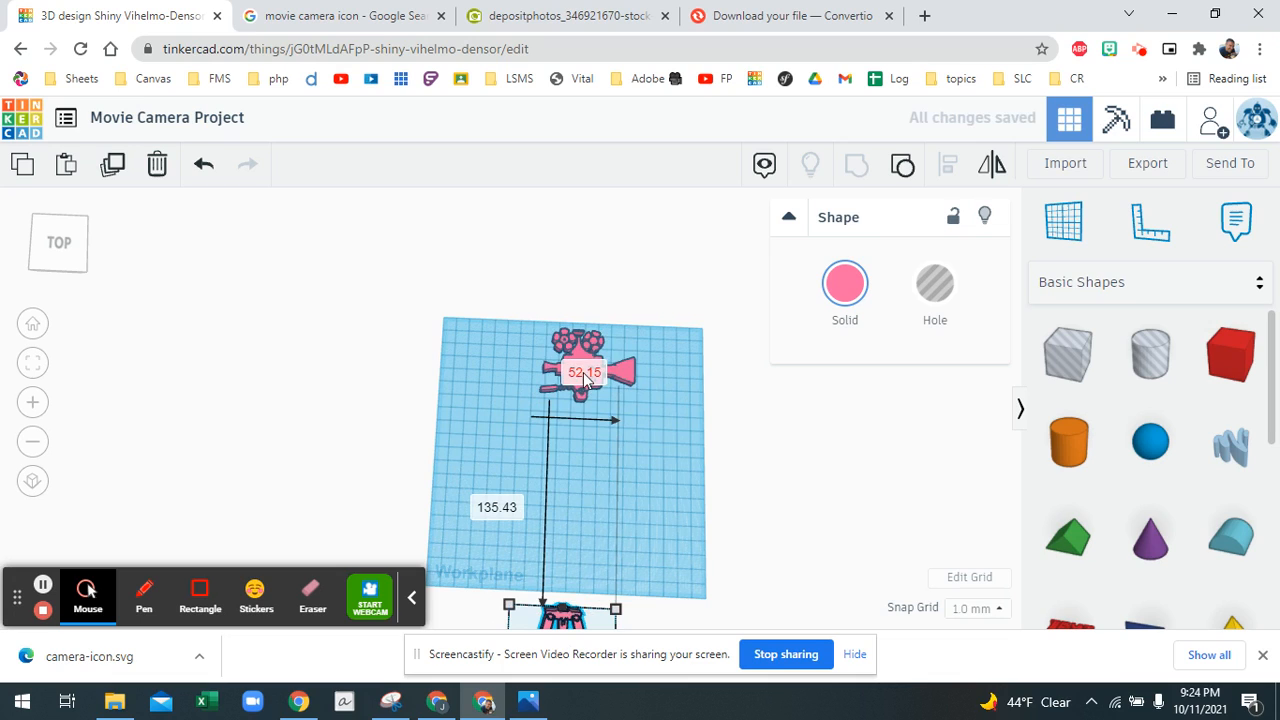
drag(583, 365, 580, 443)
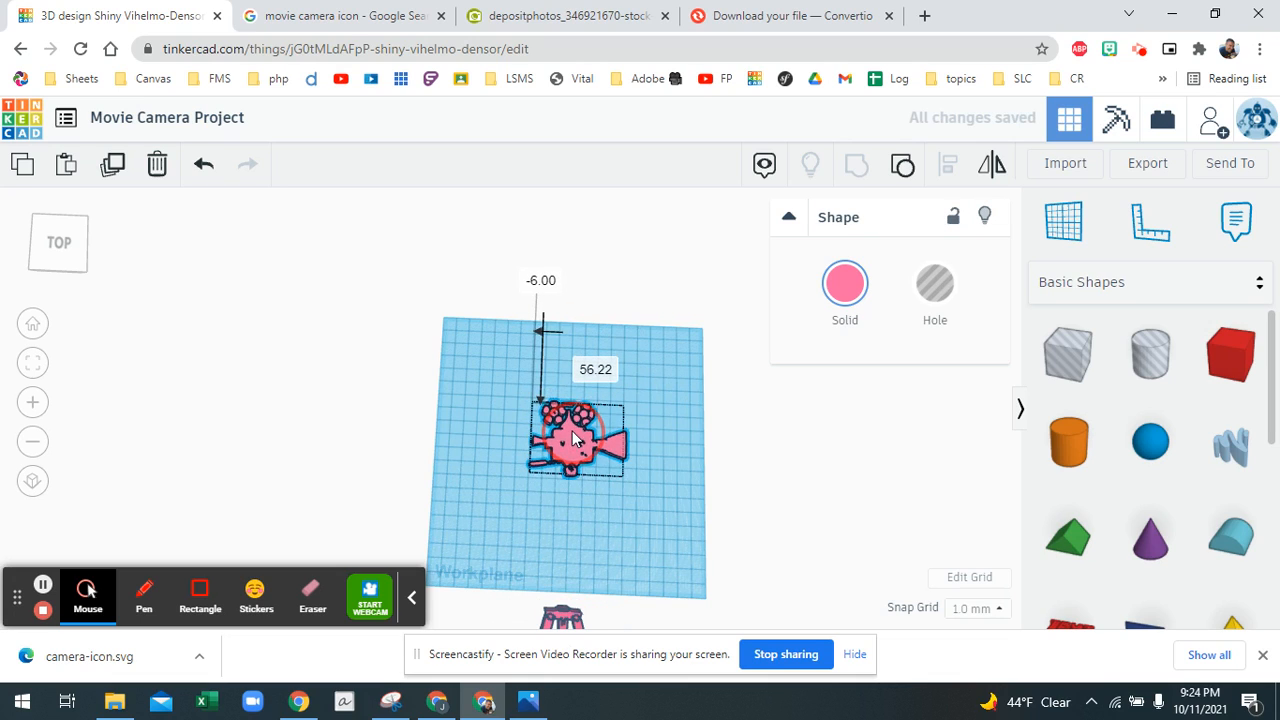
scroll(578, 441, down, 2)
scroll(578, 441, up, 4)
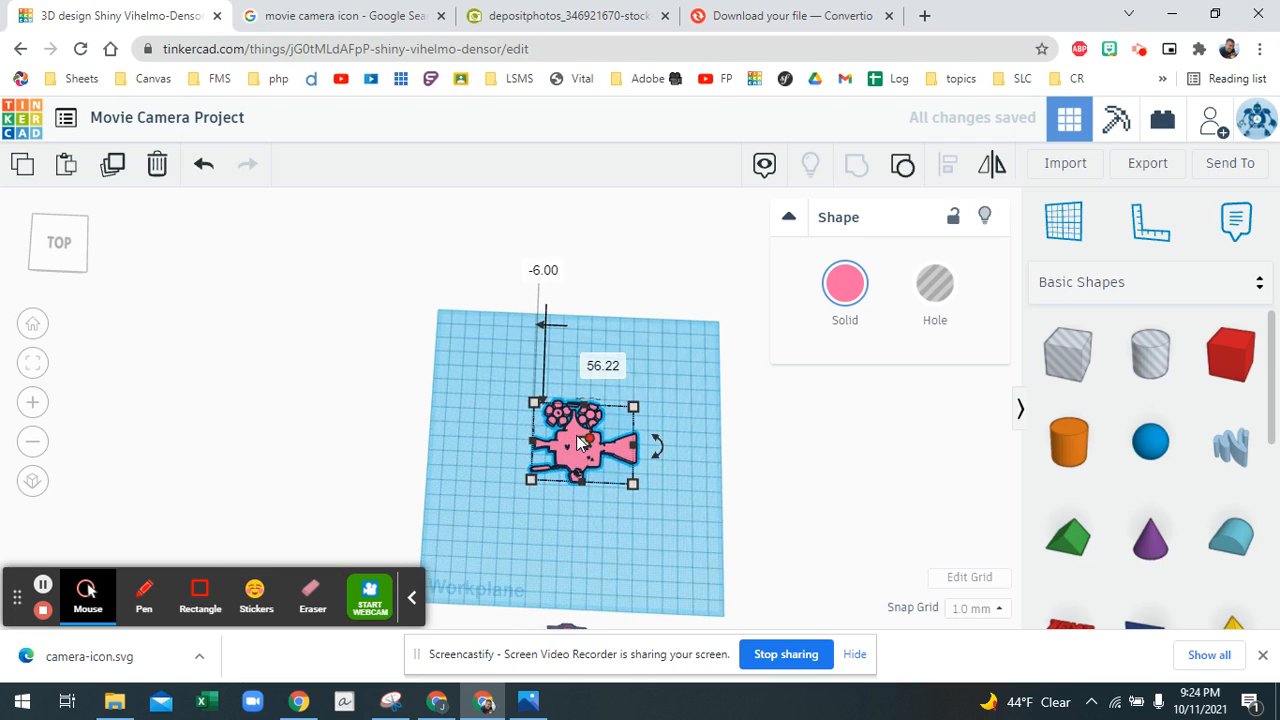
Place a hole box over the camera head's flared lens and group the two to cut the lens off.
scroll(578, 441, up, 3)
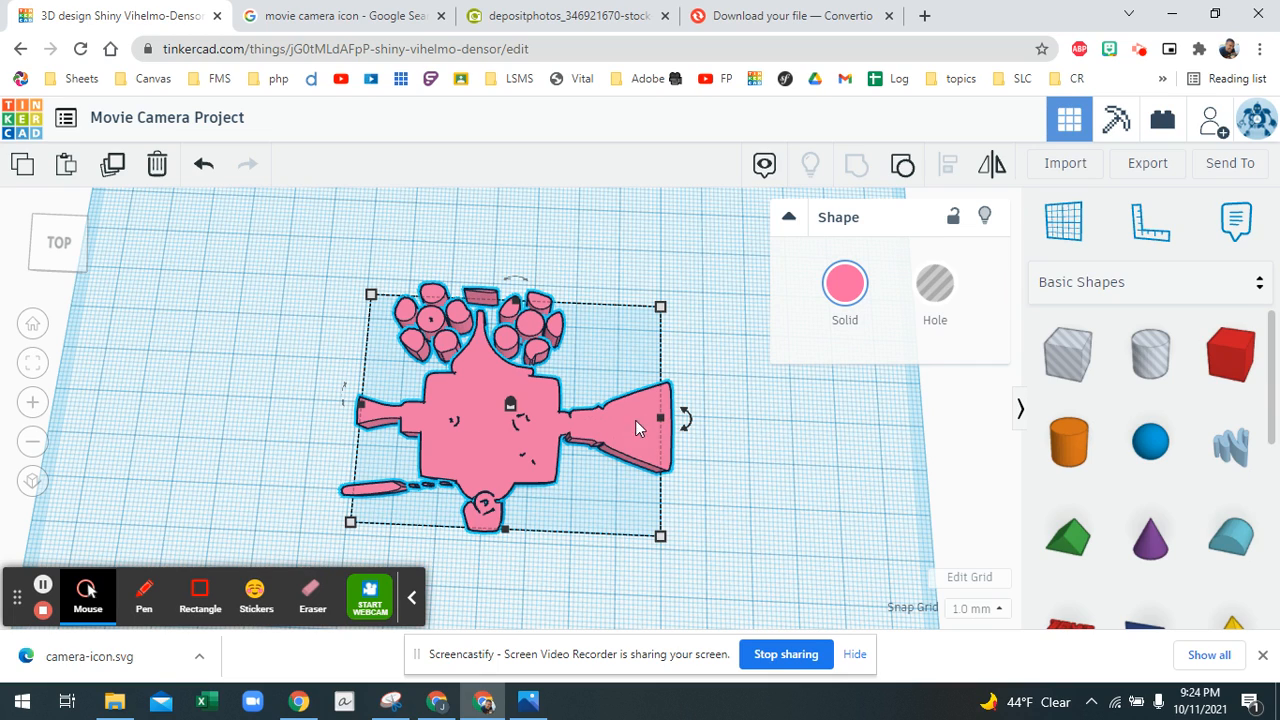
drag(1066, 357, 561, 480)
drag(494, 261, 645, 490)
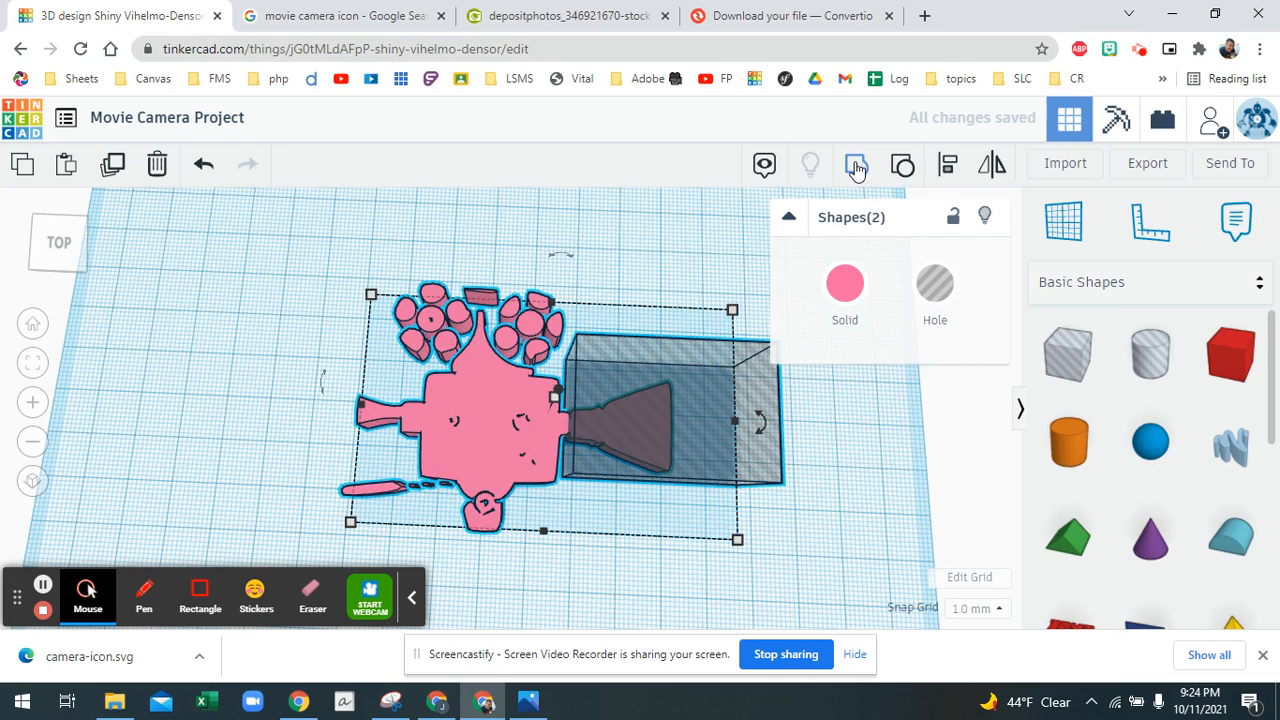
click(855, 166)
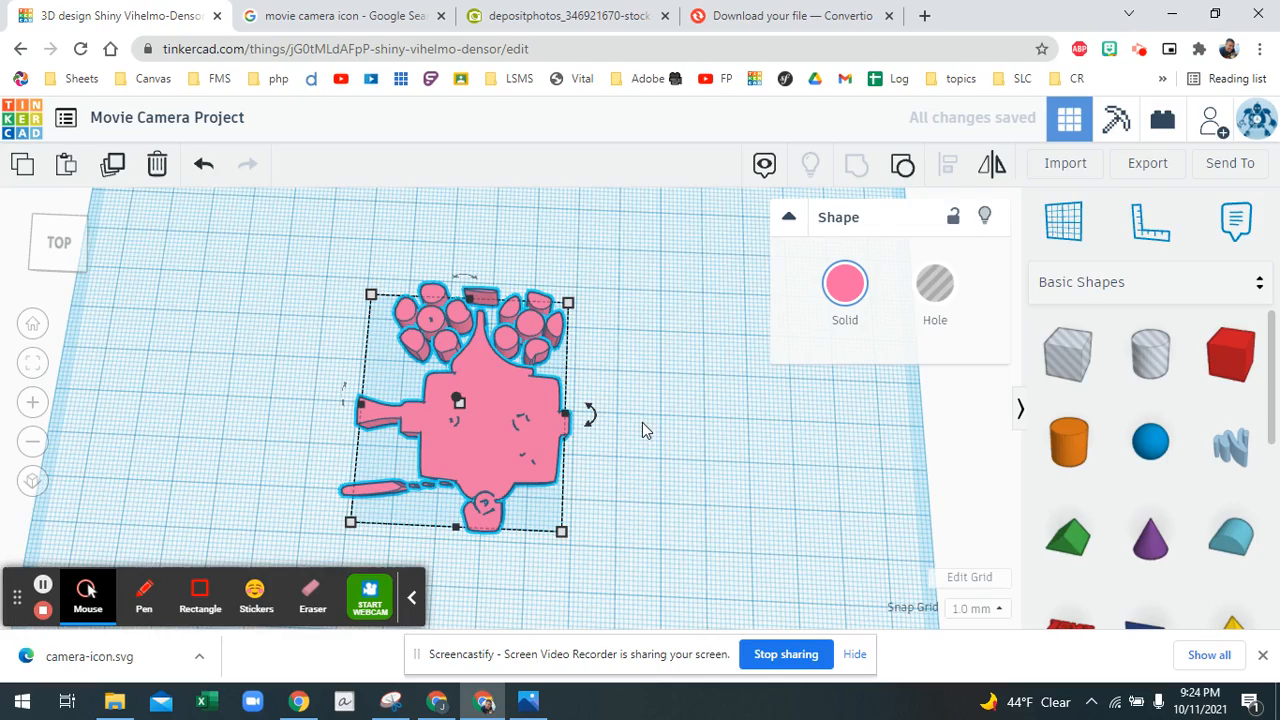
Add a solid cylinder to the workplane beside the camera head's cut lens end.
scroll(645, 430, up, 5)
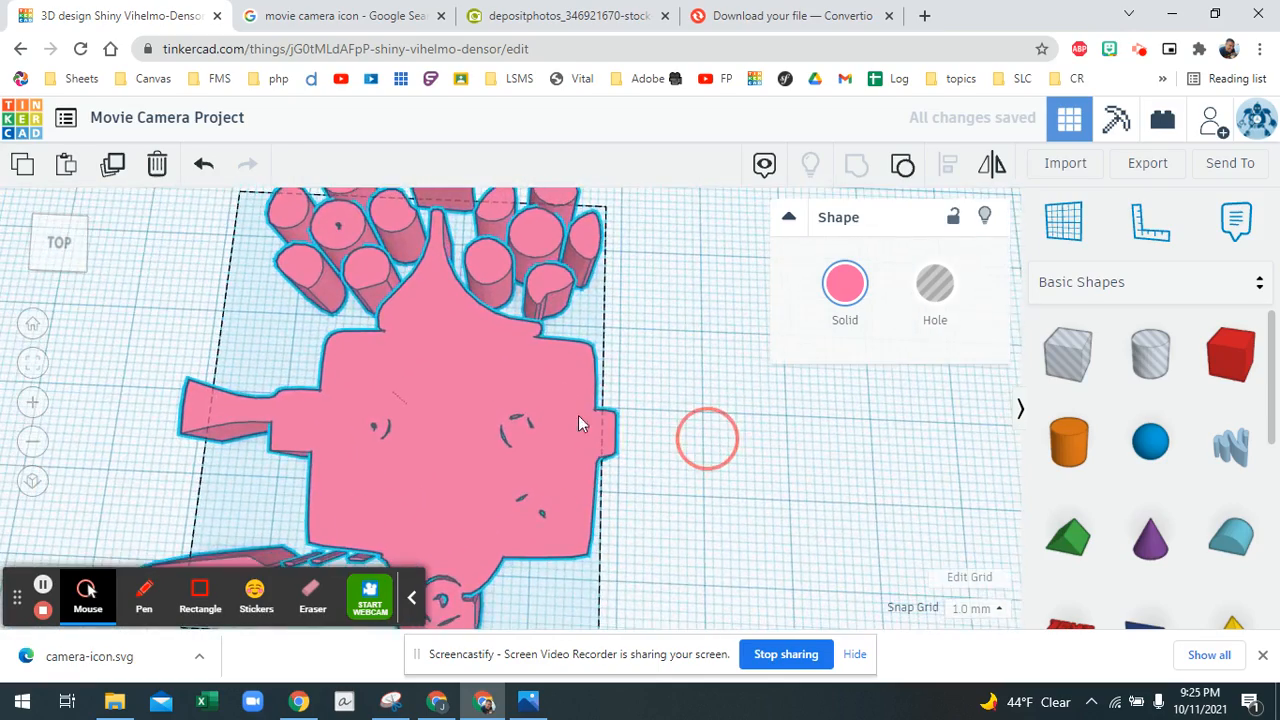
middle_drag(578, 415, 420, 376)
click(1072, 438)
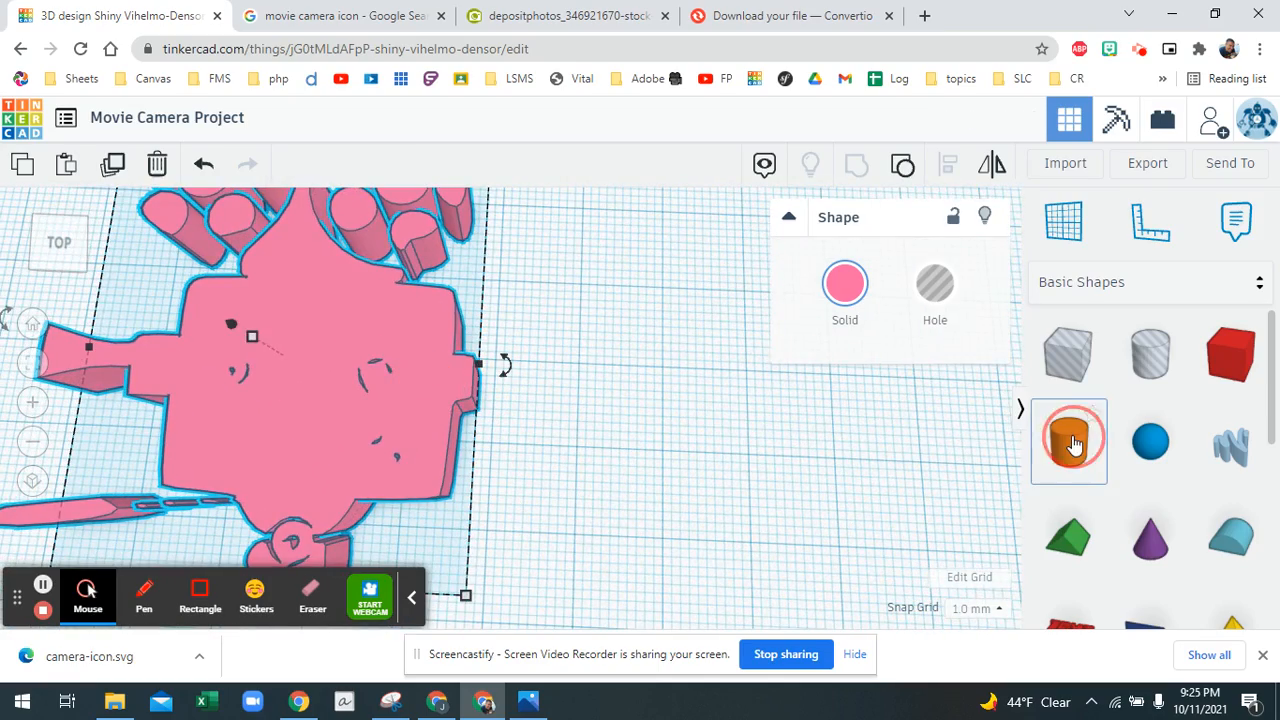
drag(1072, 443, 688, 398)
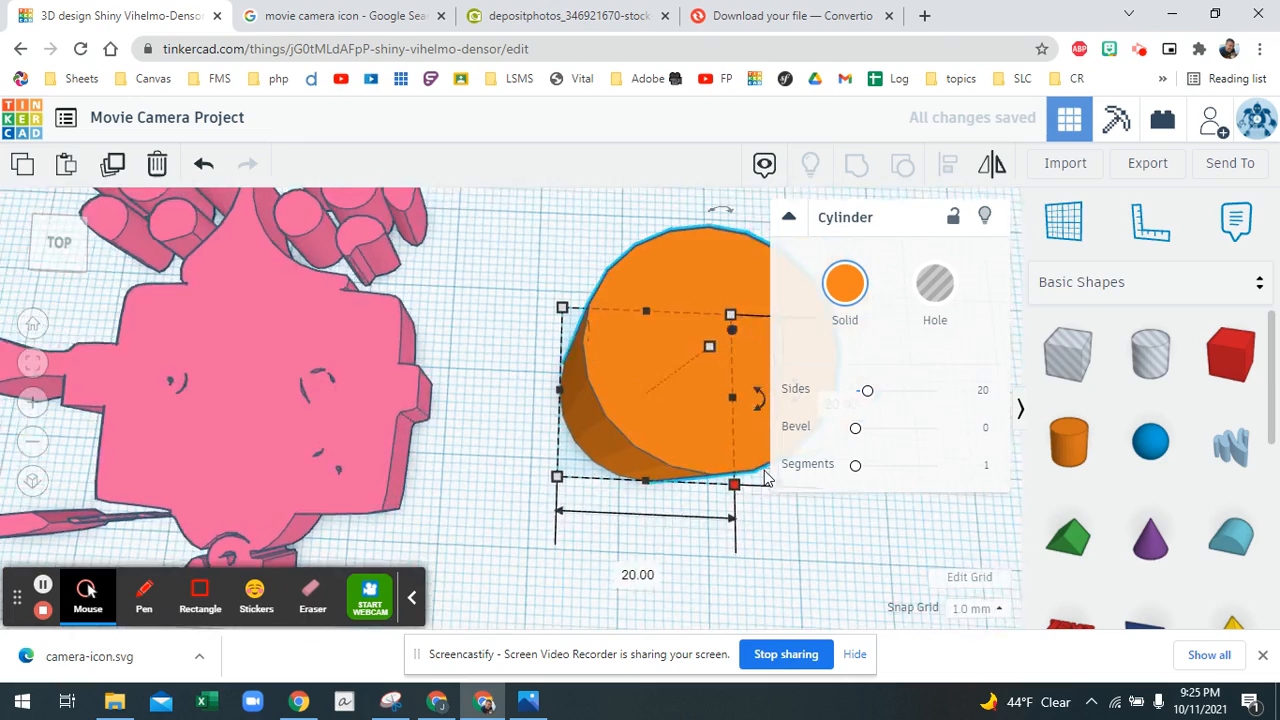
key(f)
click(1020, 408)
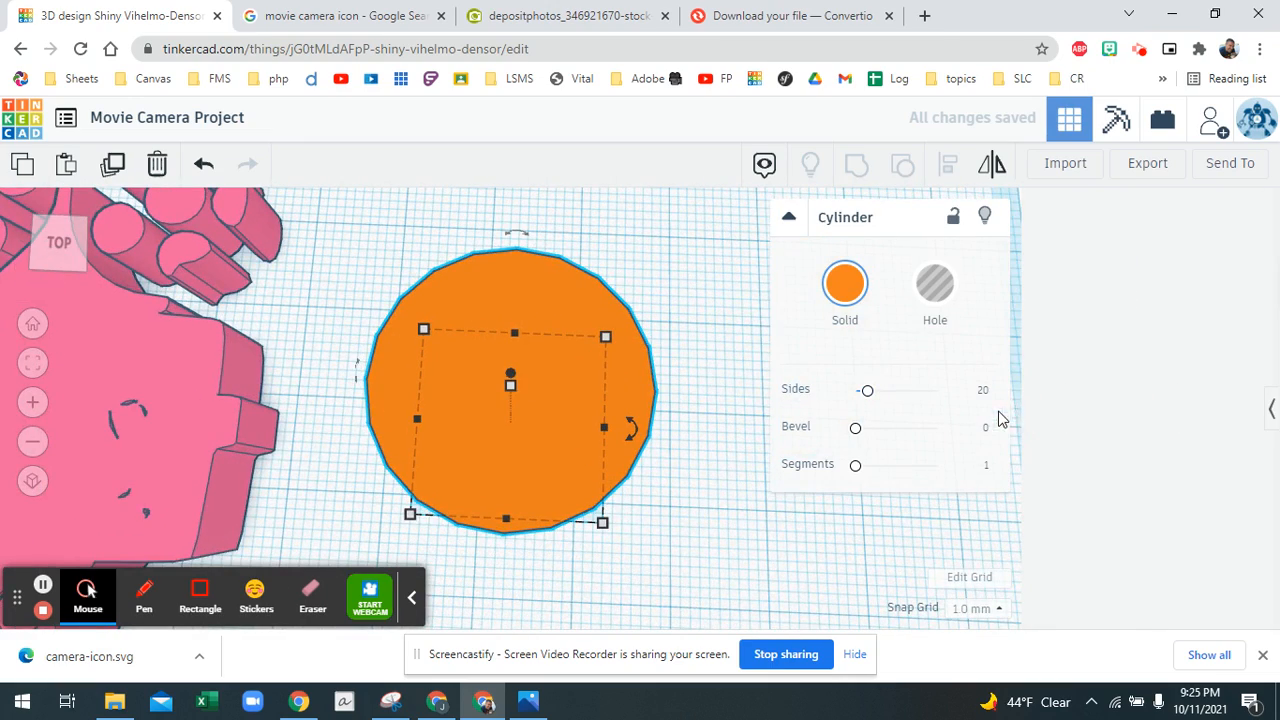
Rotate the cylinder 90° onto its side and lengthen it away from the camera head.
right_drag(842, 371, 840, 303)
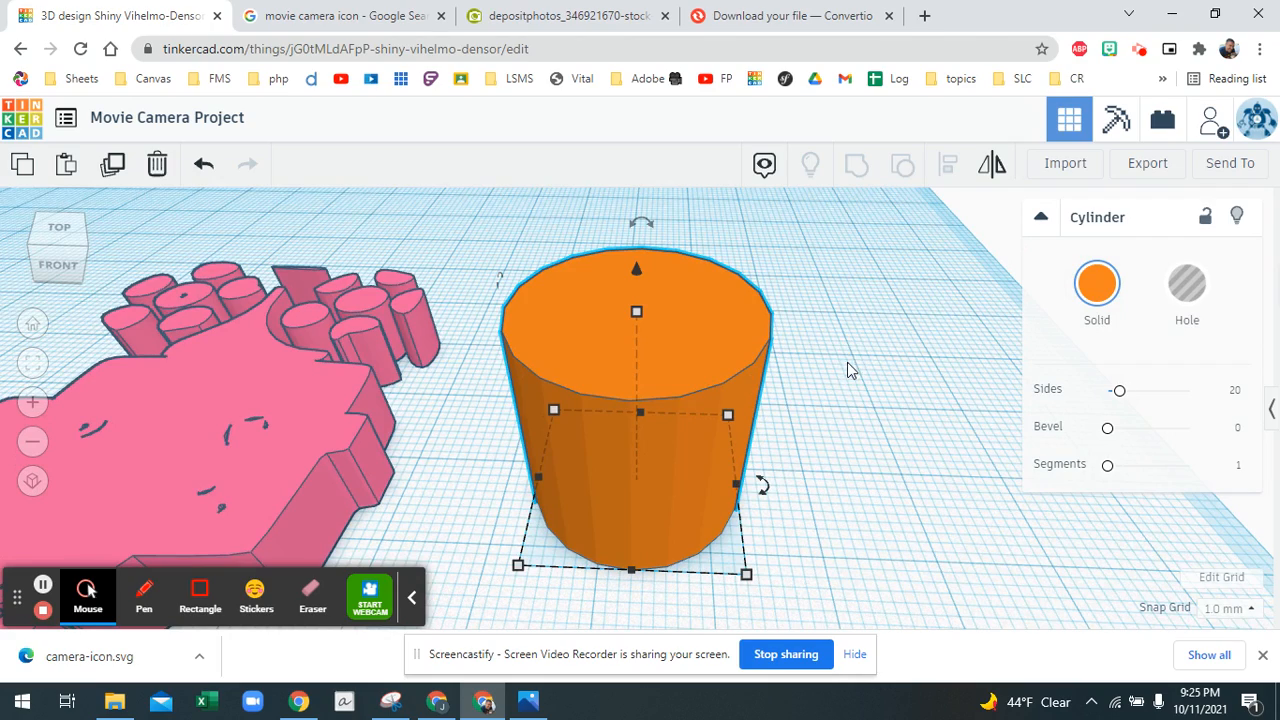
scroll(847, 362, down, 3)
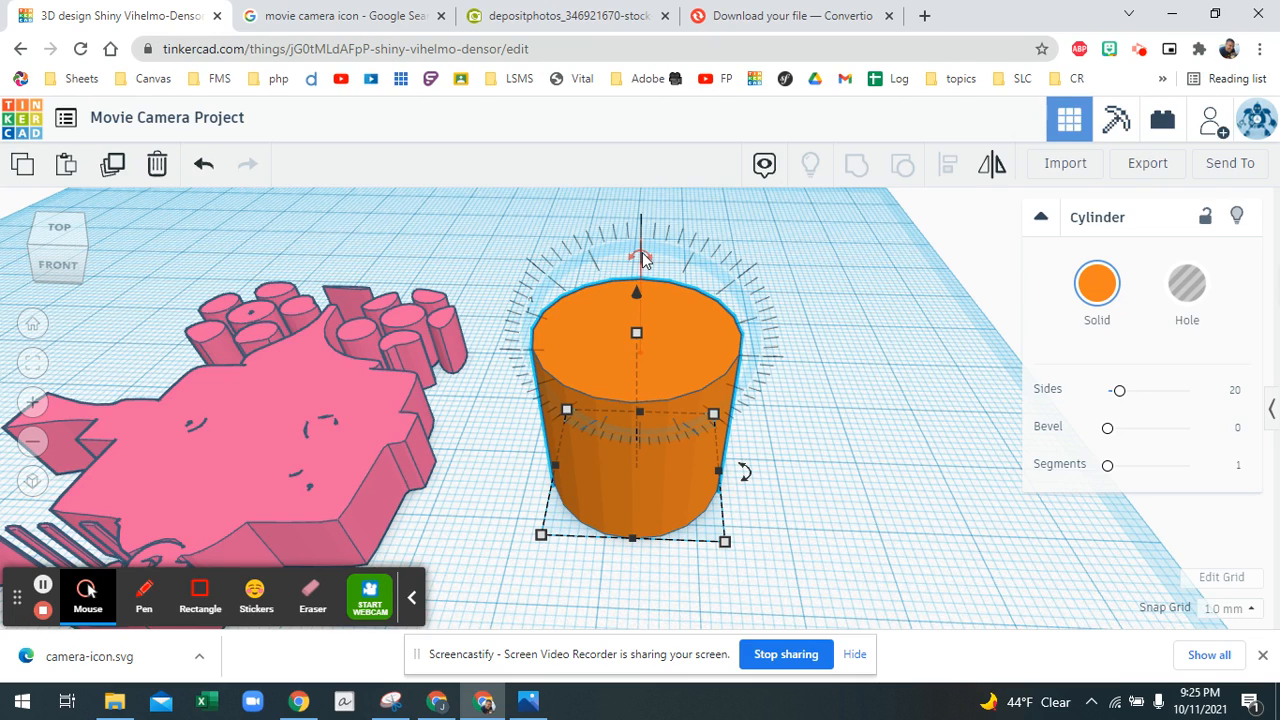
drag(643, 259, 838, 372)
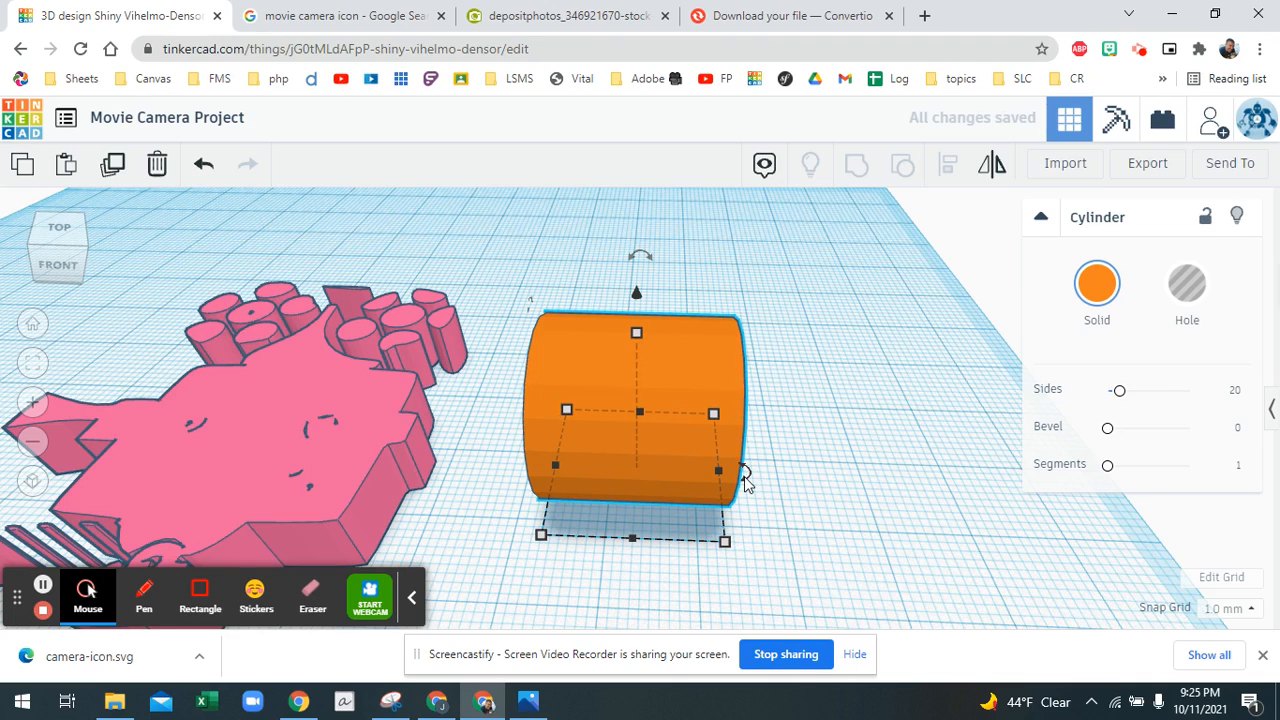
drag(718, 472, 847, 473)
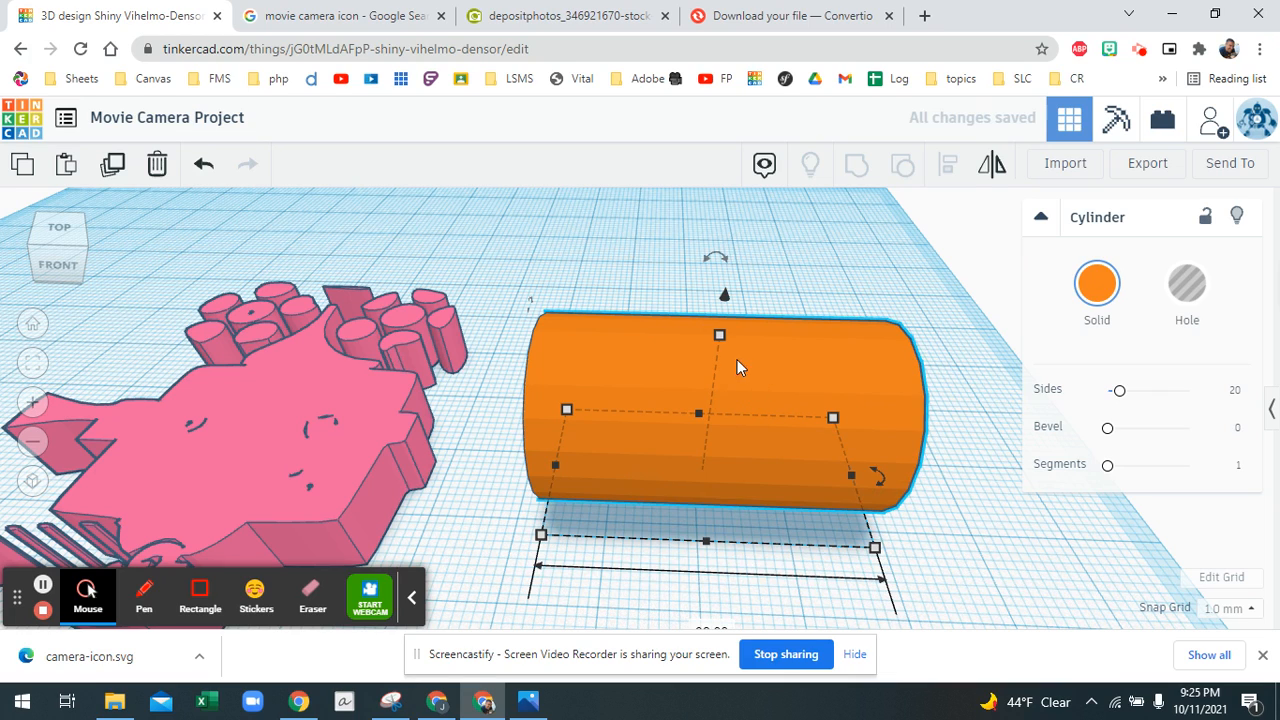
Scale the lying cylinder down proportionally and move it close to the camera head's lens stub.
right_drag(672, 353, 686, 328)
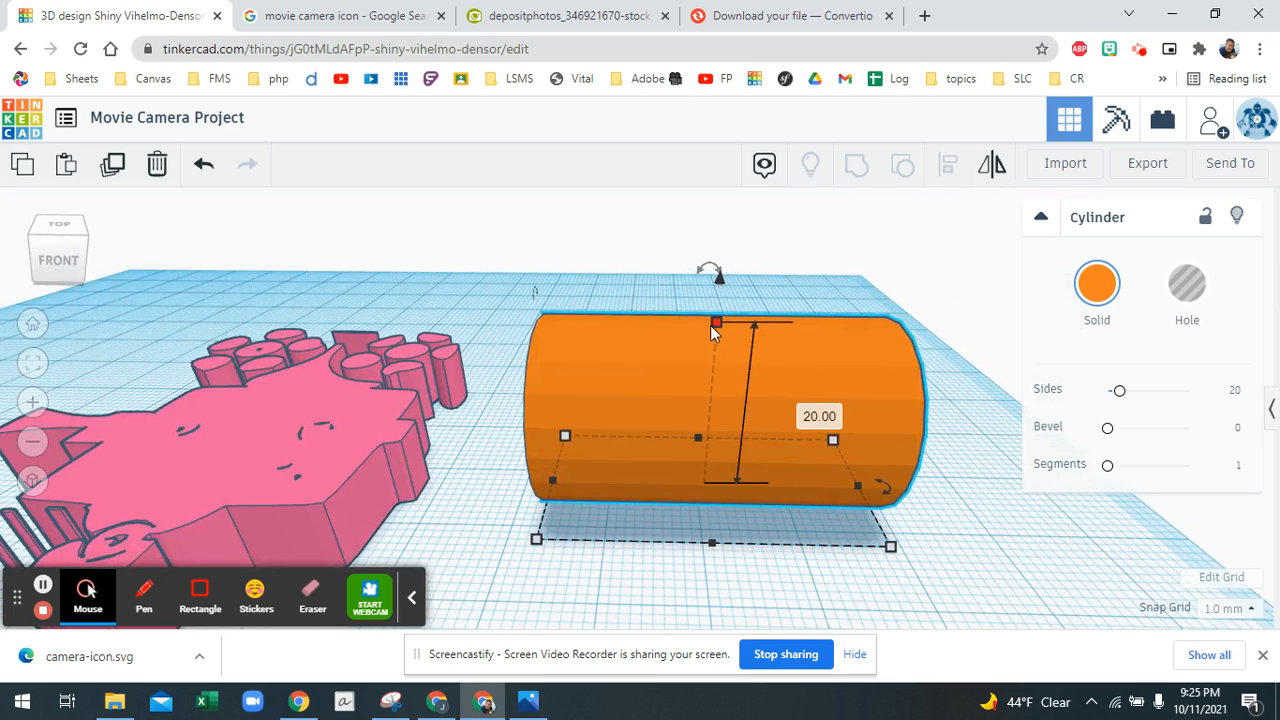
shift+drag(717, 320, 717, 341)
right_drag(707, 354, 685, 440)
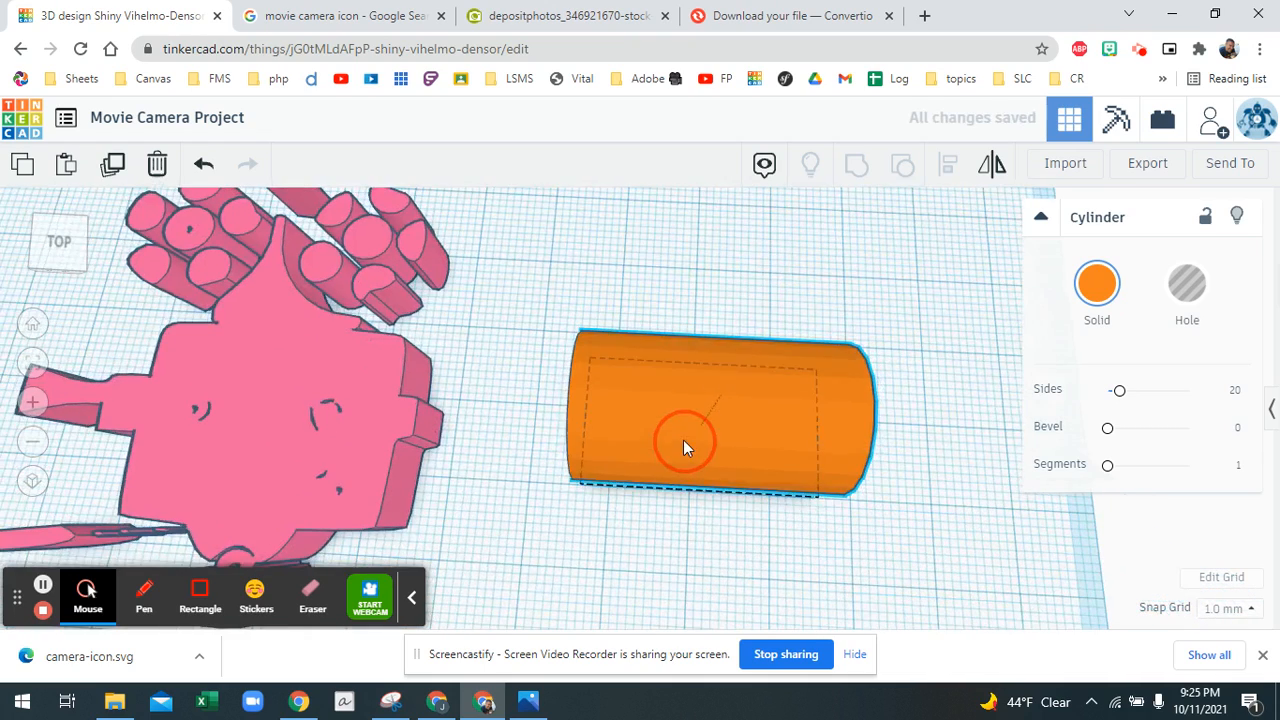
drag(650, 408, 566, 438)
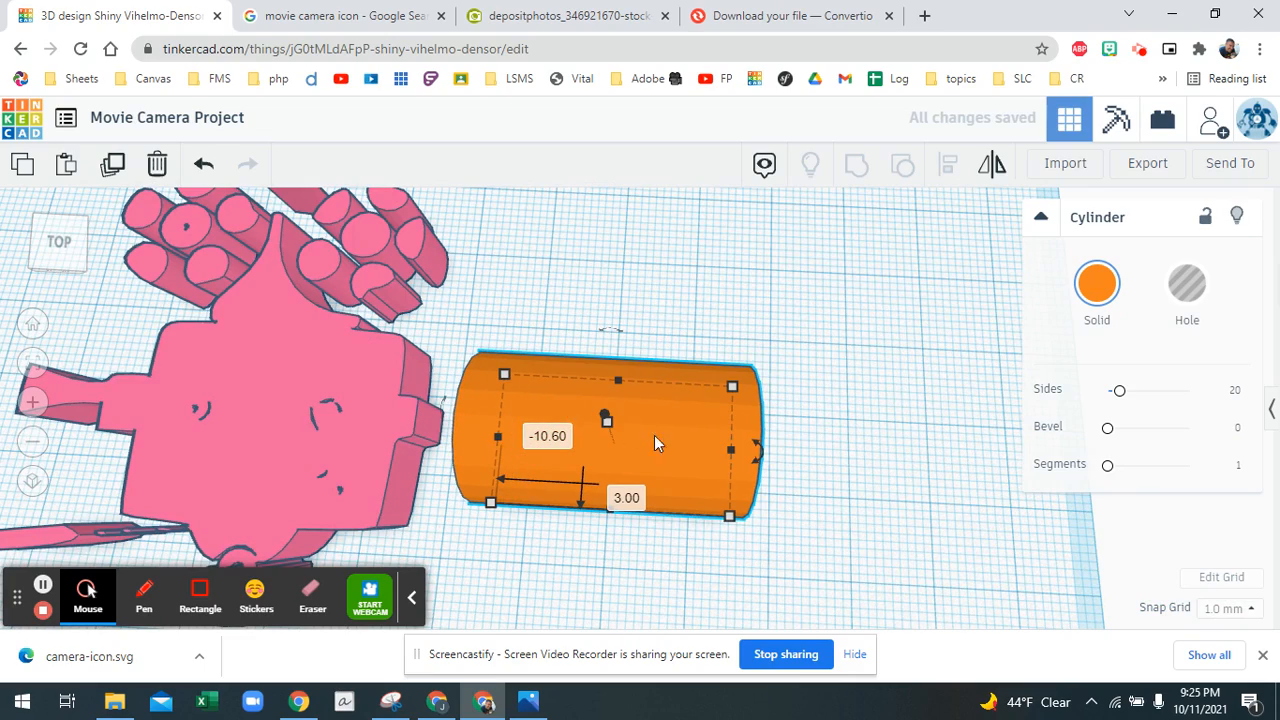
Rotate the cylinder 90° to stand upright and move it away from the camera head.
right_drag(647, 413, 593, 356)
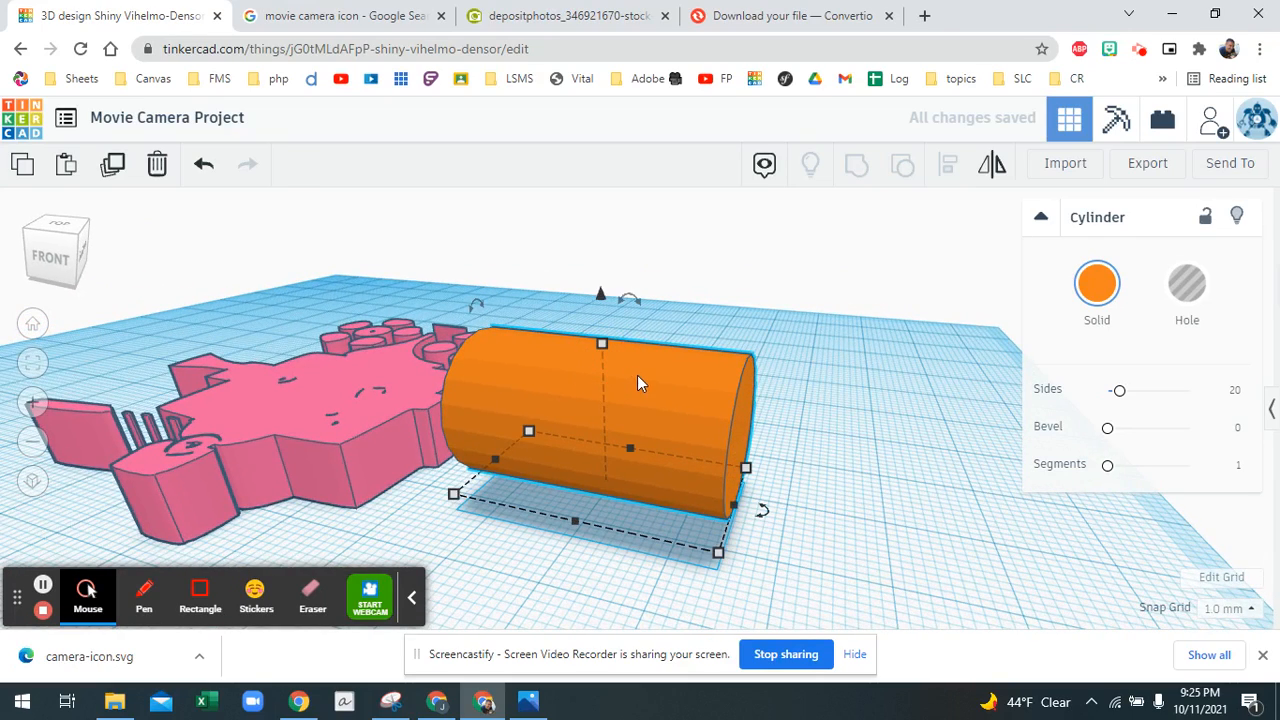
mouse_move(626, 299)
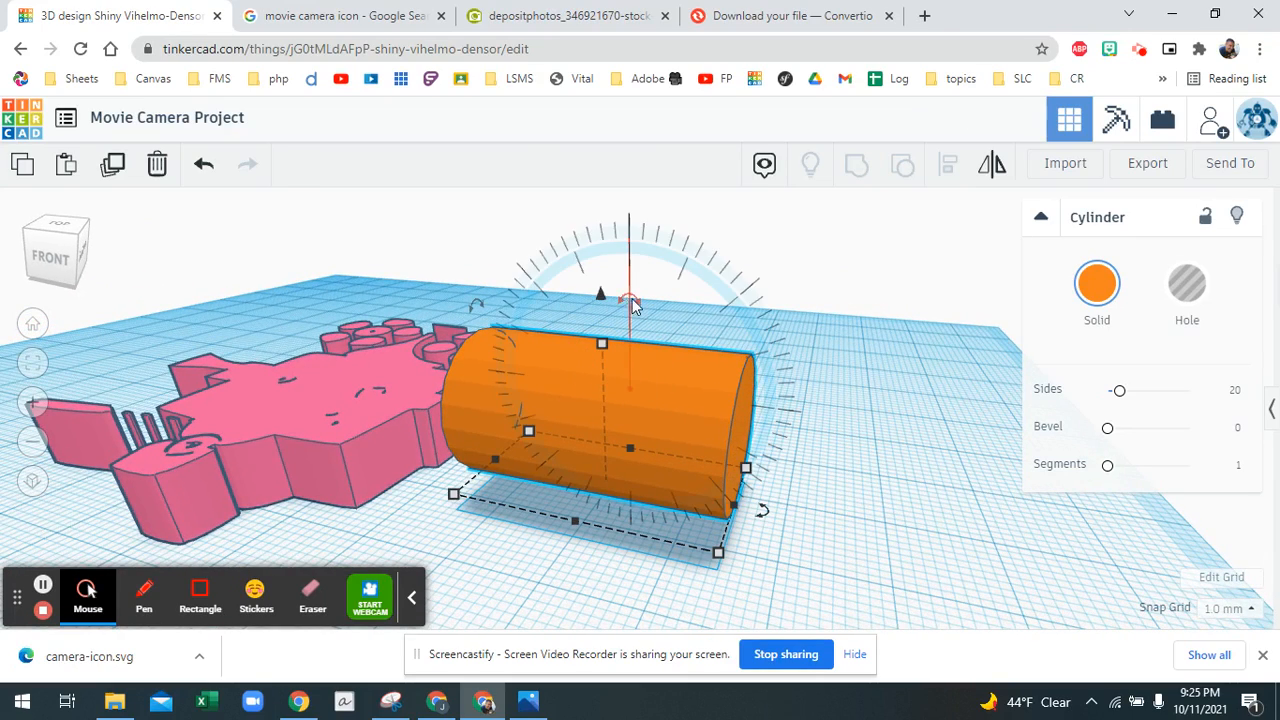
drag(632, 306, 798, 385)
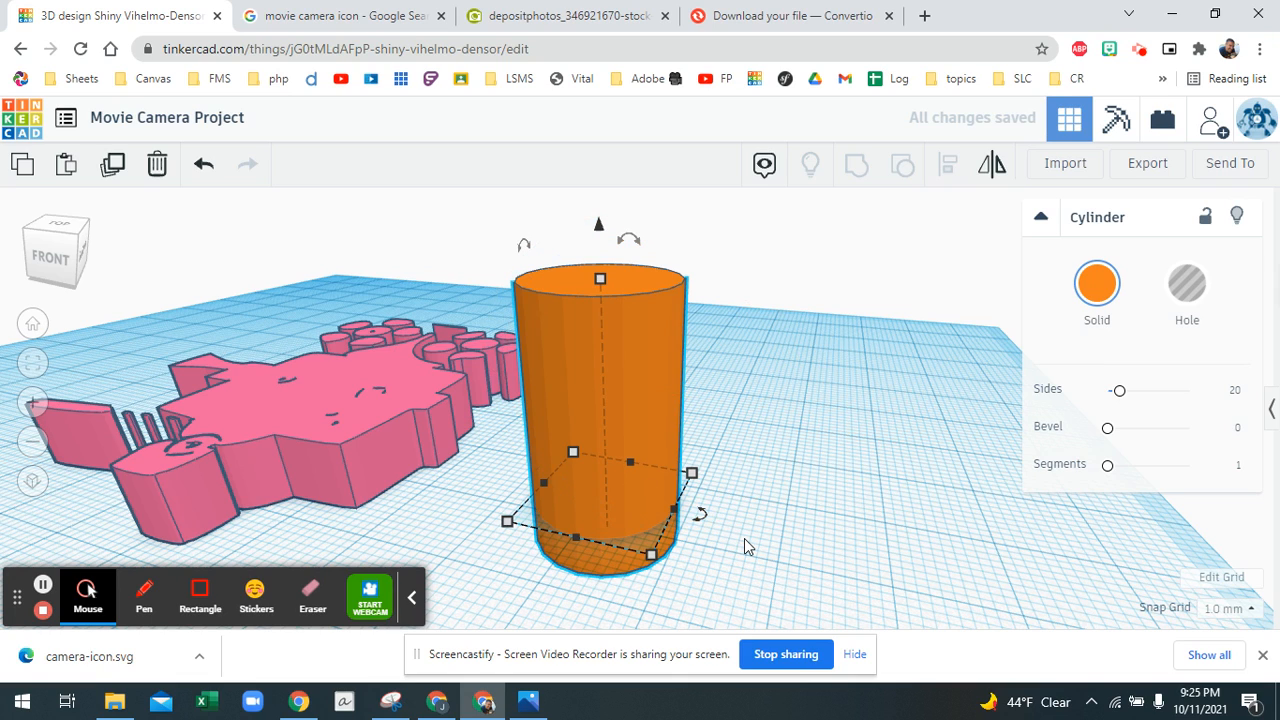
drag(651, 397, 761, 405)
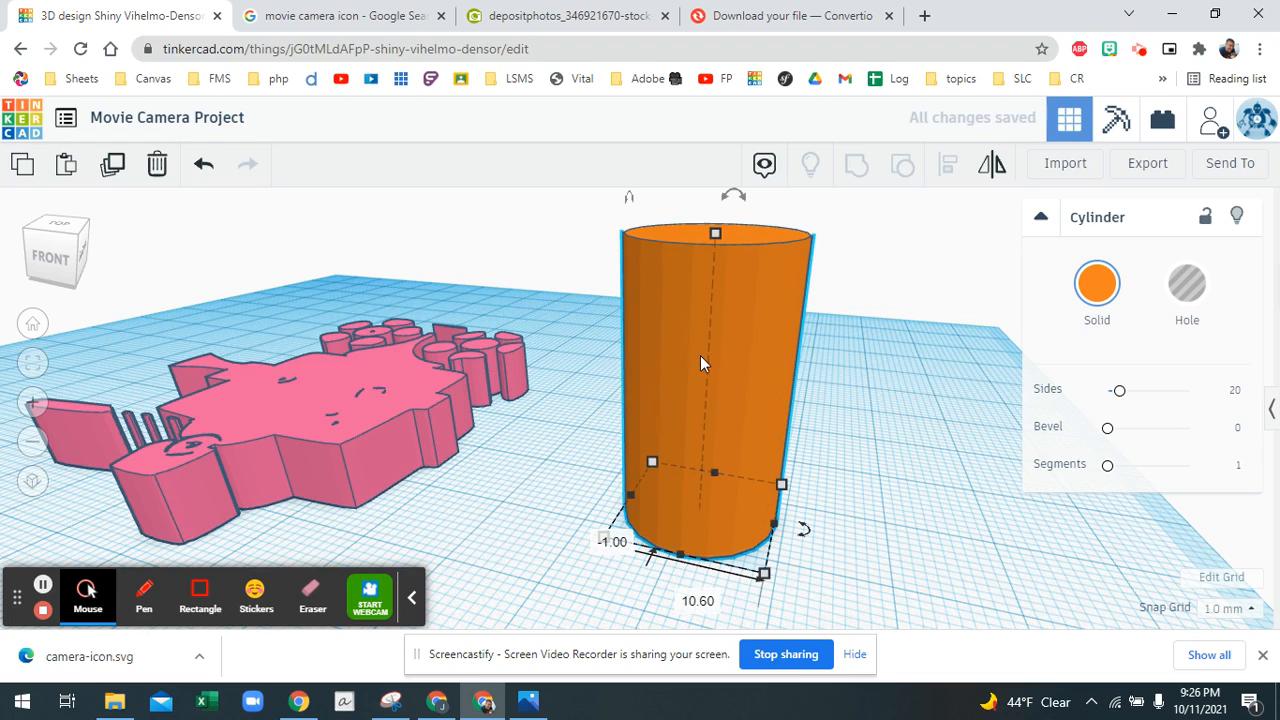
Scale an in-place duplicate of the cylinder down to 28 mm high and turn both cylinders into holes.
click(715, 236)
drag(713, 234, 714, 247)
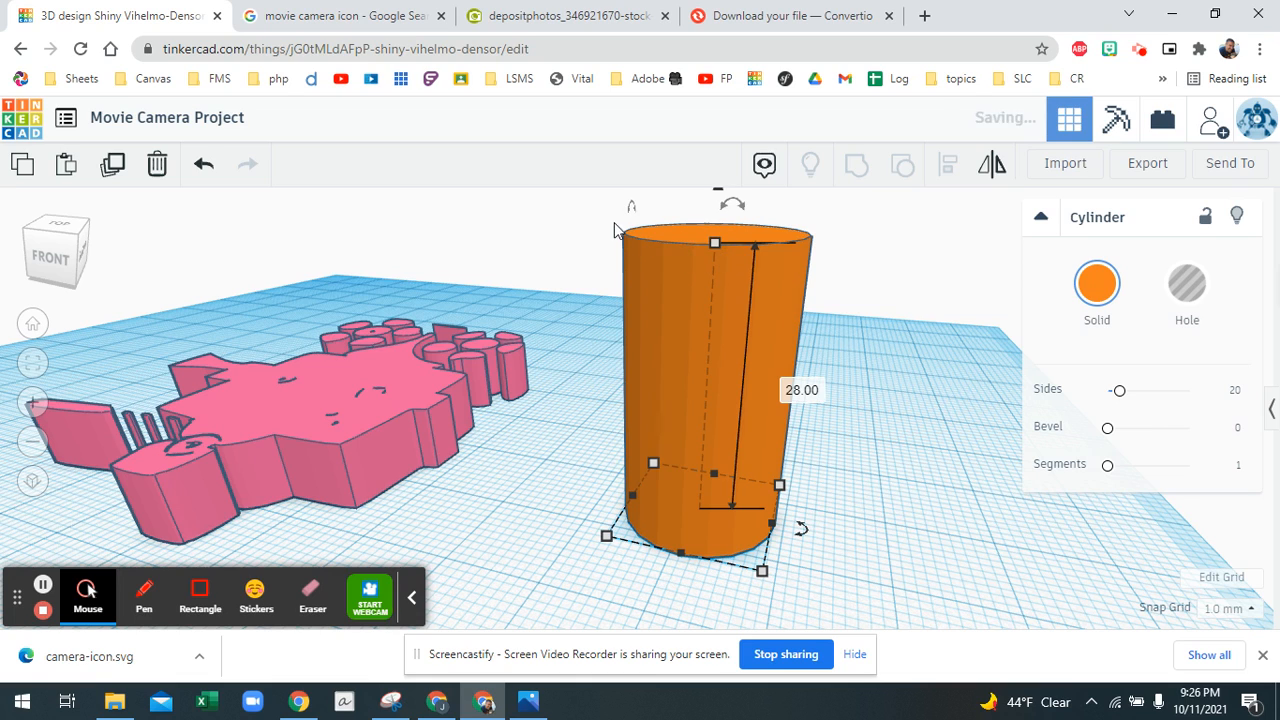
drag(599, 218, 878, 239)
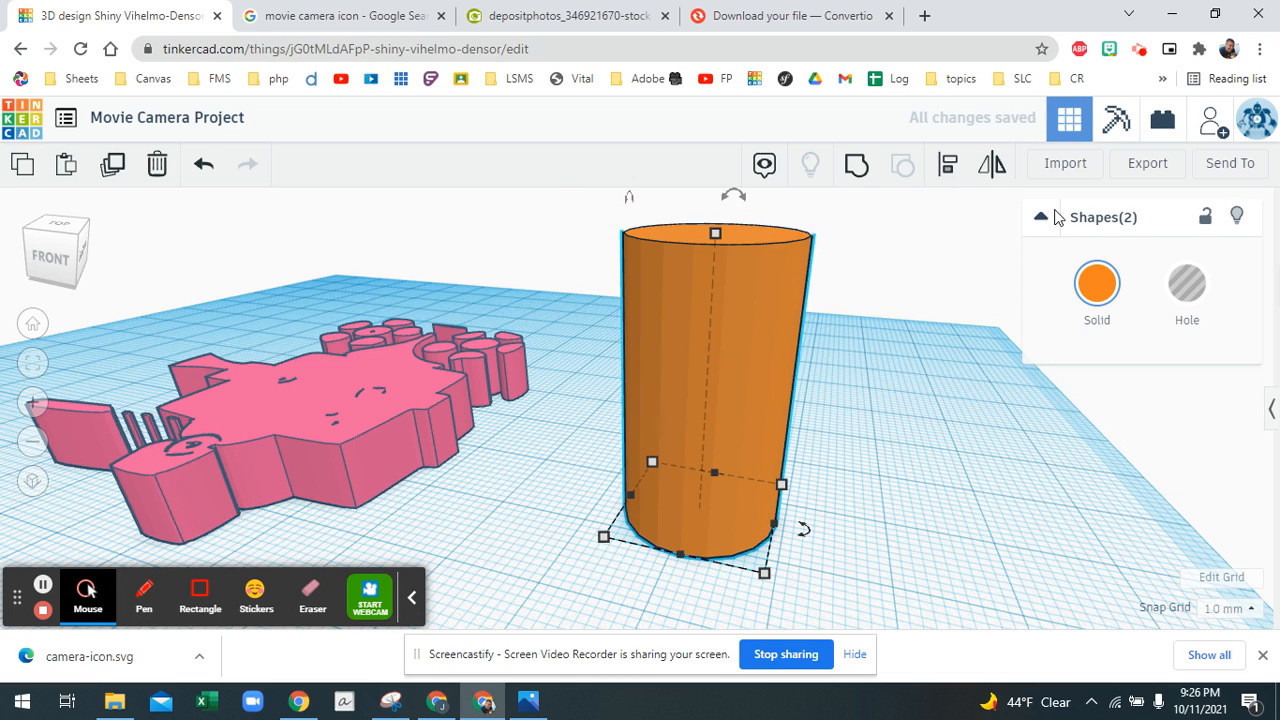
click(1187, 284)
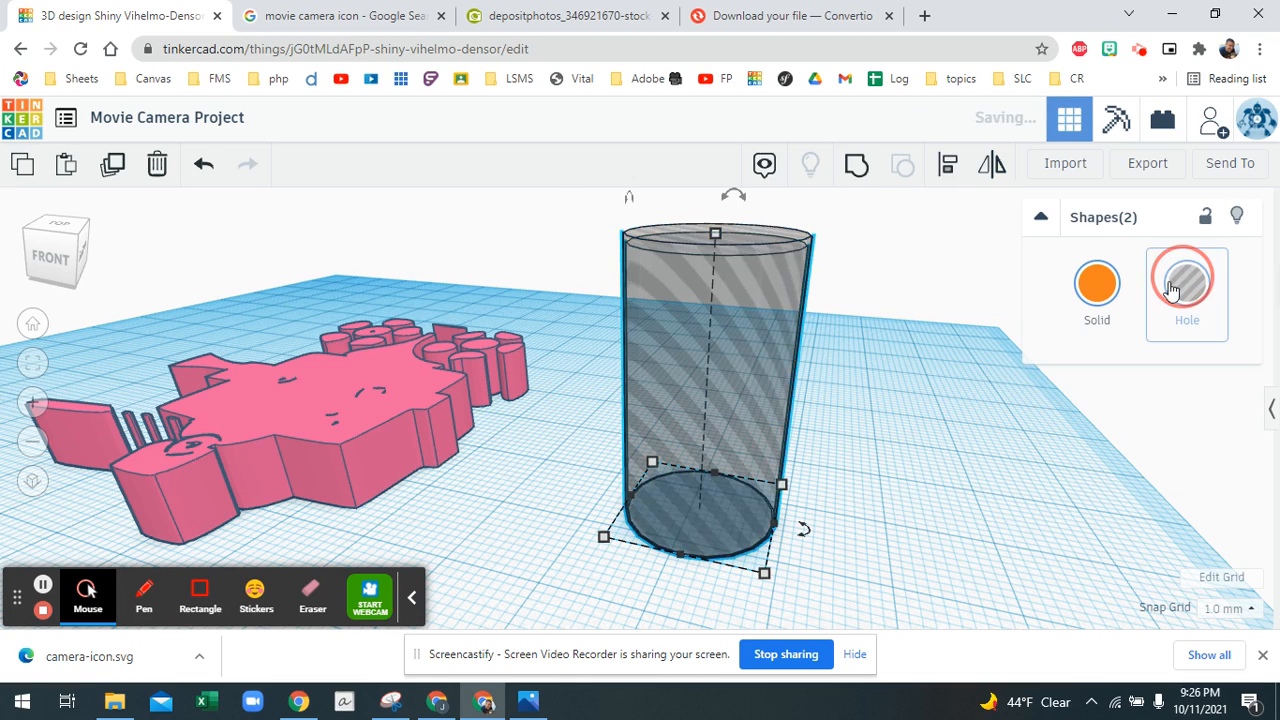
click(890, 320)
right_drag(842, 347, 734, 248)
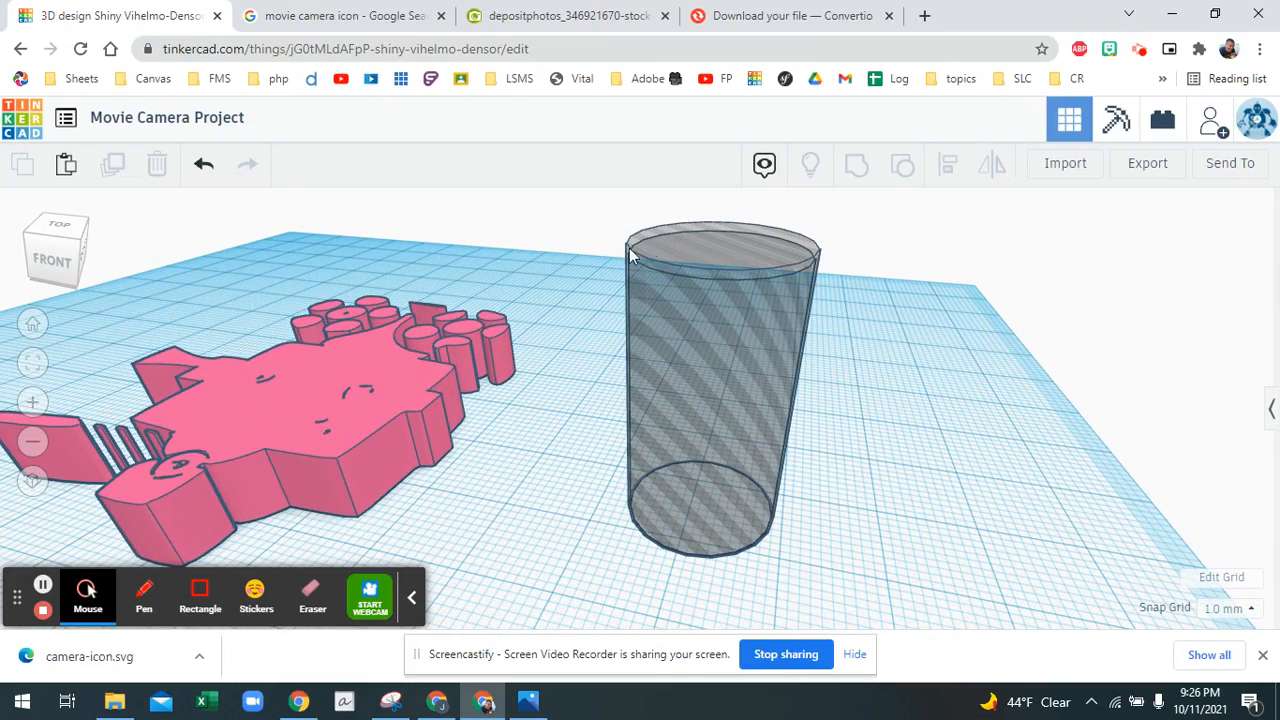
Hide the outer cylinder to isolate the inner copy, and scale the inner one down to 27 mm high.
click(676, 243)
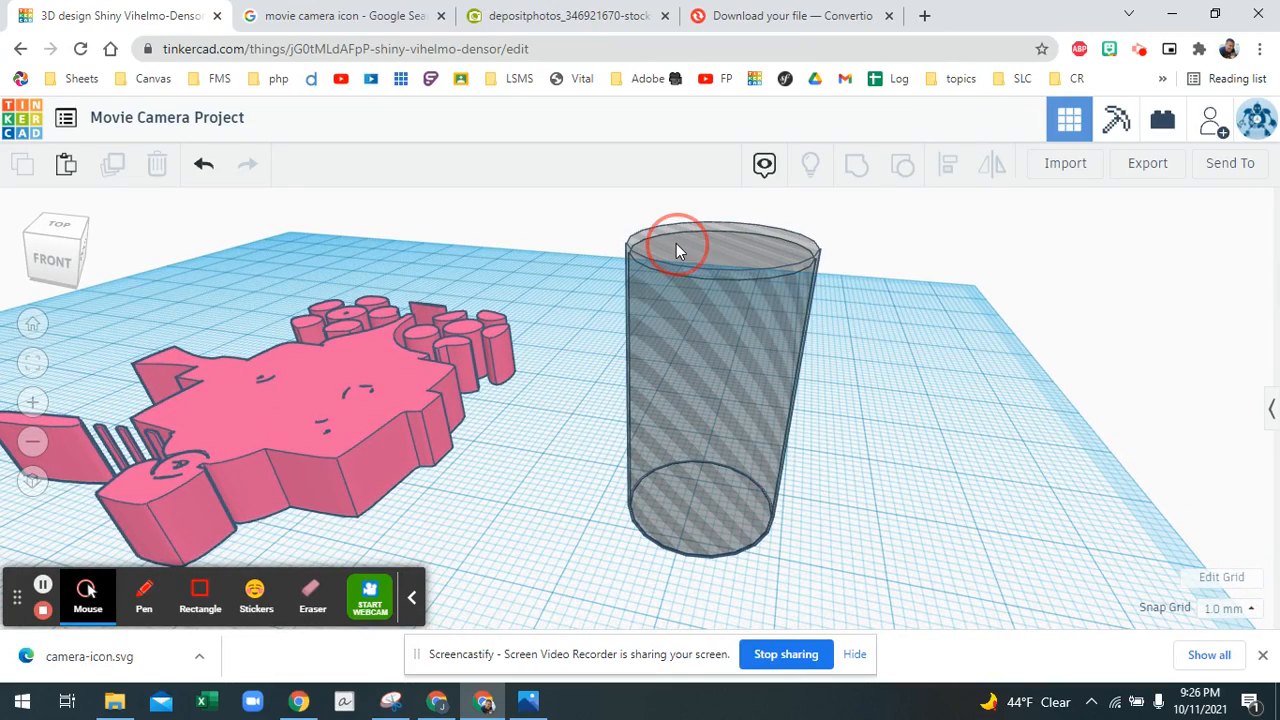
click(800, 255)
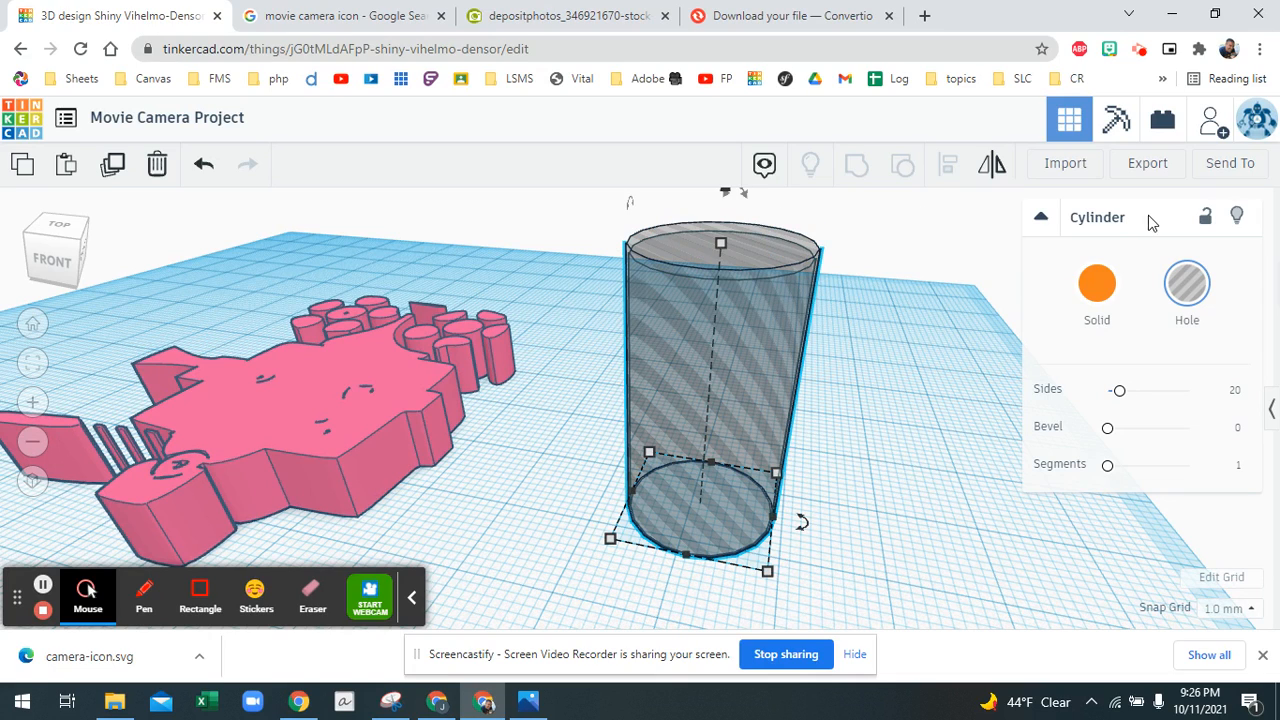
click(1237, 217)
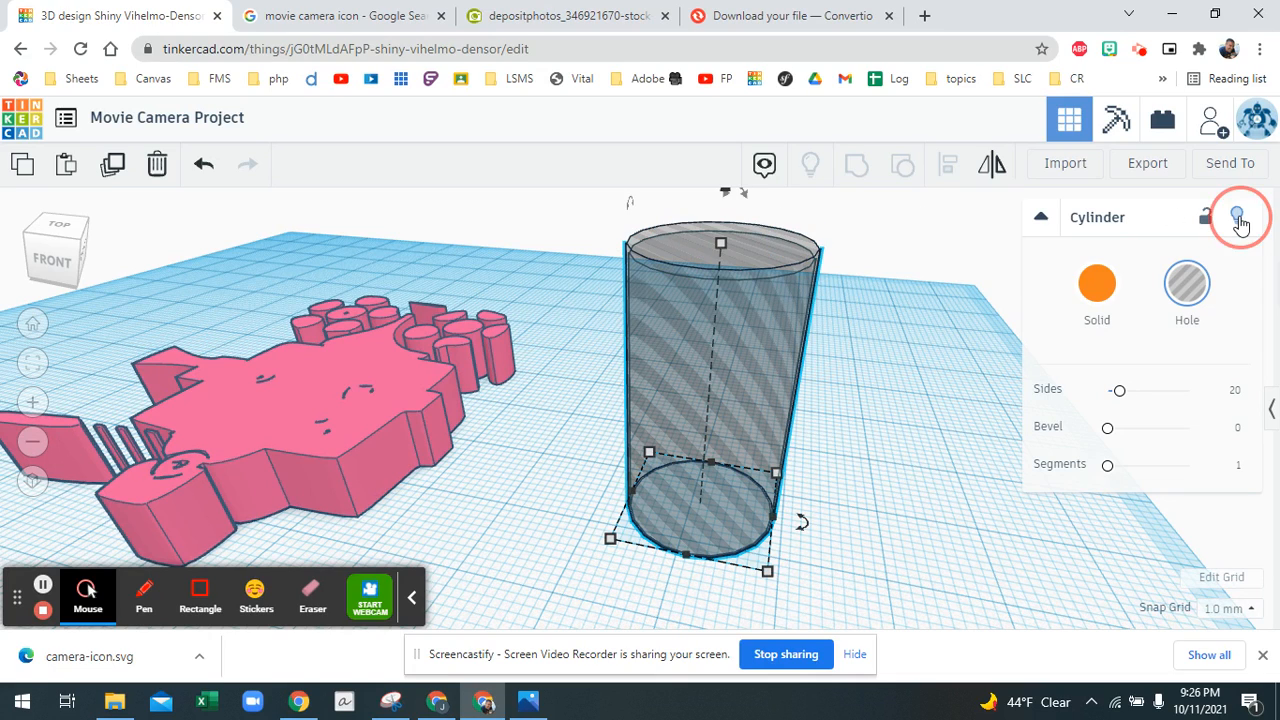
click(718, 254)
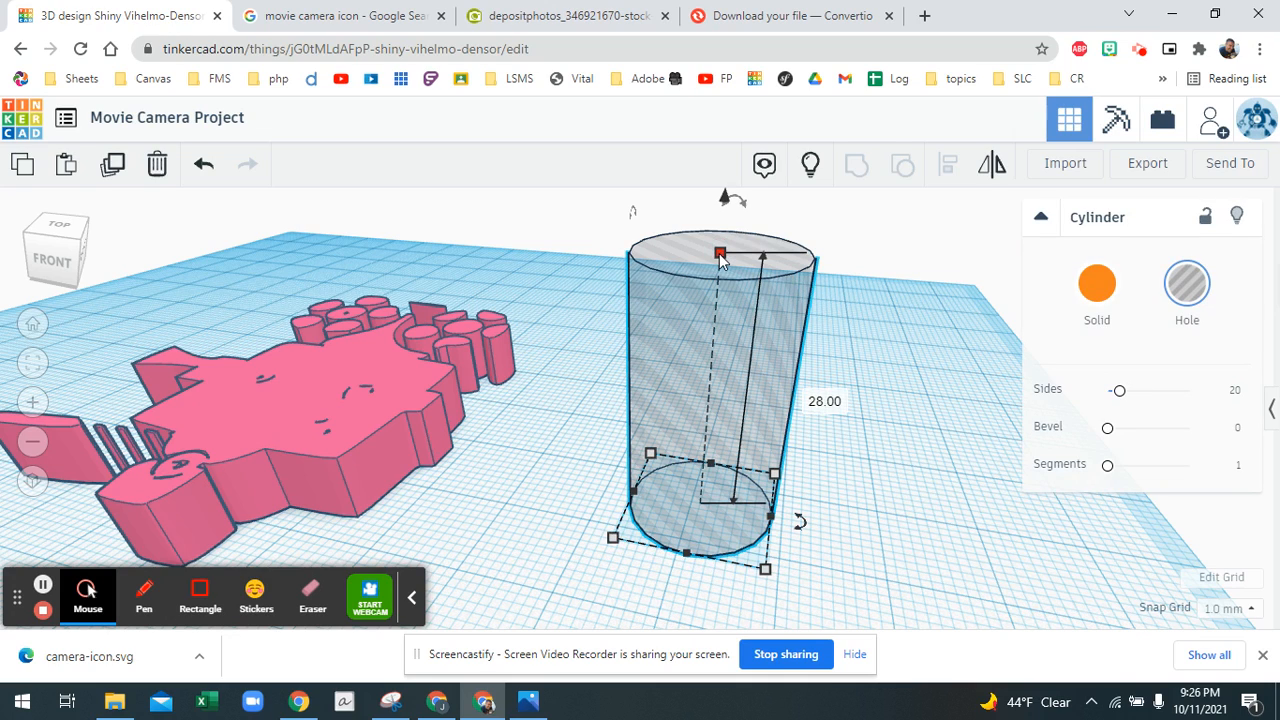
drag(720, 254, 719, 264)
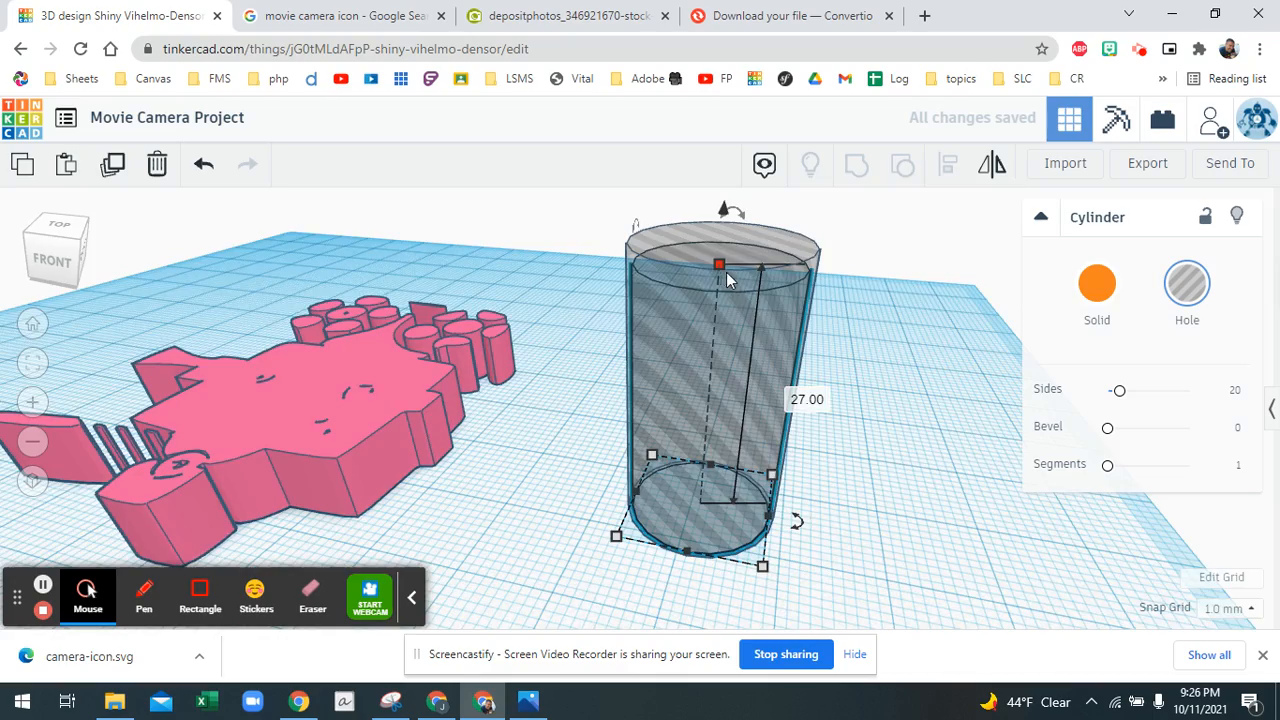
Stretch the inner hole cylinder's height so that its top extends above the outer cylinder's rim.
mouse_move(727, 280)
right_down()
mouse_move(766, 226)
mouse_move(729, 263)
right_up()
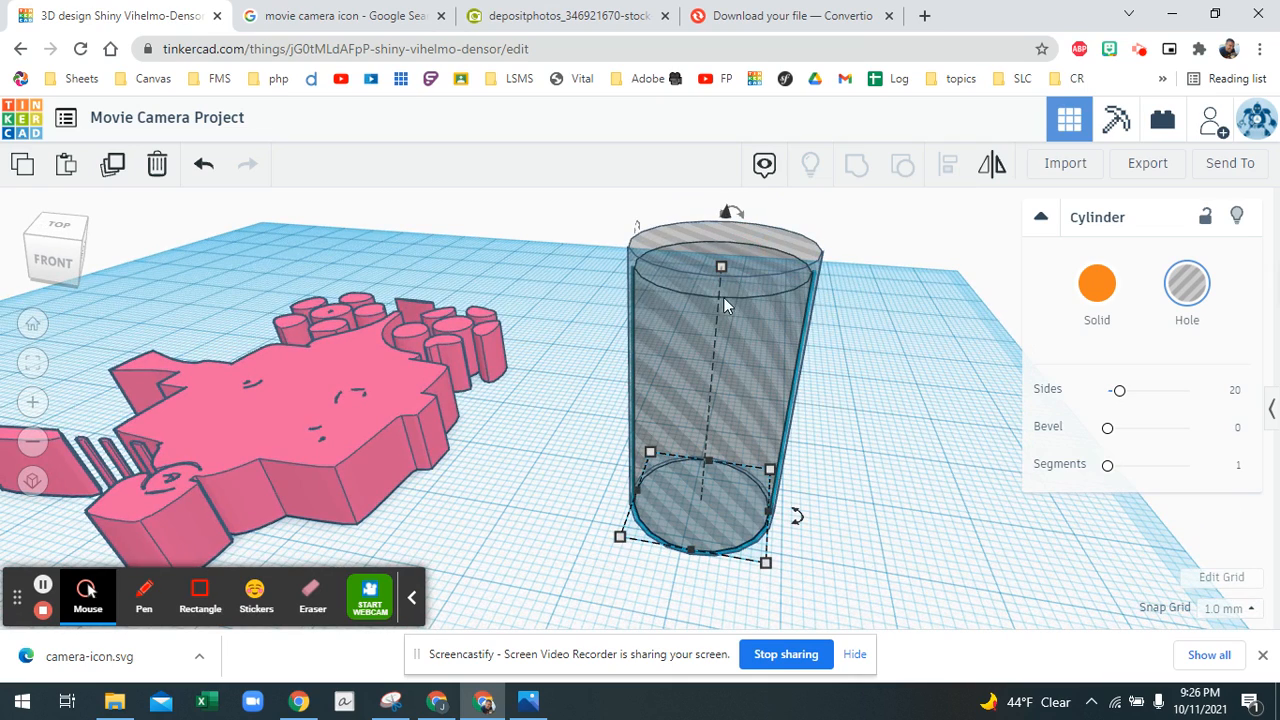
drag(722, 268, 727, 218)
right_drag(780, 277, 788, 251)
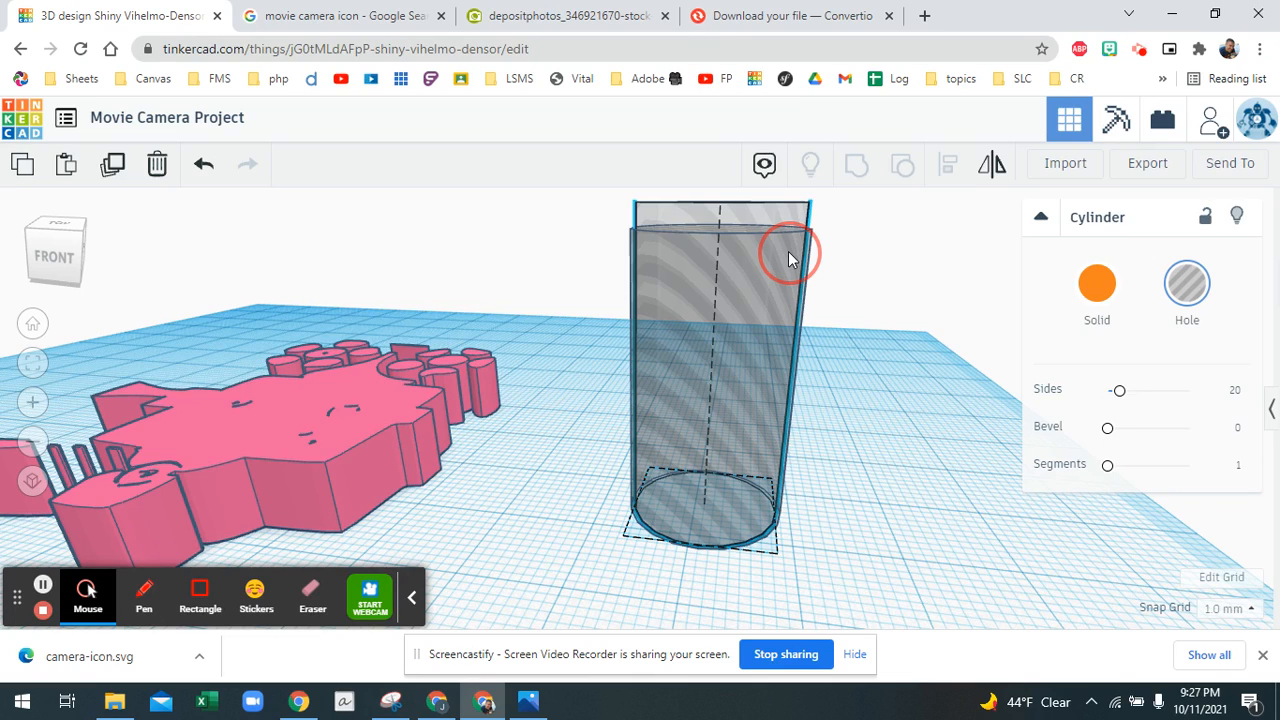
right_drag(788, 251, 787, 270)
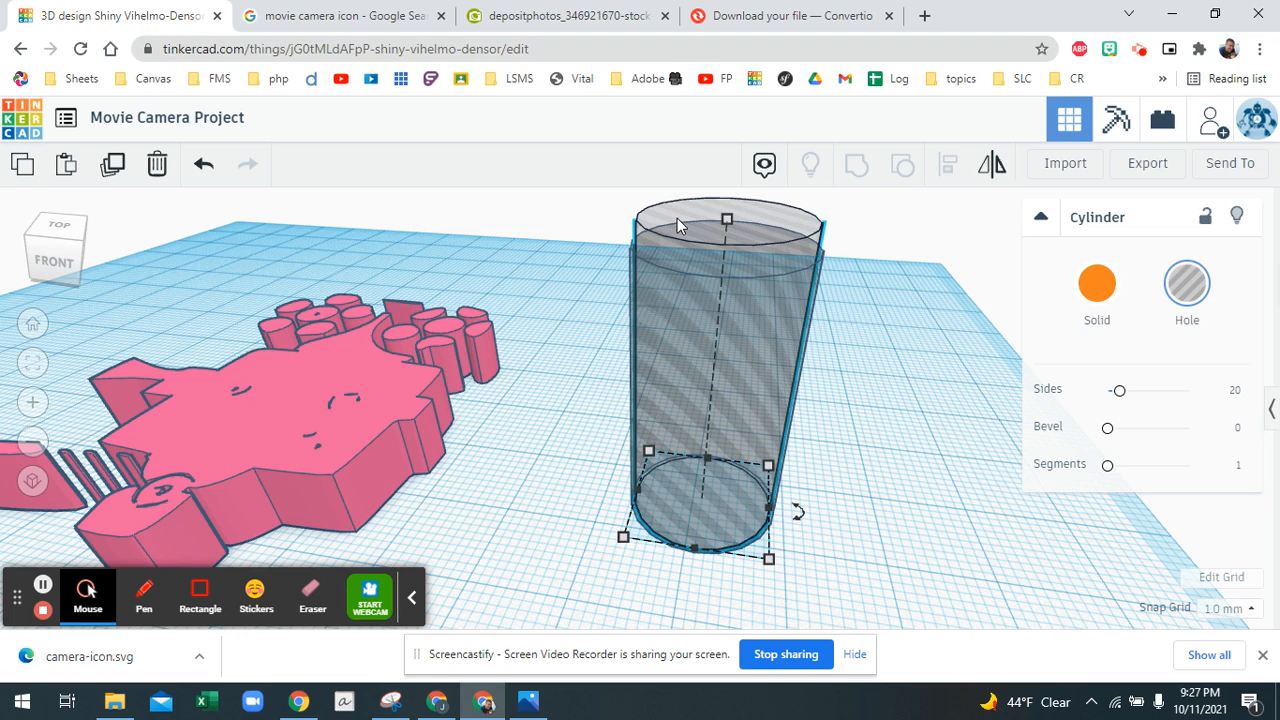
Raise the inner hole cylinder until its base sits just below the outer cylinder's rim.
key(ctrl+Up)
key(ctrl+Up)
key(ctrl+Up)
key(ctrl+Up)
key(ctrl+Up)
key(ctrl+Up)
key(ctrl+Up)
key(ctrl+Up)
key(ctrl+Up)
key(ctrl+Up)
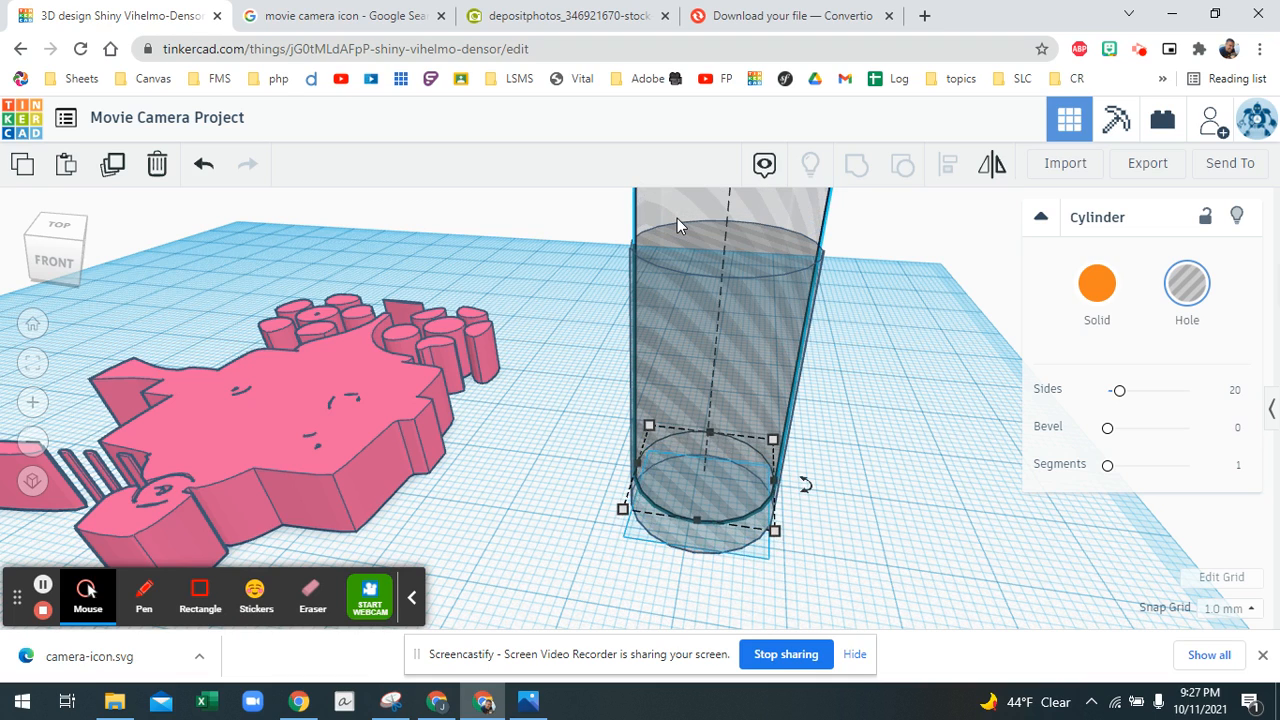
key(ctrl+Up)
key(ctrl+Up)
key(ctrl+Up)
key(ctrl+Up)
key(ctrl+Up)
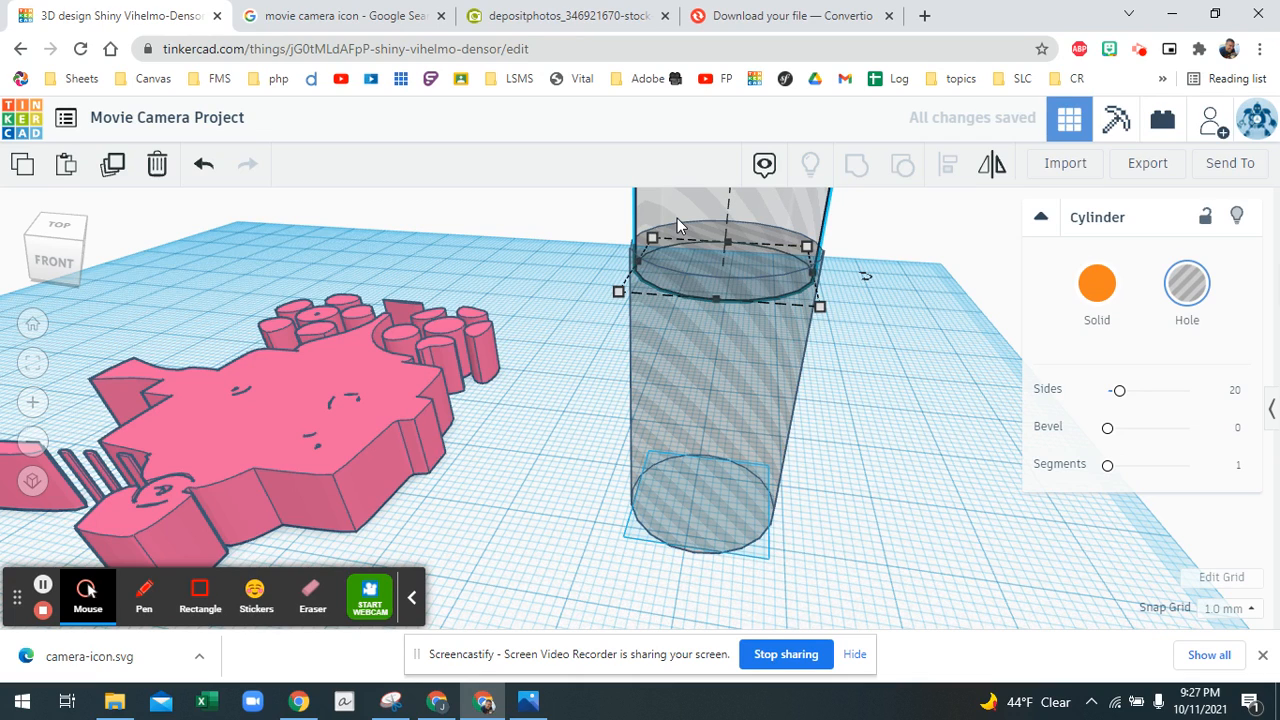
click(830, 371)
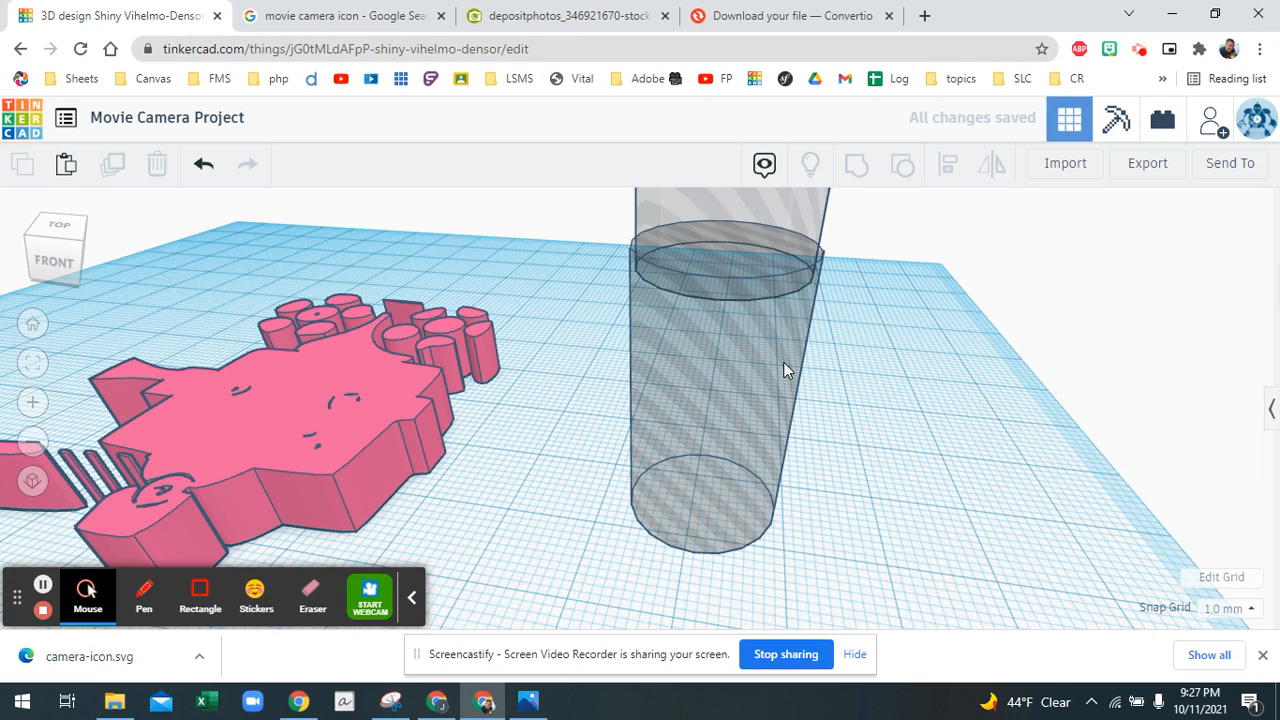
Change the lower hole cylinder, which overlaps the taller hole cylinder, into a solid.
click(766, 372)
click(1090, 287)
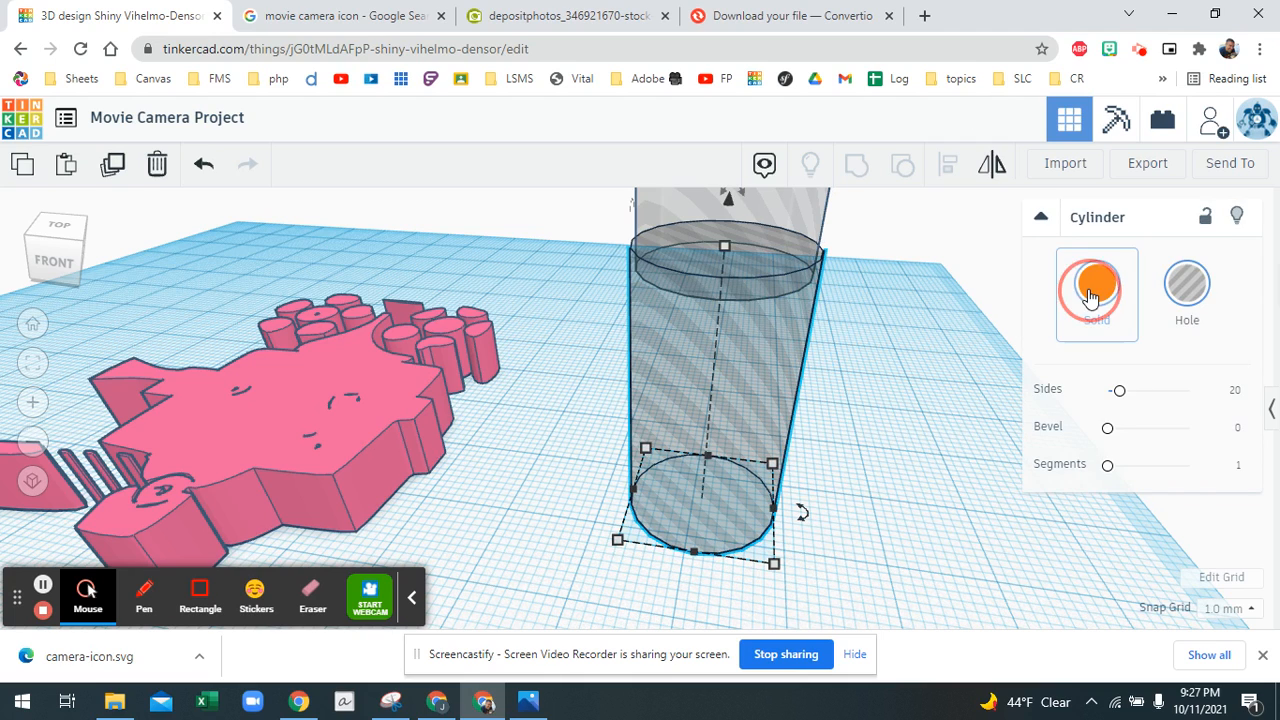
Try grouping the solid cylinder with the hole cylinder to hollow it out, and undo the grouping.
click(790, 263)
shift+click(718, 297)
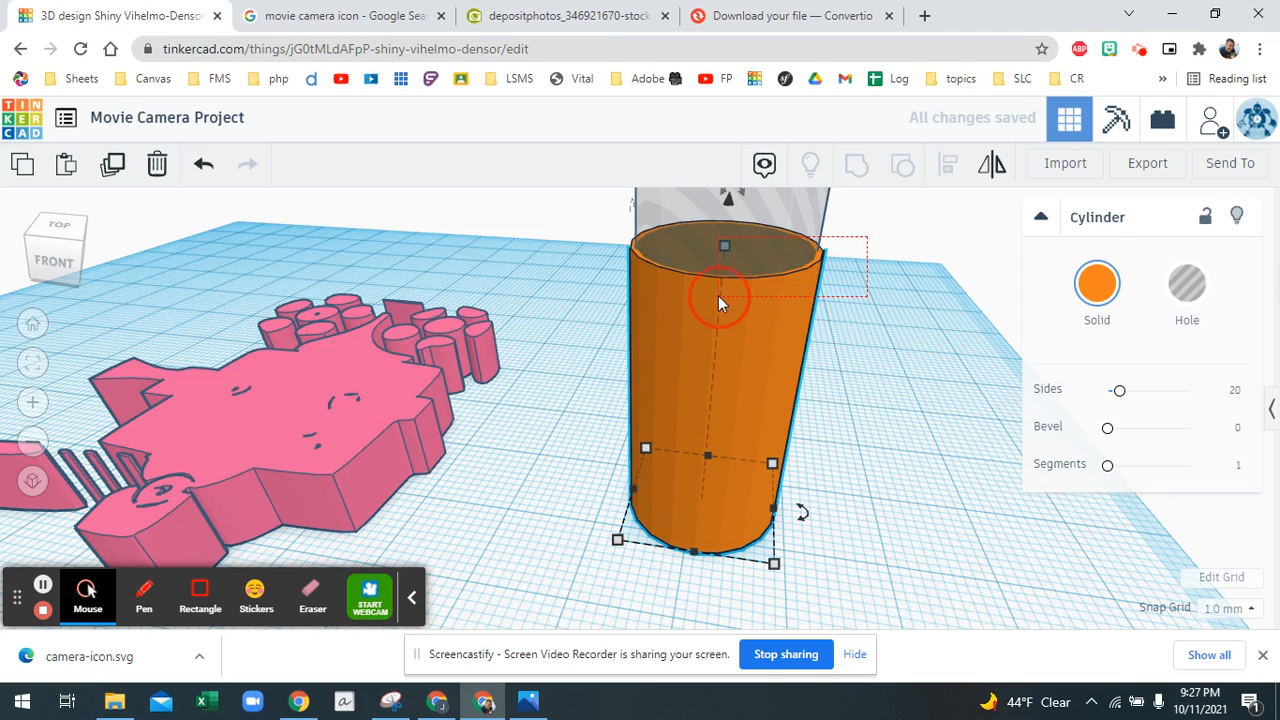
click(855, 170)
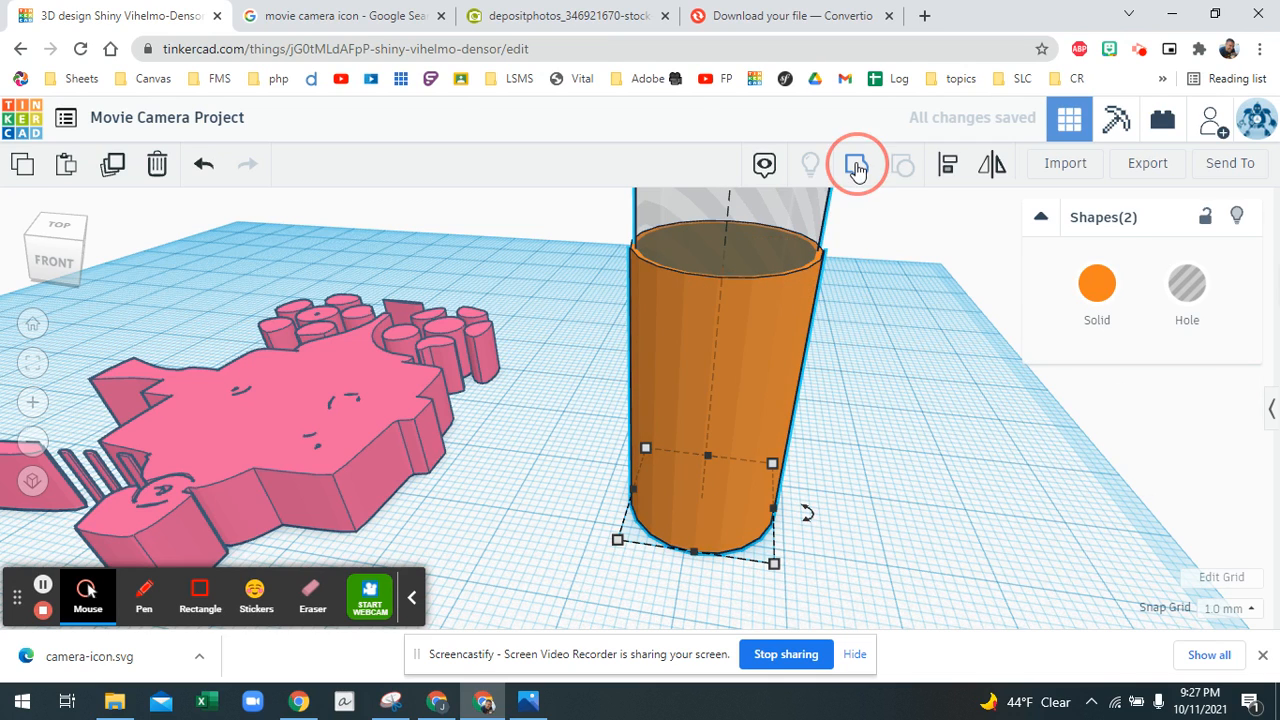
right_drag(855, 266, 876, 248)
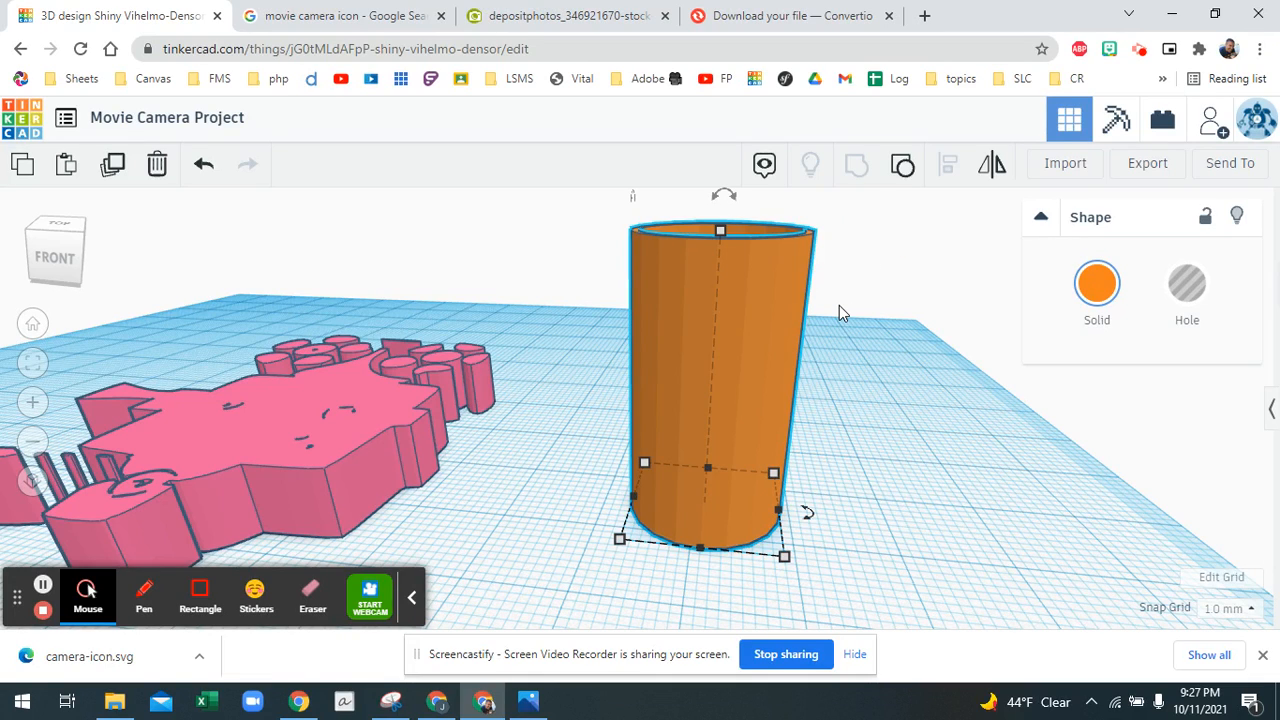
key(ctrl+z)
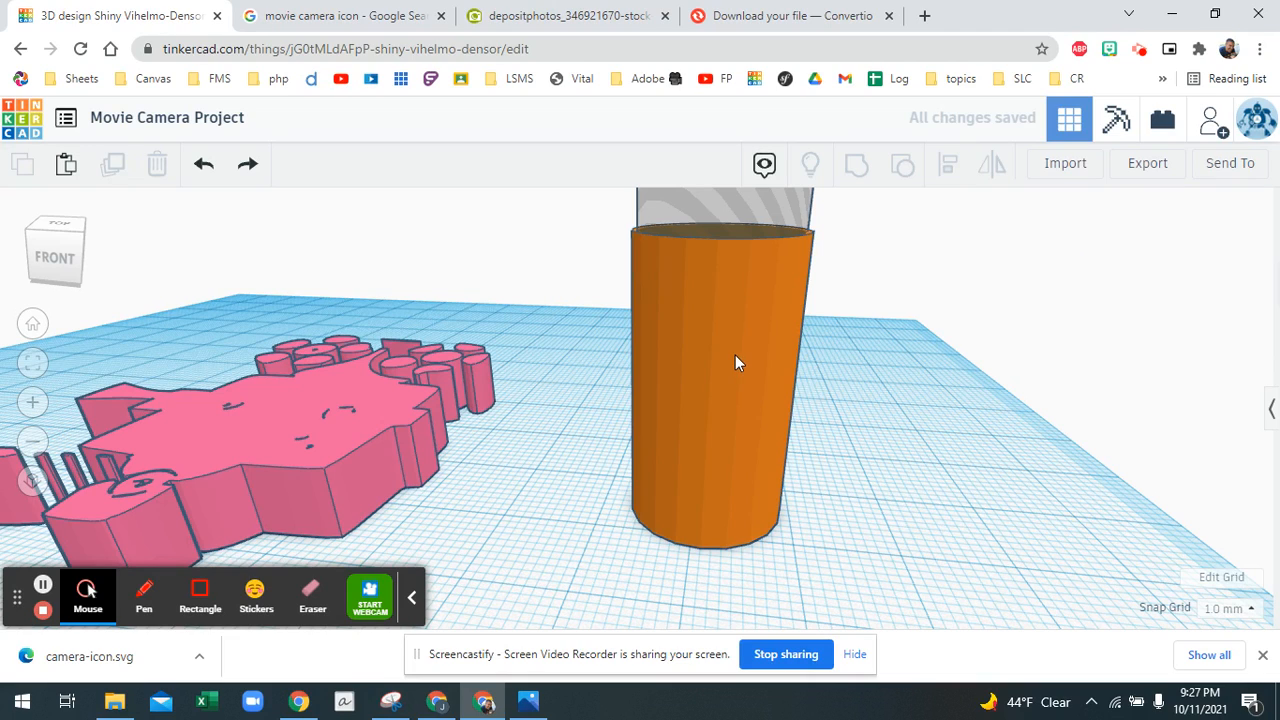
Duplicate the solid orange cylinder in place.
click(693, 357)
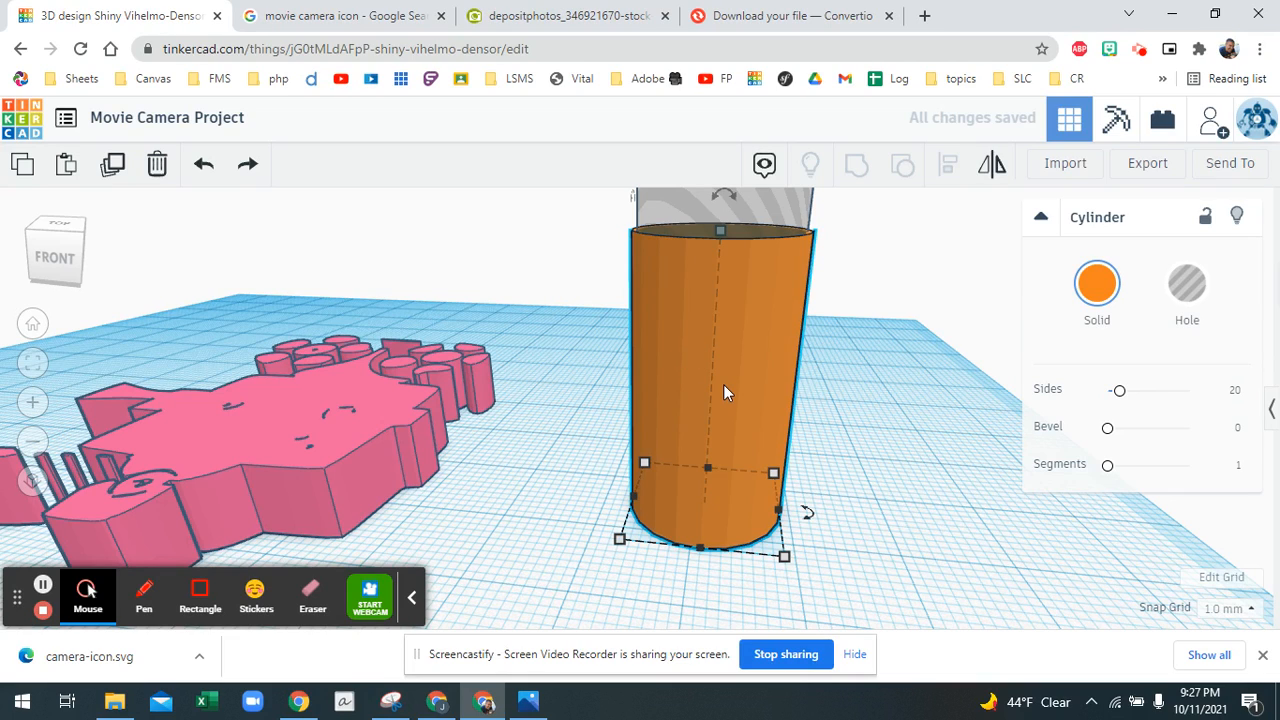
key(ctrl+d)
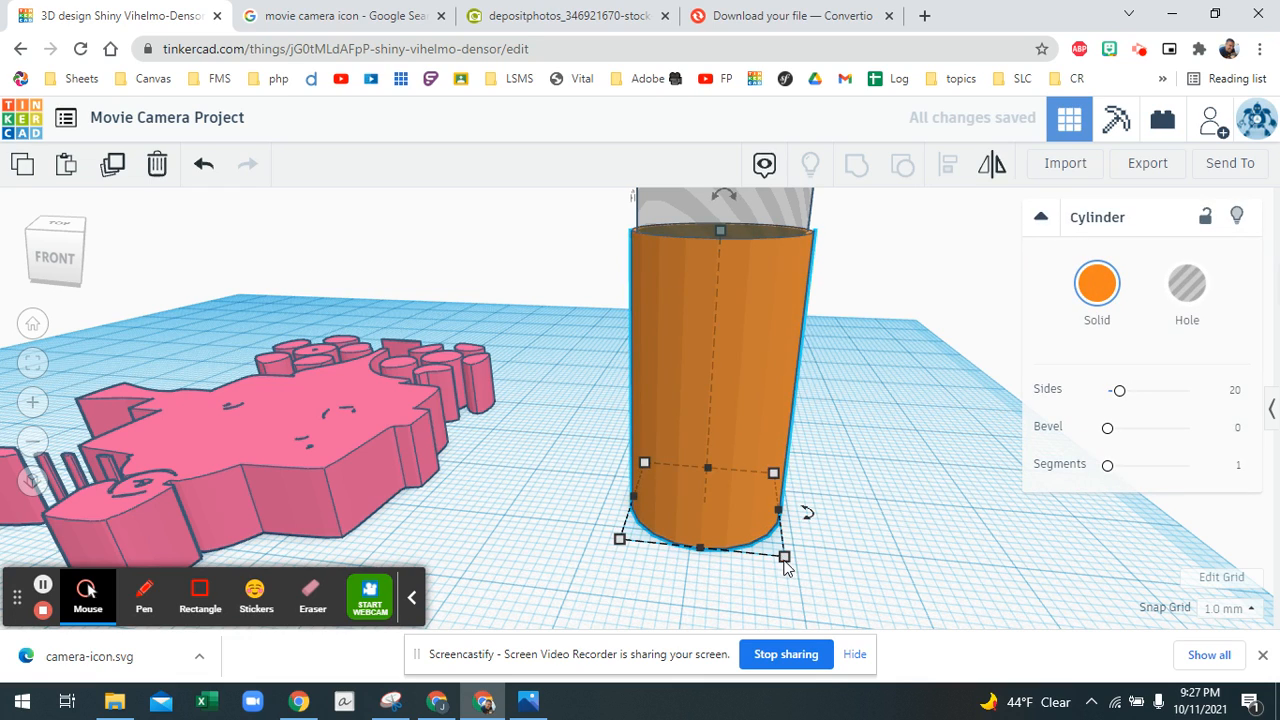
Try enlarging the duplicated cylinder proportionally and lowering its height to 28 mm, and undo these size changes.
mouse_move(786, 557)
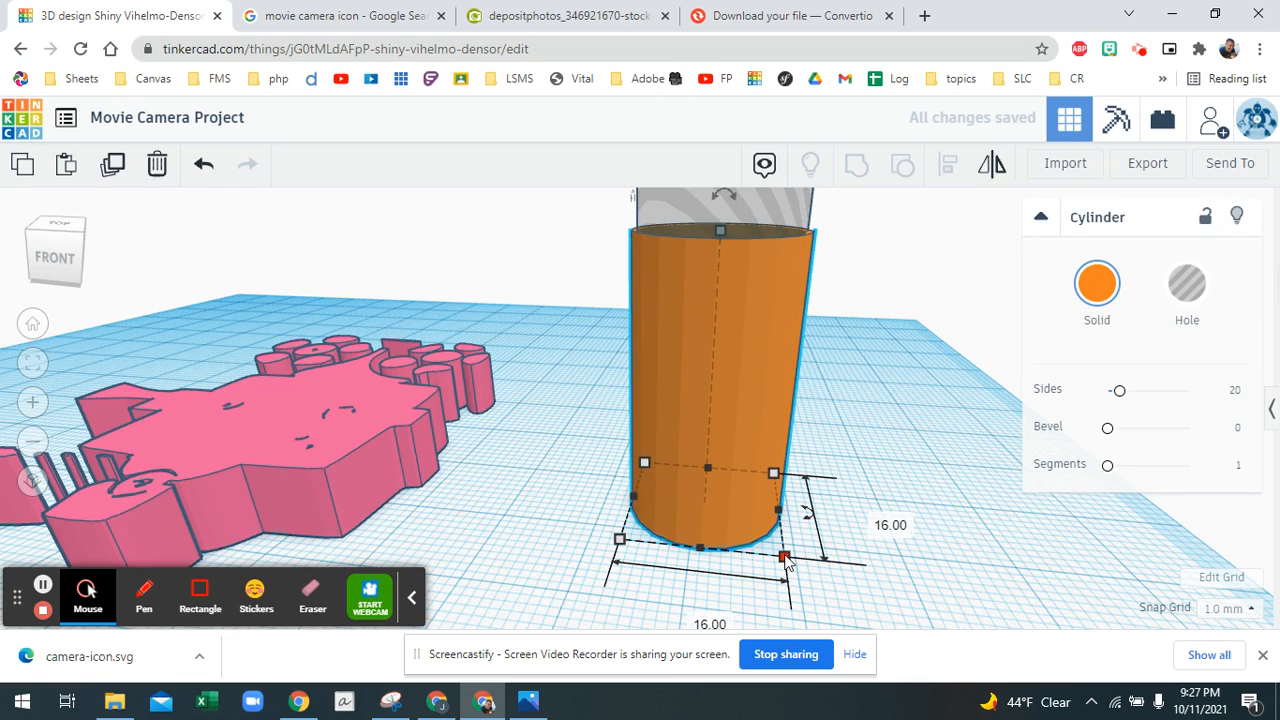
click(785, 558)
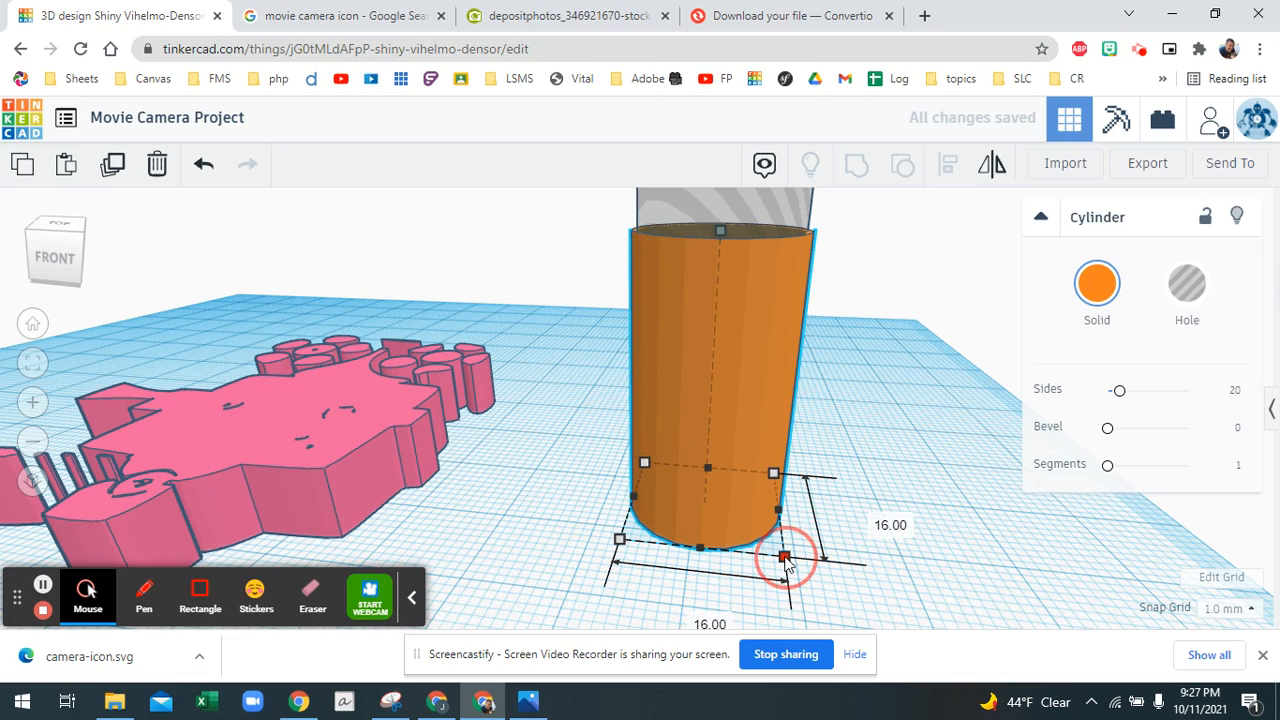
drag(786, 562, 799, 572)
scroll(797, 488, up, 1)
scroll(797, 488, down, 3)
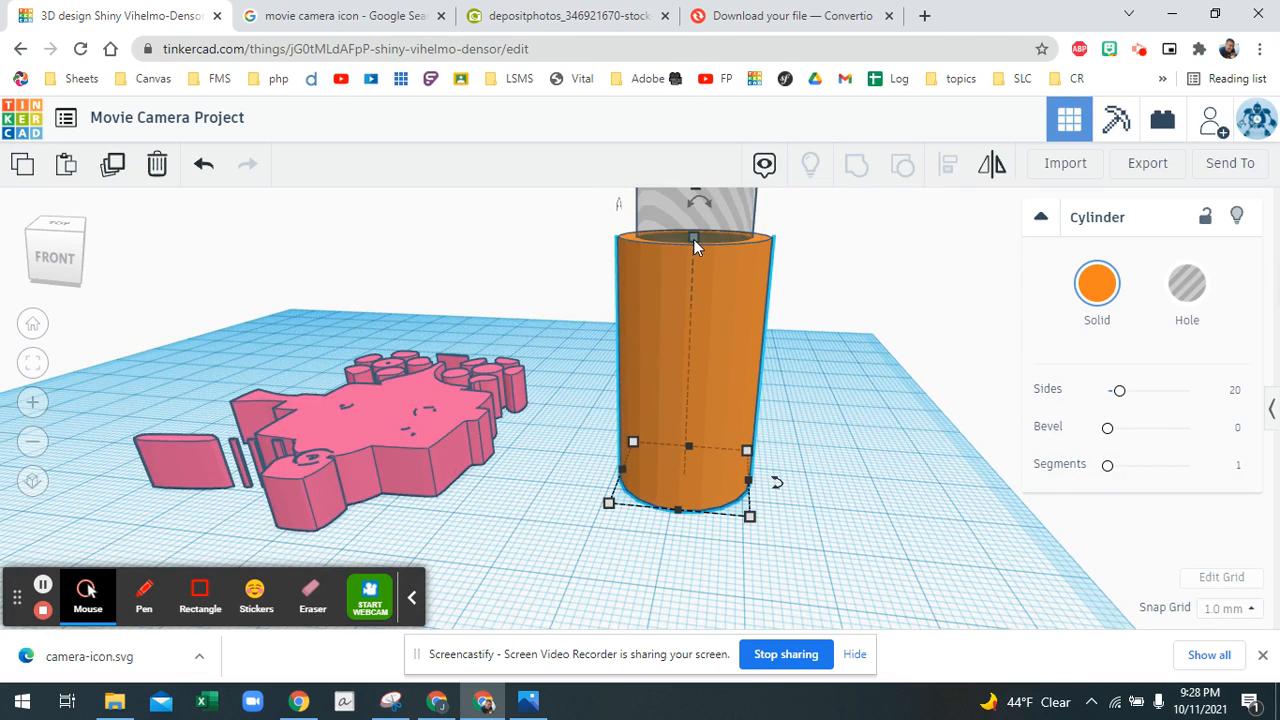
drag(693, 239, 692, 302)
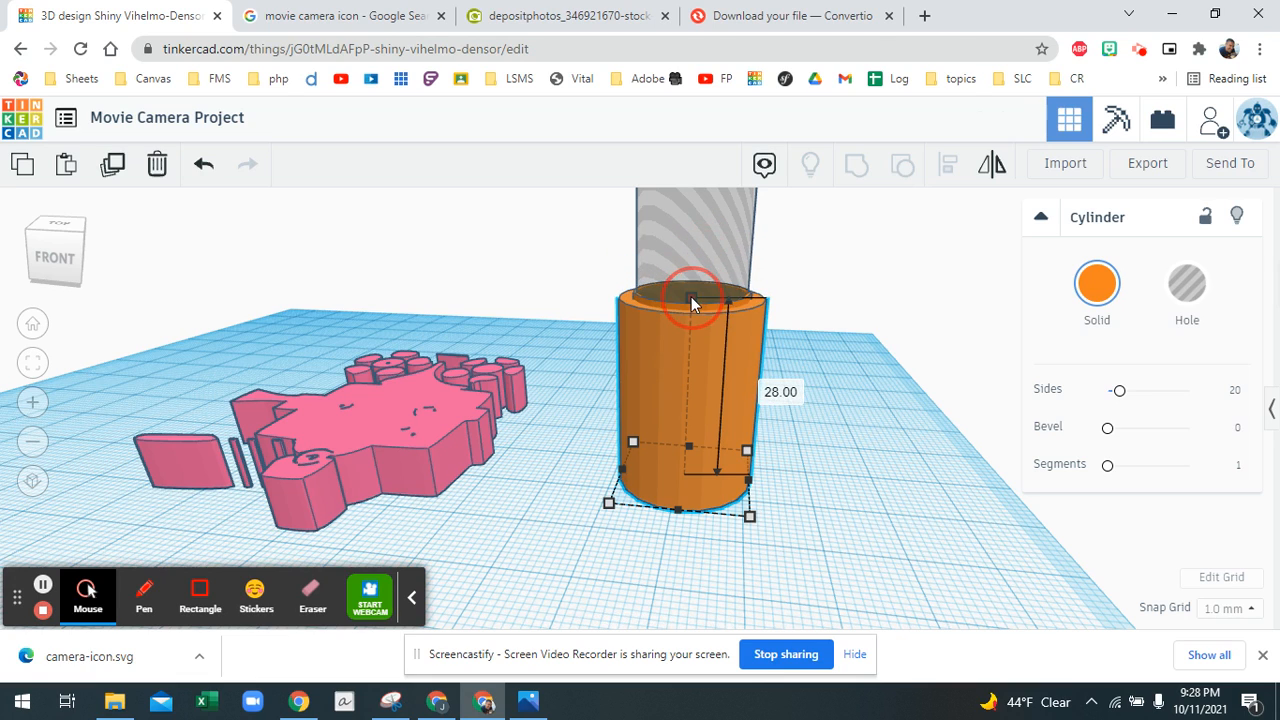
key(ctrl+z)
click(813, 334)
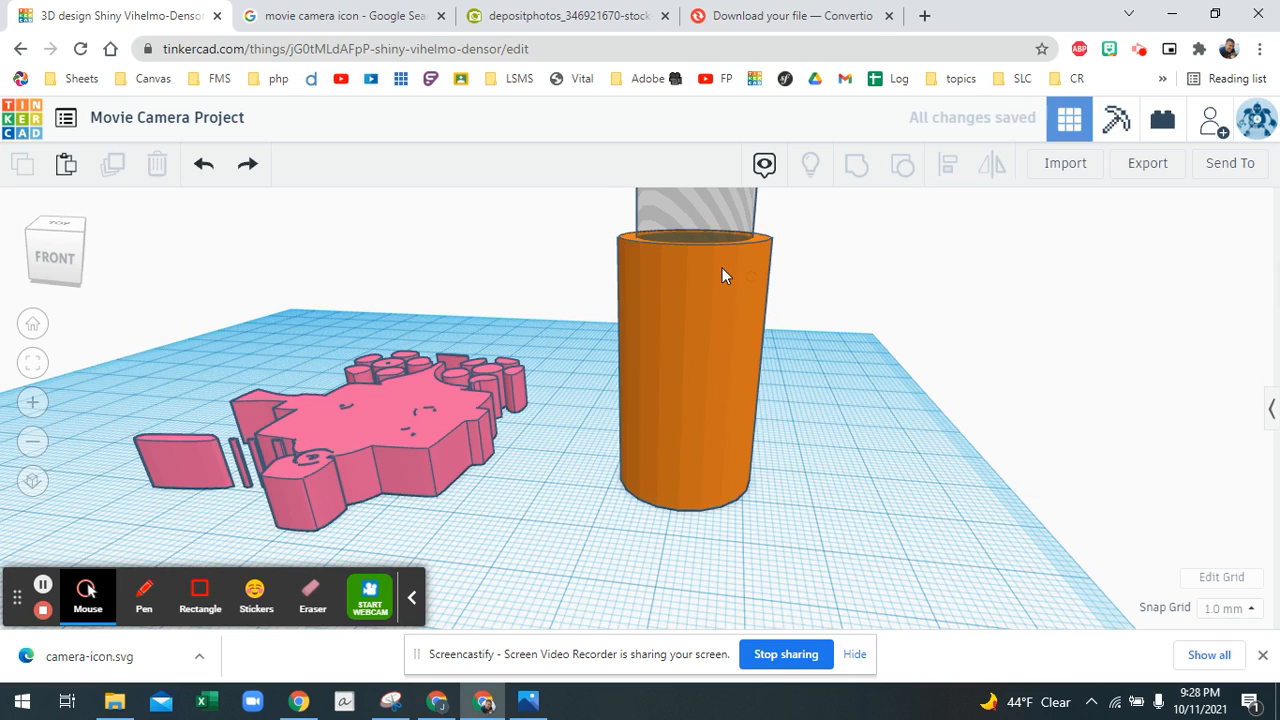
click(729, 333)
drag(692, 238, 689, 302)
key(ctrl+z)
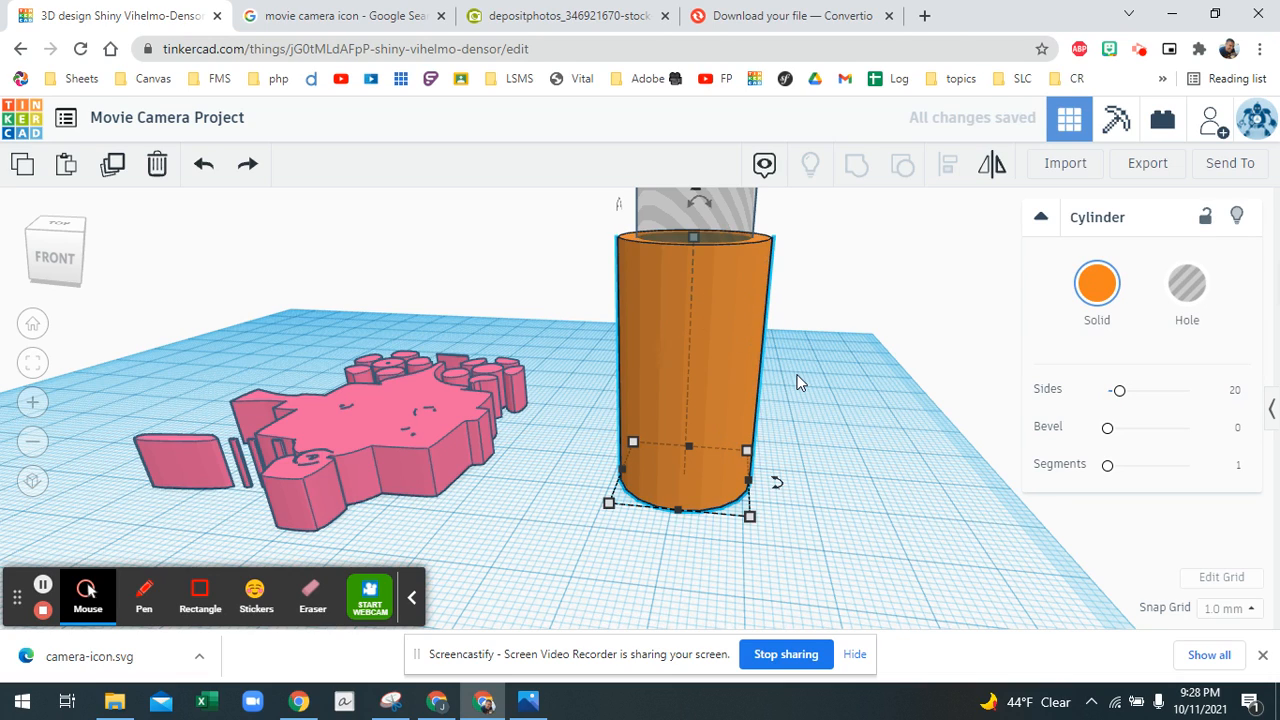
key(ctrl+z)
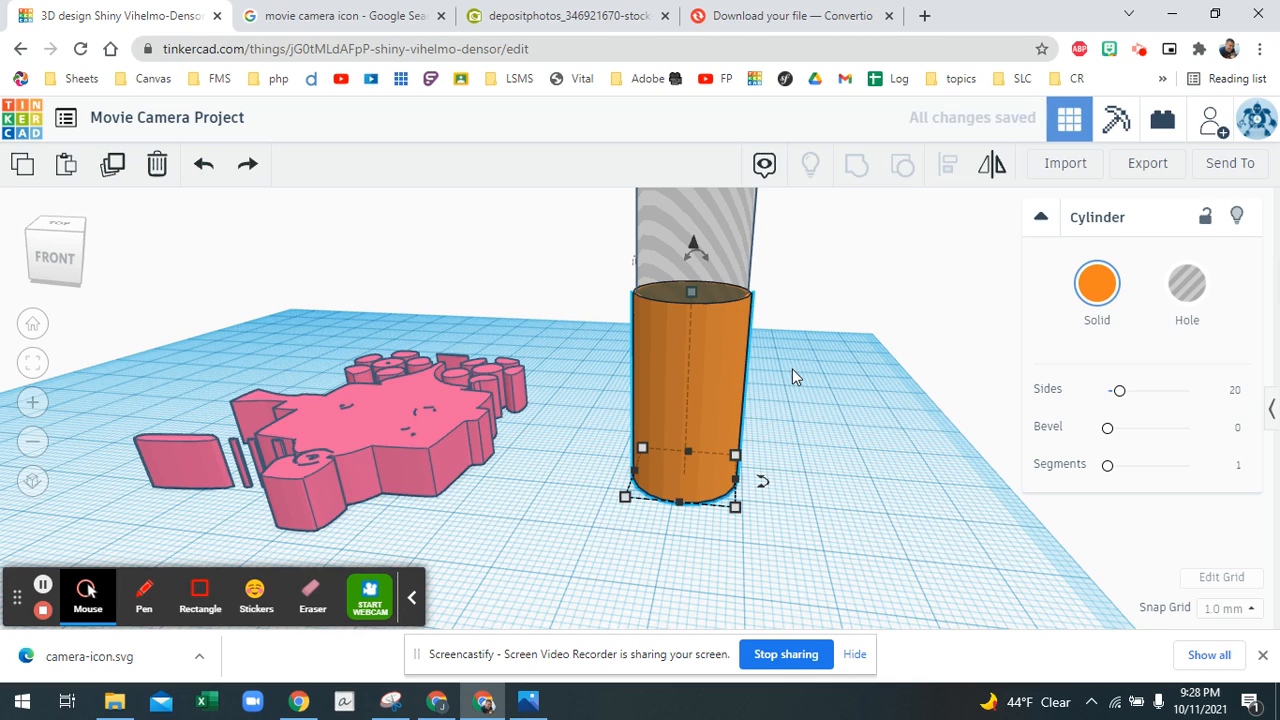
Move the duplicated cylinder aside to reveal the original behind it, and undo the move.
click(806, 347)
drag(728, 377, 826, 387)
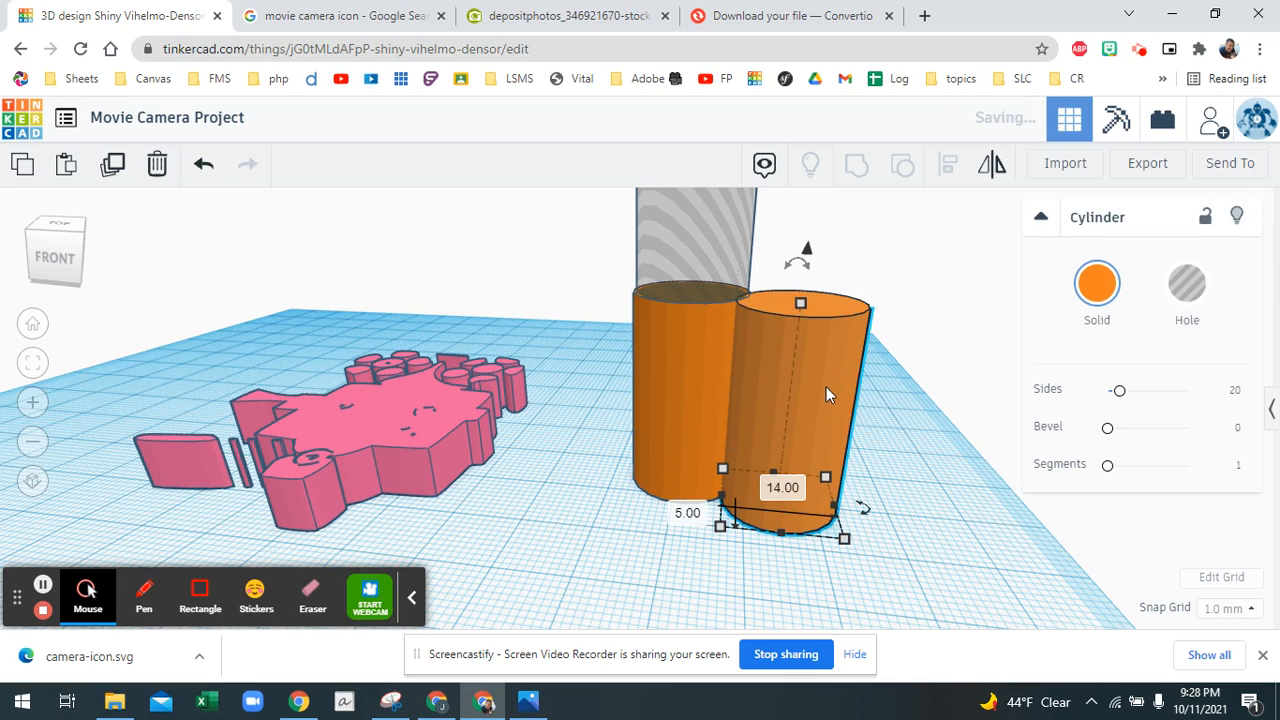
key(ctrl+z)
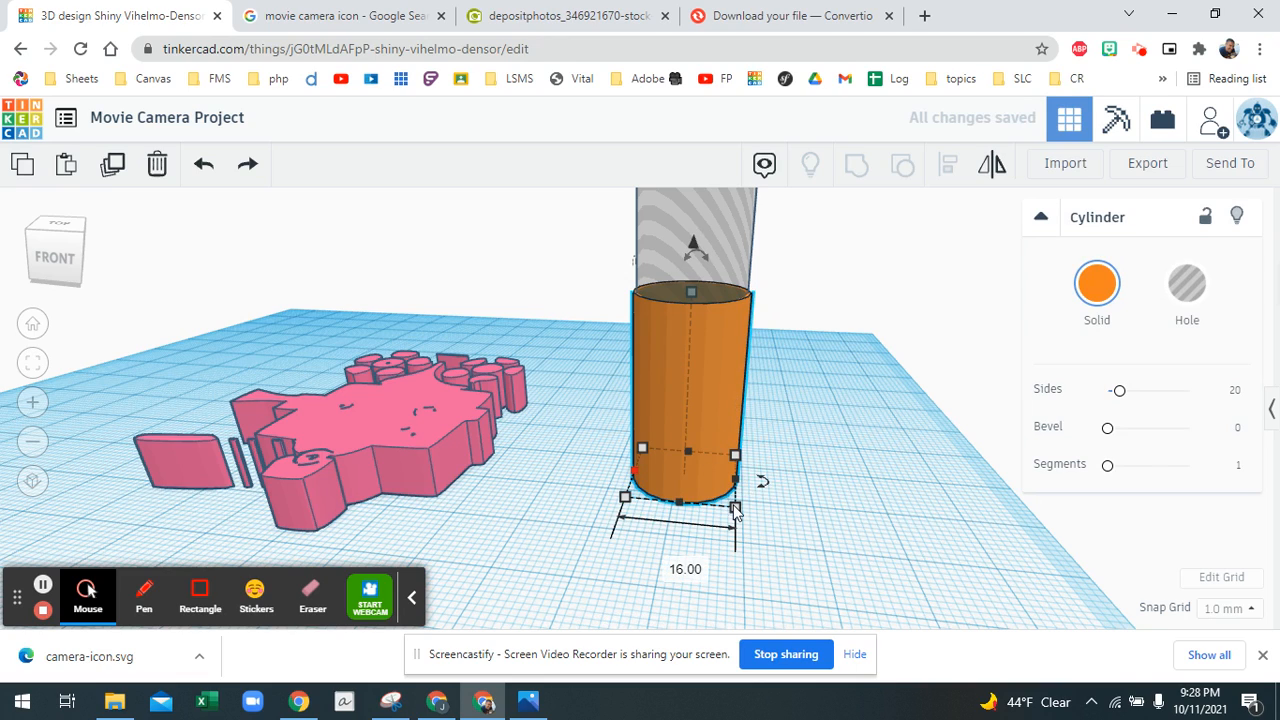
click(792, 492)
click(725, 387)
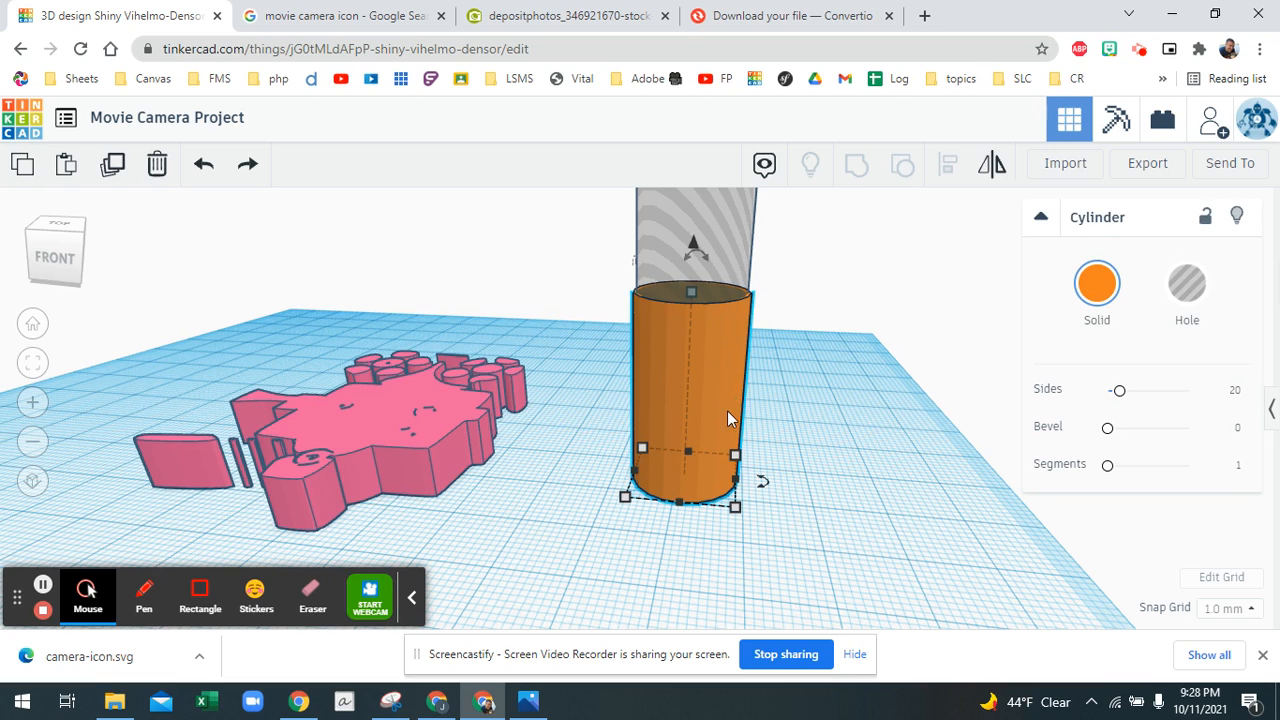
drag(702, 419, 823, 424)
key(ctrl+z)
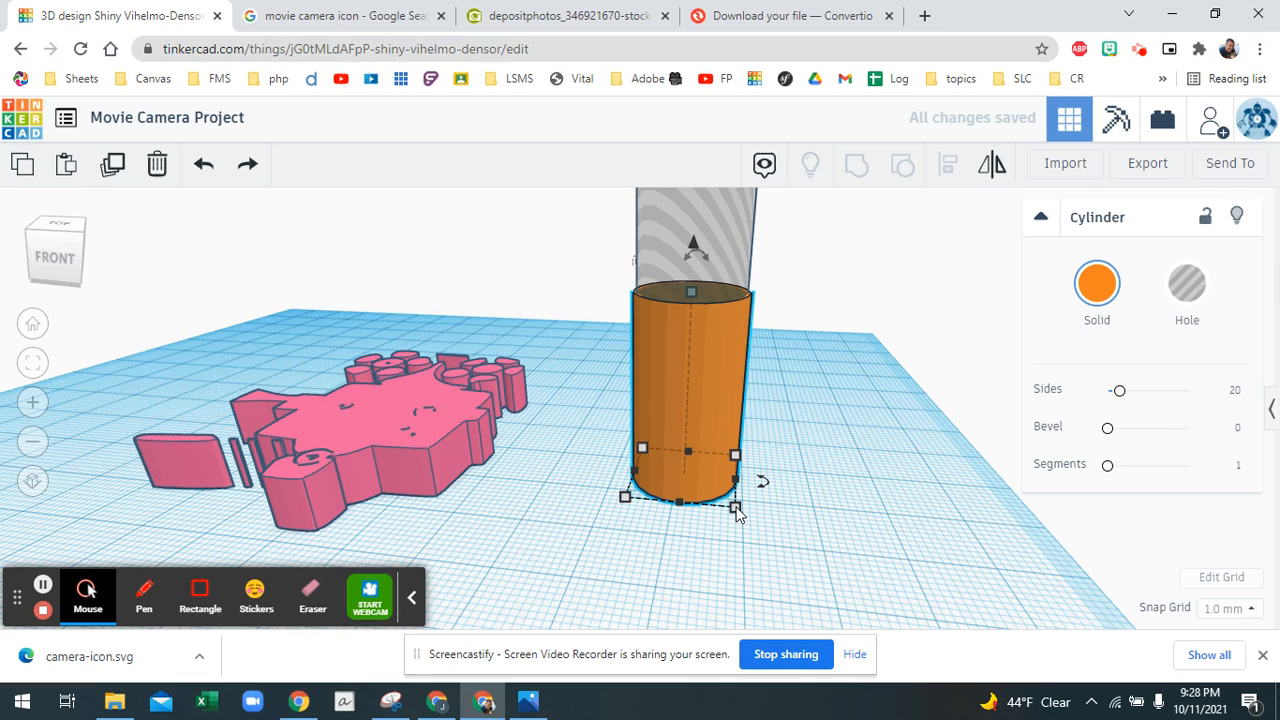
Scale the duplicated cylinder proportionally to 20 by 20 mm and reduce its height to 4 mm to form a base ring.
drag(735, 509, 744, 522)
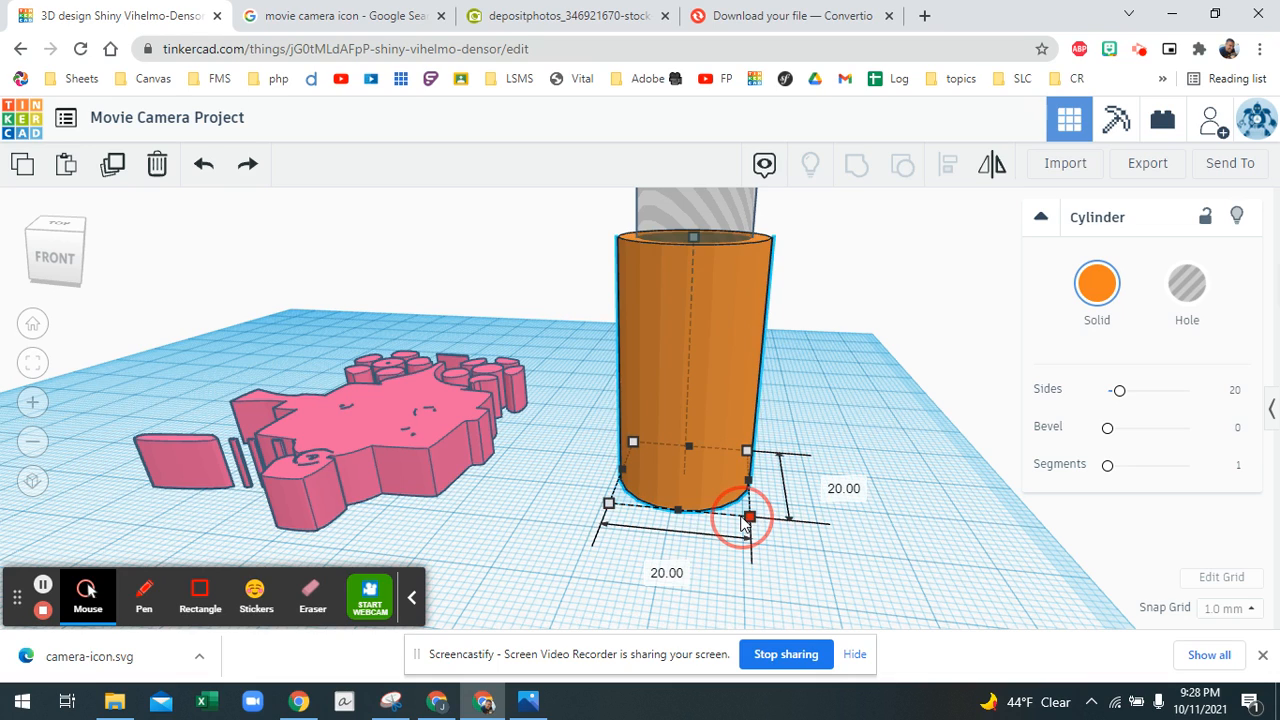
drag(725, 291, 825, 366)
key(ctrl+z)
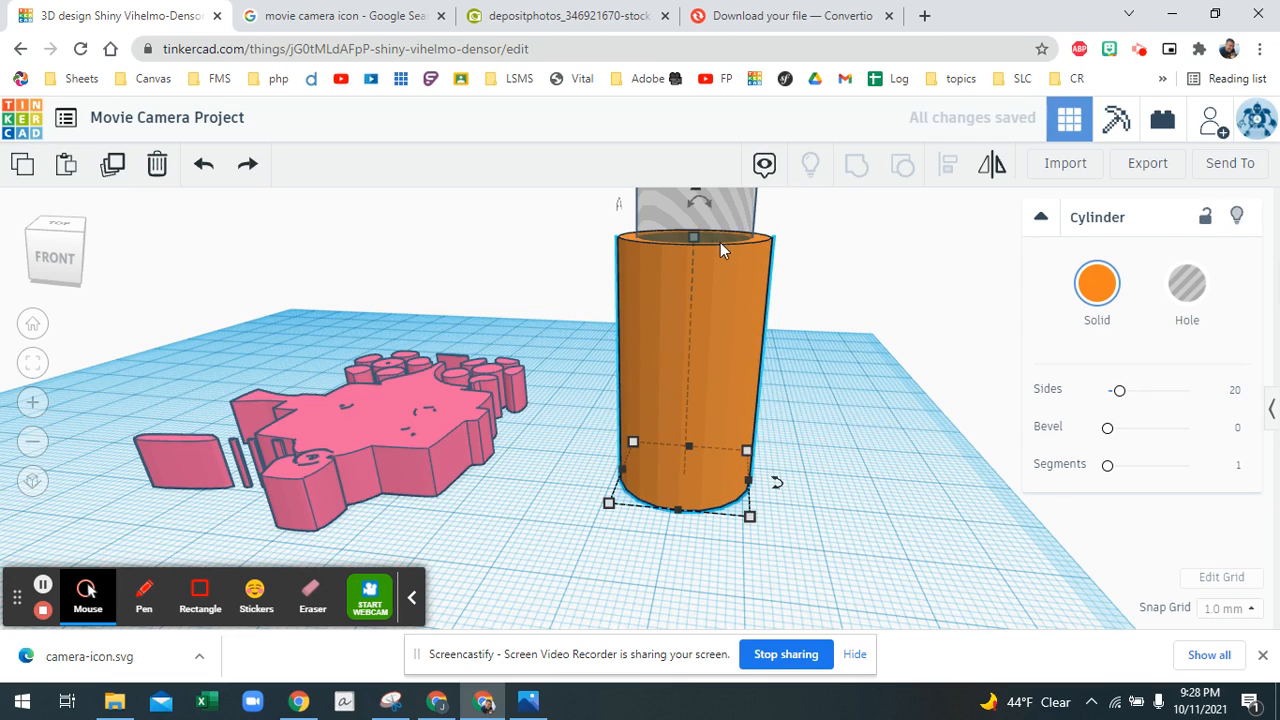
drag(691, 236, 684, 456)
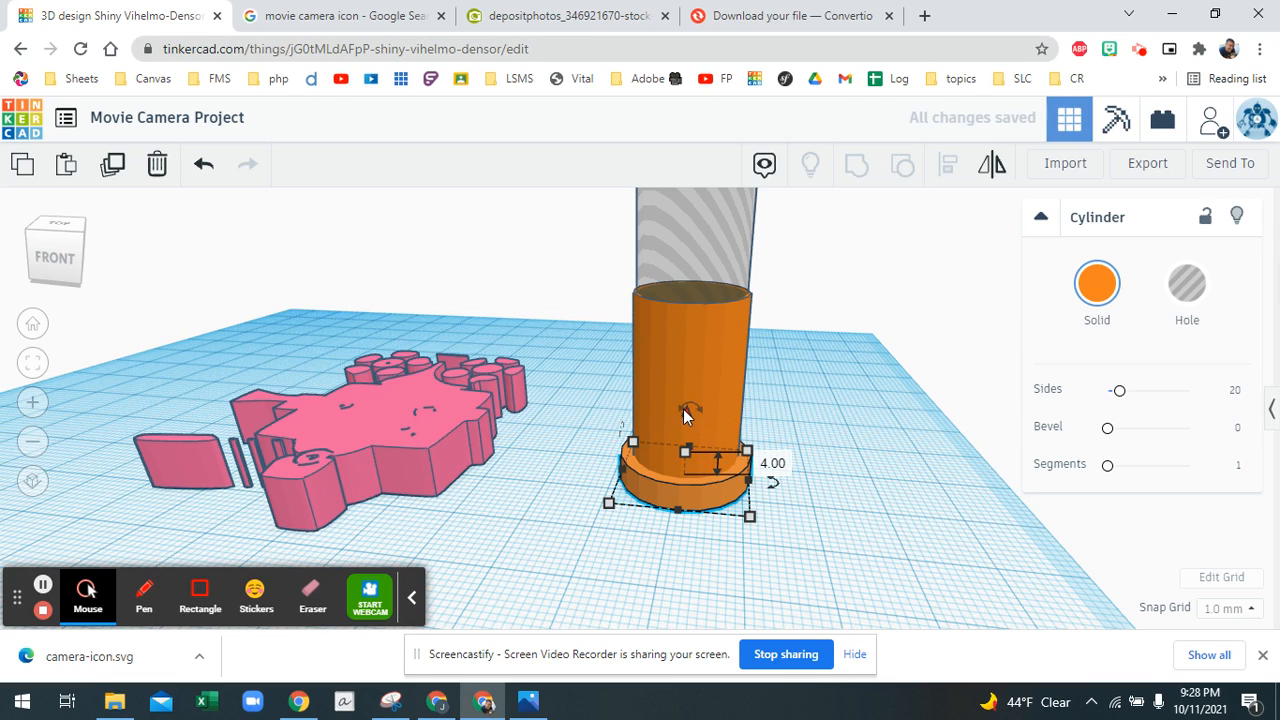
Raise the short ring 21 mm up the tube, and drop it back onto the workplane.
drag(683, 411, 692, 272)
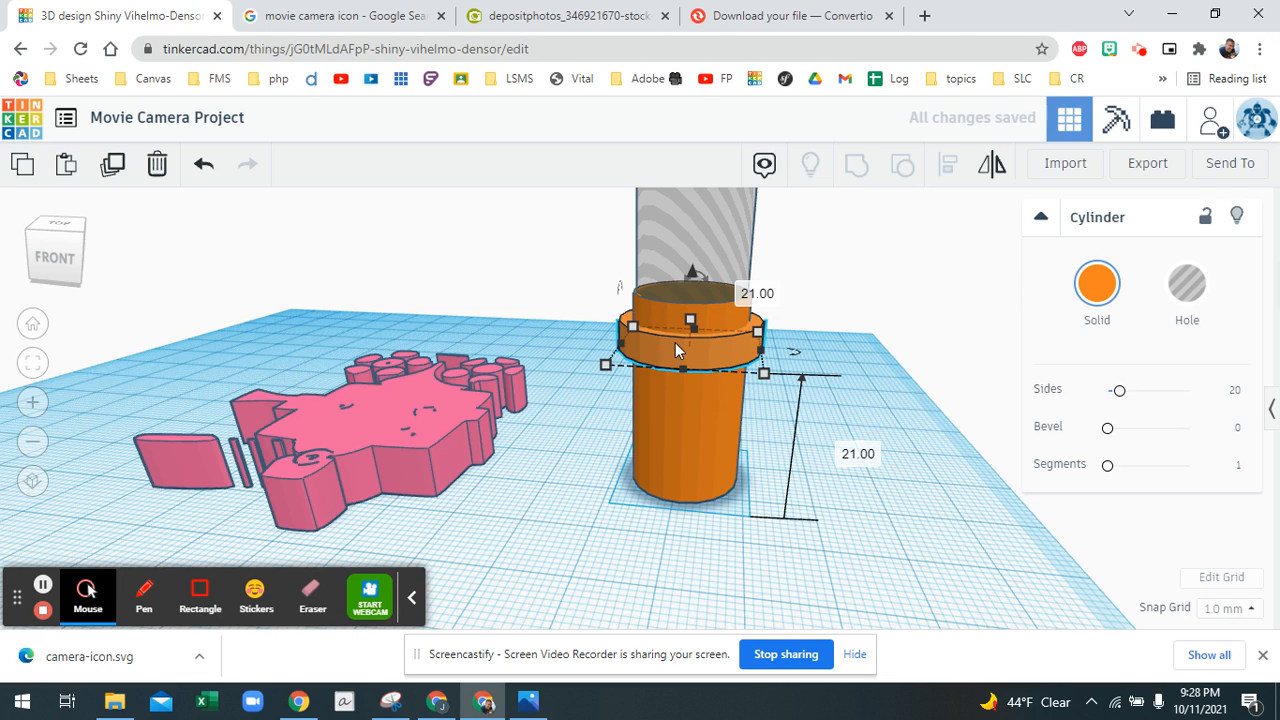
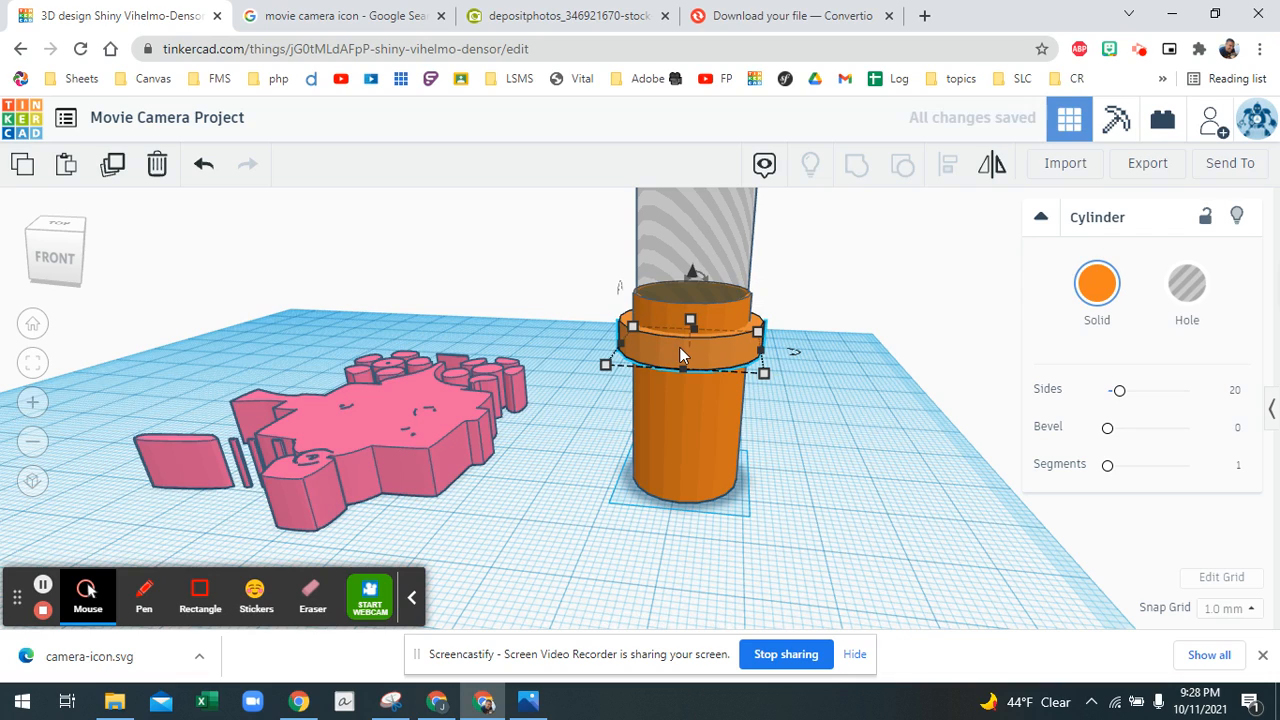
key(d)
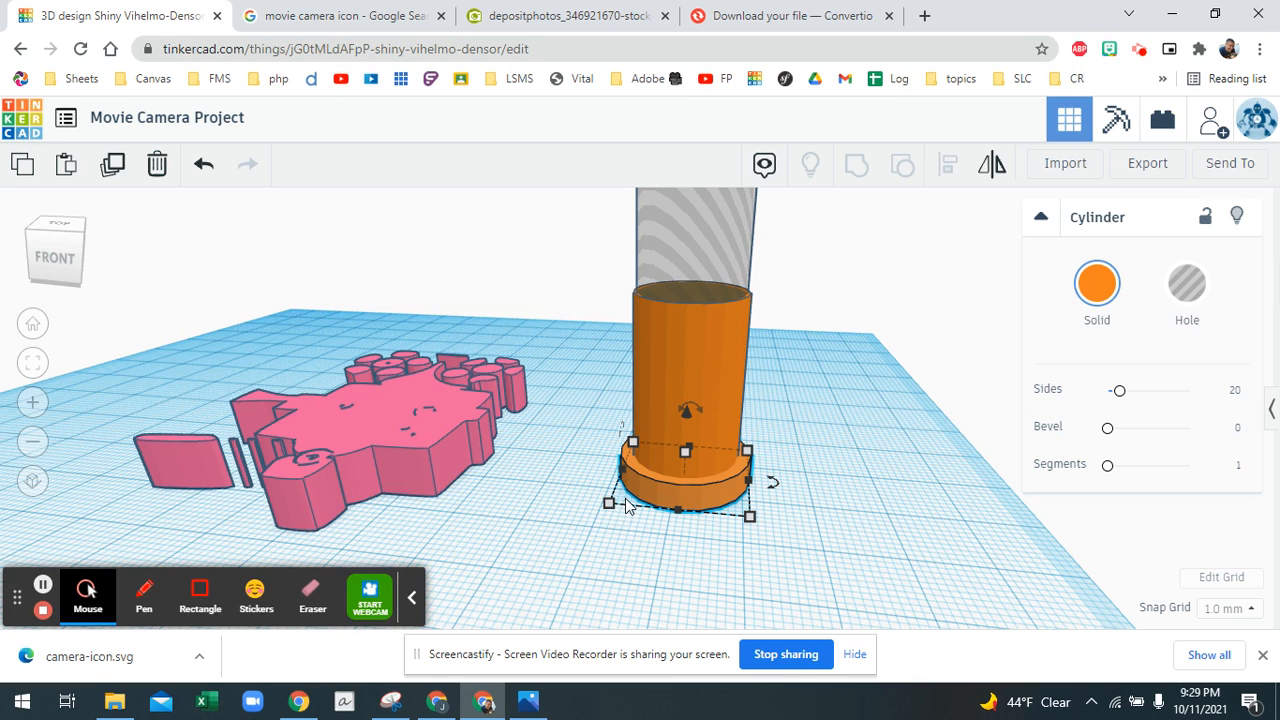
Shrink the base ring's footprint slightly so that it forms a narrower rim around the tube.
scroll(689, 500, up, 4)
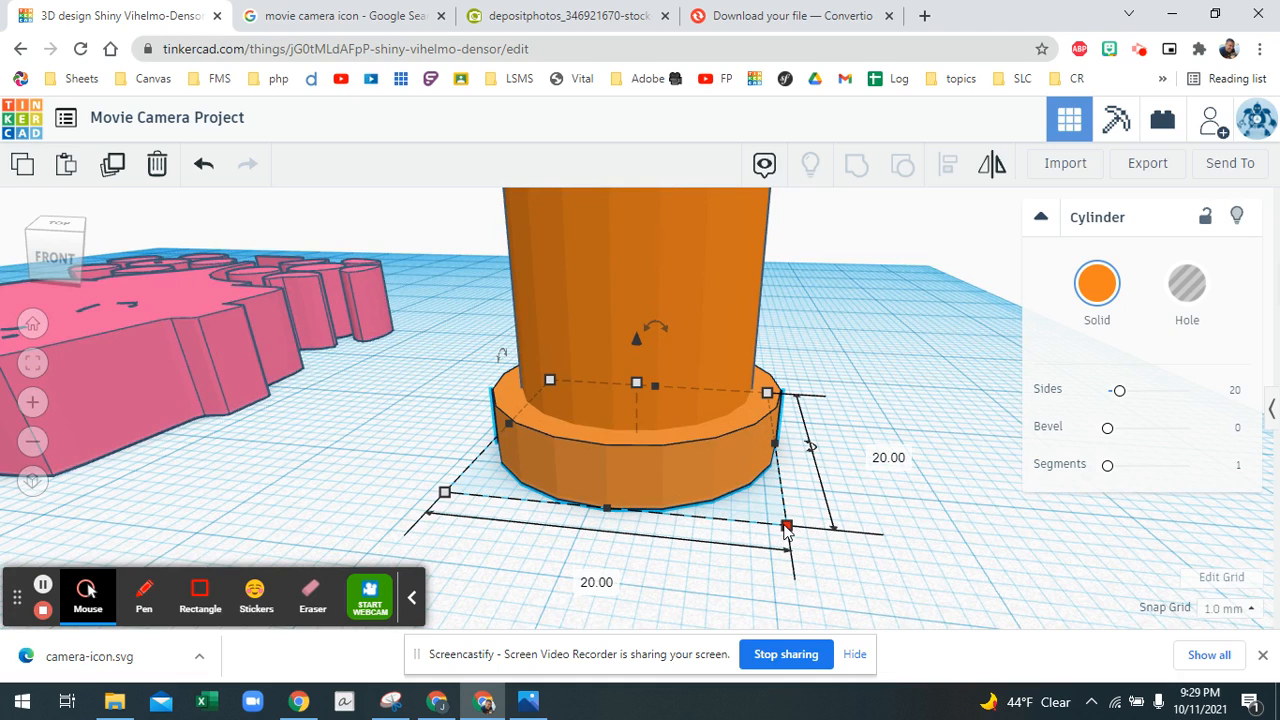
click(786, 527)
drag(786, 527, 766, 513)
click(820, 392)
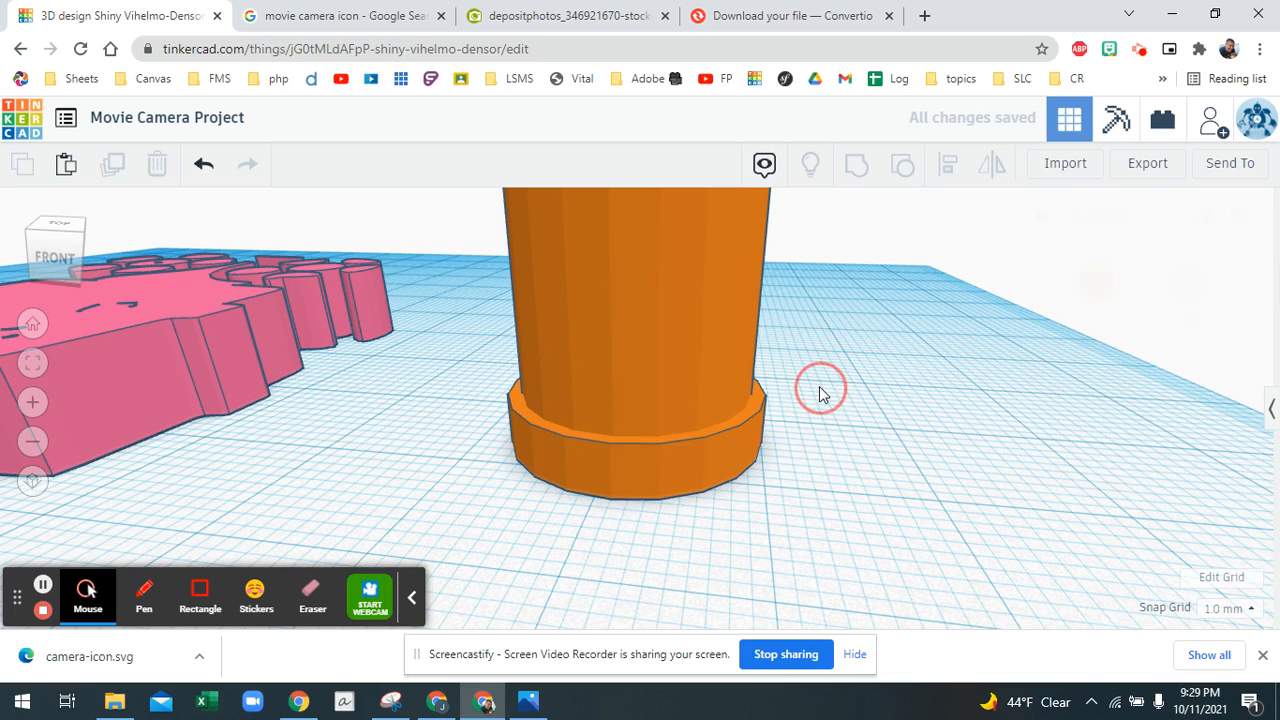
Add a Roof shape to the workplane beside the orange tube.
right_drag(811, 400, 874, 349)
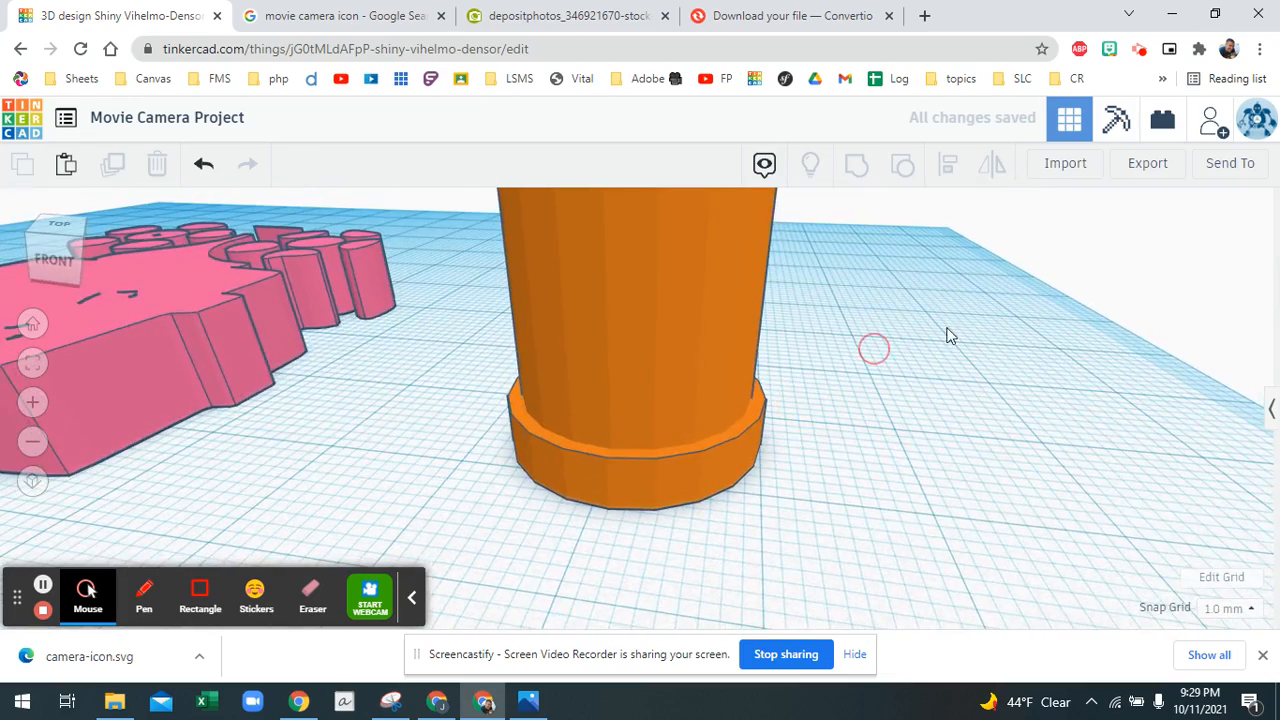
click(1268, 418)
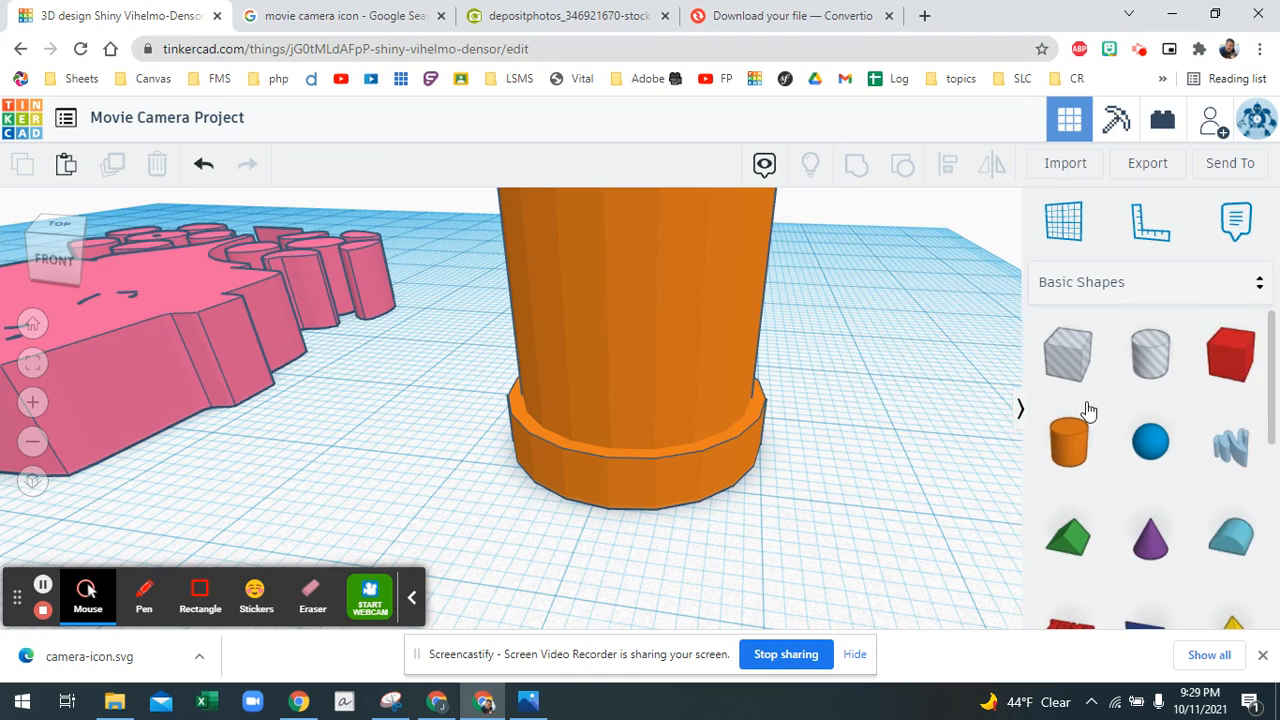
click(1068, 530)
drag(1008, 524, 825, 405)
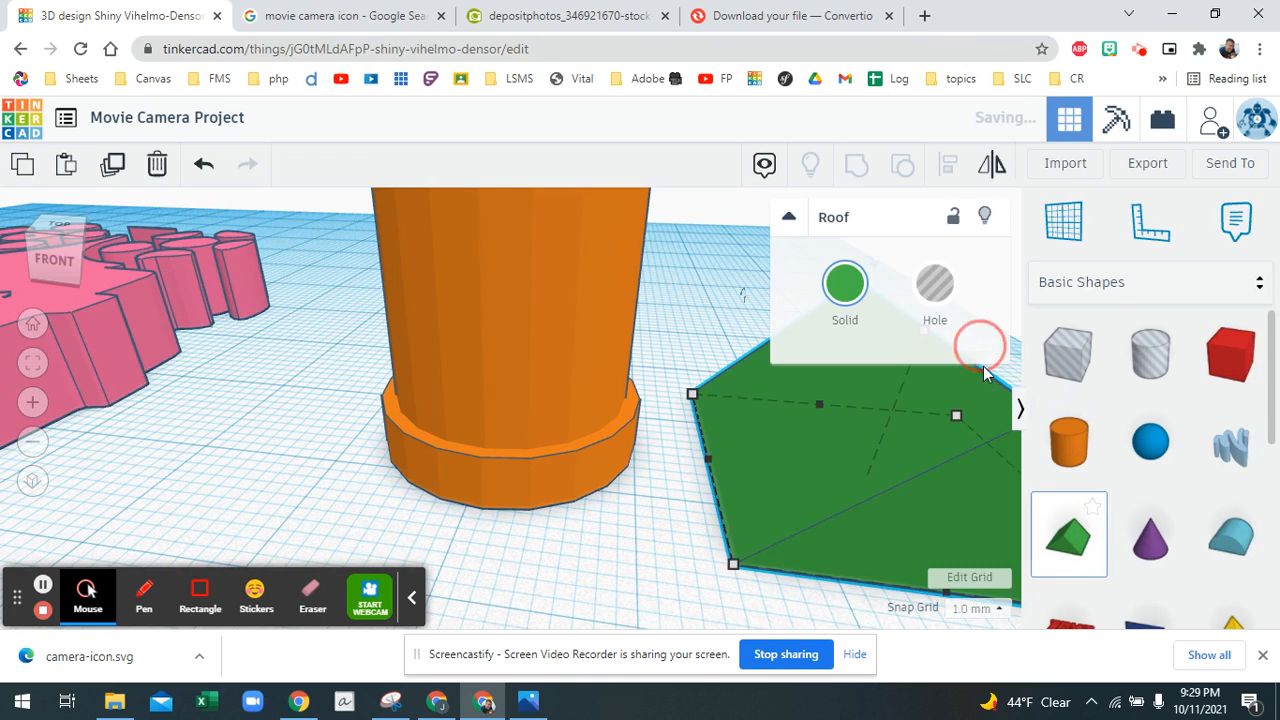
click(1020, 408)
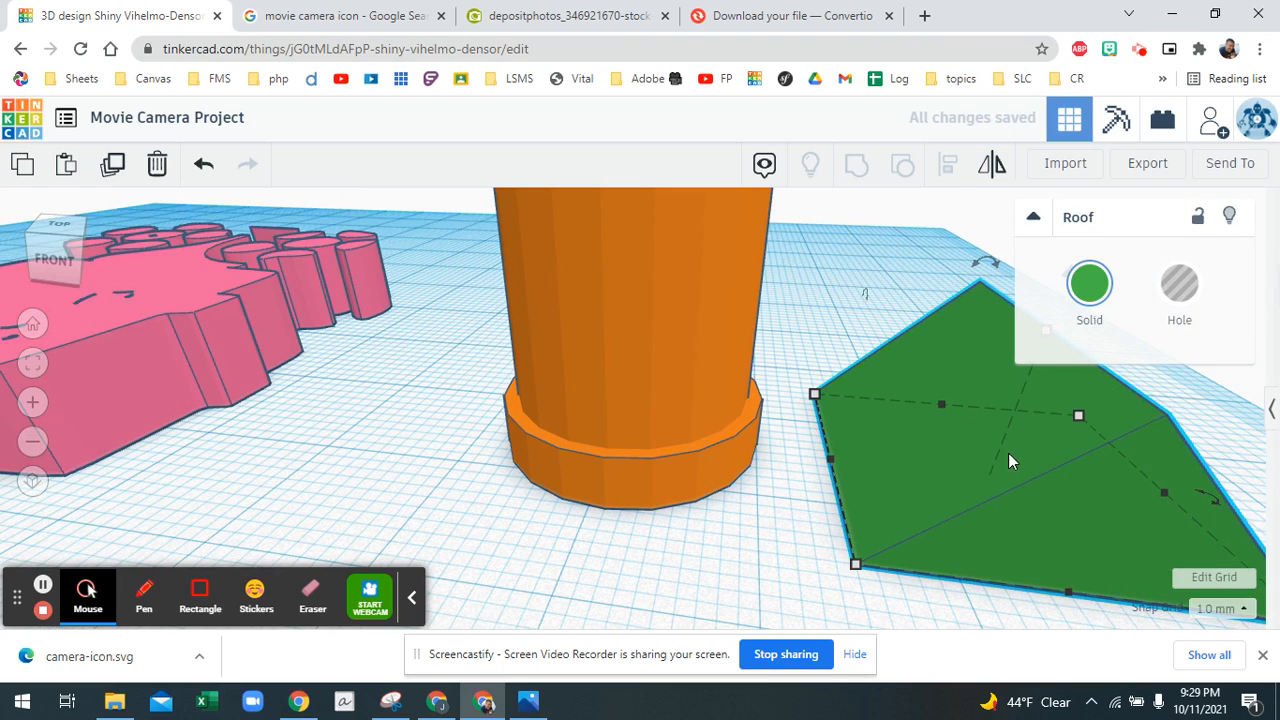
Rotate the green roof so that it stands upright on its triangular end.
key(f)
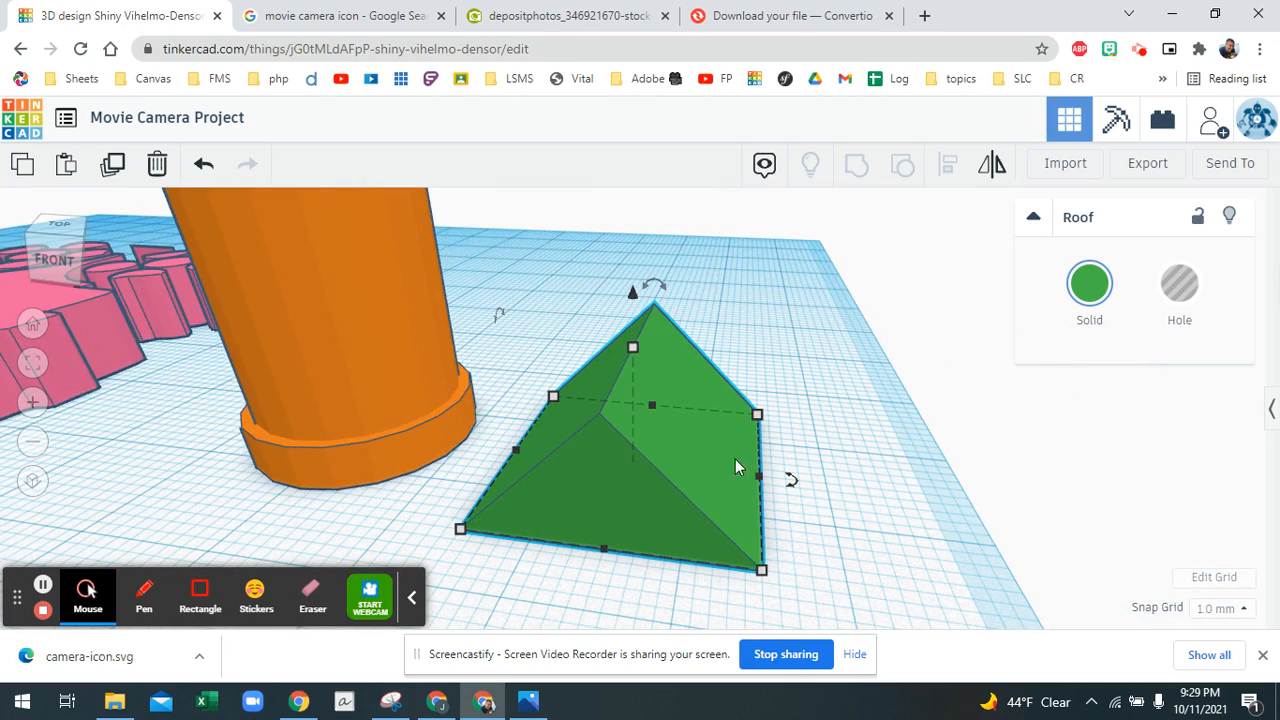
right_drag(543, 351, 520, 306)
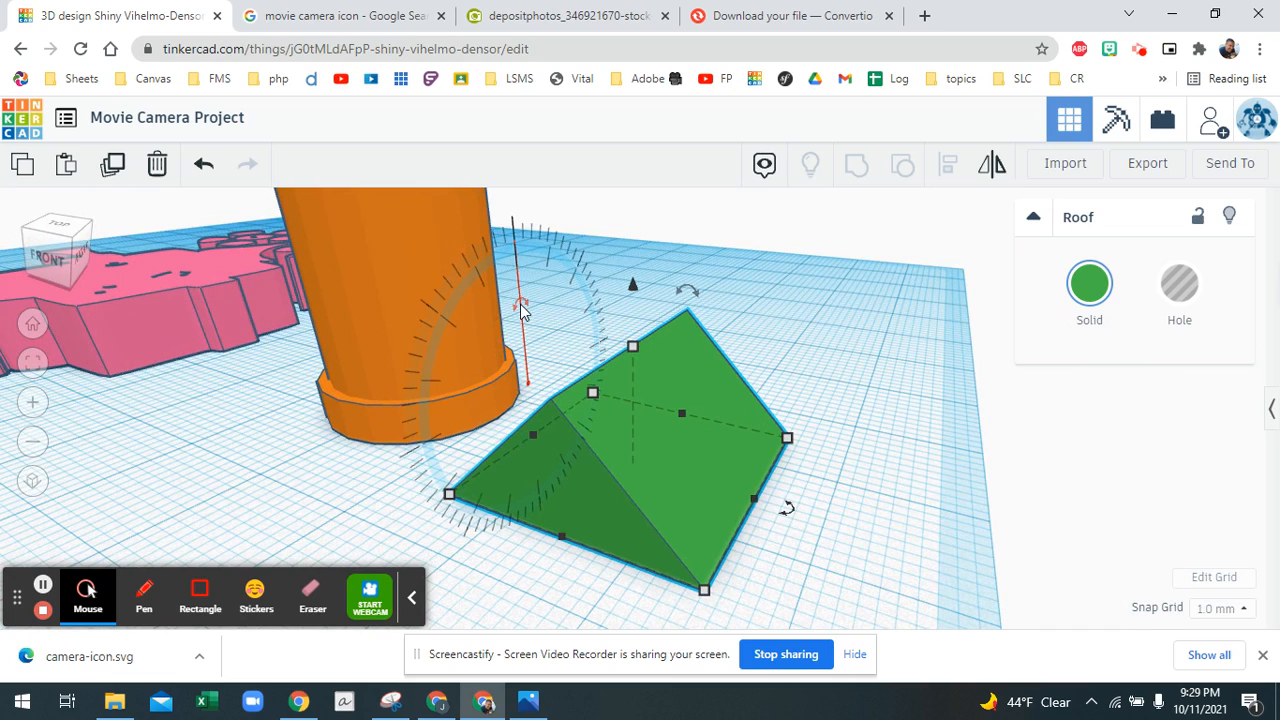
drag(520, 310, 662, 232)
Move the upright roof to the tube's side facing the pink camera icon and drop it onto the workplane.
drag(651, 362, 198, 357)
key(d)
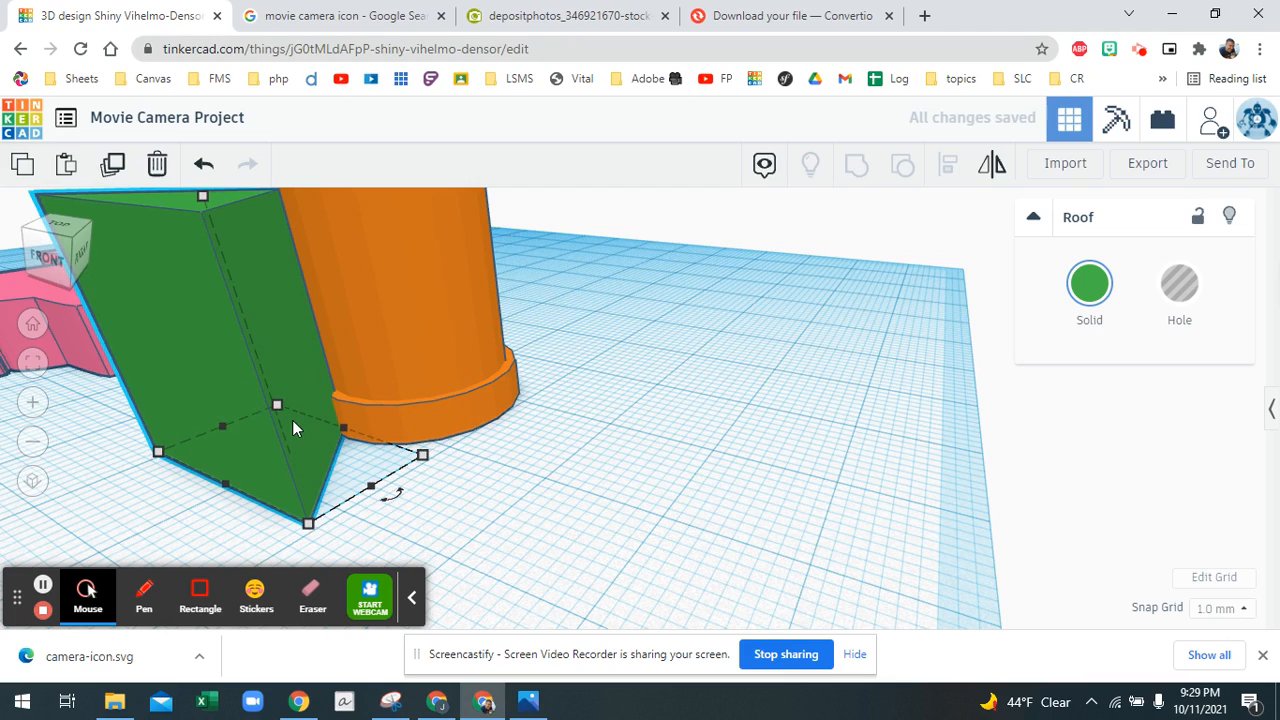
drag(292, 420, 289, 443)
right_drag(289, 443, 177, 529)
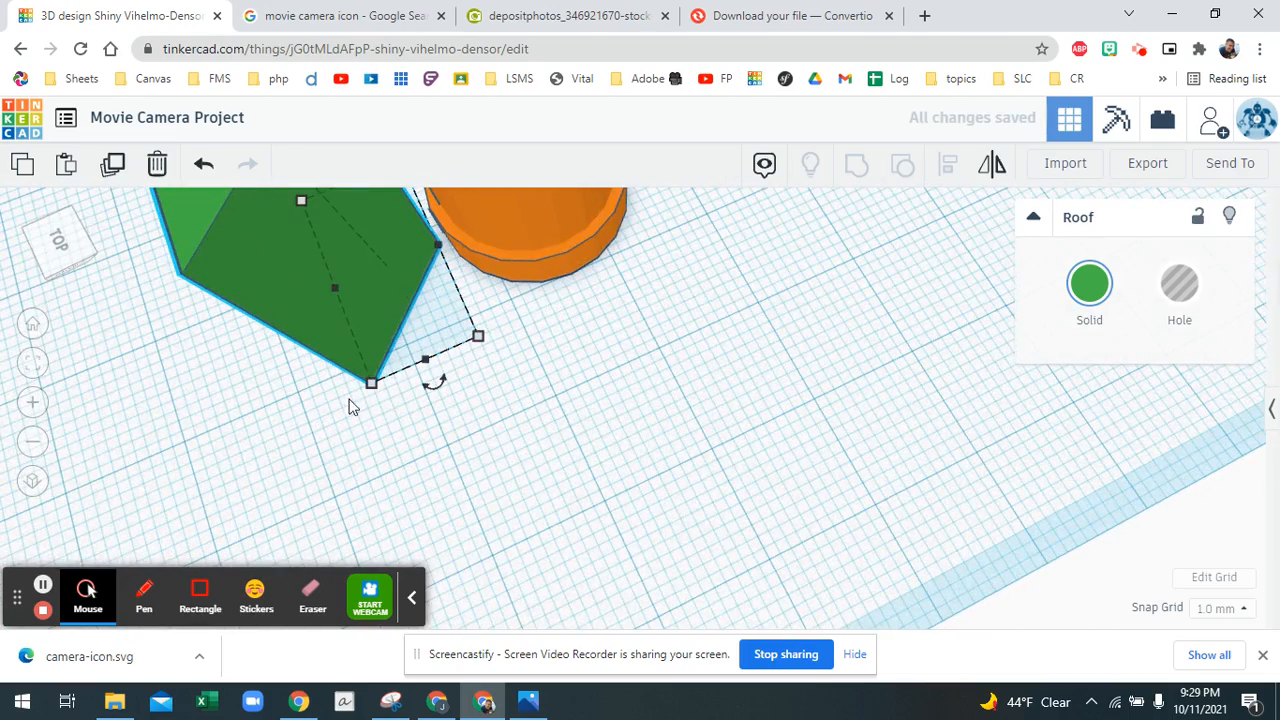
scroll(418, 366, up, 3)
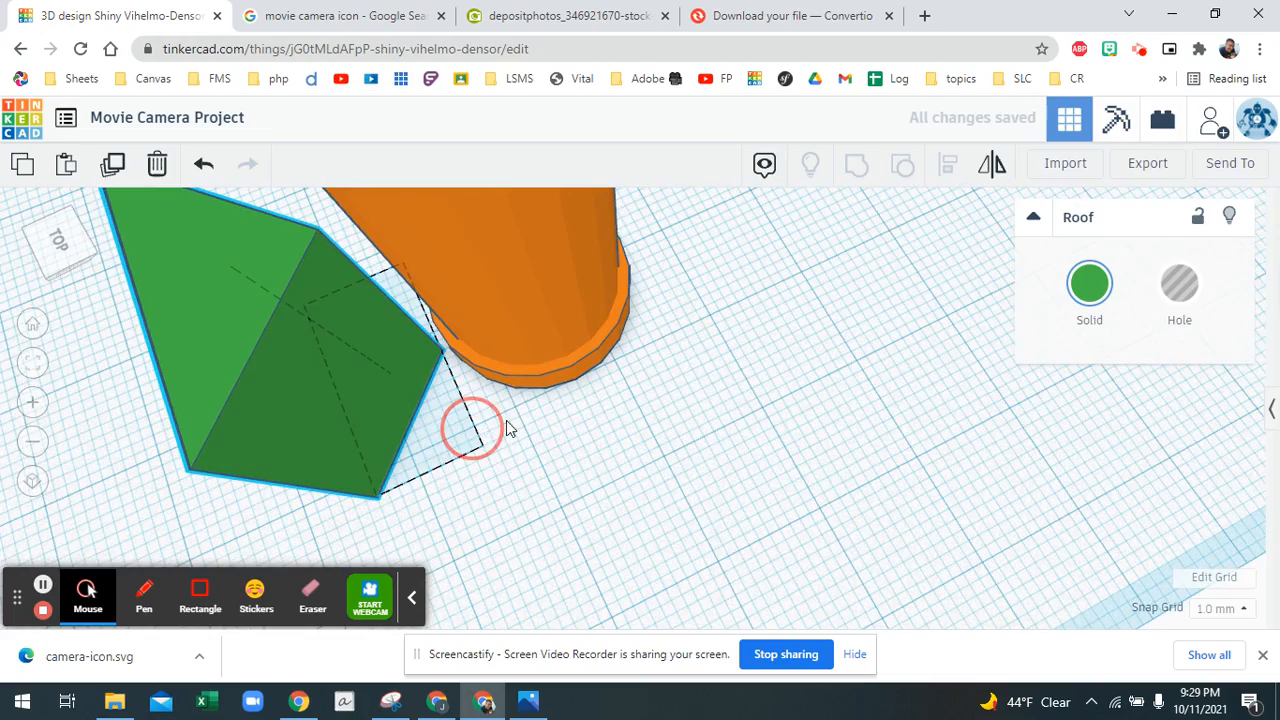
Try to centre-align the orange base ring with the green roof.
right_drag(546, 427, 797, 455)
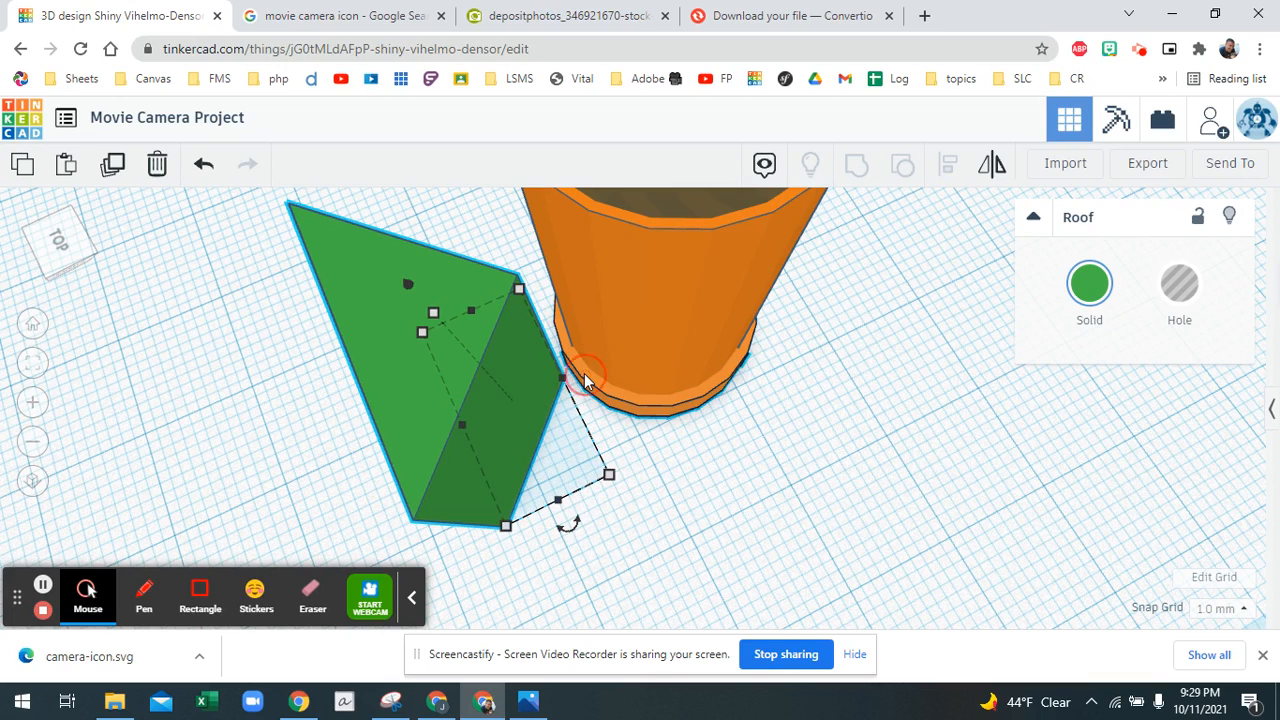
shift+click(585, 380)
click(534, 380)
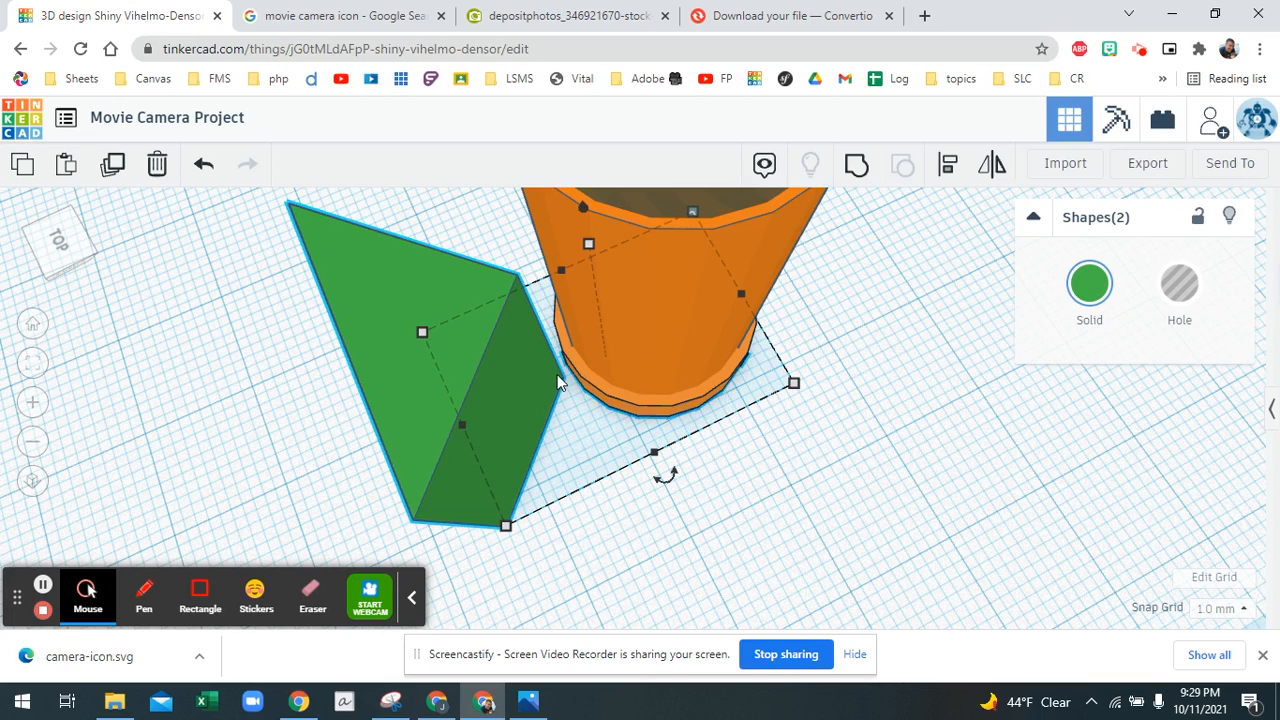
click(947, 164)
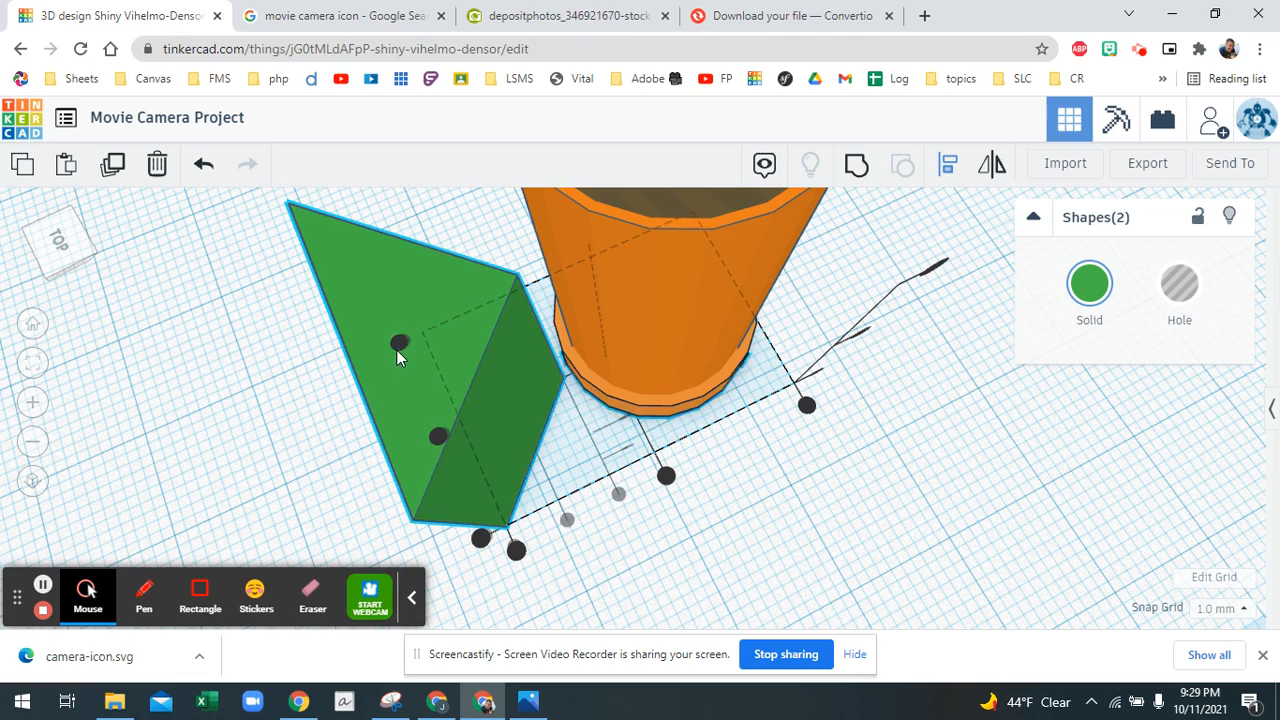
click(438, 437)
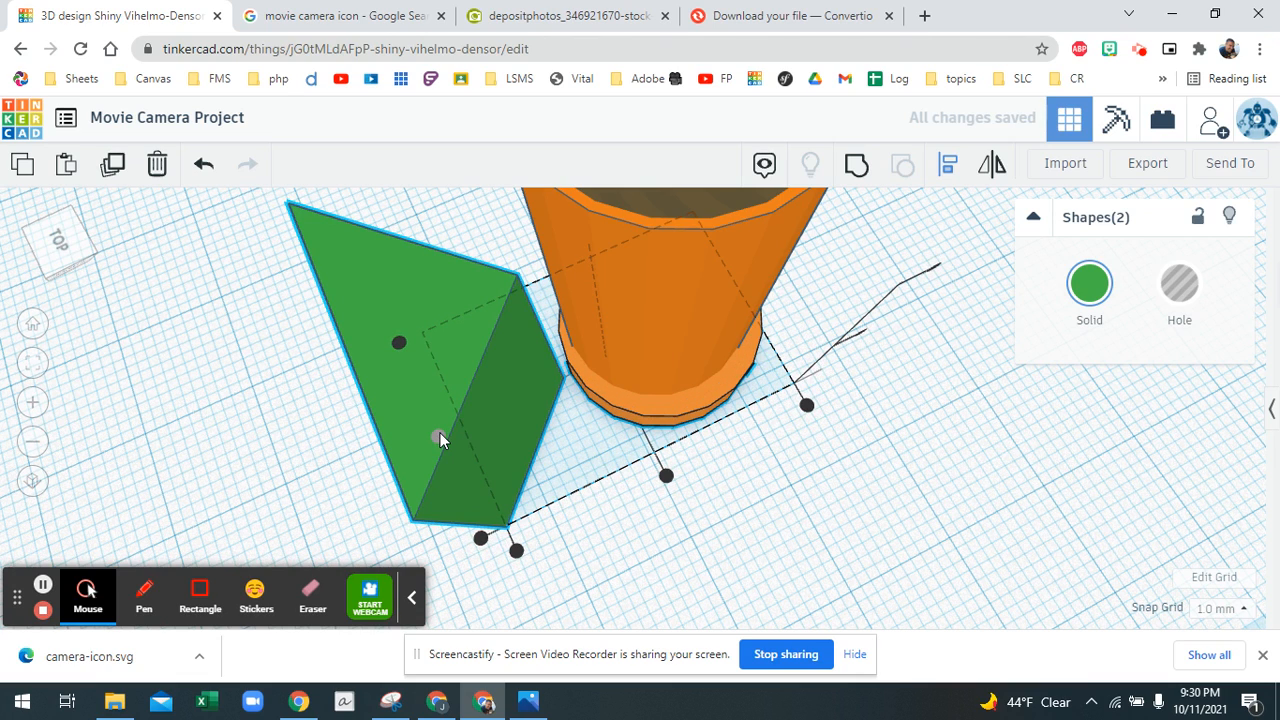
Group the orange tube with the hole cylinder inside it to cut the hollow.
right_drag(714, 386, 806, 457)
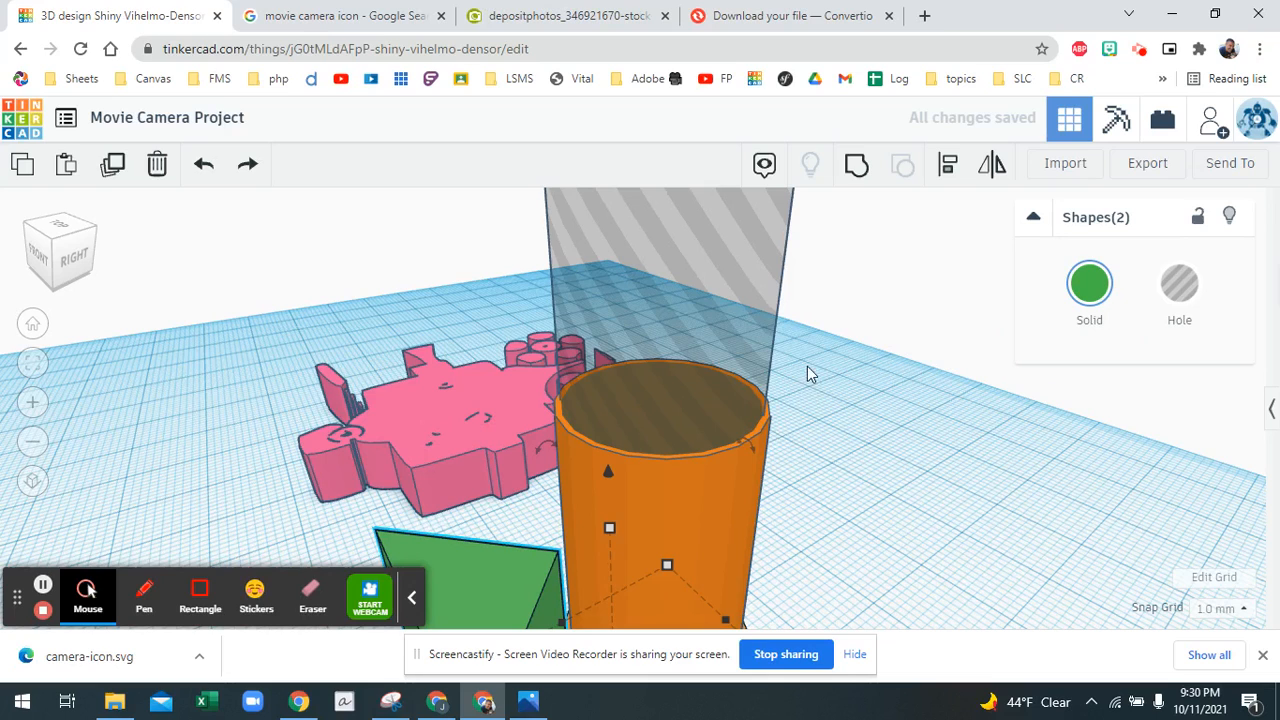
drag(808, 367, 712, 459)
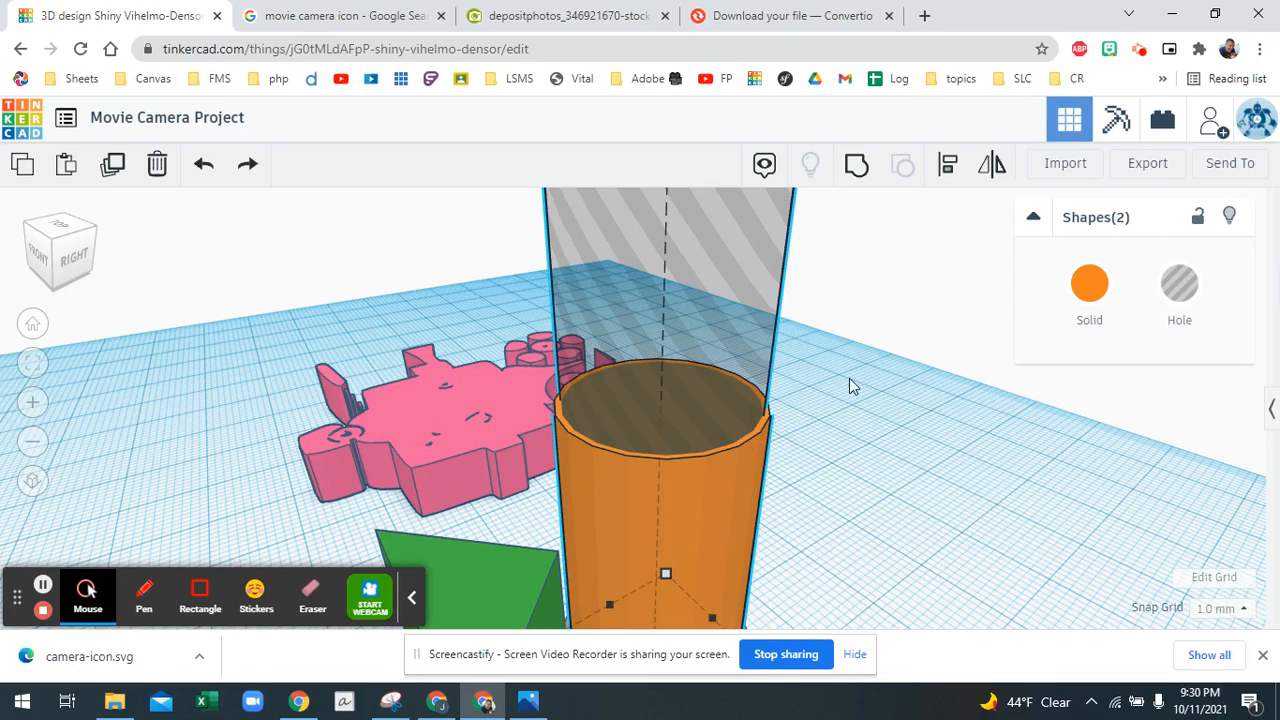
click(855, 170)
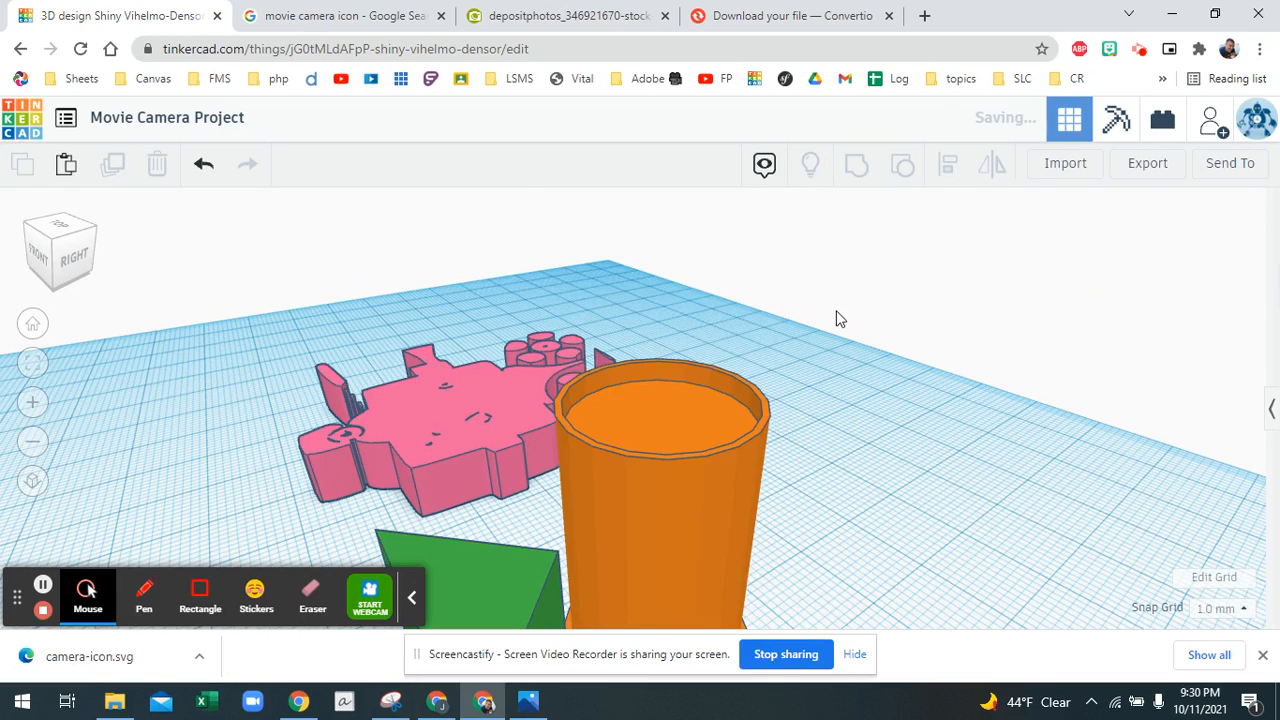
Group the hollow tube and its base ring into one shape, leaving the green roof out.
right_drag(812, 476, 820, 383)
click(618, 518)
shift+click(562, 558)
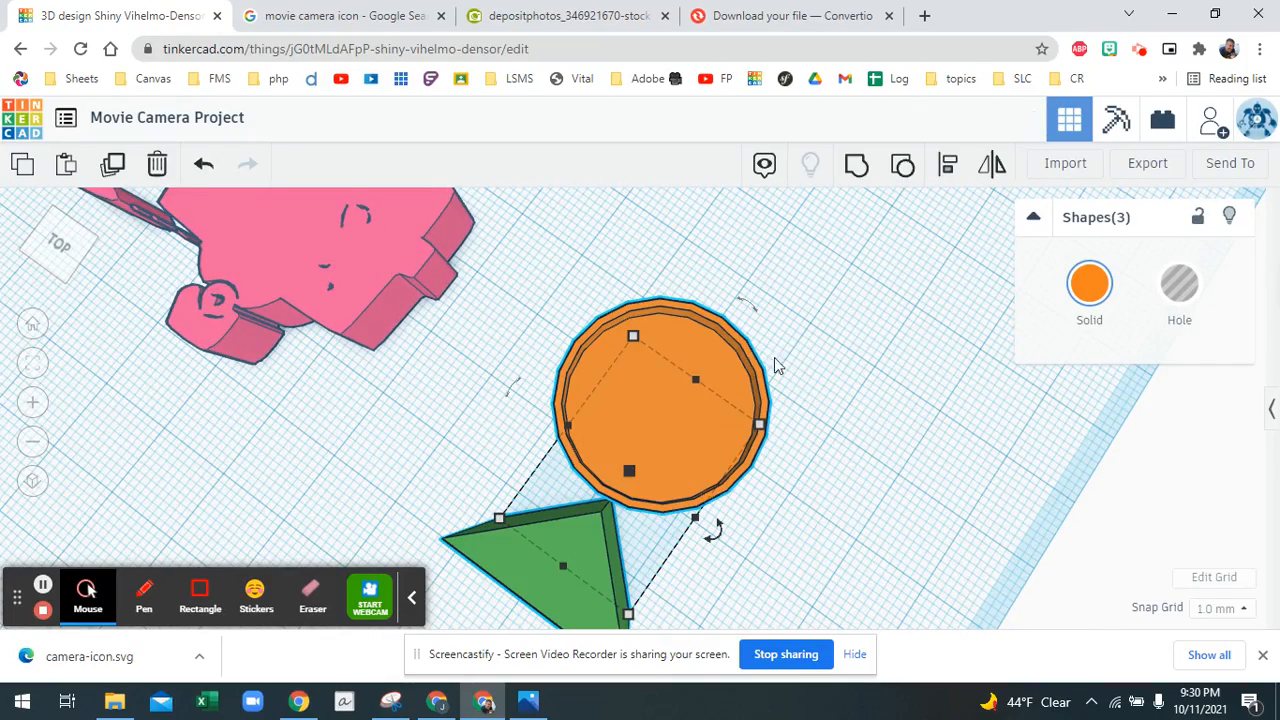
click(808, 342)
right_drag(803, 320, 733, 522)
drag(780, 494, 691, 543)
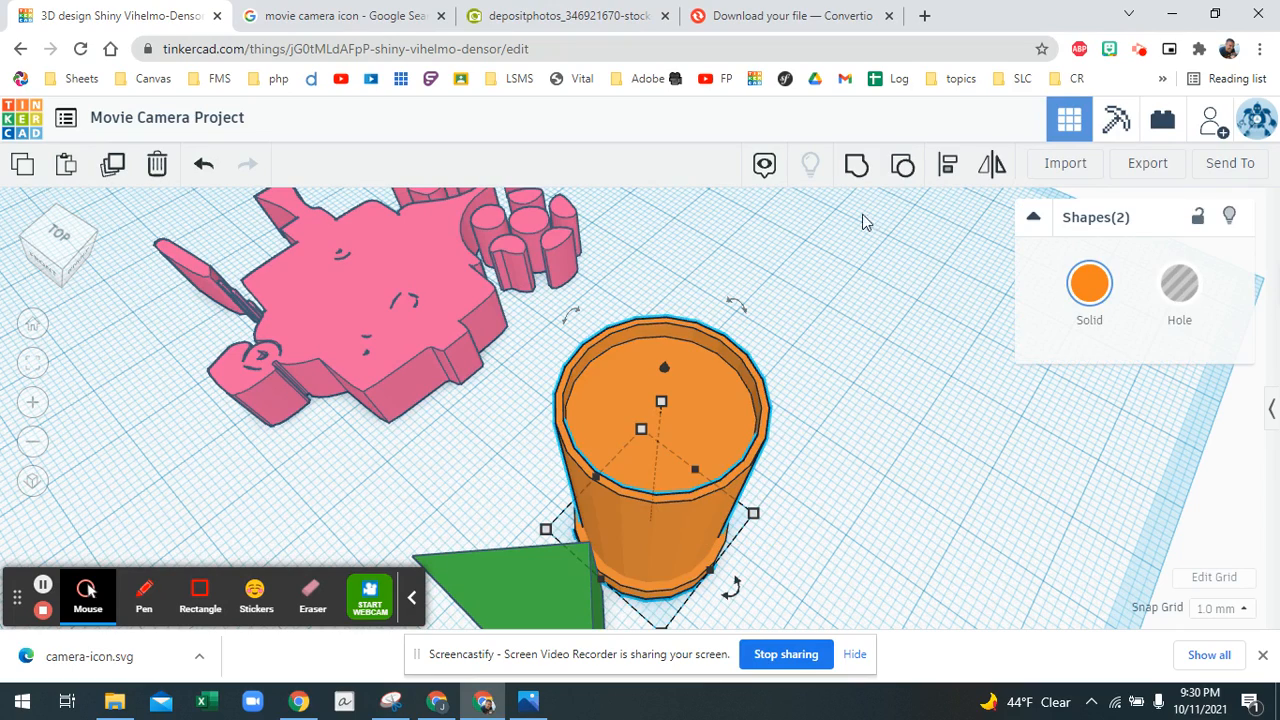
click(858, 167)
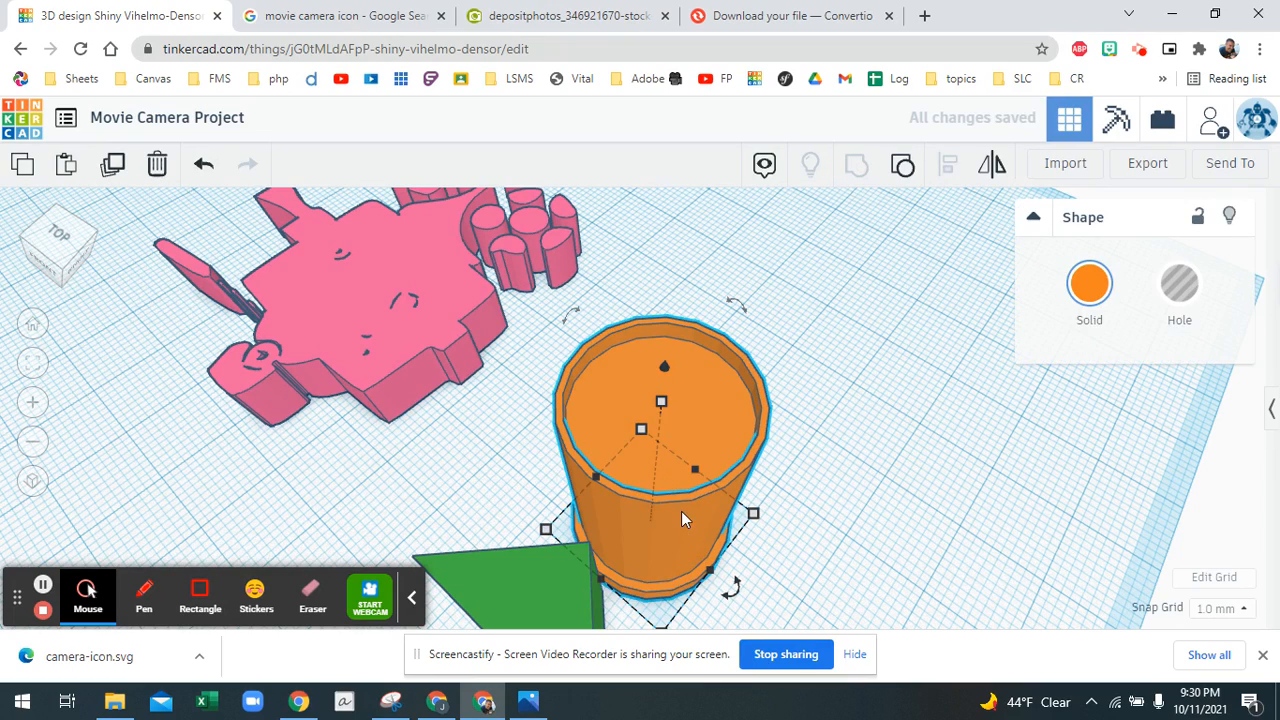
Align the grouped tube and the green roof on their common centre so that the roof's point faces the middle of the ring.
right_drag(651, 566, 740, 578)
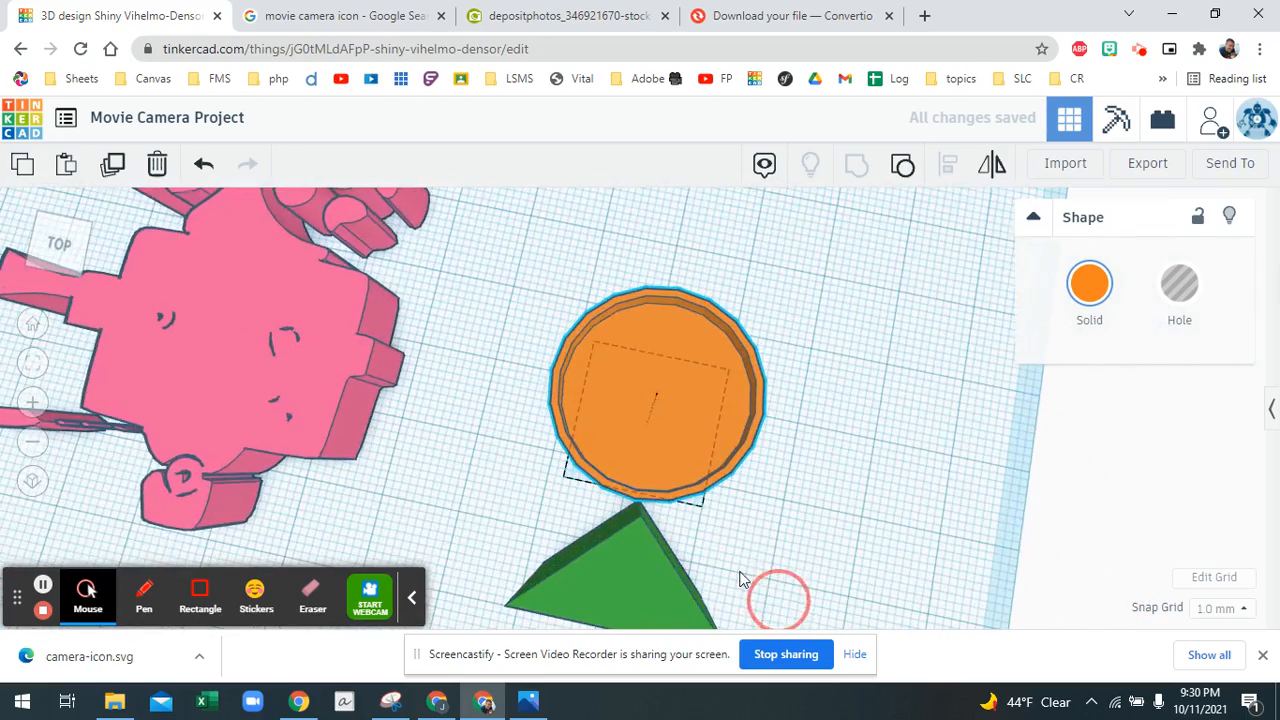
shift+click(650, 555)
click(947, 163)
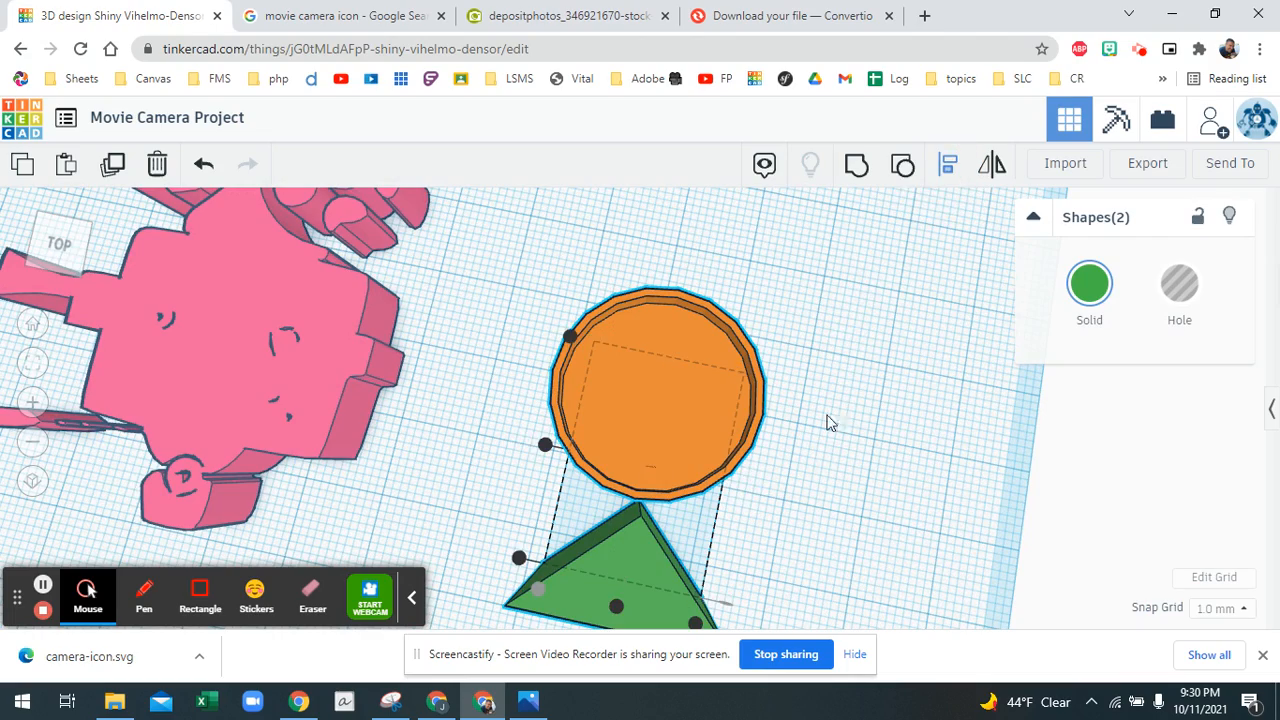
mouse_move(830, 420)
right_down()
mouse_move(828, 407)
mouse_move(806, 414)
right_up()
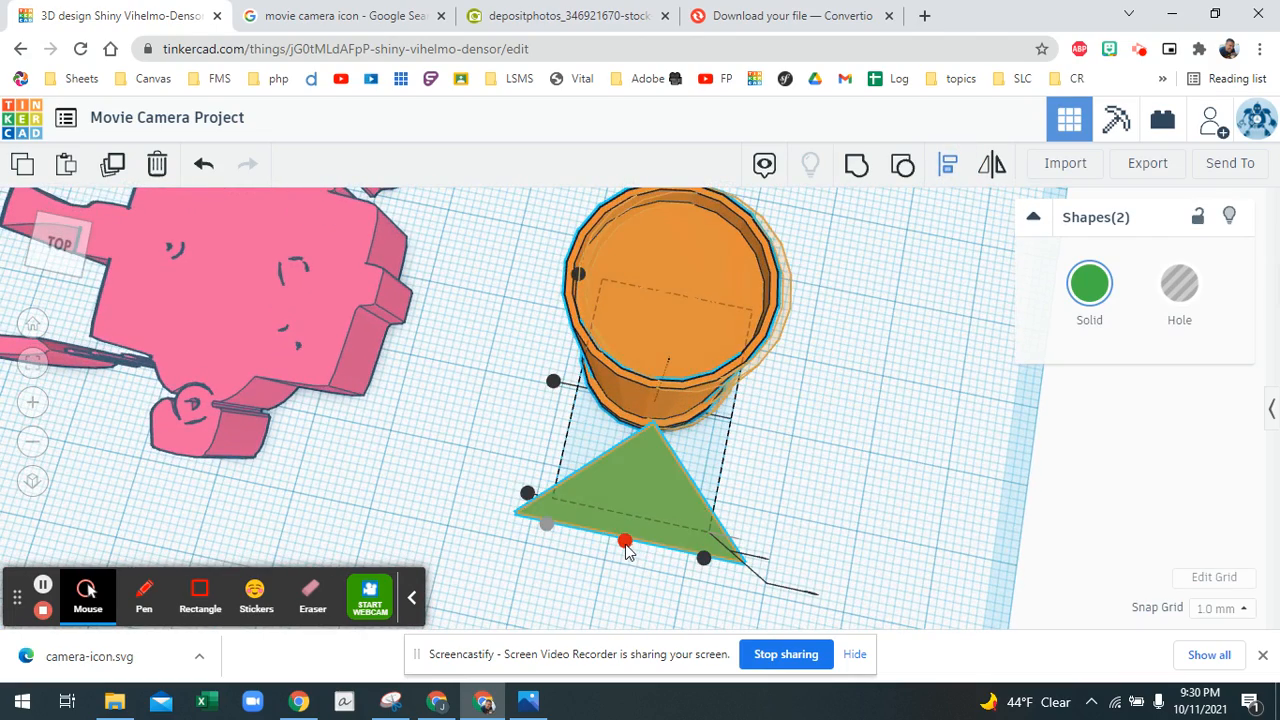
click(625, 541)
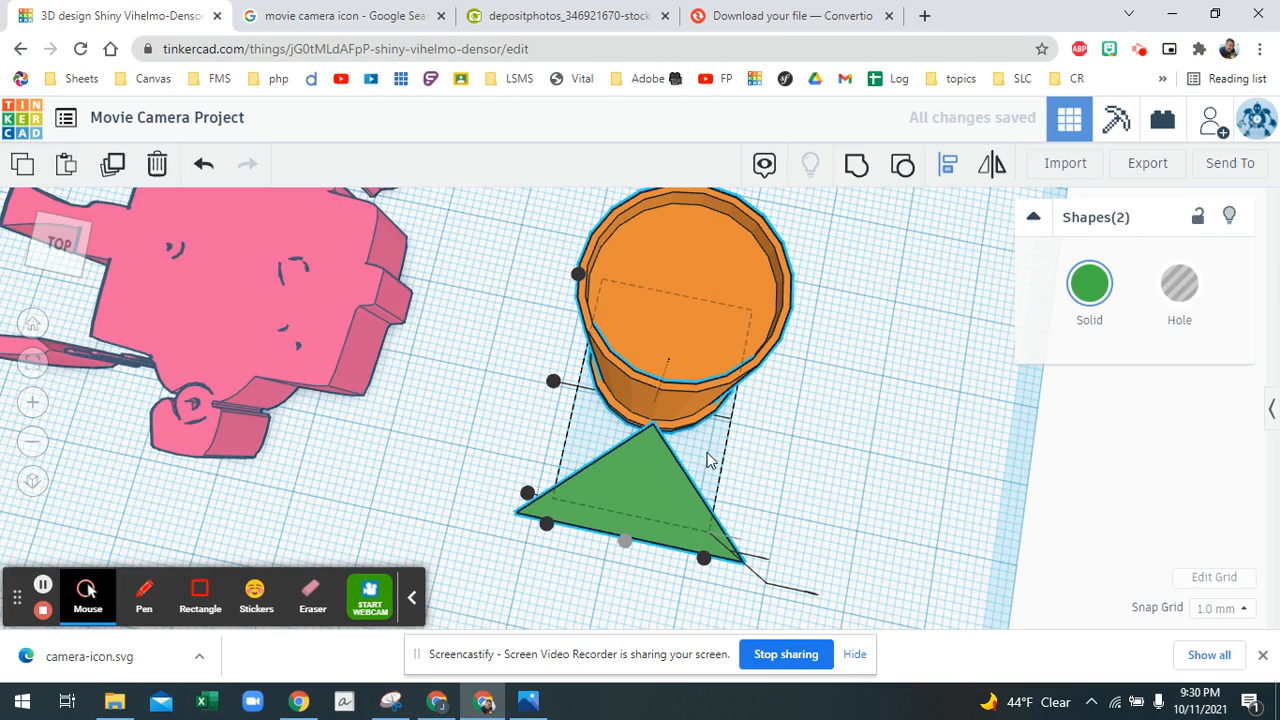
click(757, 480)
Reduce the green roof's height to 5 mm, turning it into a flat triangular piece.
right_drag(757, 480, 748, 514)
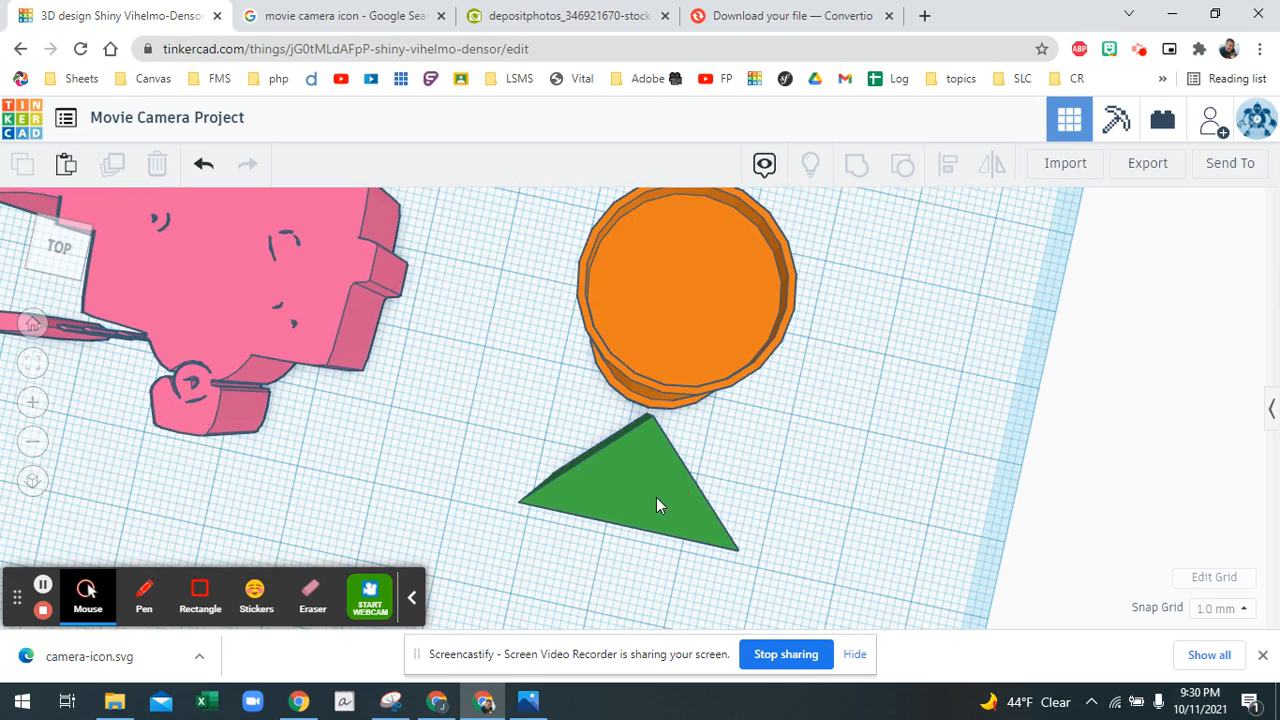
click(655, 502)
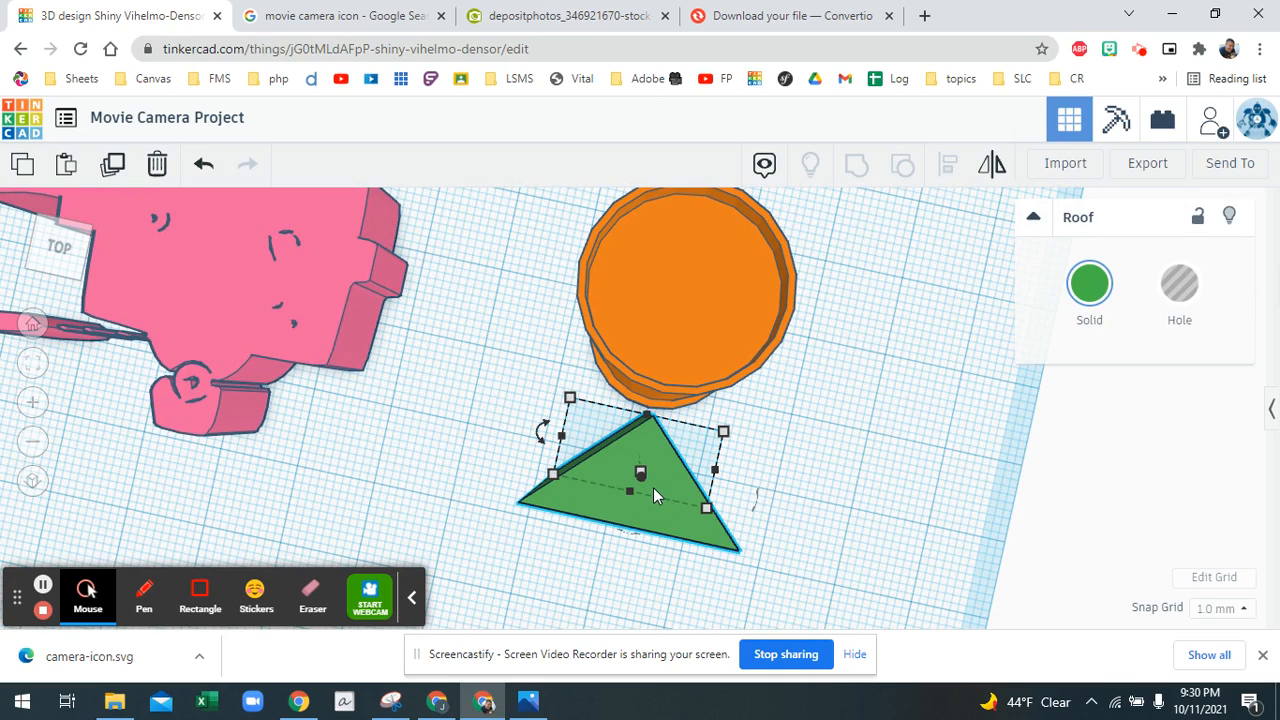
right_drag(652, 493, 663, 388)
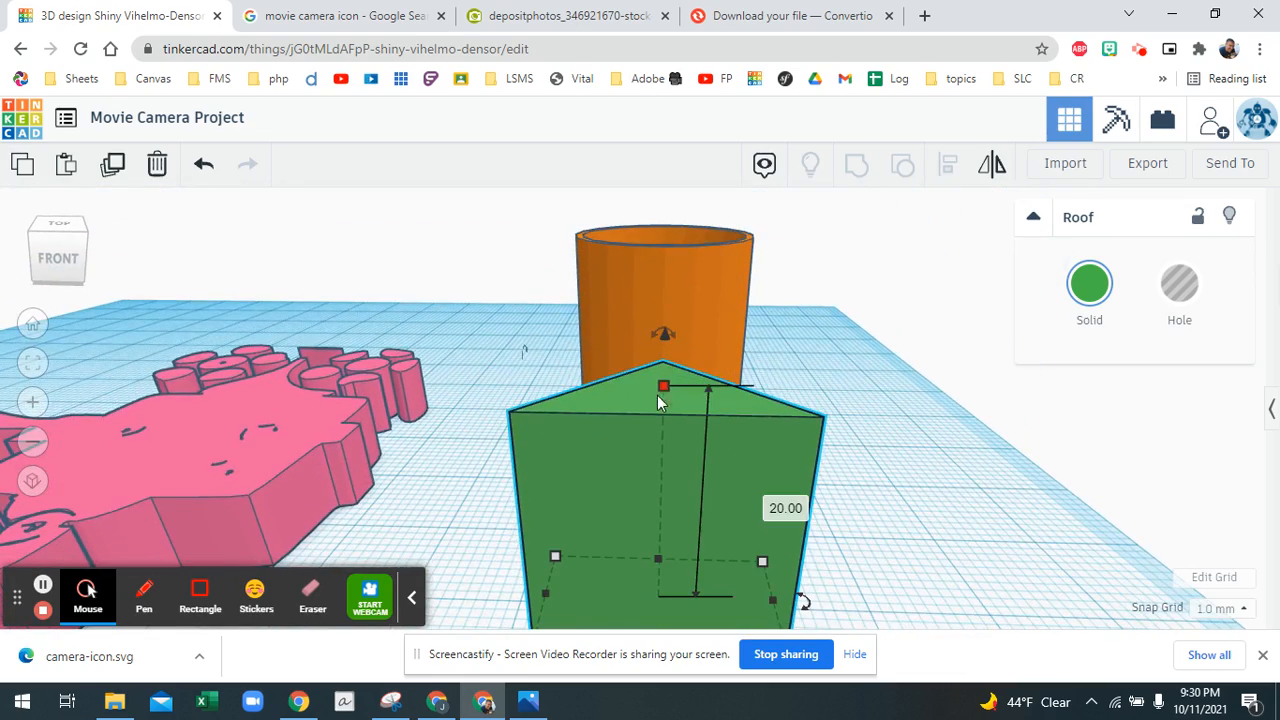
drag(663, 385, 660, 545)
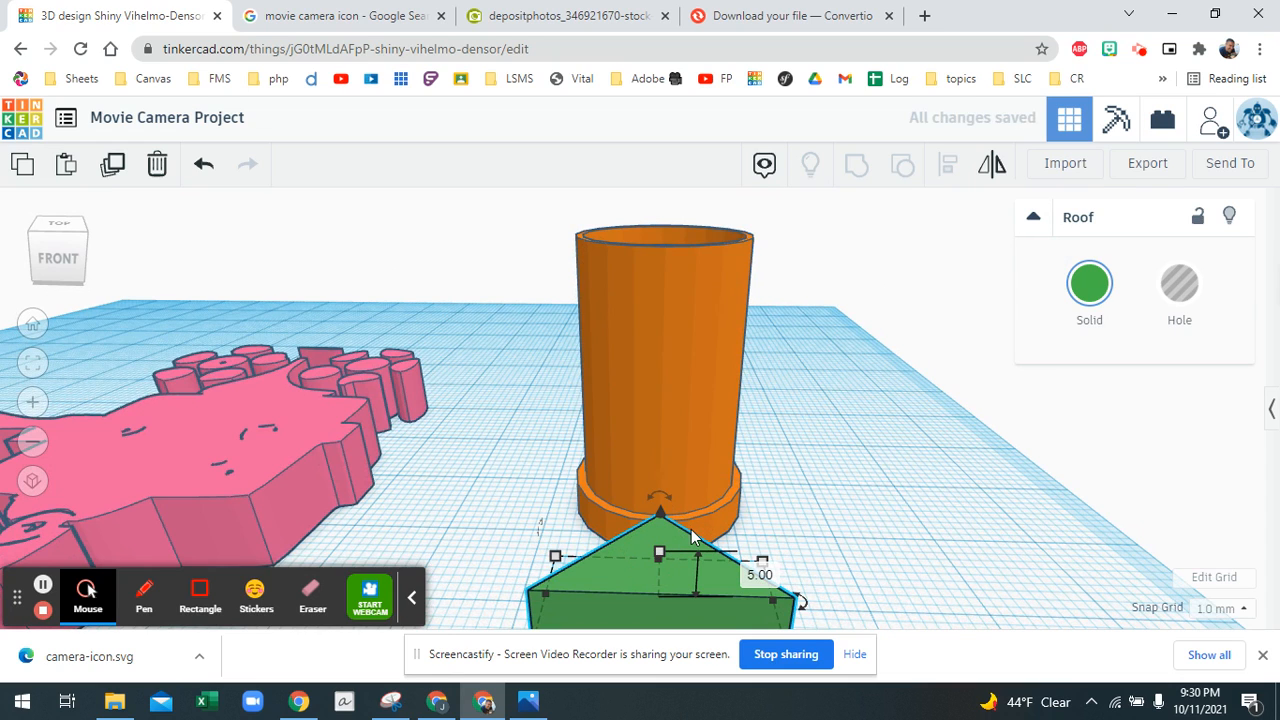
Nudge the triangular piece a net 1 mm toward the tube so that its tip reaches the base ring.
mouse_move(714, 555)
right_down()
mouse_move(708, 626)
mouse_move(700, 565)
right_up()
click(657, 483)
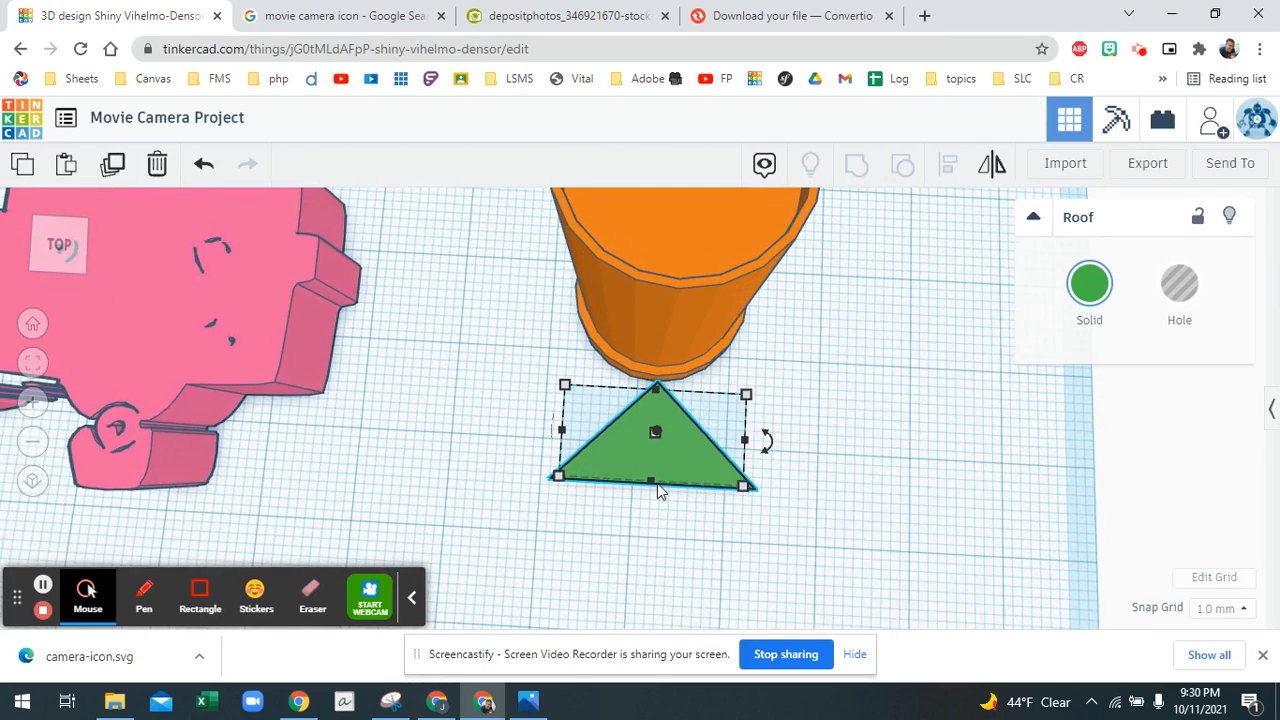
right_drag(660, 505, 666, 458)
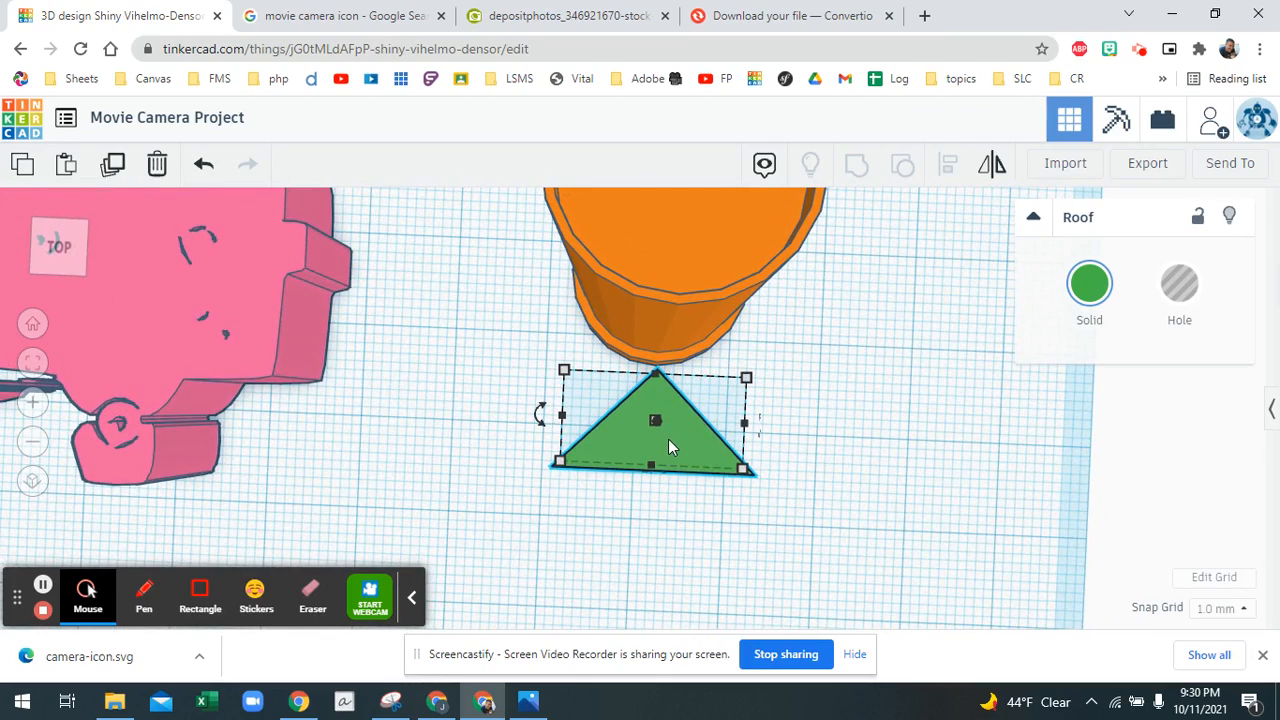
key(Up)
key(Up)
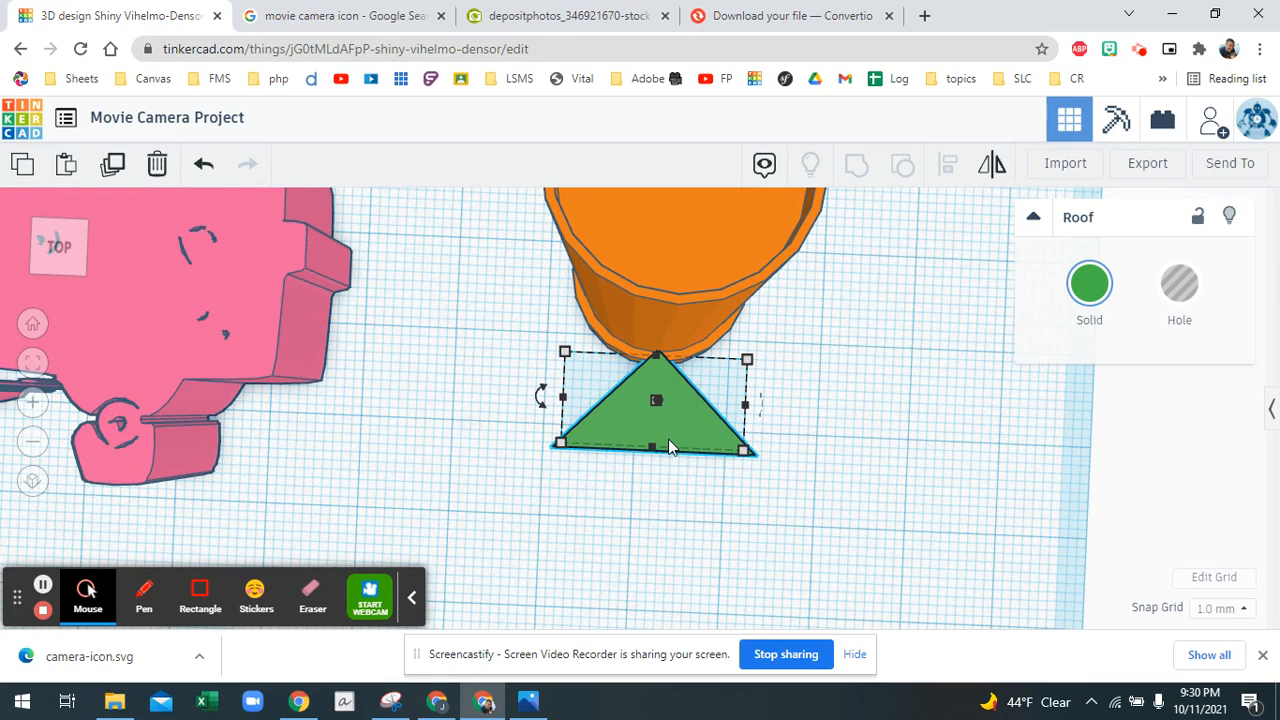
key(Down)
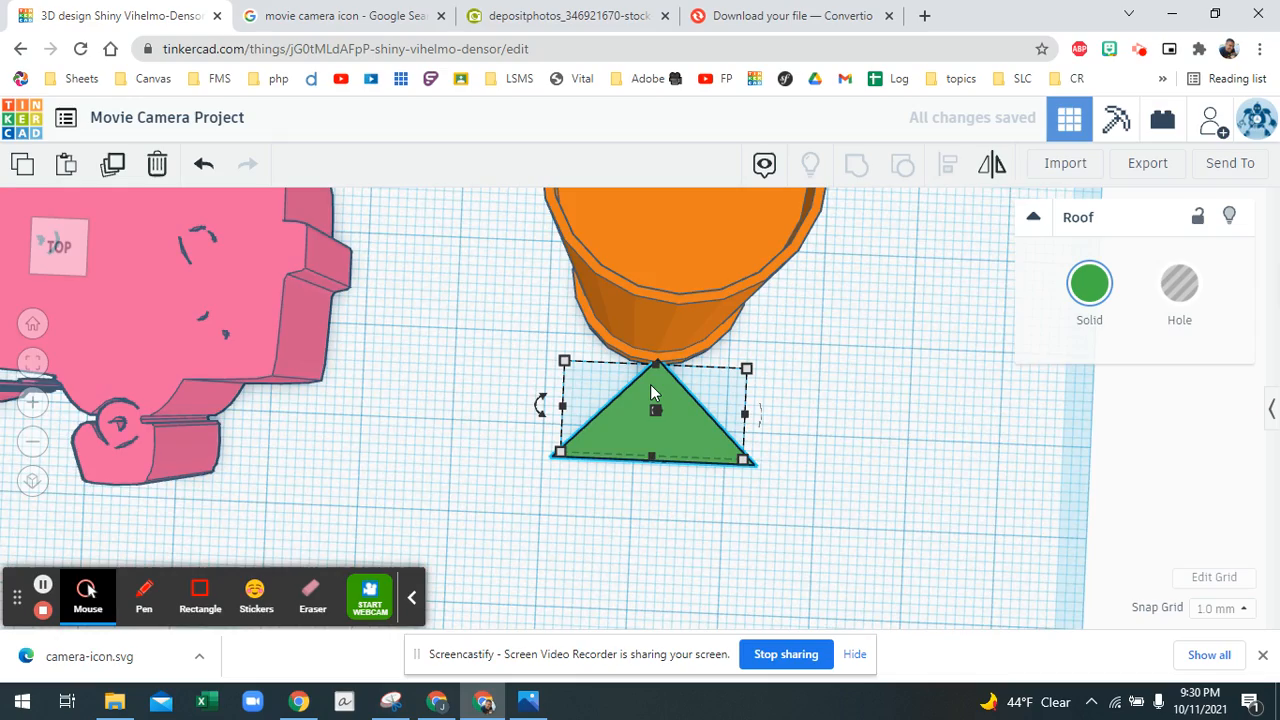
Set the snap grid to 0.25 mm and nudge the triangular piece one step further into the base ring.
scroll(650, 384, down, 1)
scroll(640, 390, up, 3)
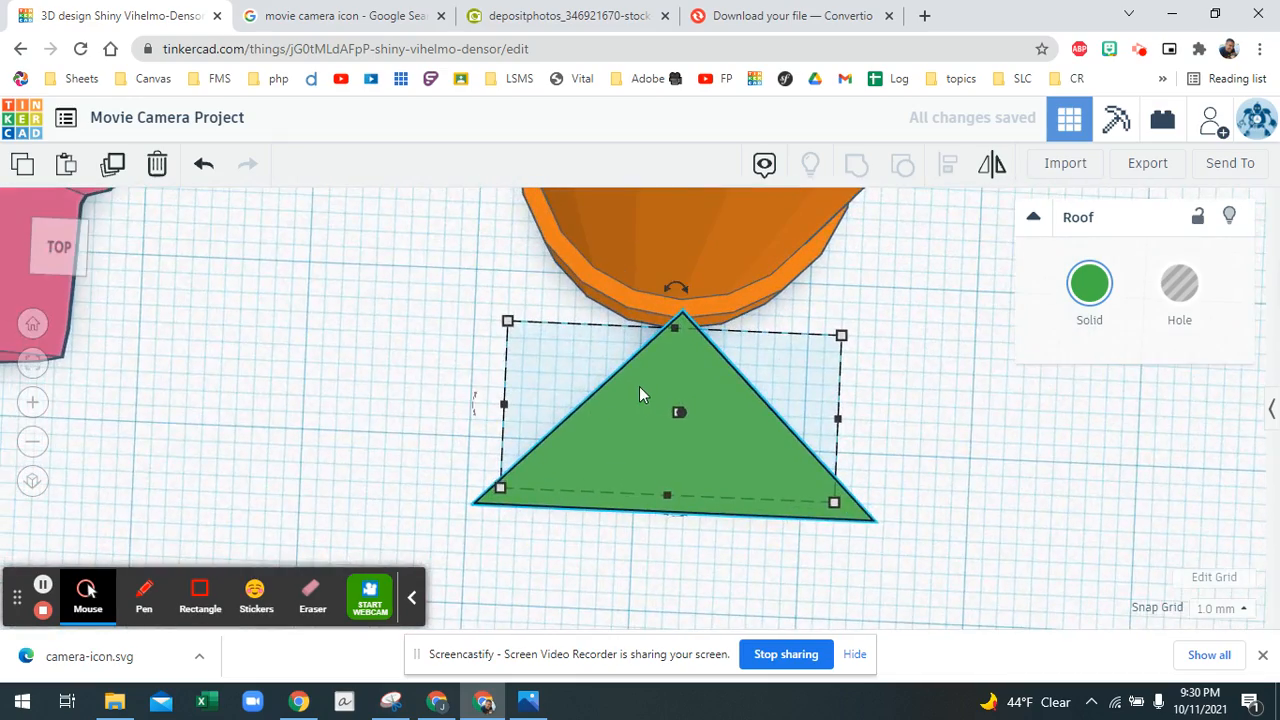
click(710, 388)
right_drag(757, 381, 810, 470)
right_drag(746, 503, 786, 292)
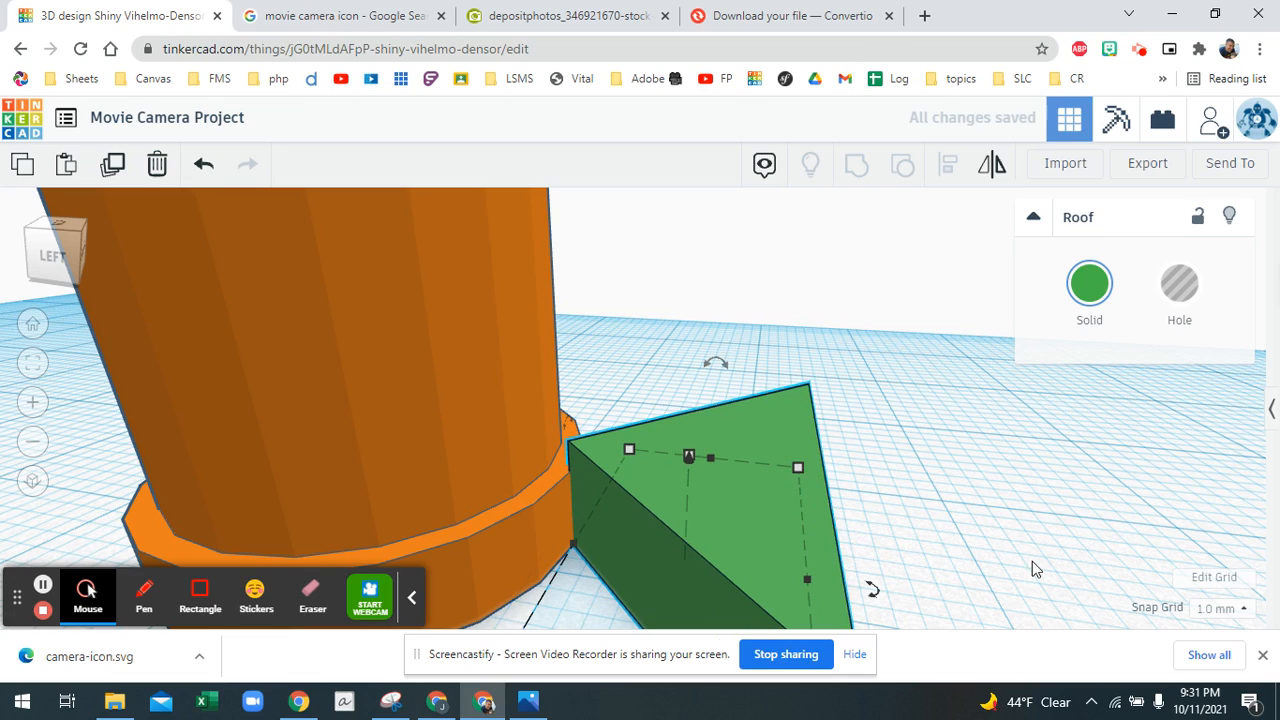
click(1222, 608)
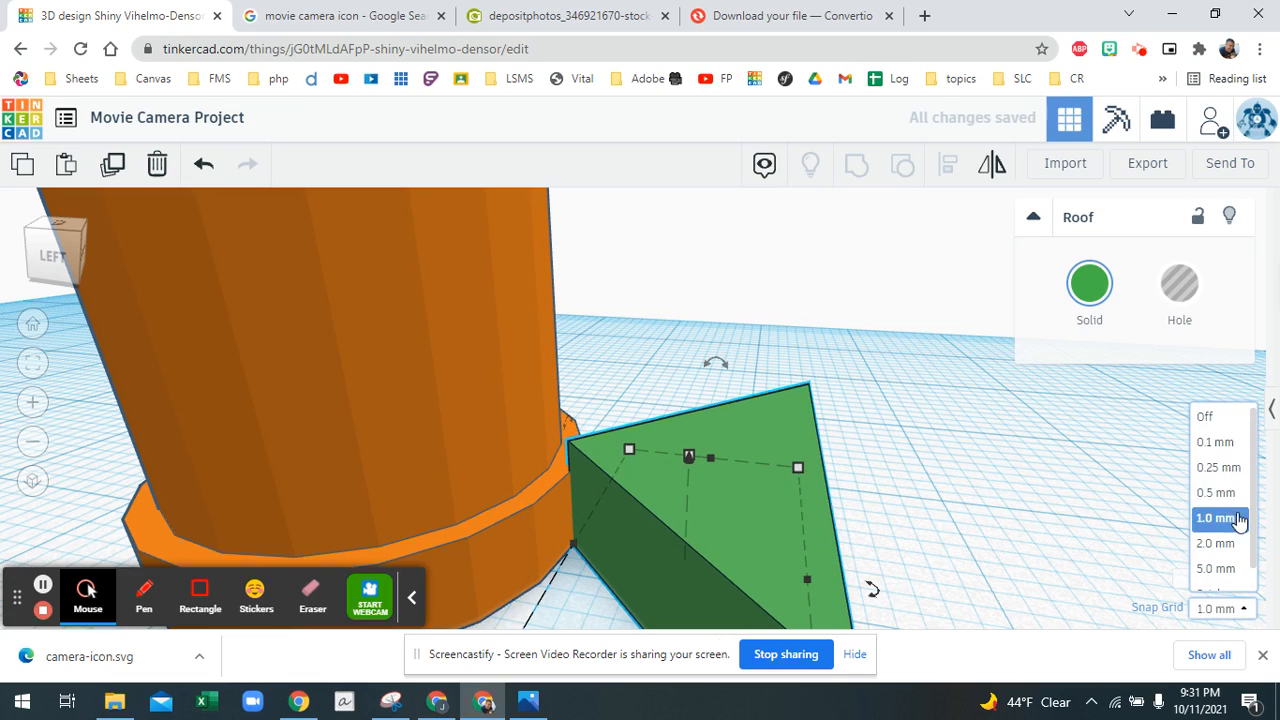
click(1218, 467)
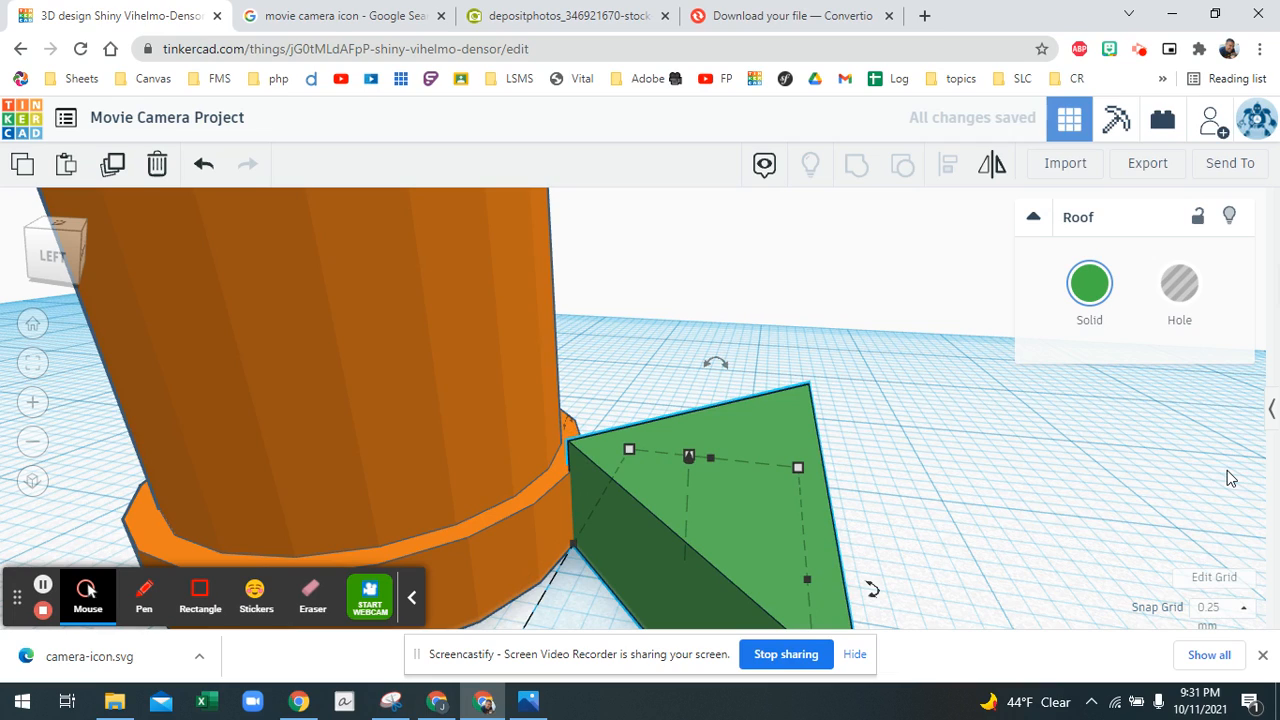
key(Left)
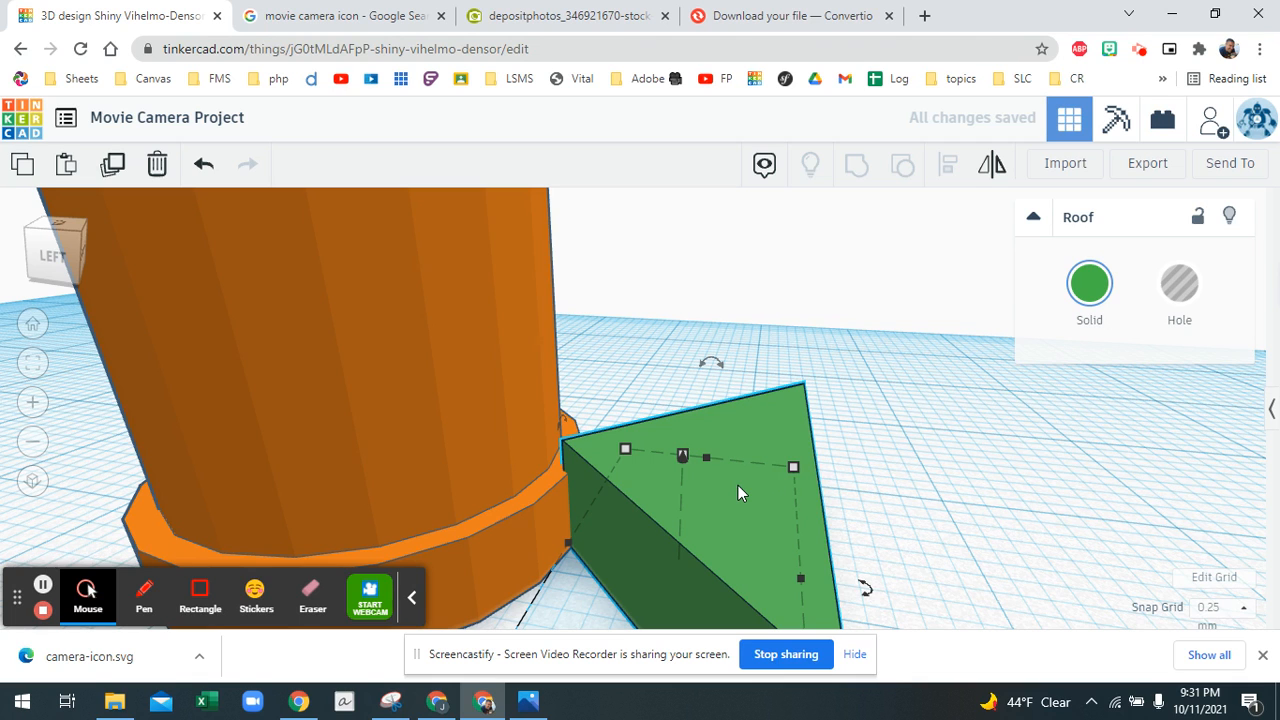
Duplicate the triangular piece in place and mirror the copy so that its tip points the opposite way.
scroll(738, 485, down, 2)
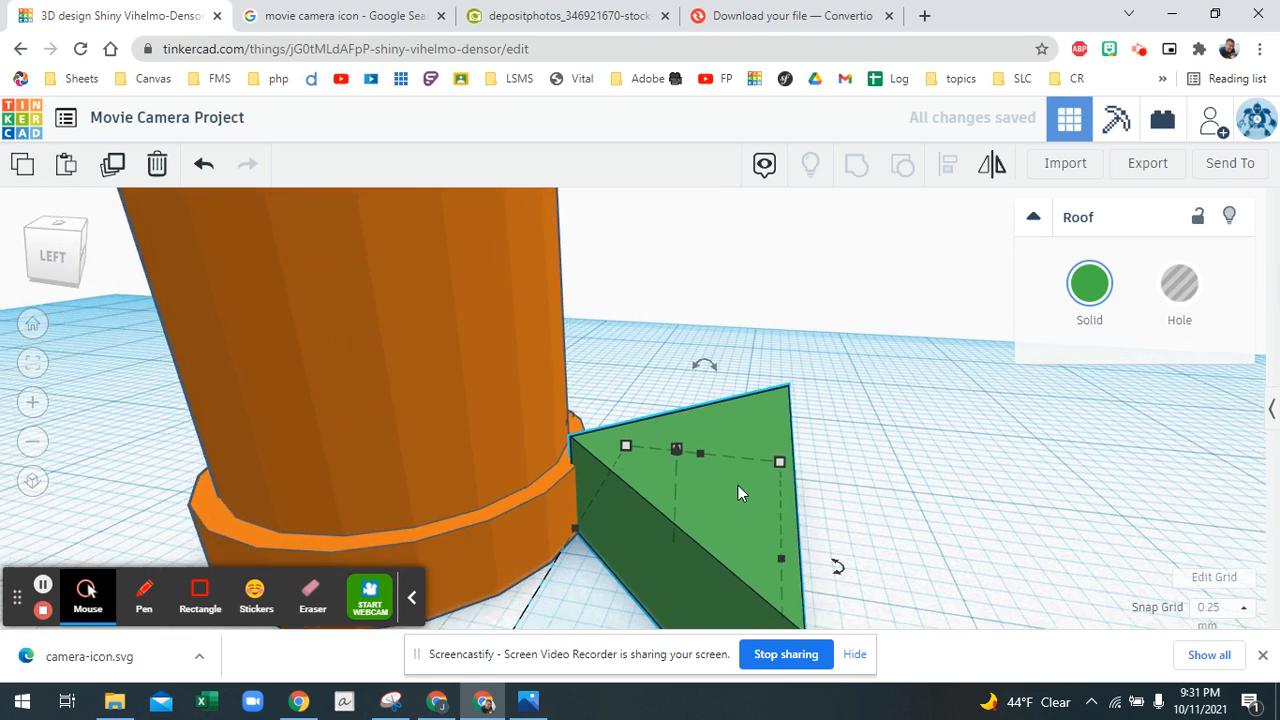
scroll(738, 485, down, 3)
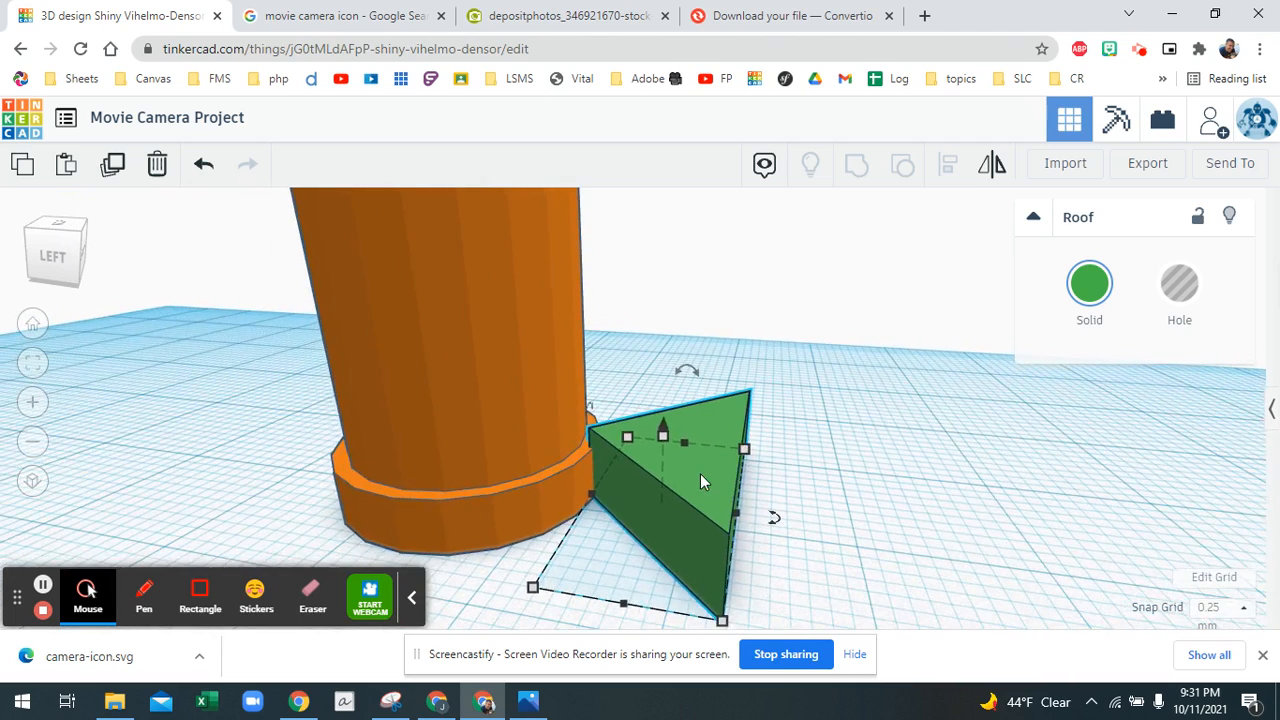
drag(699, 462, 699, 462)
click(699, 462)
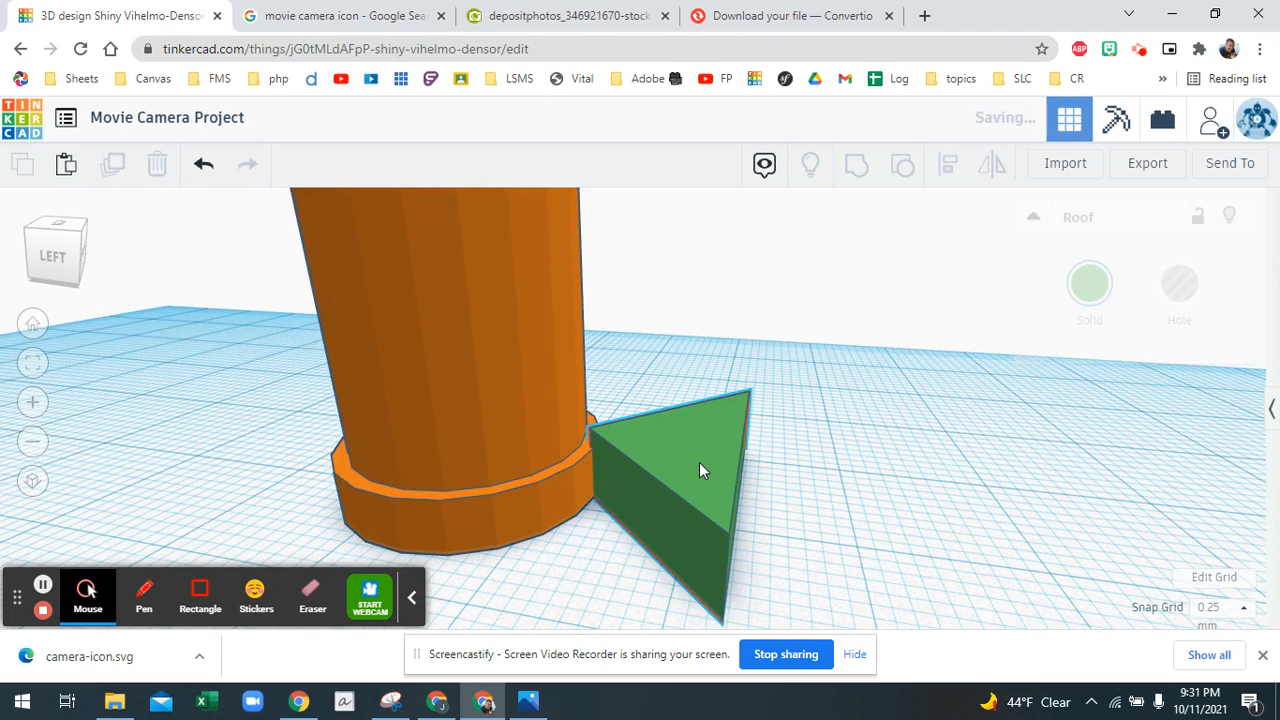
click(992, 164)
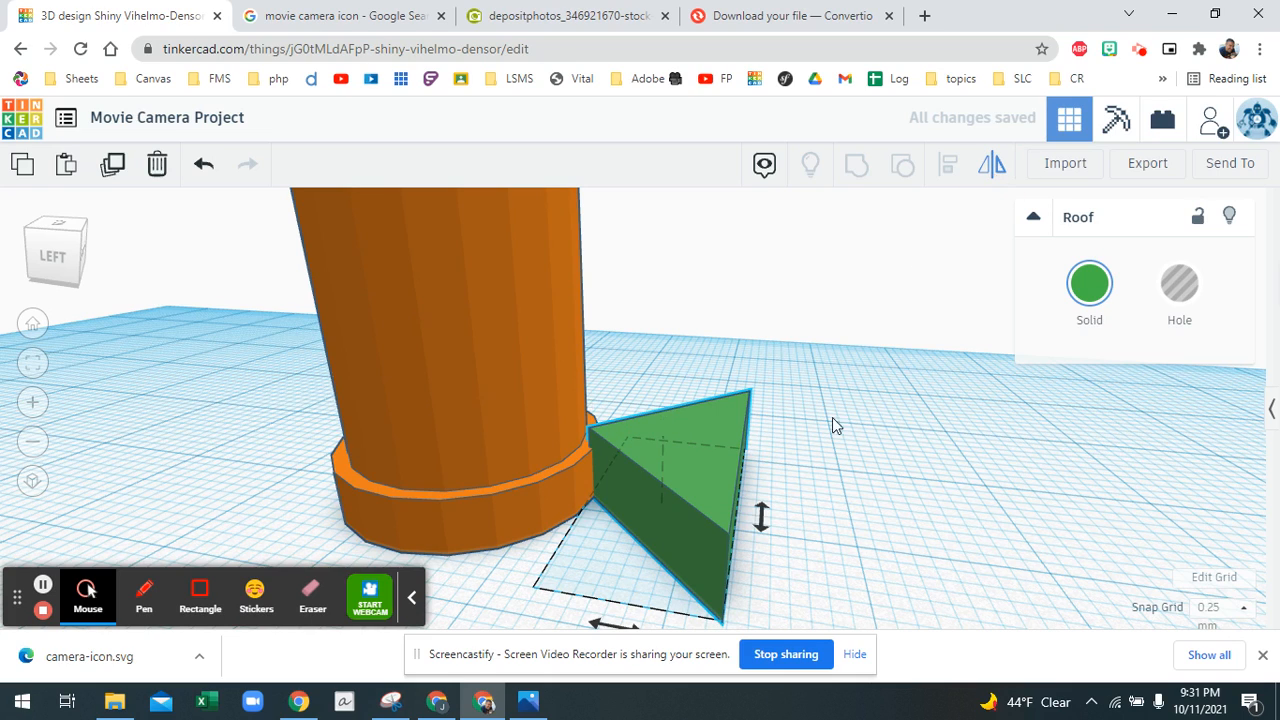
click(610, 624)
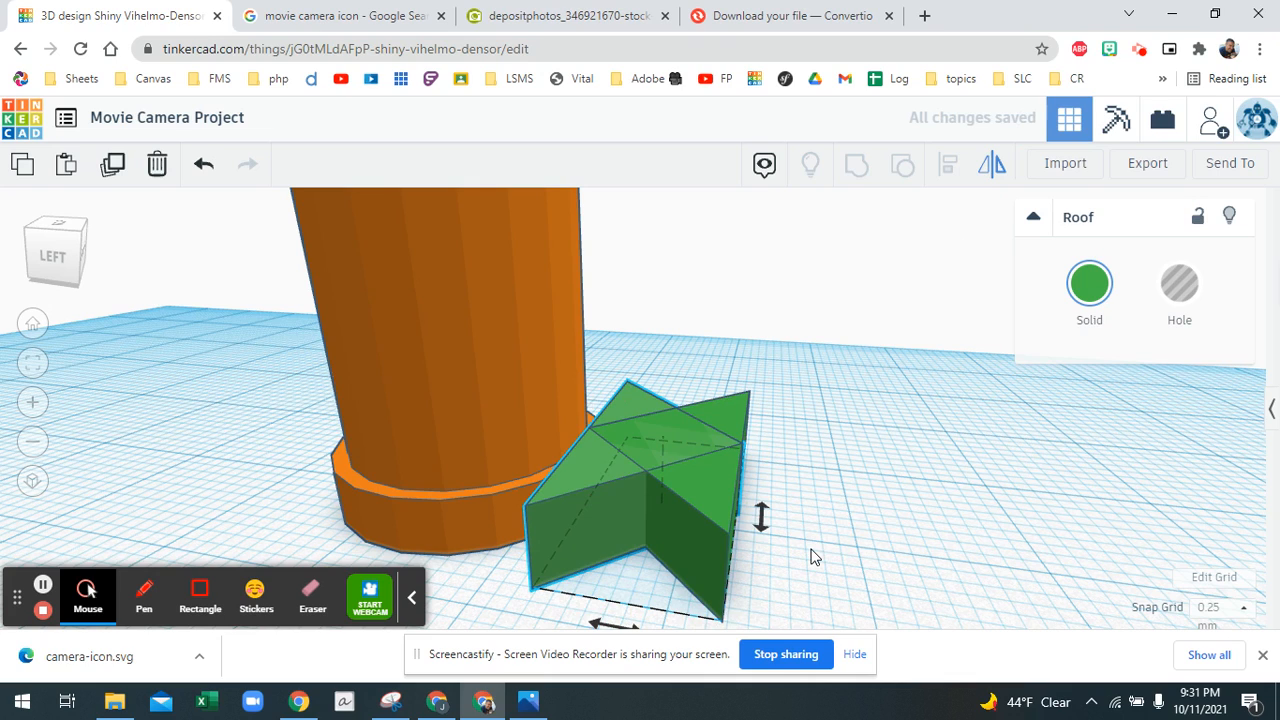
Move the mirrored triangle straight across to the opposite side of the tube until its tip meets the base ring.
key(Left)
key(Left)
key(Left)
key(Left)
key(Left)
key(Left)
key(Left)
key(Left)
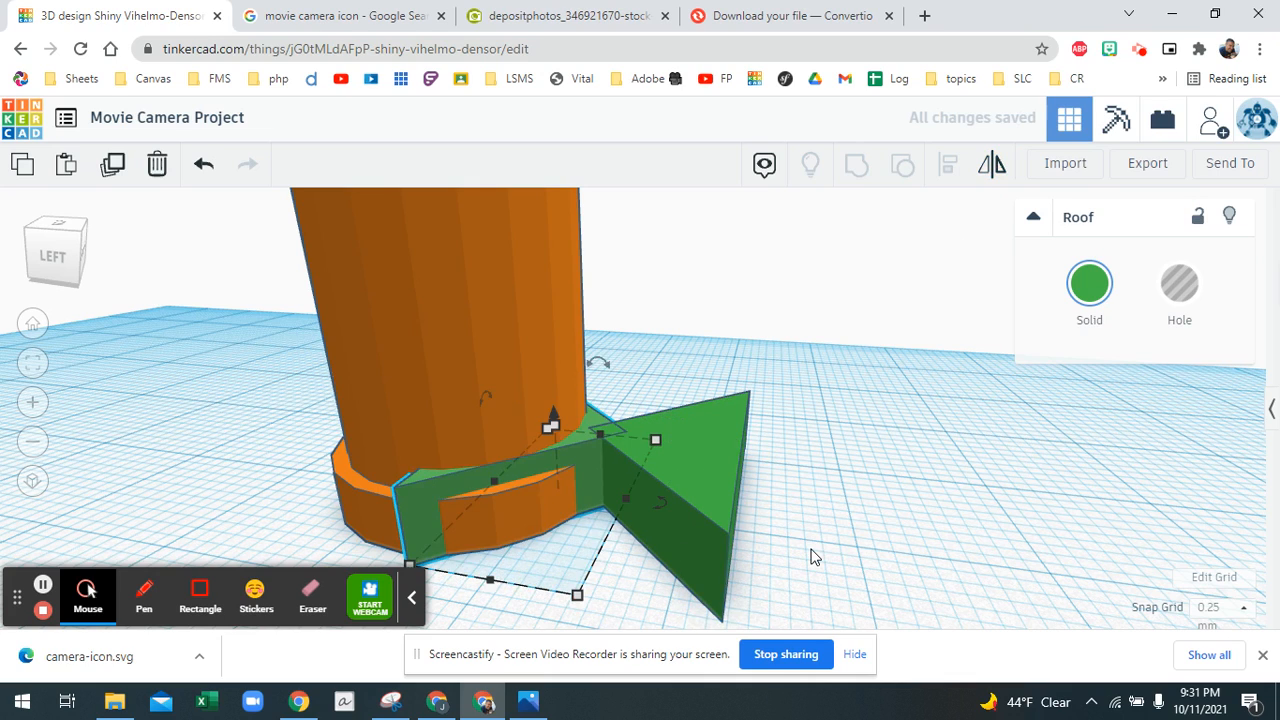
key(Left)
key(Left)
key(Left)
key(Left)
key(Left)
key(Left)
key(Left)
key(Left)
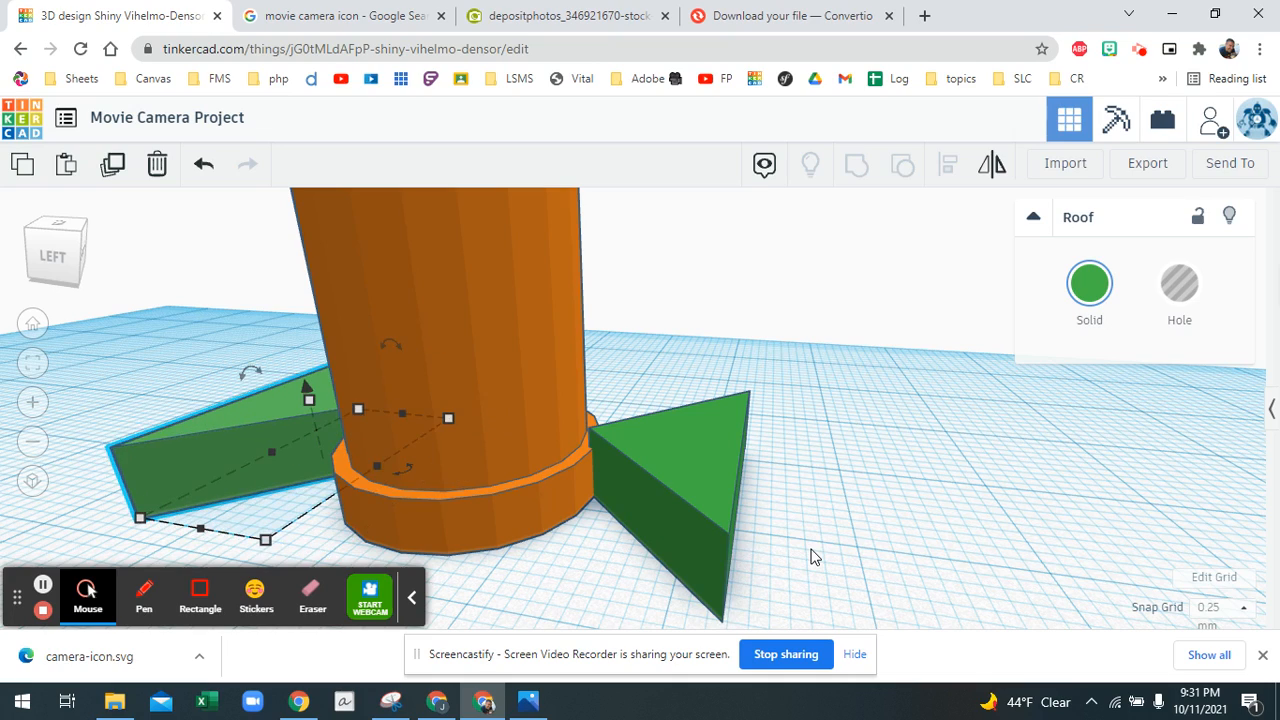
right_drag(831, 560, 1073, 571)
right_drag(835, 548, 708, 440)
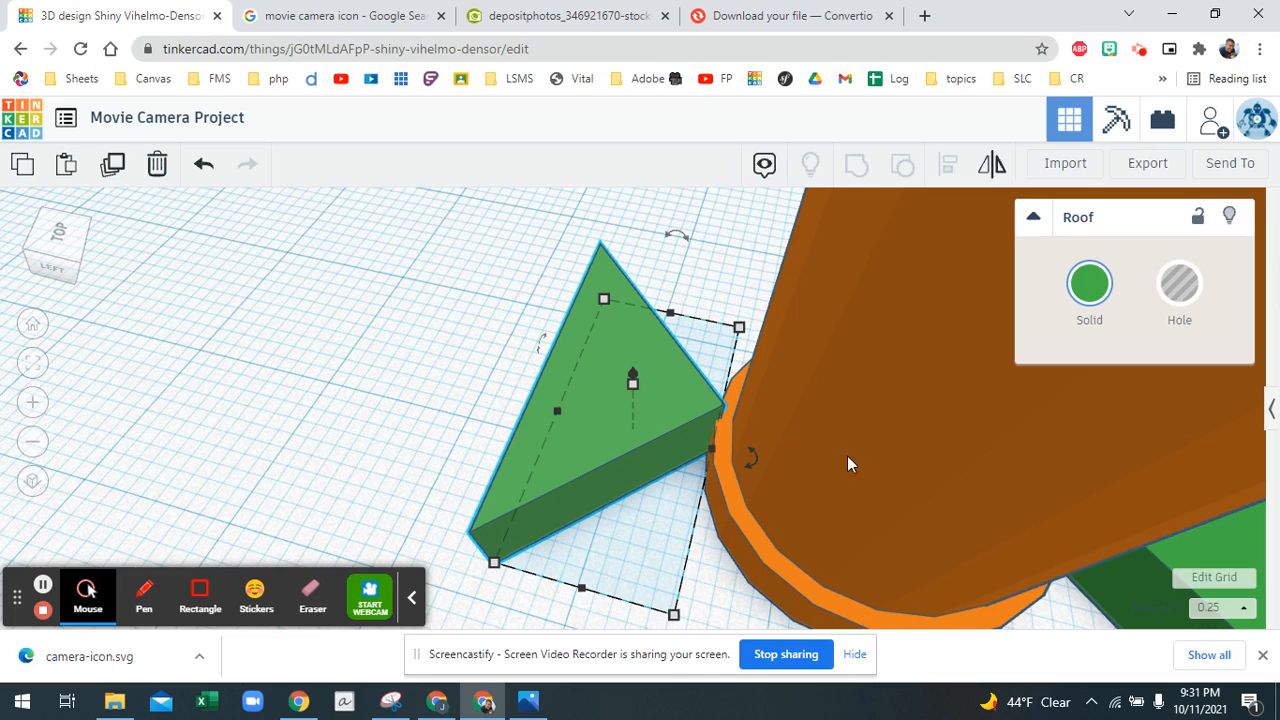
Inspect where the tips of both triangular pieces meet the base ring on opposite sides of the tube.
right_drag(847, 464, 666, 412)
right_drag(1001, 468, 991, 467)
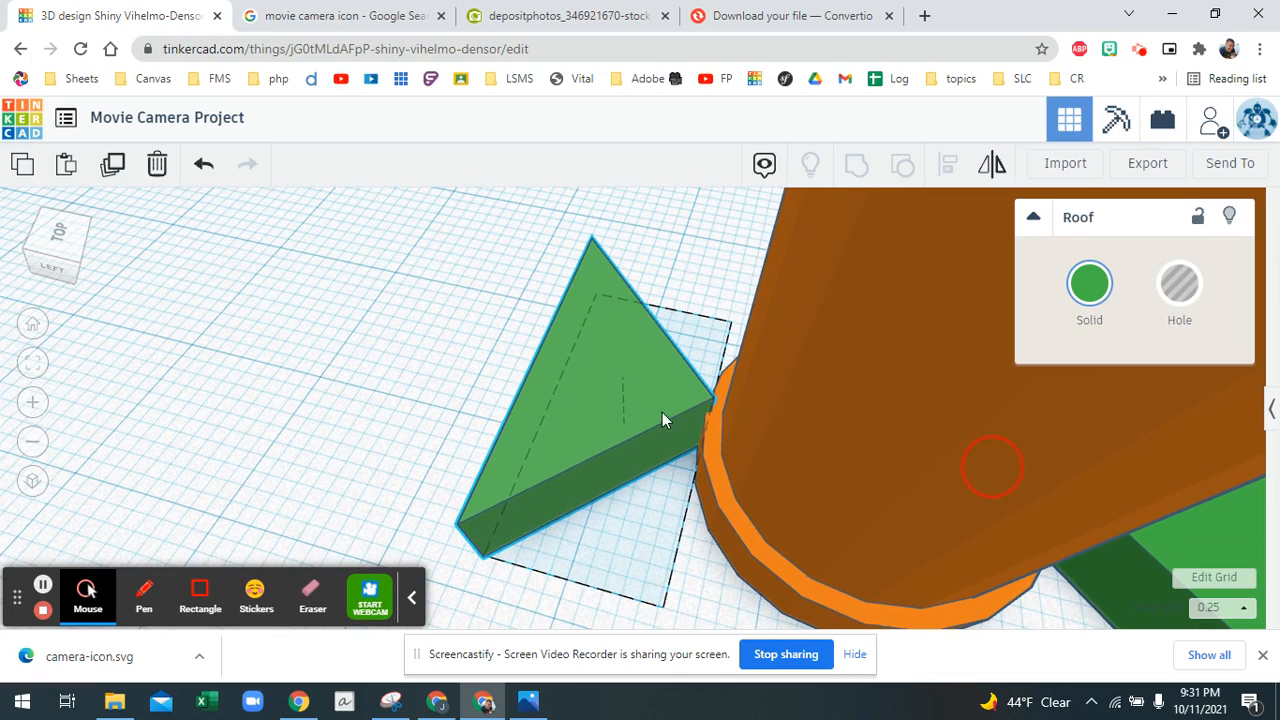
middle_drag(662, 412, 569, 377)
mouse_move(1118, 475)
middle_down()
mouse_move(759, 439)
mouse_move(364, 335)
mouse_move(284, 335)
middle_up()
middle_drag(1045, 466, 345, 352)
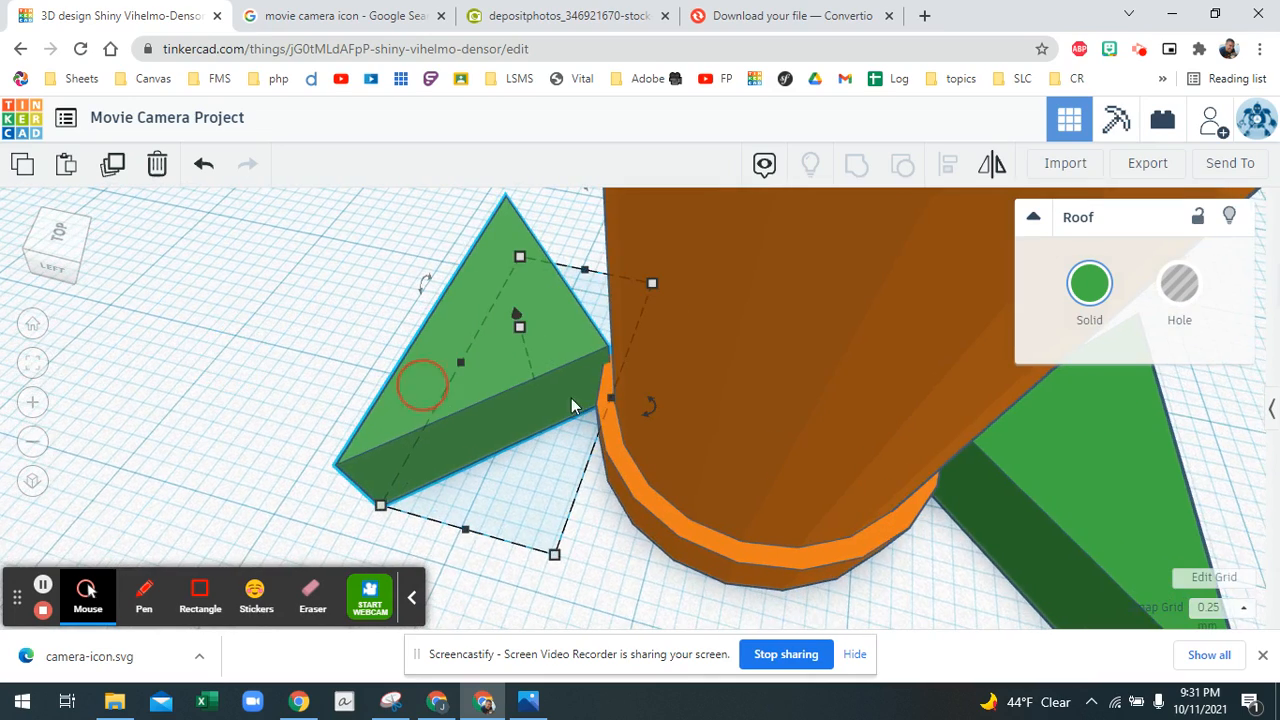
middle_drag(960, 444, 396, 360)
middle_drag(768, 394, 331, 363)
mouse_move(763, 379)
middle_down()
mouse_move(297, 318)
mouse_move(633, 348)
mouse_move(520, 335)
middle_up()
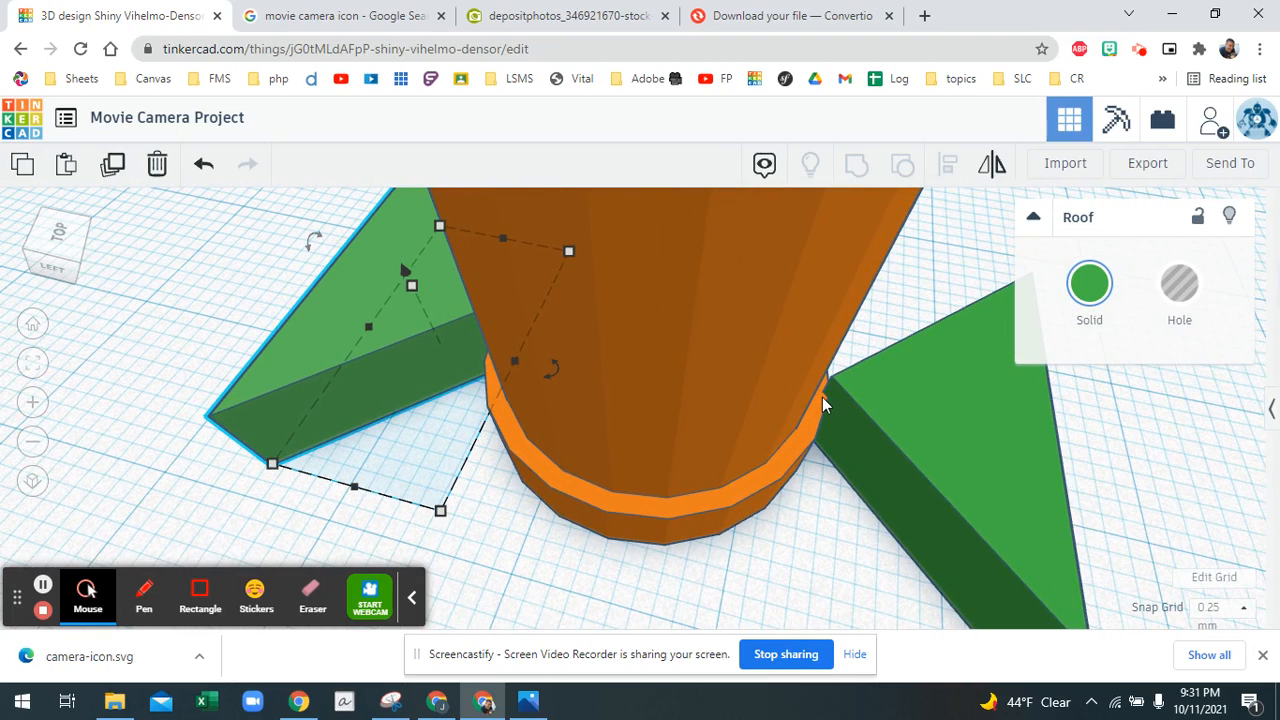
scroll(495, 470, down, 4)
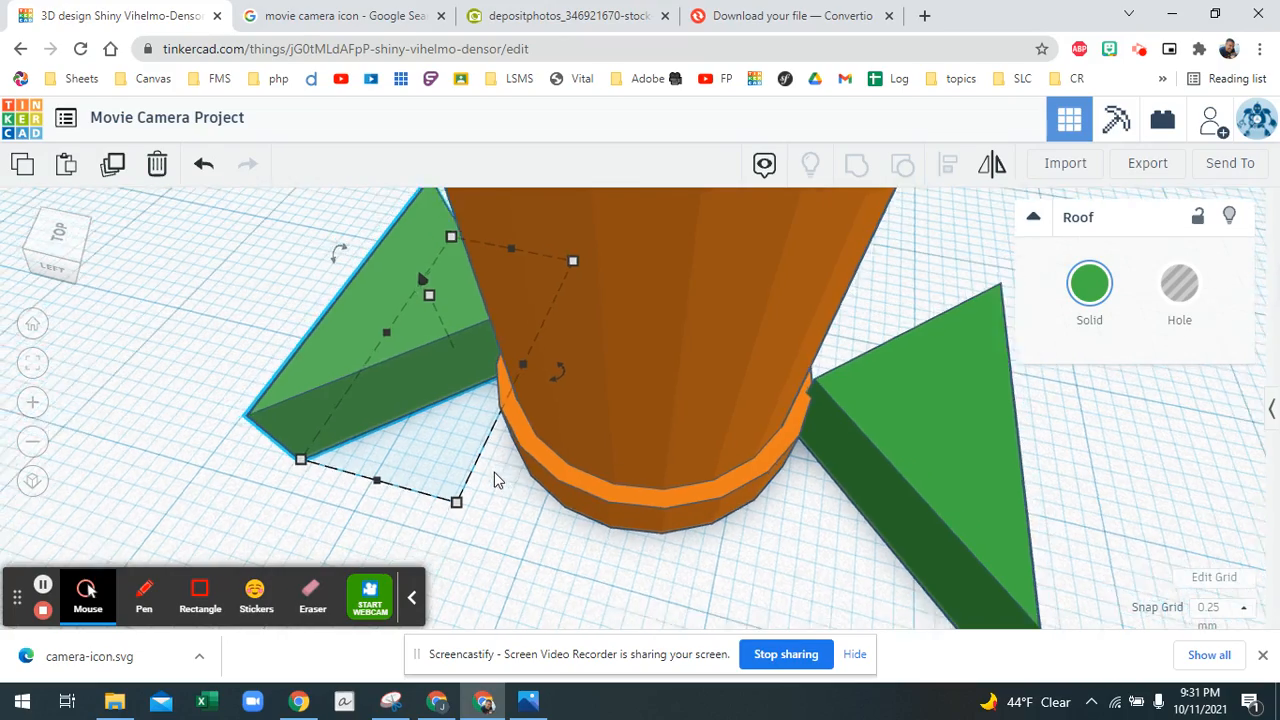
middle_drag(648, 473, 951, 508)
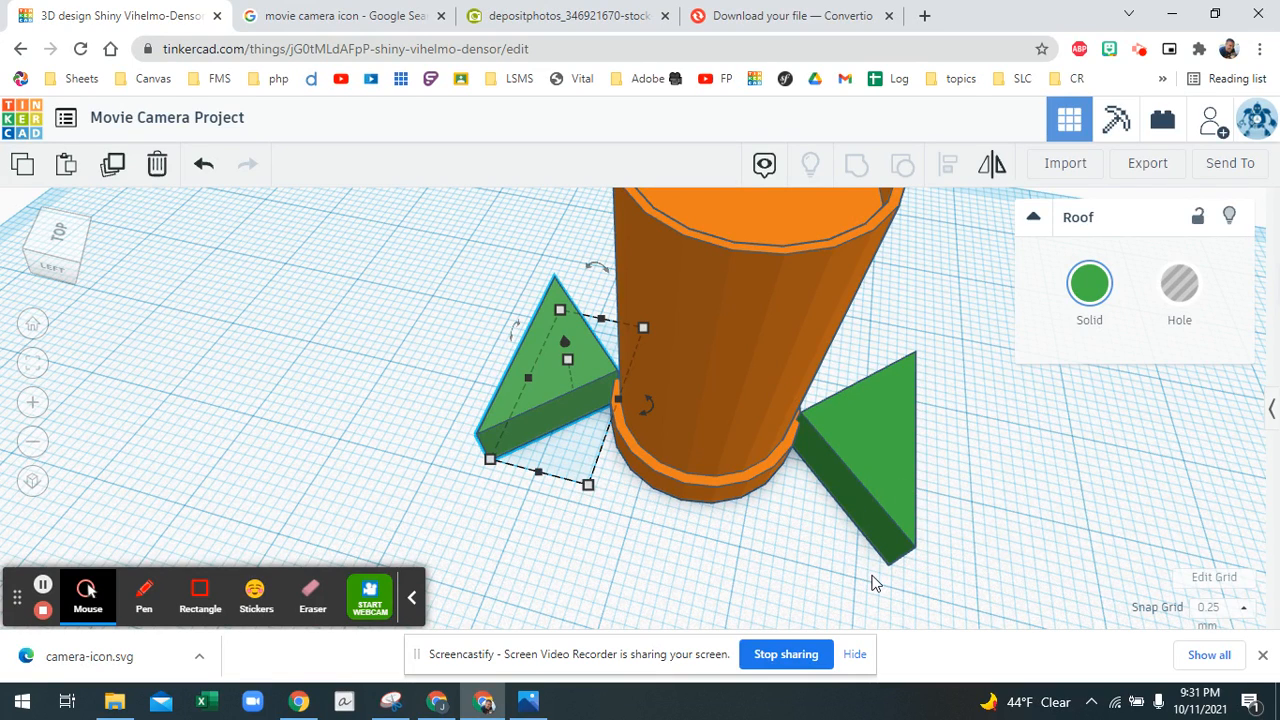
Select both triangular pieces, duplicate them in place and rotate the copied pair a small angle around the tube.
drag(872, 578, 537, 382)
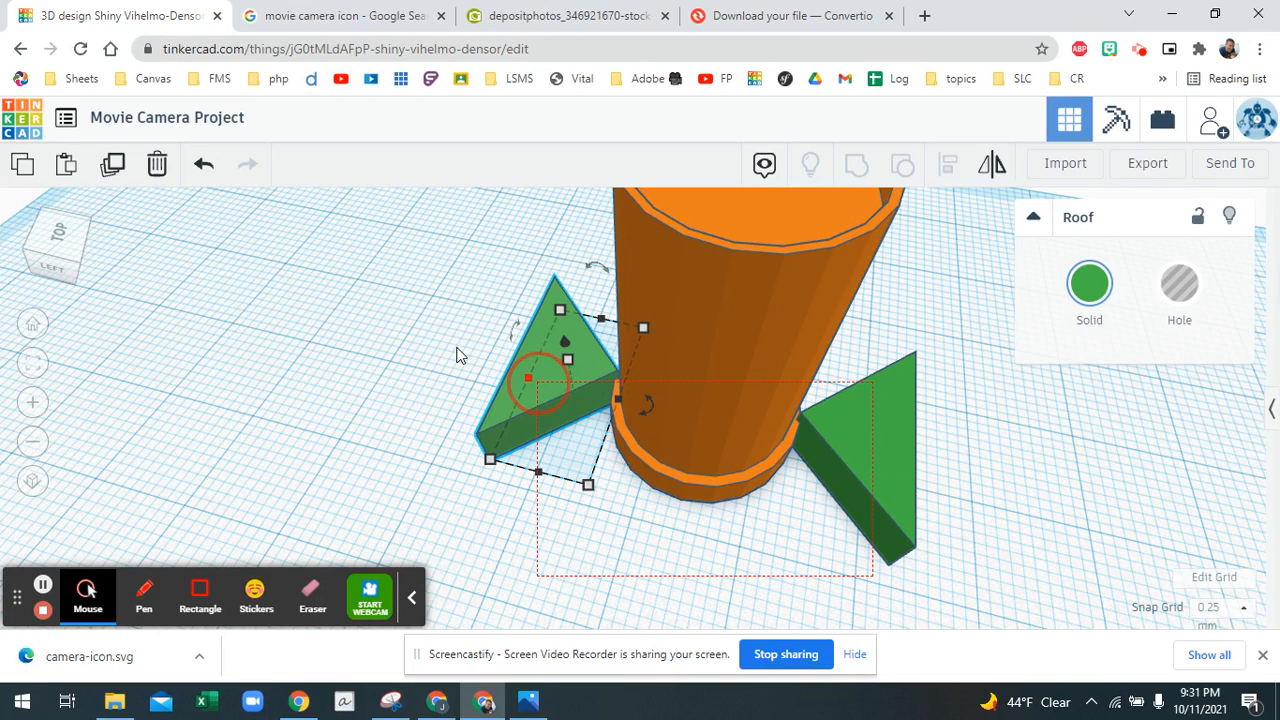
drag(457, 355, 459, 350)
click(393, 345)
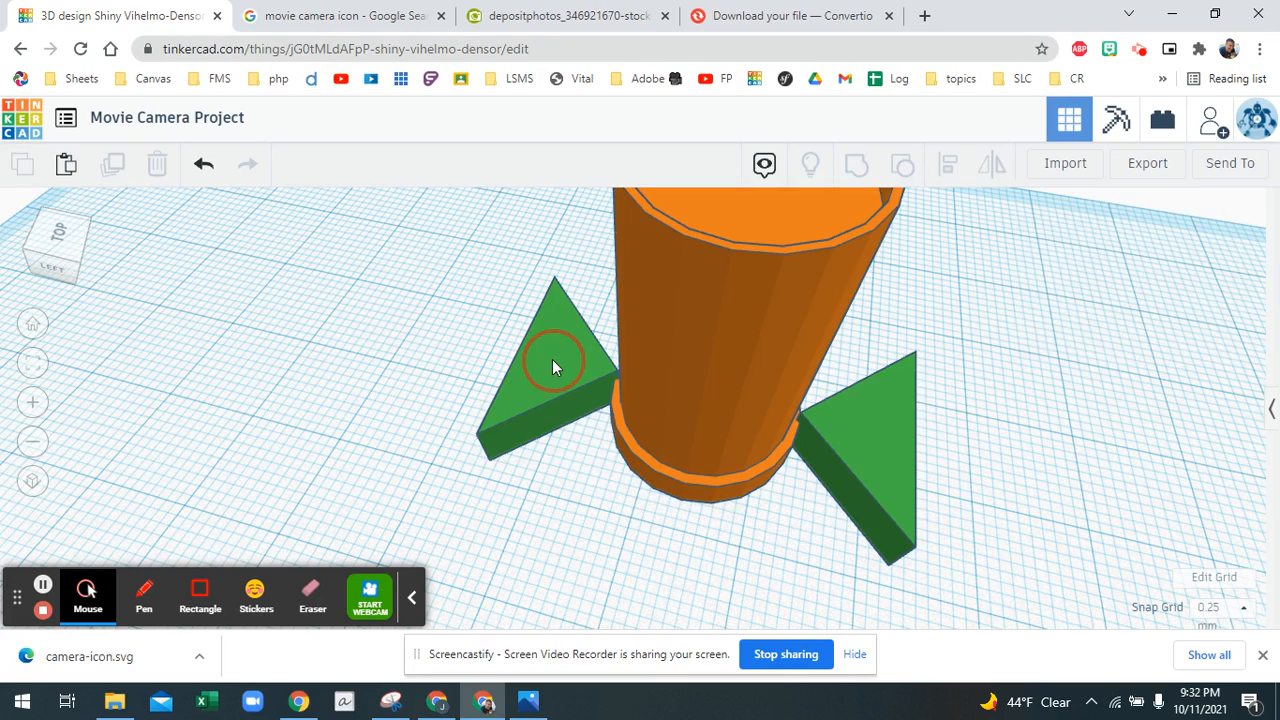
click(554, 366)
shift+click(864, 454)
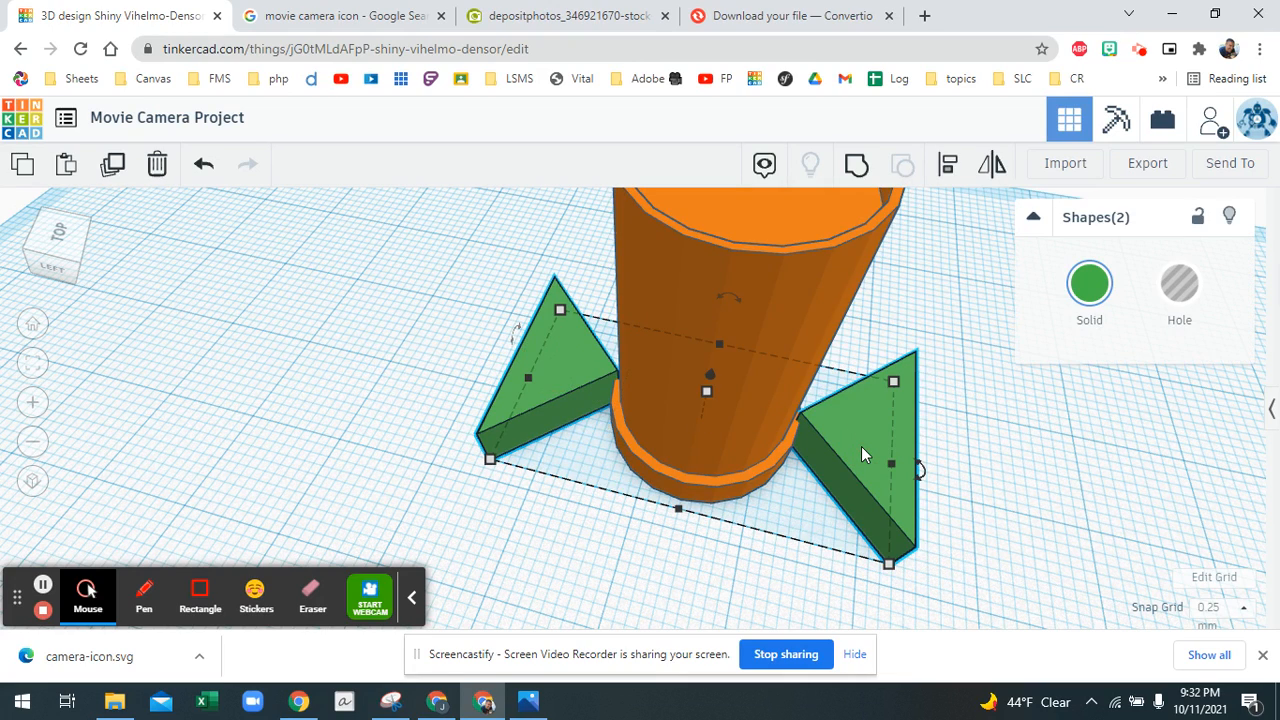
mouse_move(919, 470)
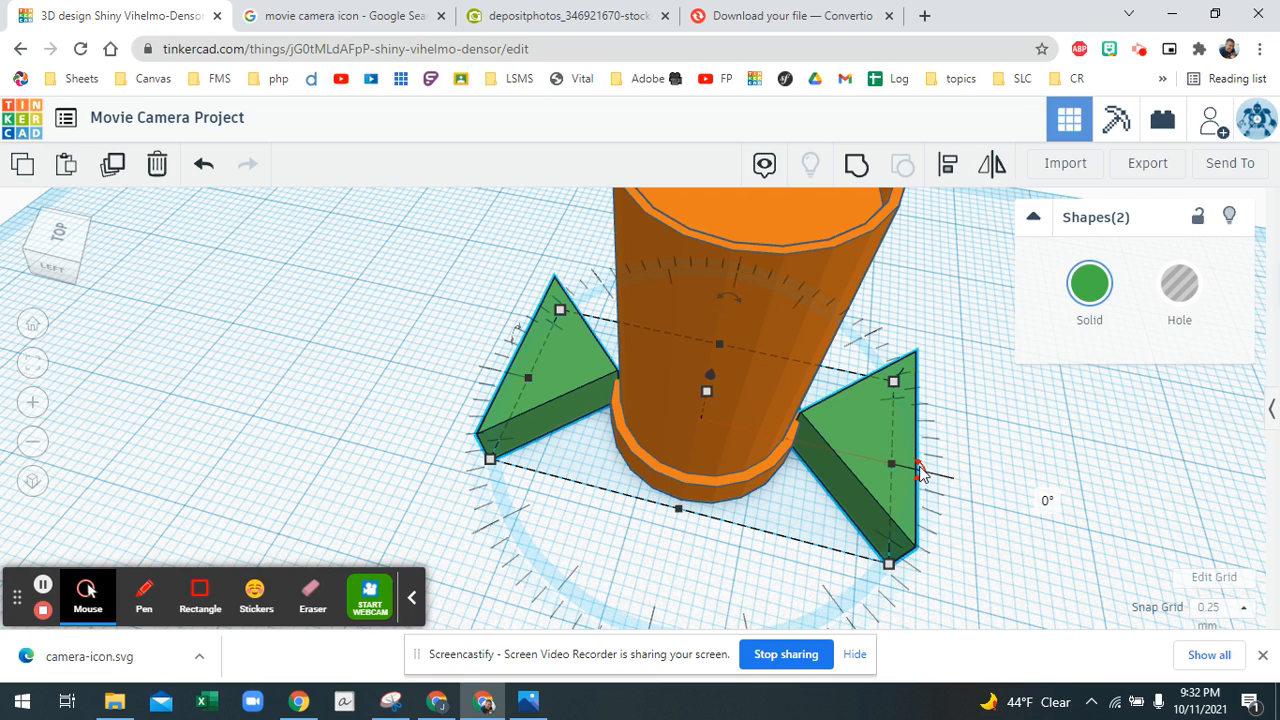
click(919, 470)
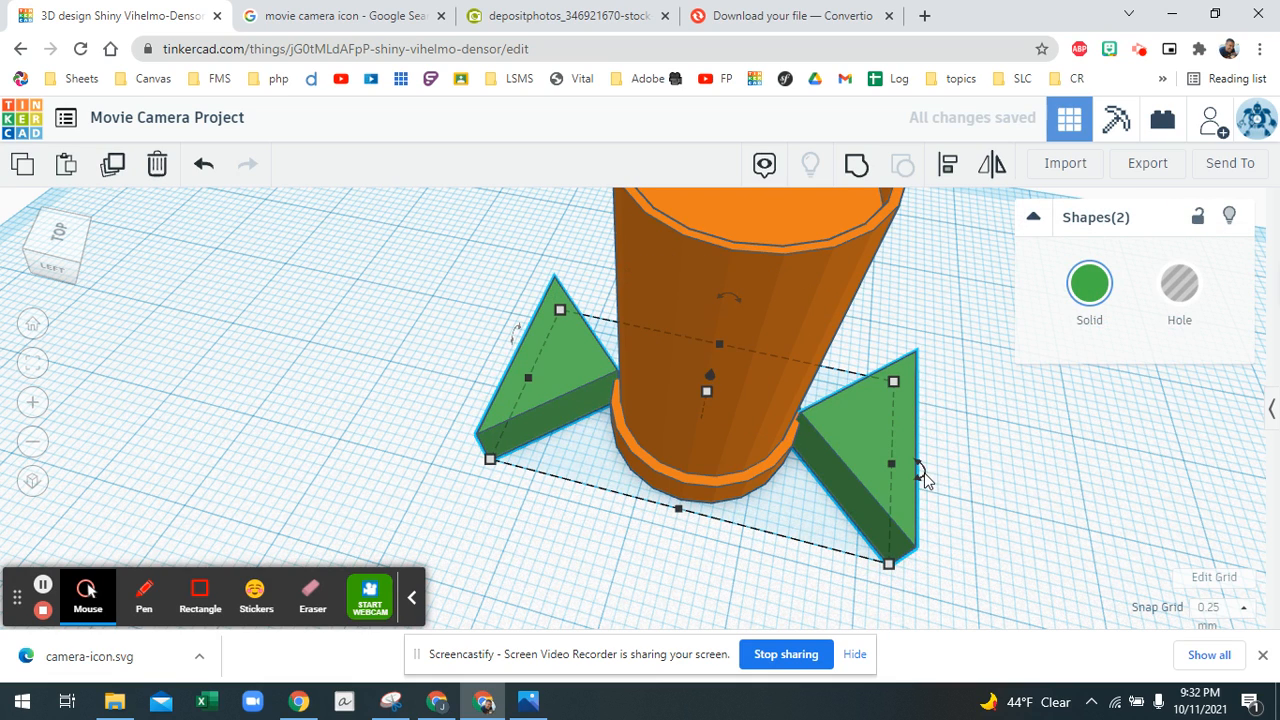
drag(922, 472, 953, 473)
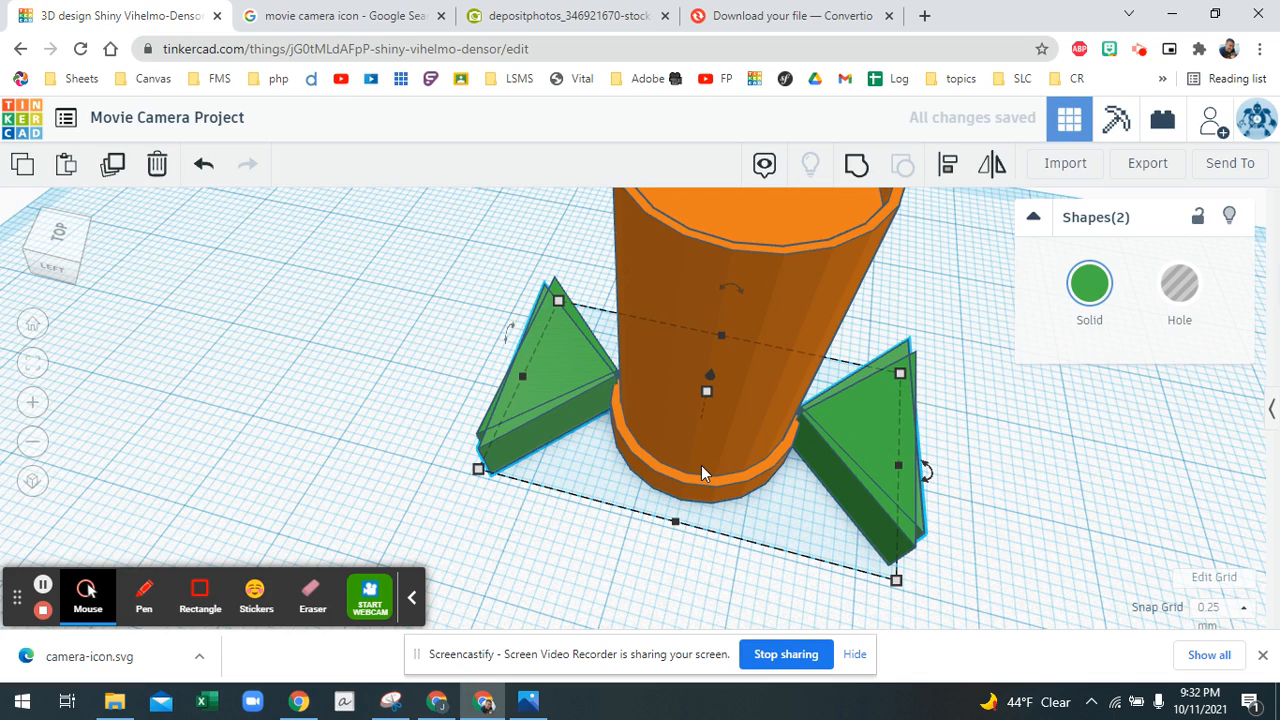
Repeat the rotated duplicate of the triangle pair until the triangles form a closed ring all around the tube's base.
key(ctrl+d)
key(ctrl+d)
key(ctrl+d)
key(ctrl+d)
key(ctrl+d)
key(ctrl+d)
key(ctrl+d)
key(ctrl+d)
key(ctrl+d)
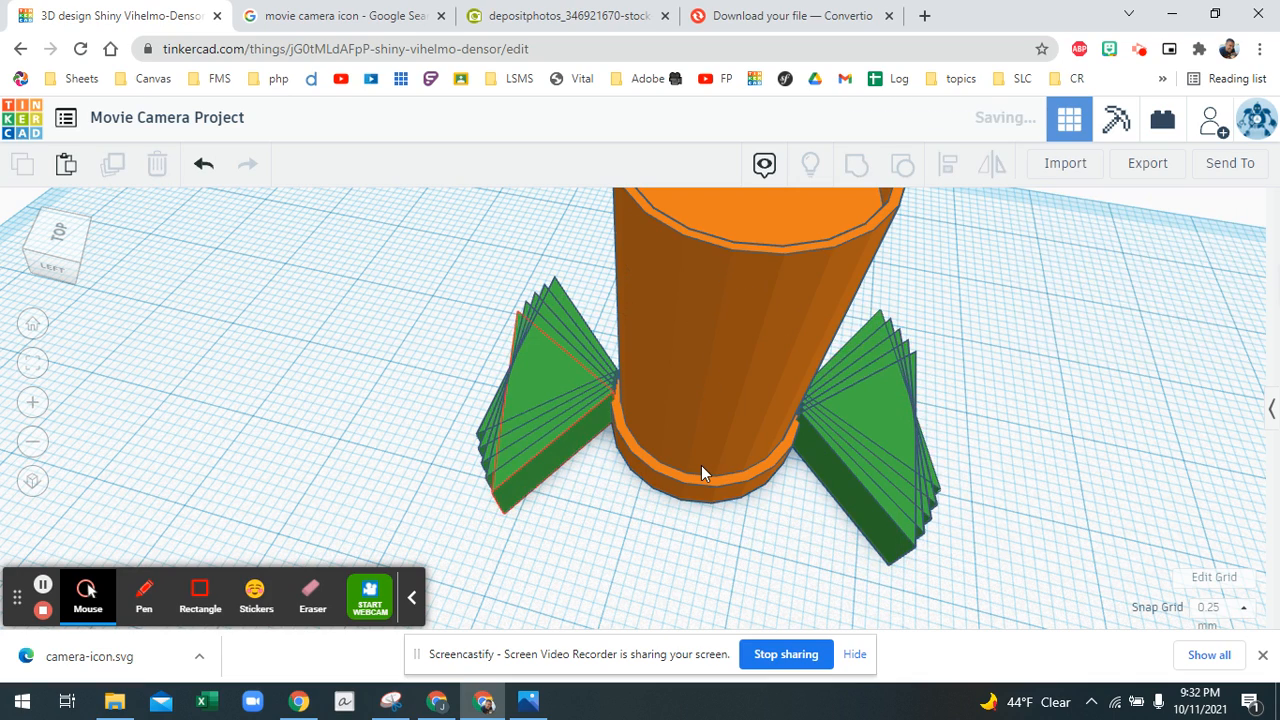
key(ctrl+d)
key(ctrl+d)
key(ctrl+d)
key(ctrl+d)
key(ctrl+d)
key(ctrl+d)
key(ctrl+d)
key(ctrl+d)
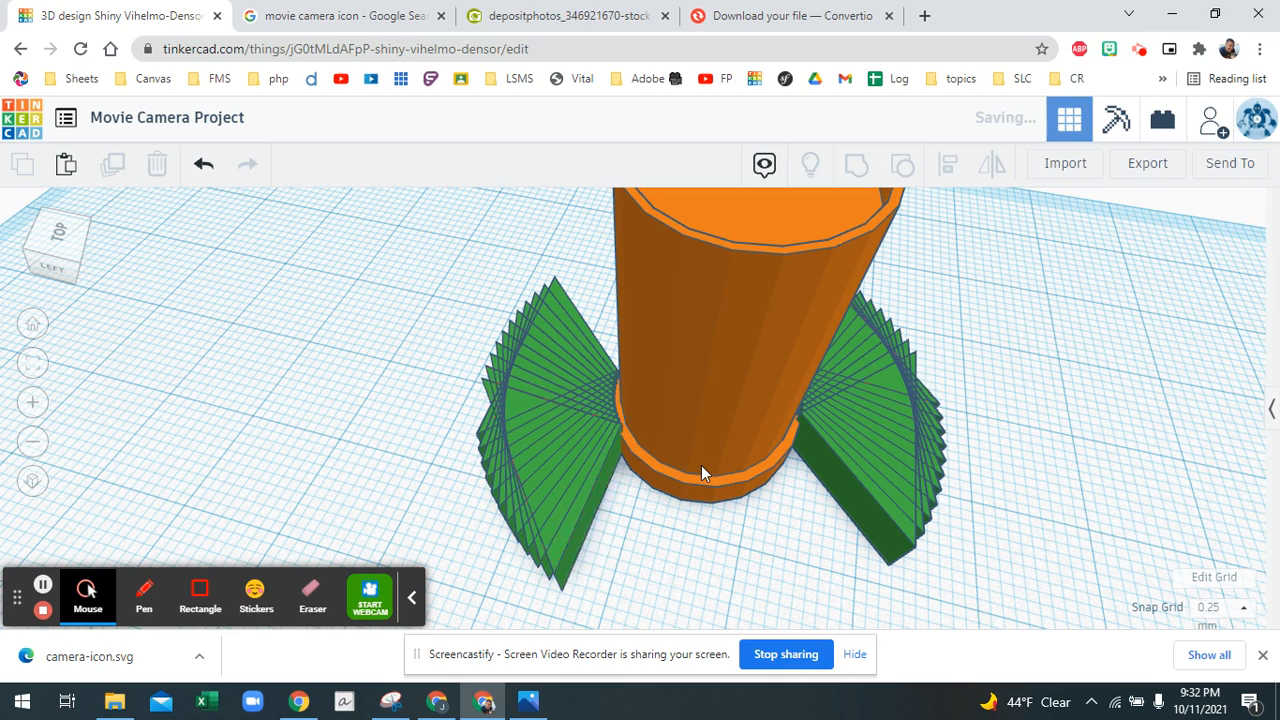
key(ctrl+d)
key(ctrl+d)
key(ctrl+d)
key(ctrl+d)
key(ctrl+d)
key(ctrl+d)
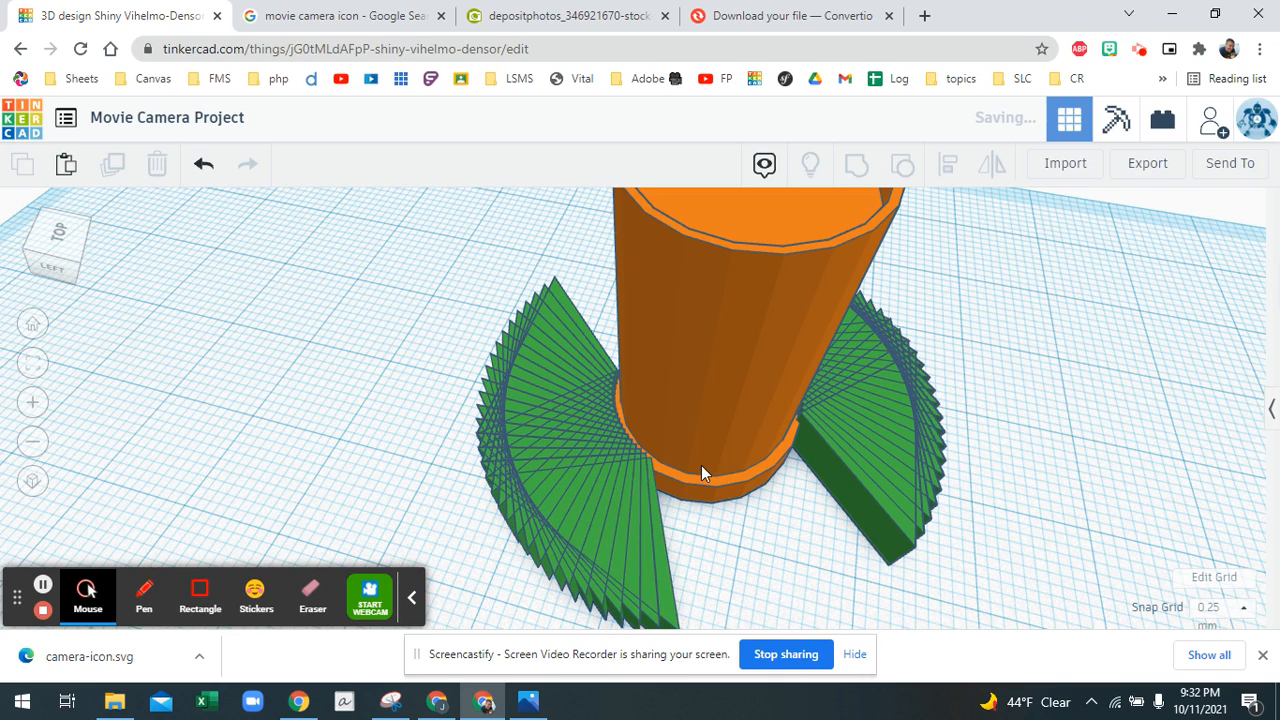
key(ctrl+d)
key(ctrl+d)
key(ctrl+d)
key(ctrl+d)
key(ctrl+d)
key(ctrl+d)
key(ctrl+d)
key(ctrl+d)
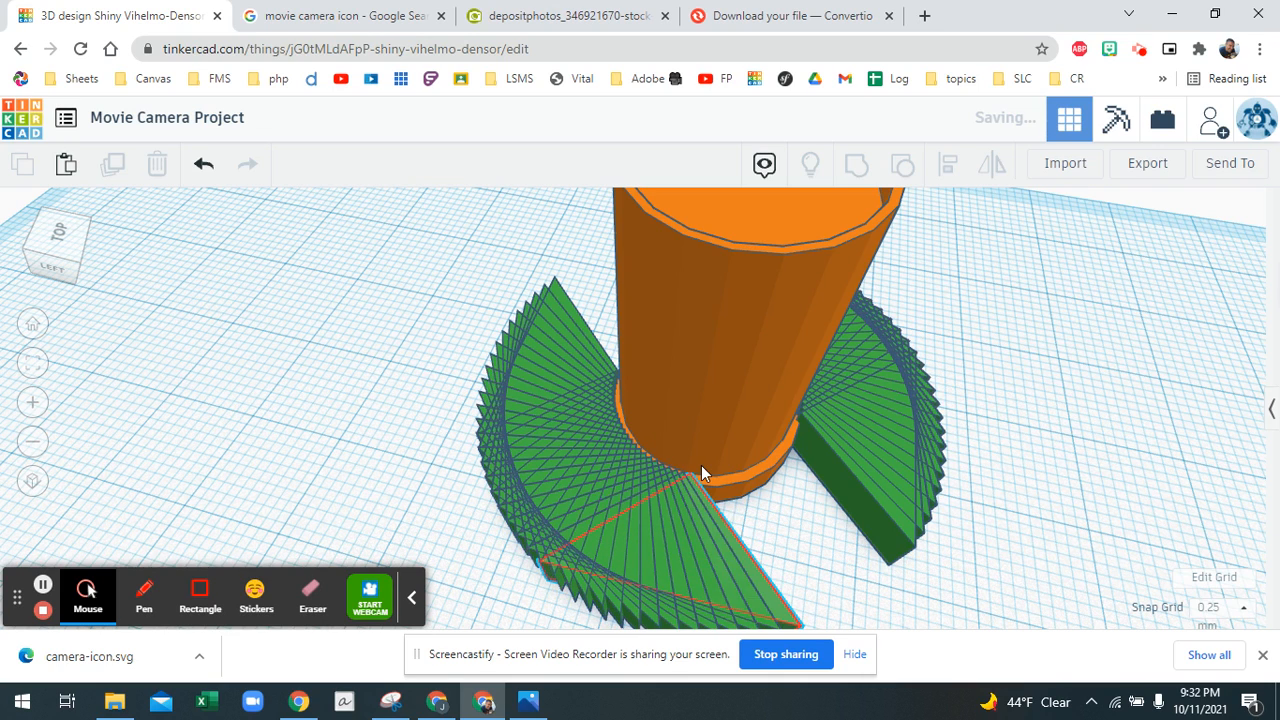
key(ctrl+d)
key(ctrl+d)
key(ctrl+d)
key(ctrl+d)
key(ctrl+d)
key(ctrl+d)
key(ctrl+d)
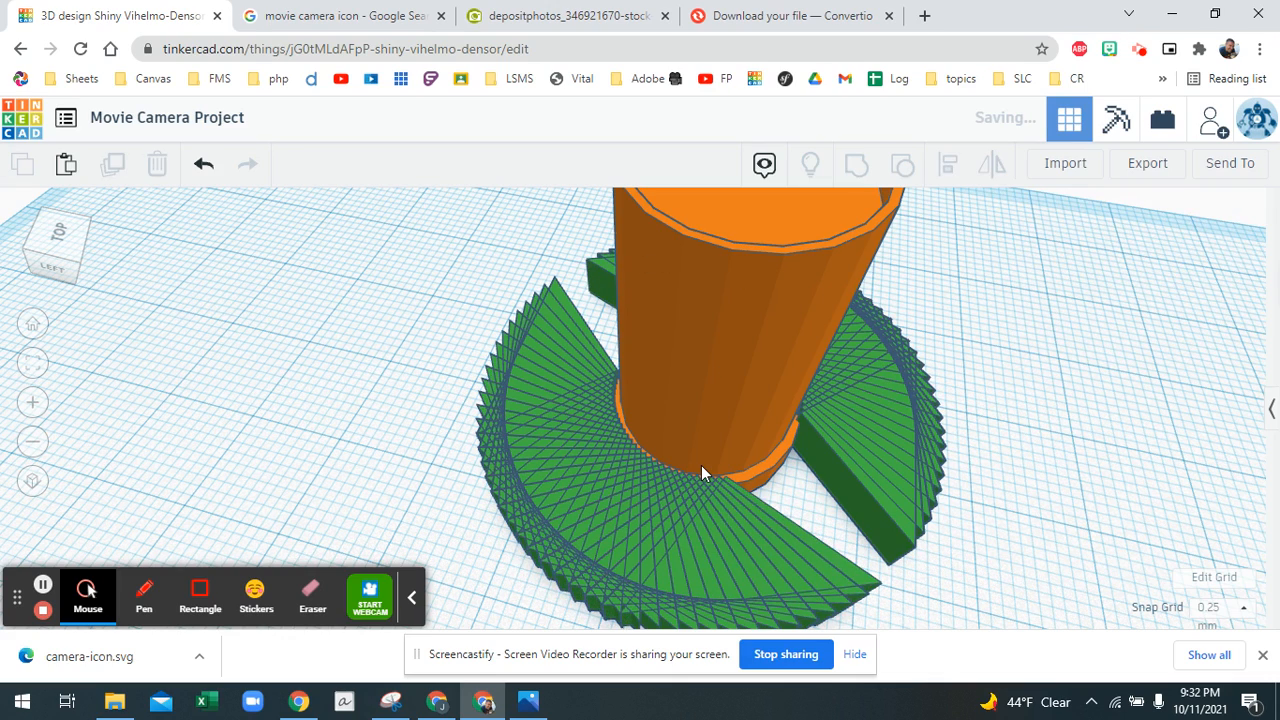
key(ctrl+d)
key(ctrl+d)
key(ctrl+d)
key(ctrl+d)
key(ctrl+d)
key(ctrl+d)
key(ctrl+d)
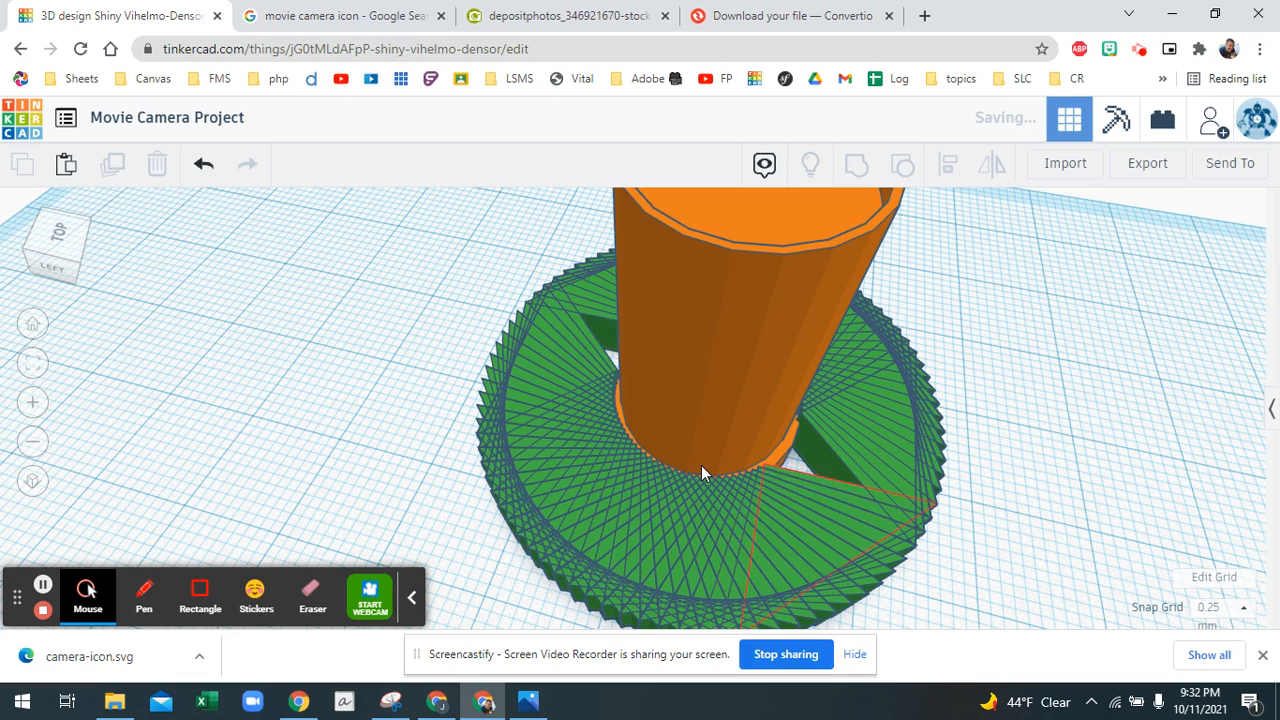
key(ctrl+d)
key(ctrl+d)
key(ctrl+d)
key(ctrl+d)
key(ctrl+d)
key(ctrl+d)
key(ctrl+d)
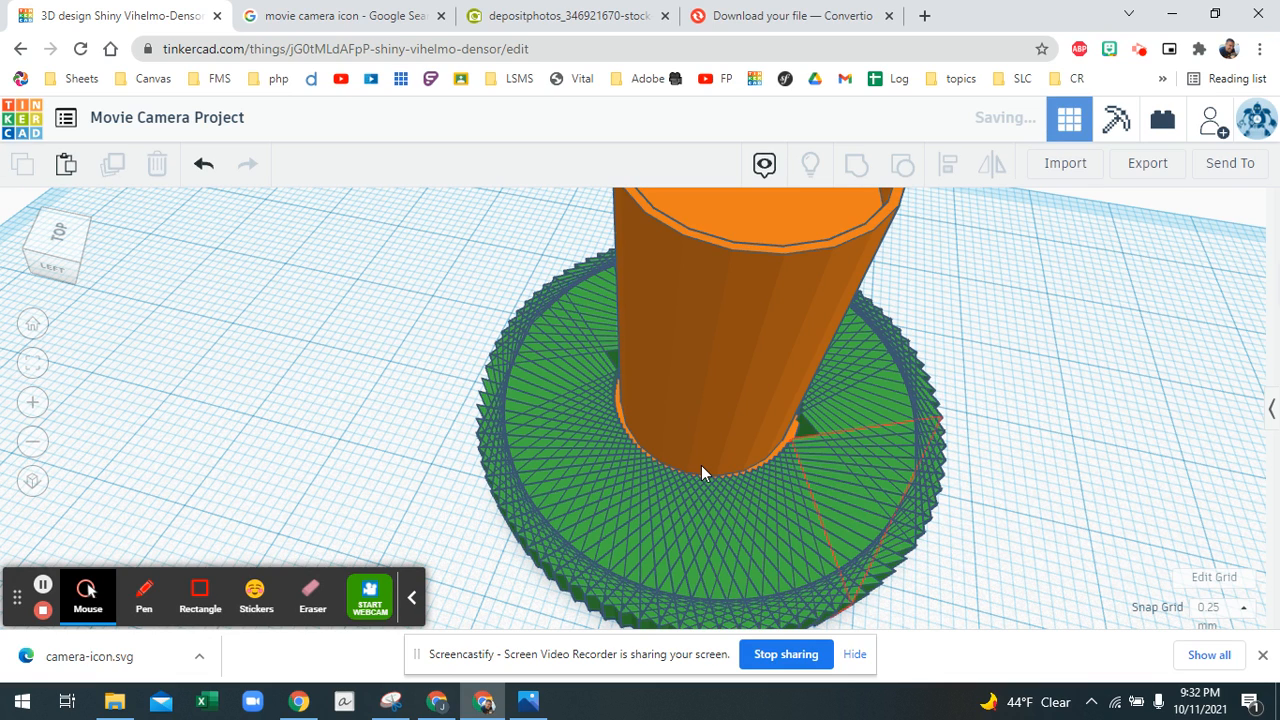
key(ctrl+d)
key(ctrl+d)
key(ctrl+d)
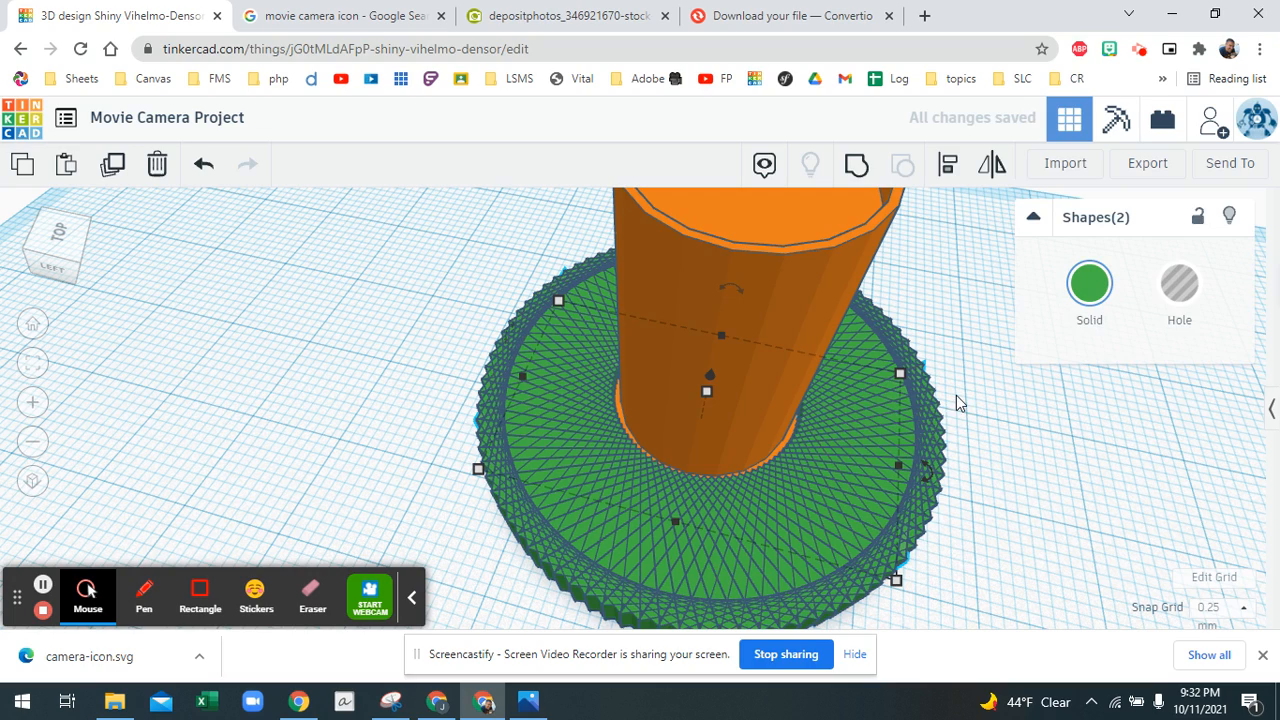
Select all the triangular pieces without the tube, turn them into holes and group them into one shape.
right_drag(978, 393, 950, 398)
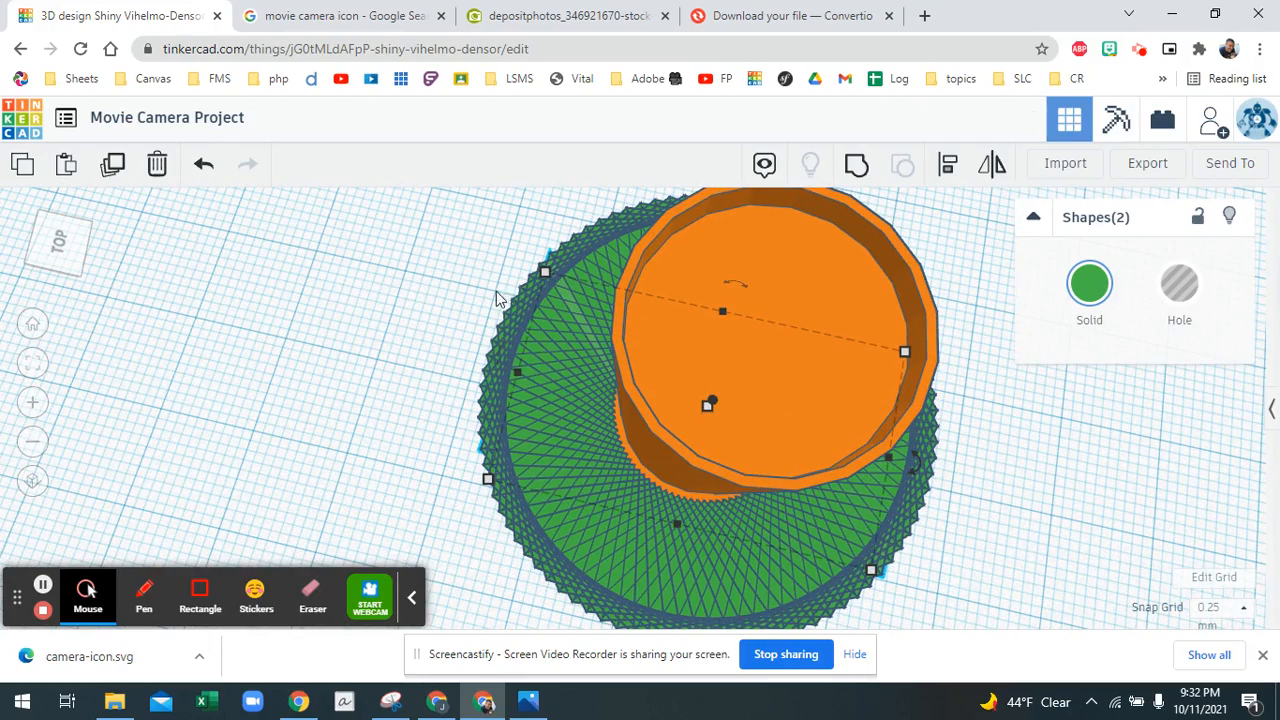
scroll(474, 303, up, 3)
scroll(474, 308, down, 3)
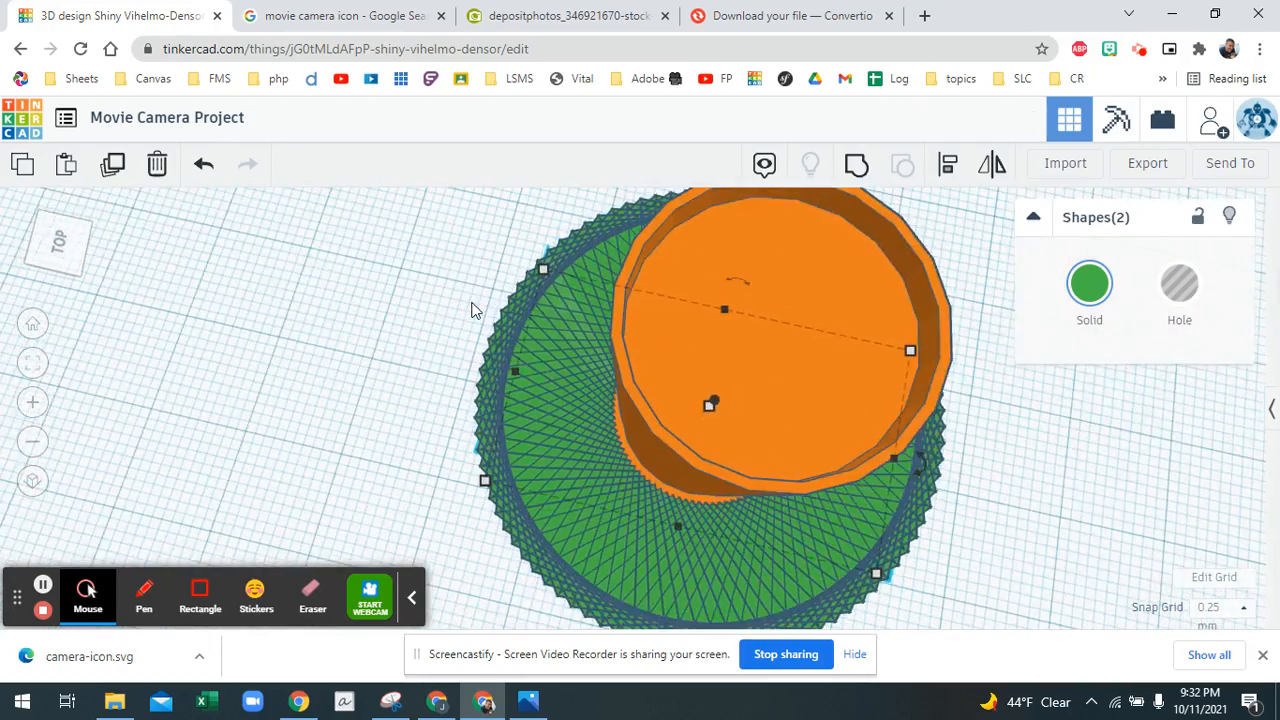
scroll(474, 310, down, 2)
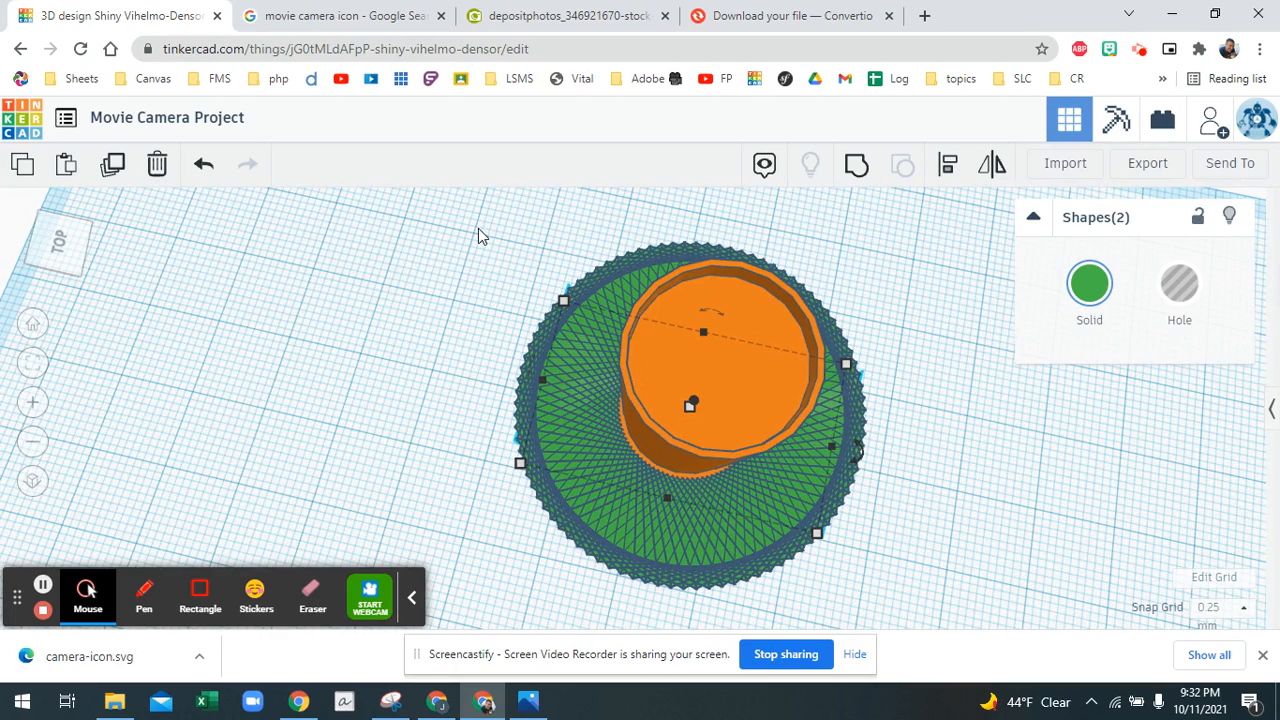
drag(464, 223, 921, 610)
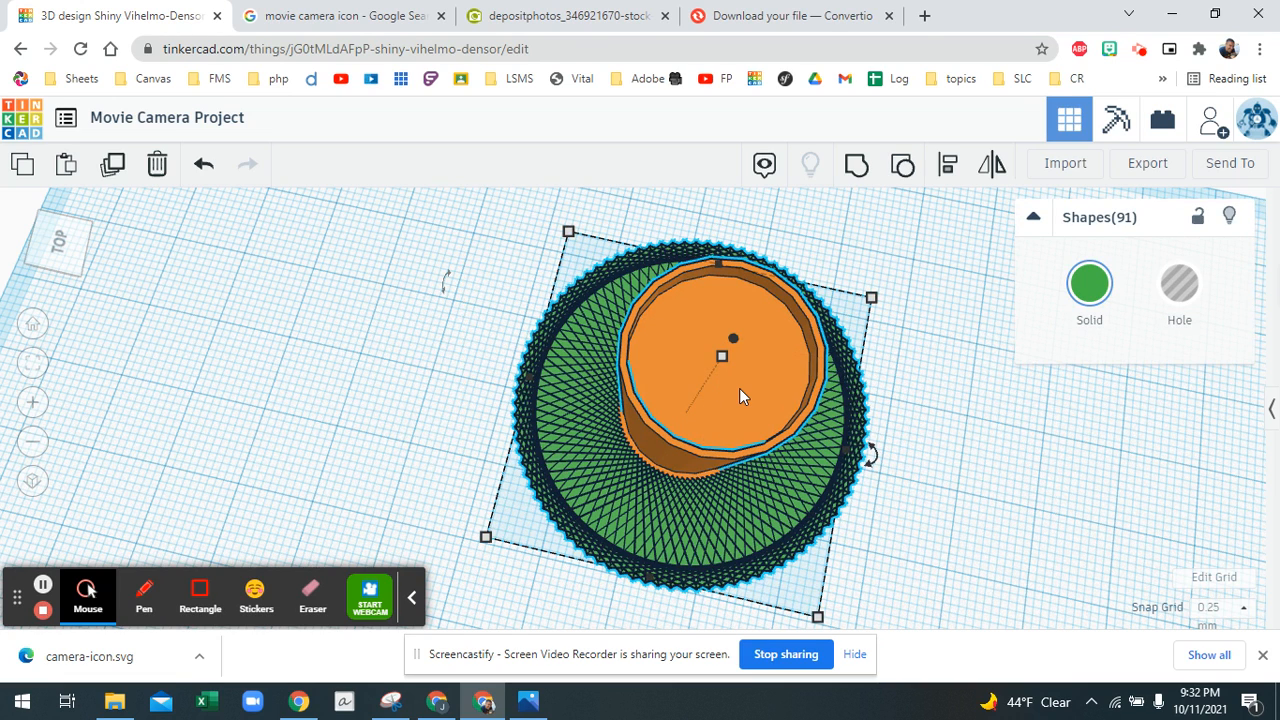
shift+click(740, 390)
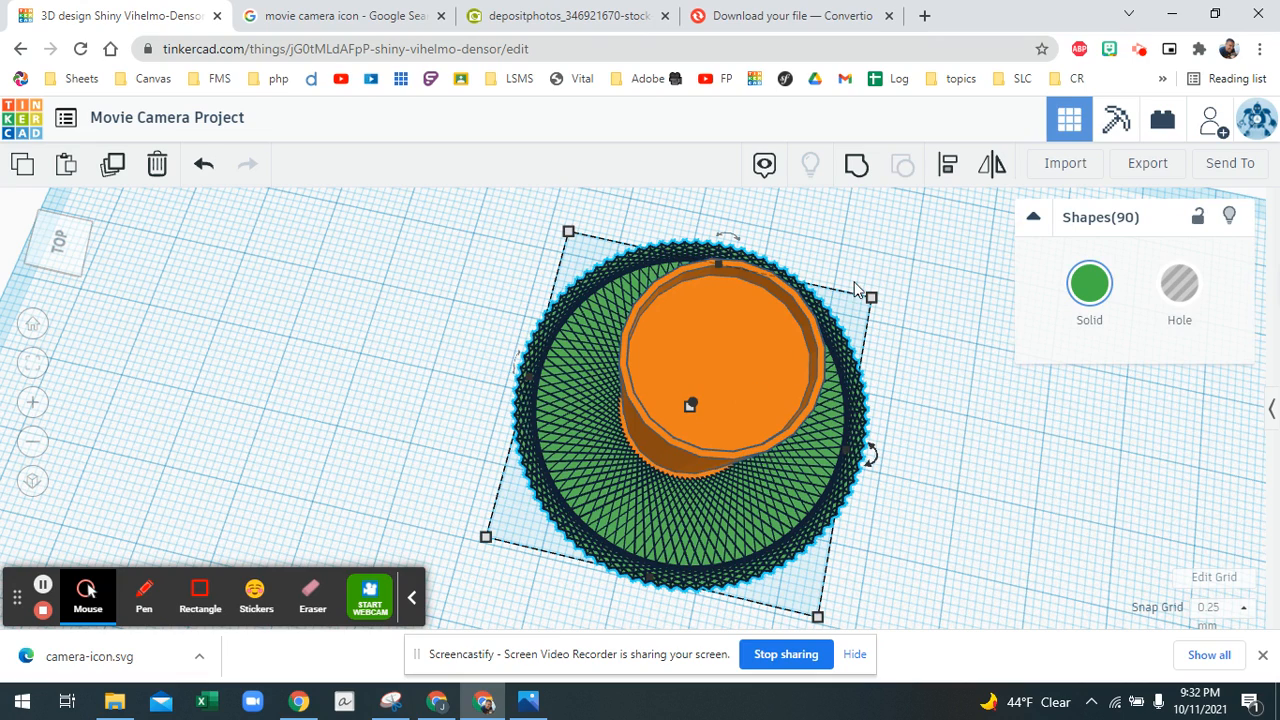
click(1179, 284)
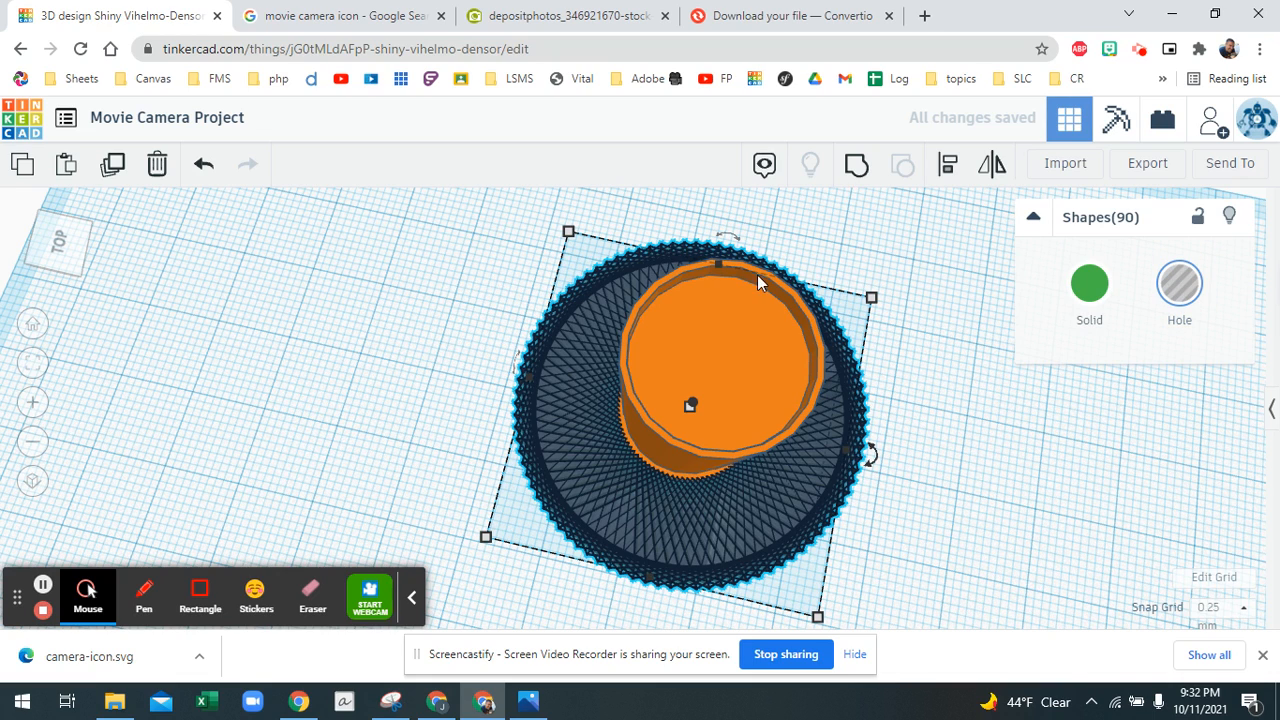
click(853, 168)
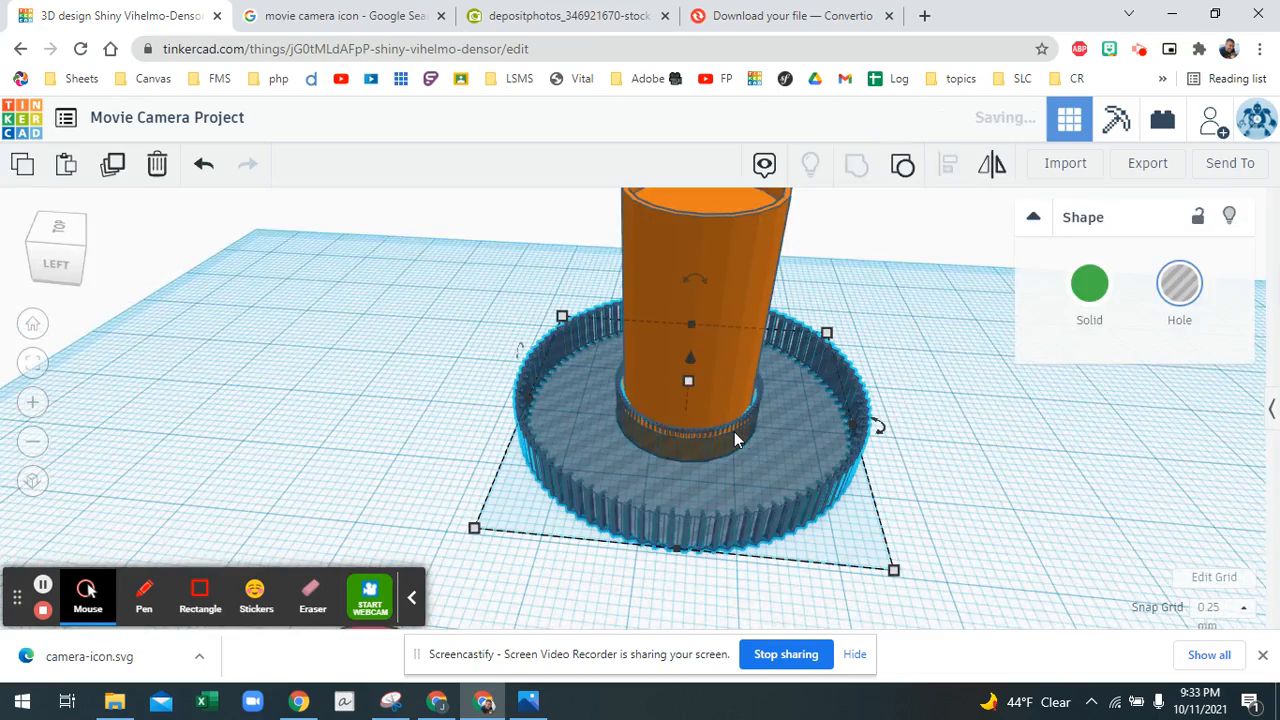
Group the tube with the hole ring to cut grip grooves around the outside of the base ring.
right_drag(727, 443, 489, 289)
drag(777, 442, 815, 477)
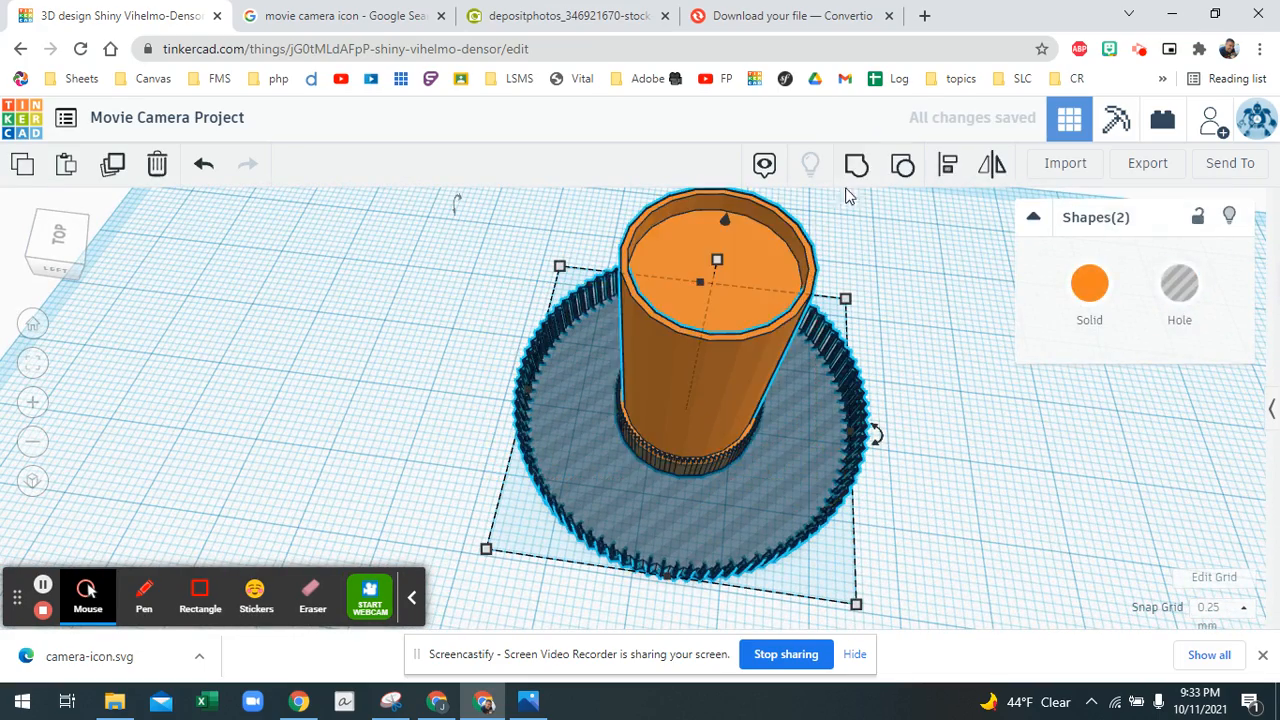
click(859, 167)
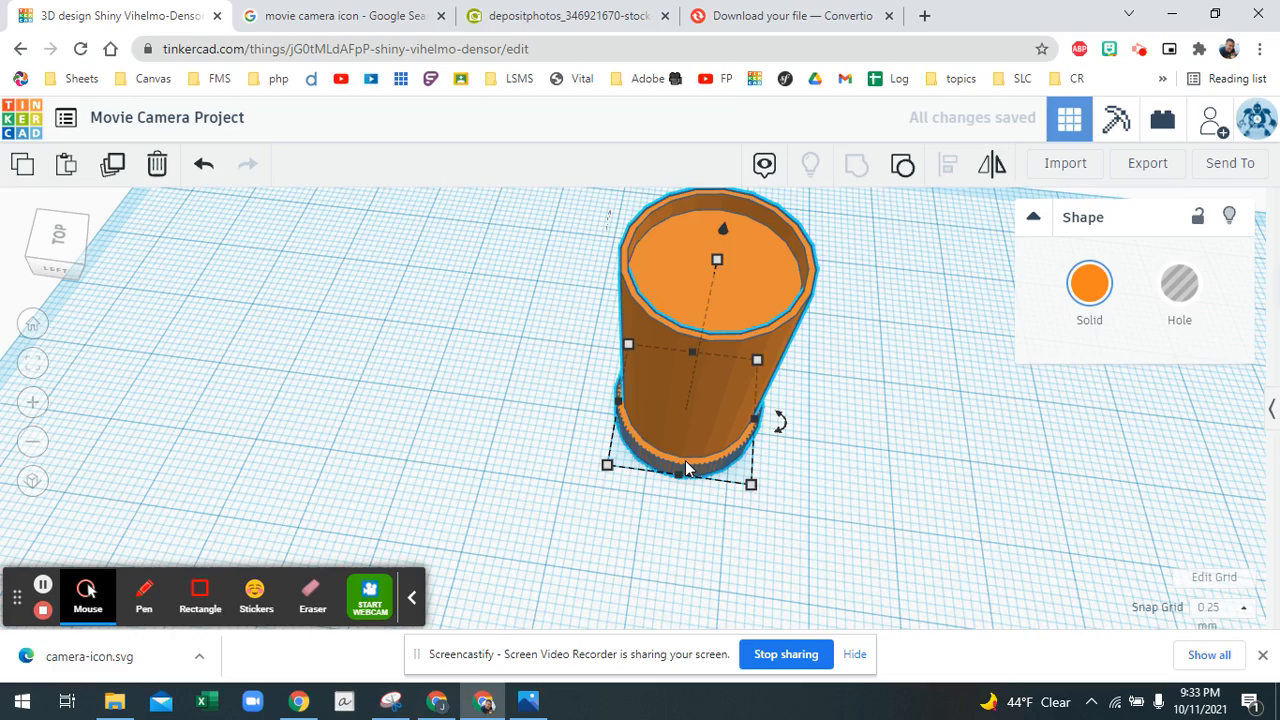
mouse_move(685, 460)
right_down()
mouse_move(686, 430)
mouse_move(703, 444)
right_up()
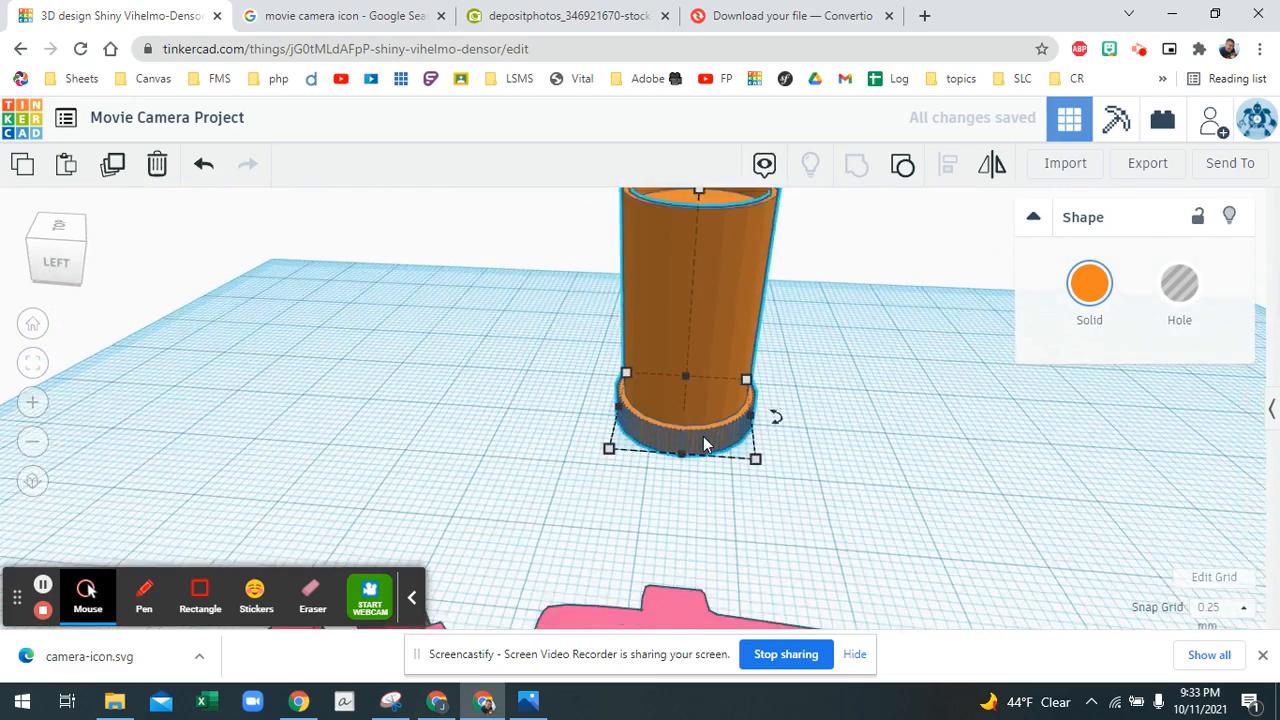
scroll(705, 437, down, 2)
scroll(705, 437, up, 7)
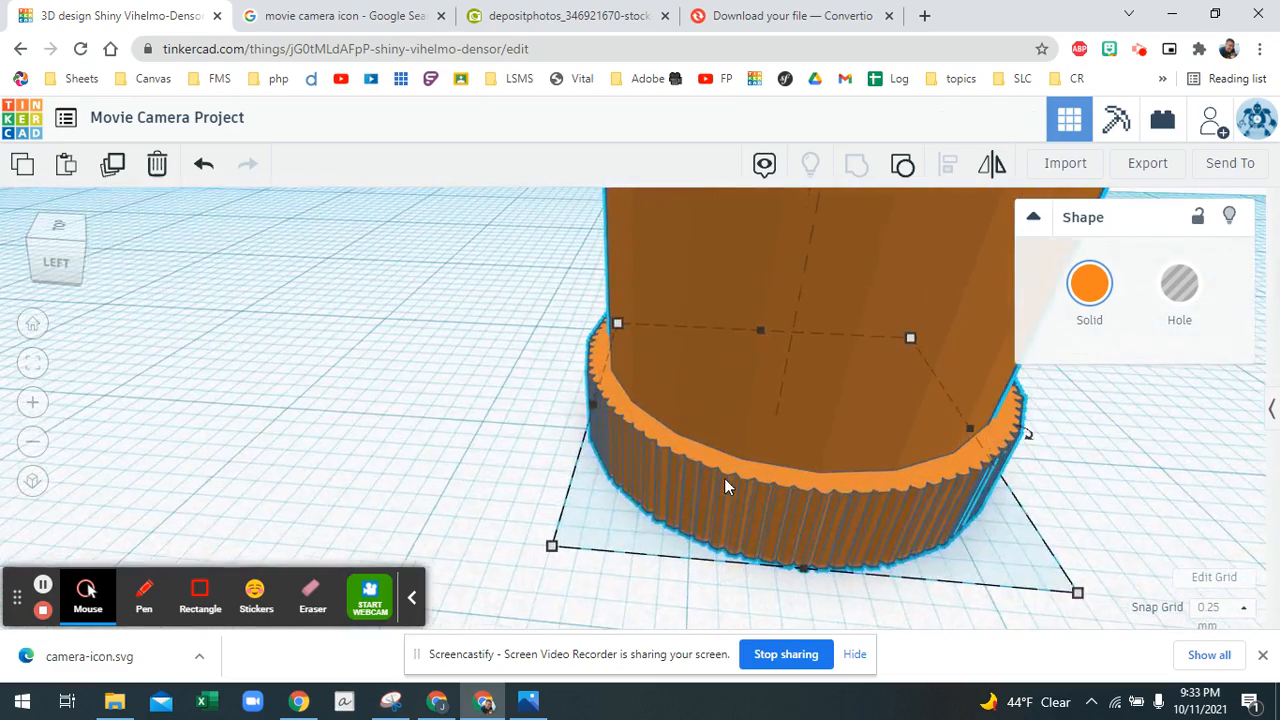
scroll(728, 490, up, 4)
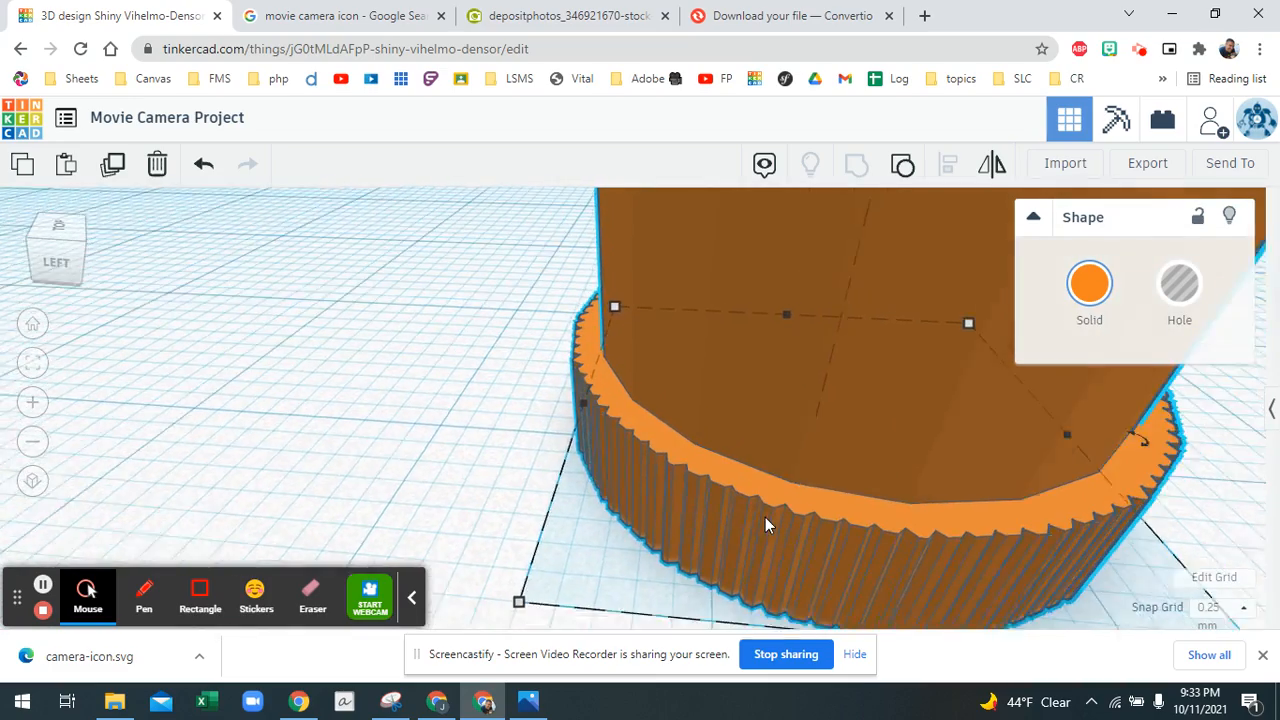
scroll(765, 518, down, 10)
scroll(661, 356, up, 1)
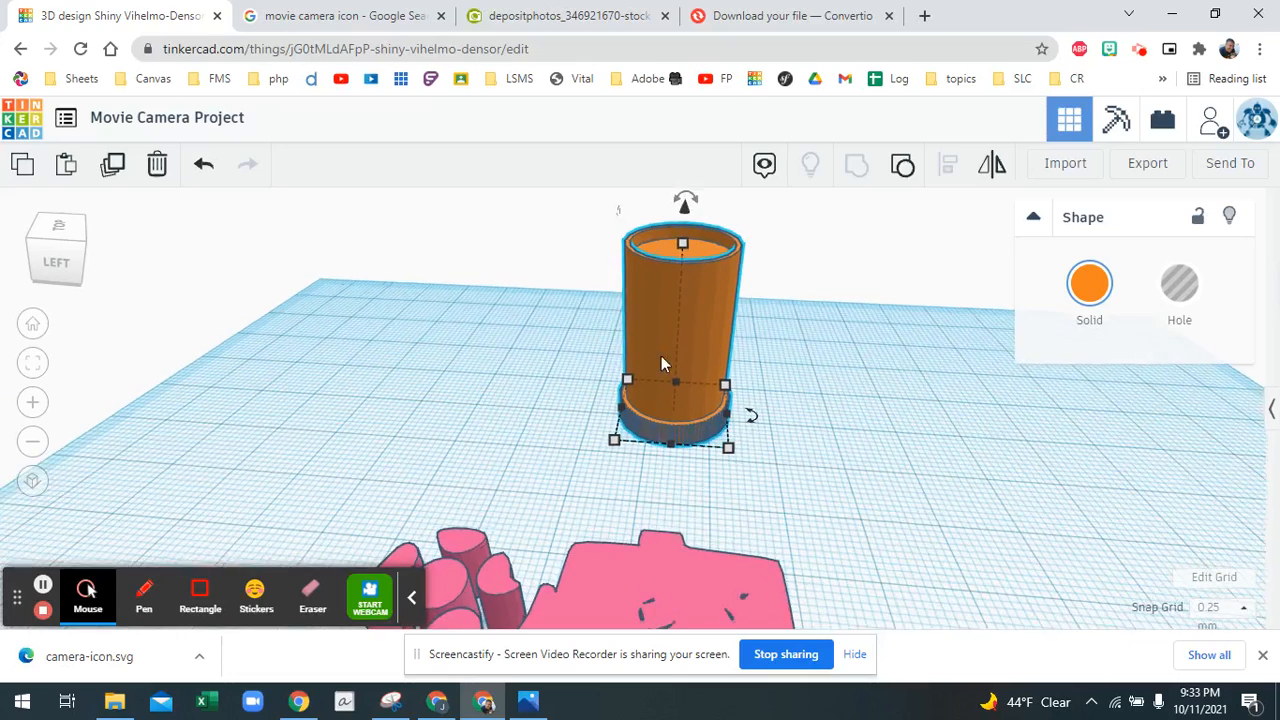
Ungroup the grooved tube into the tube and the hole ring, and group the two again.
drag(583, 267, 729, 450)
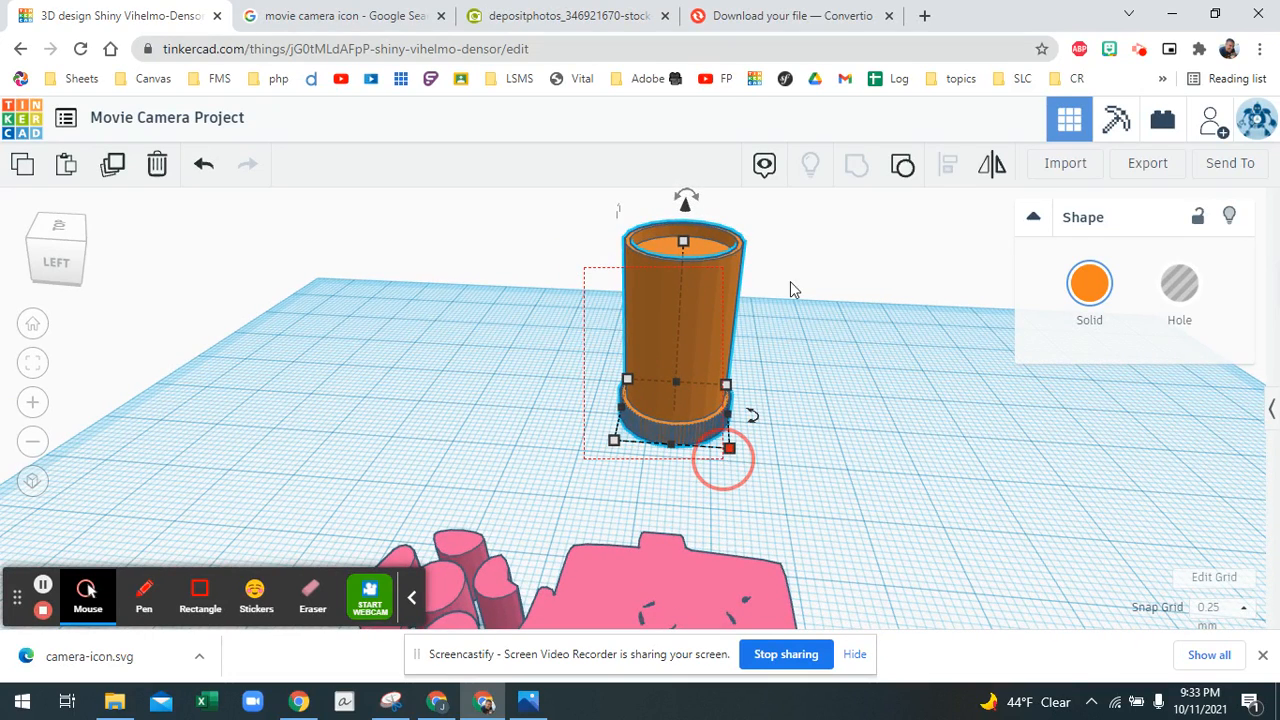
click(904, 168)
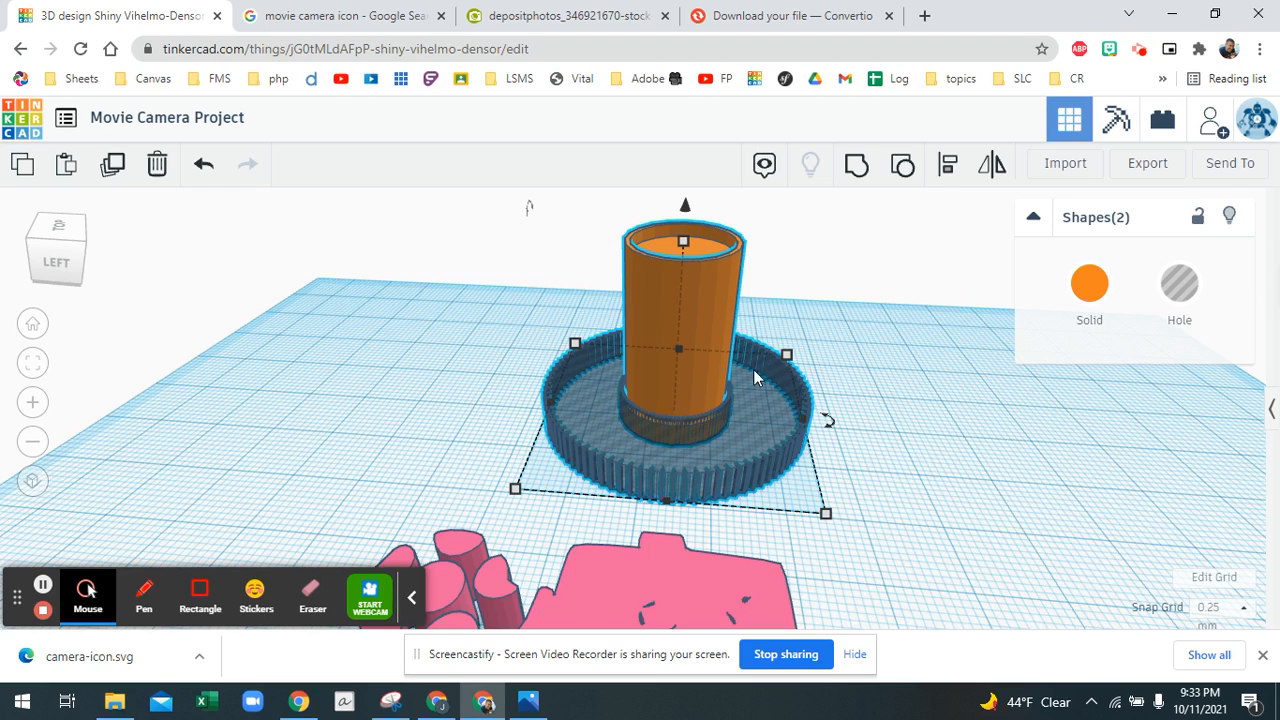
click(854, 166)
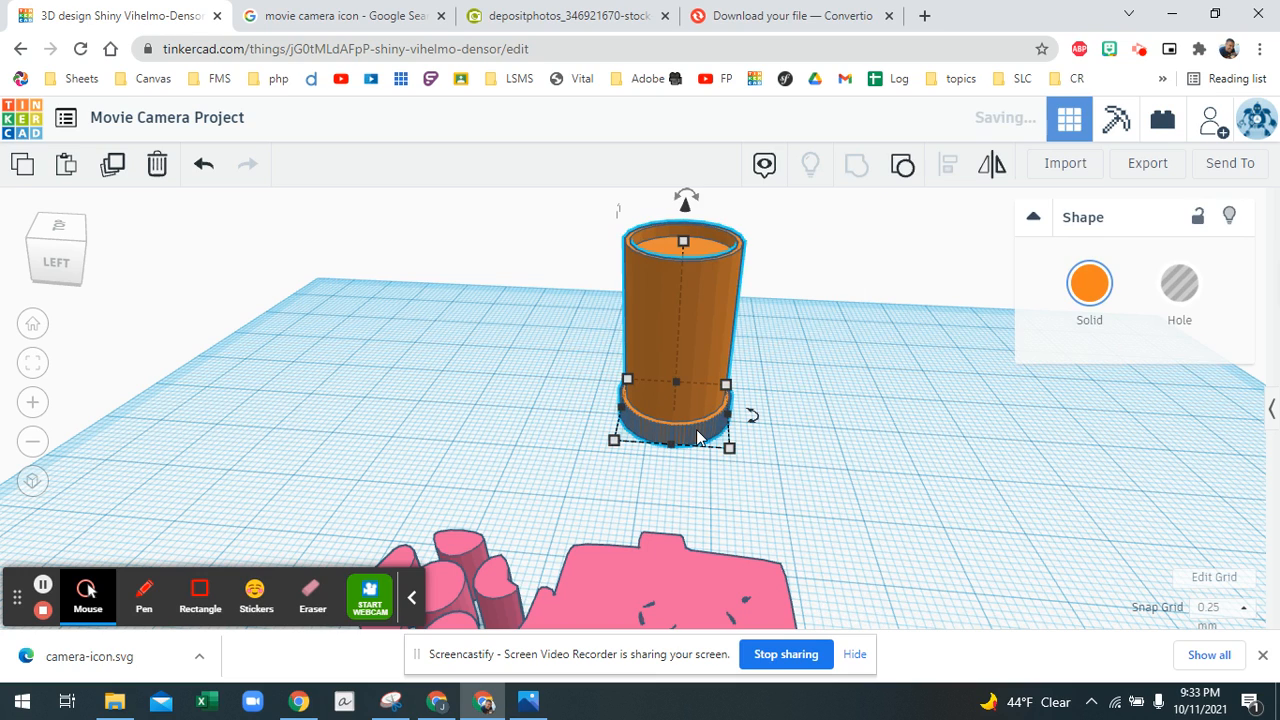
click(757, 420)
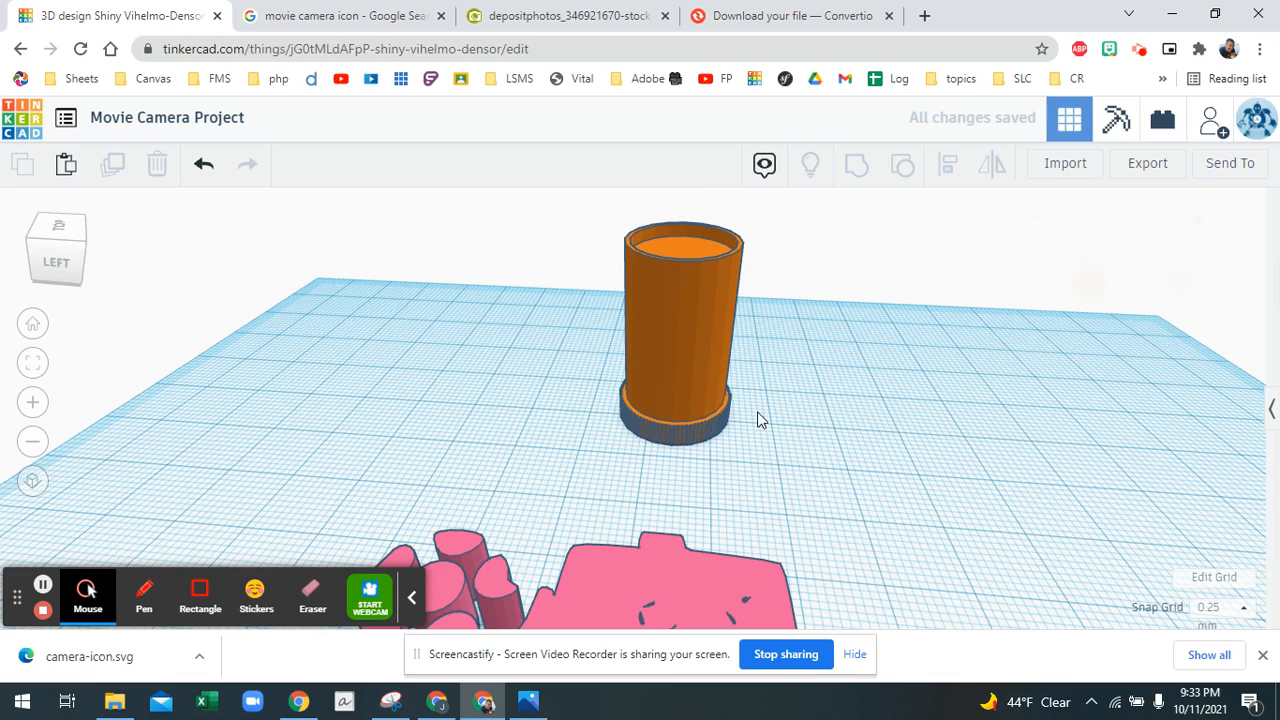
click(712, 430)
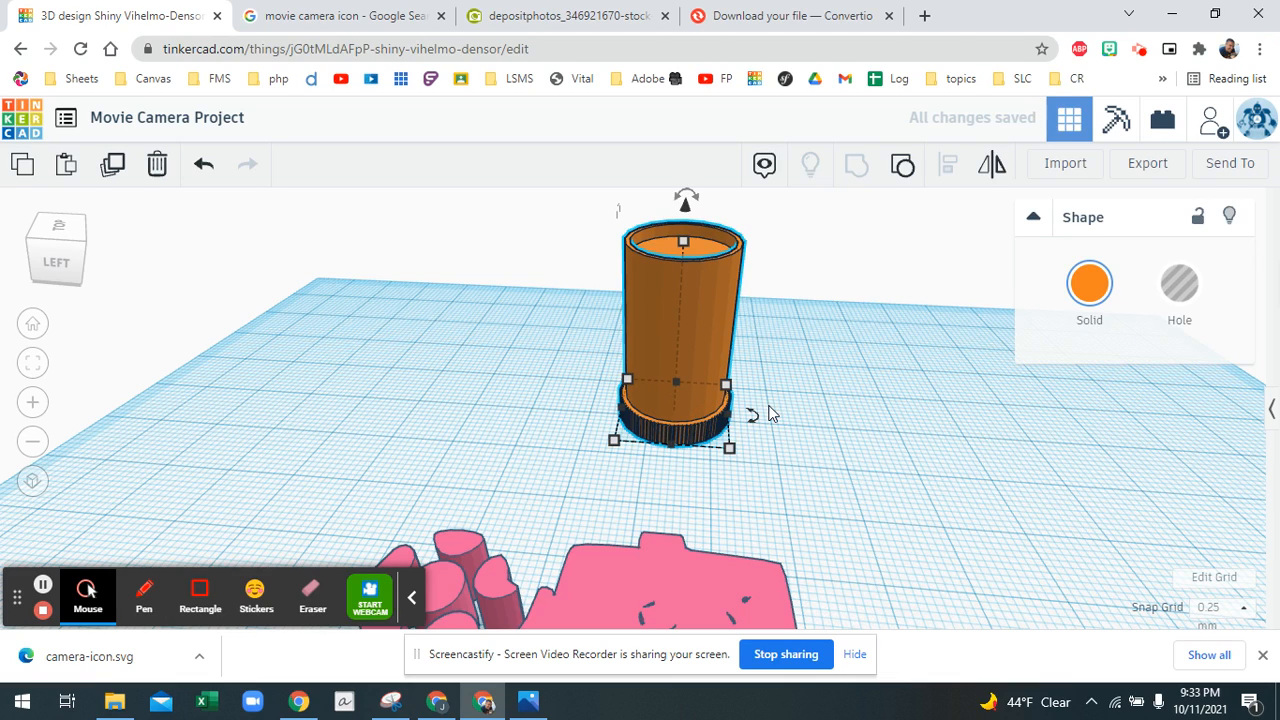
click(768, 416)
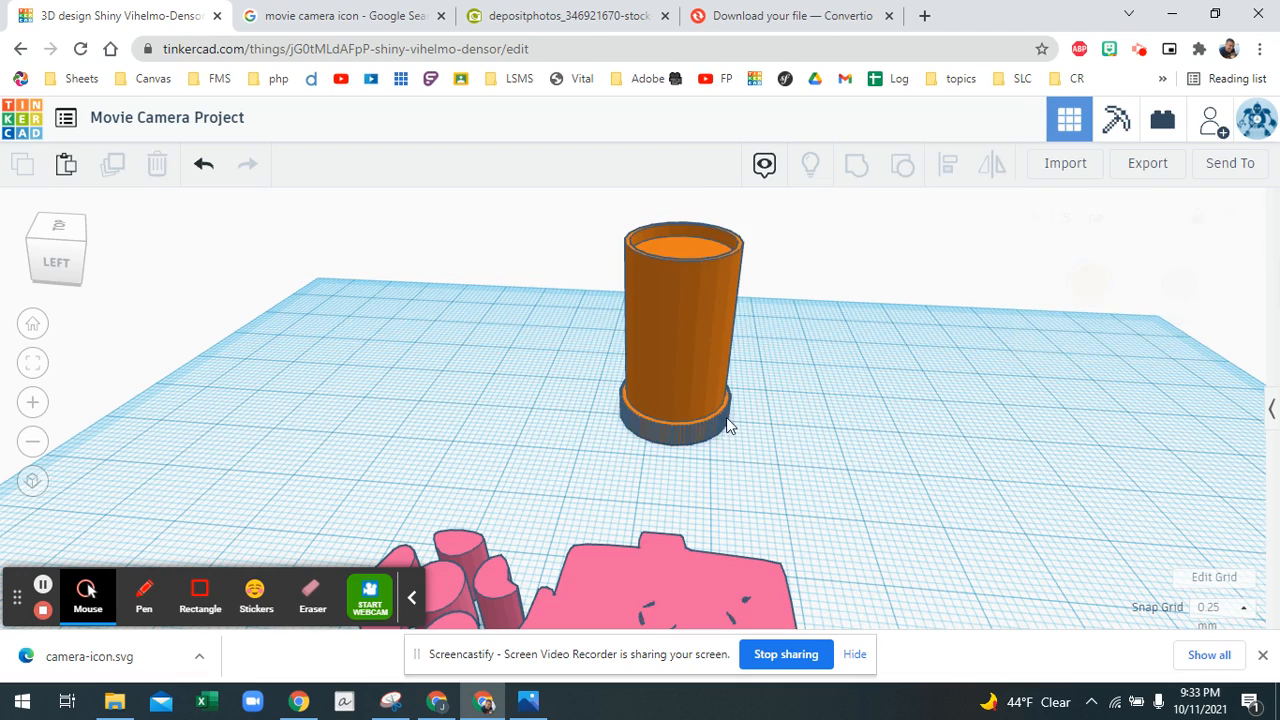
click(722, 427)
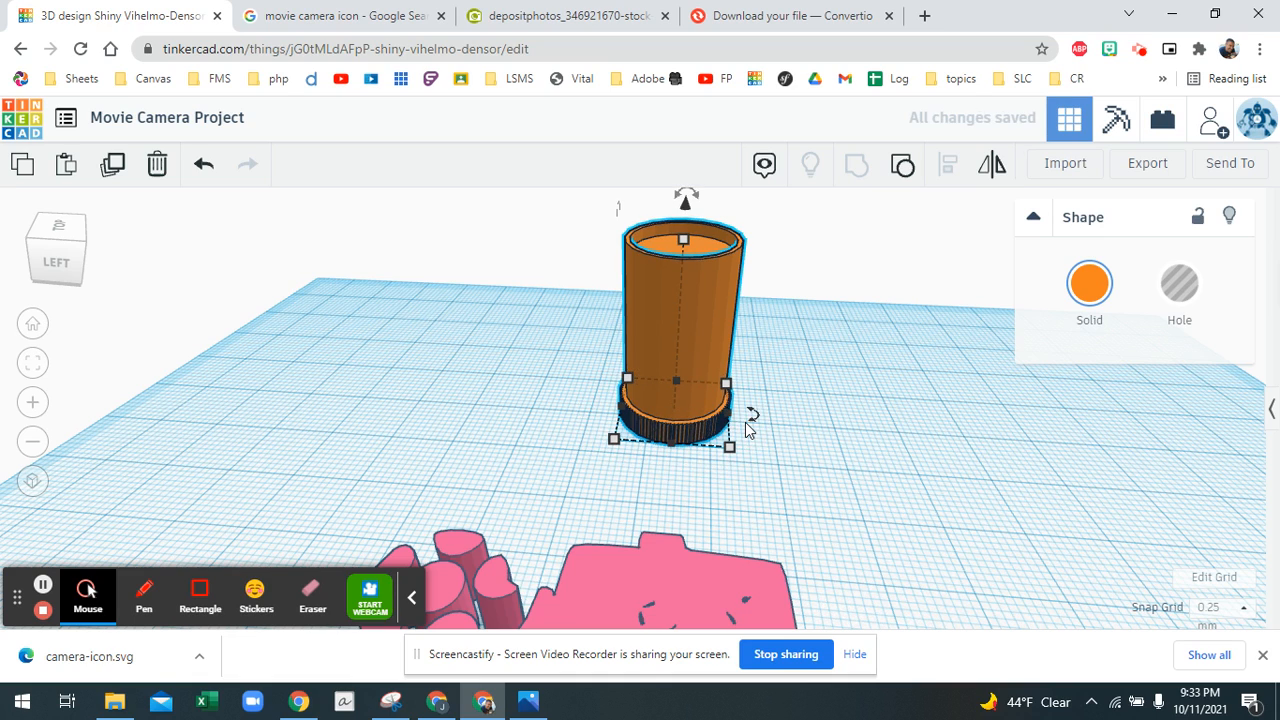
Try to ungroup the grooved tube into its separate pieces and group them all together again.
key(ctrl+z)
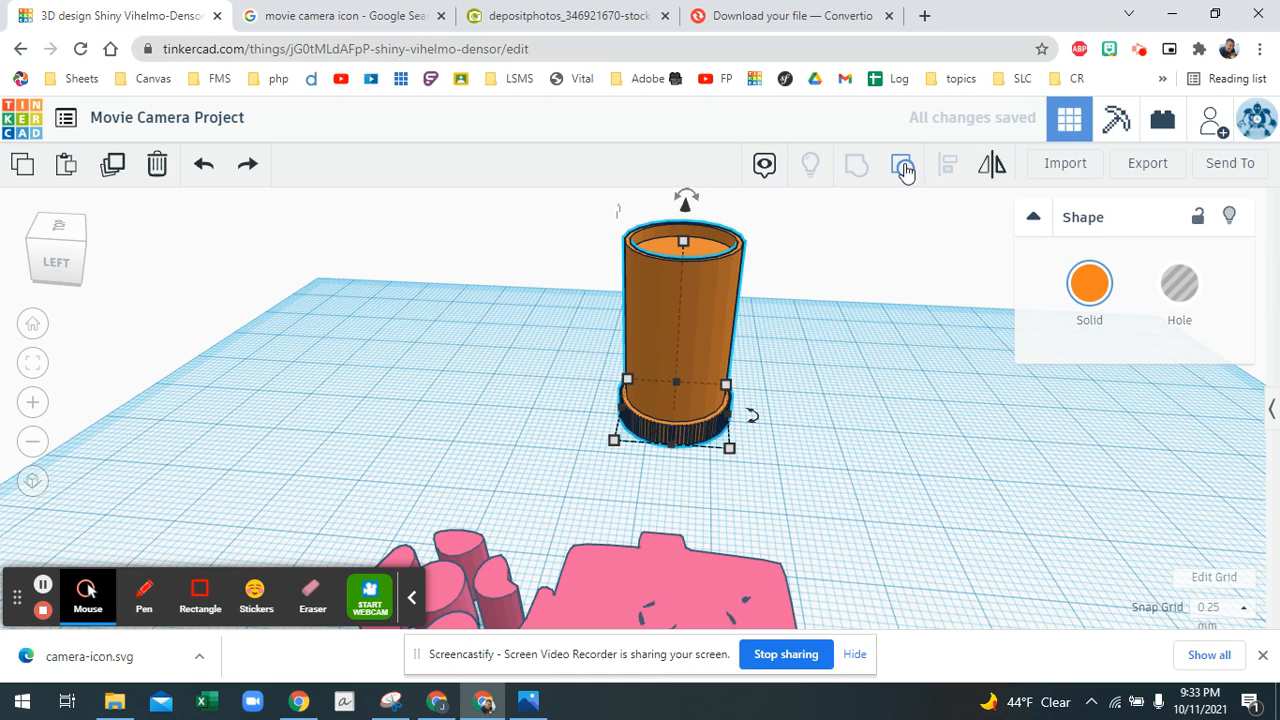
click(903, 165)
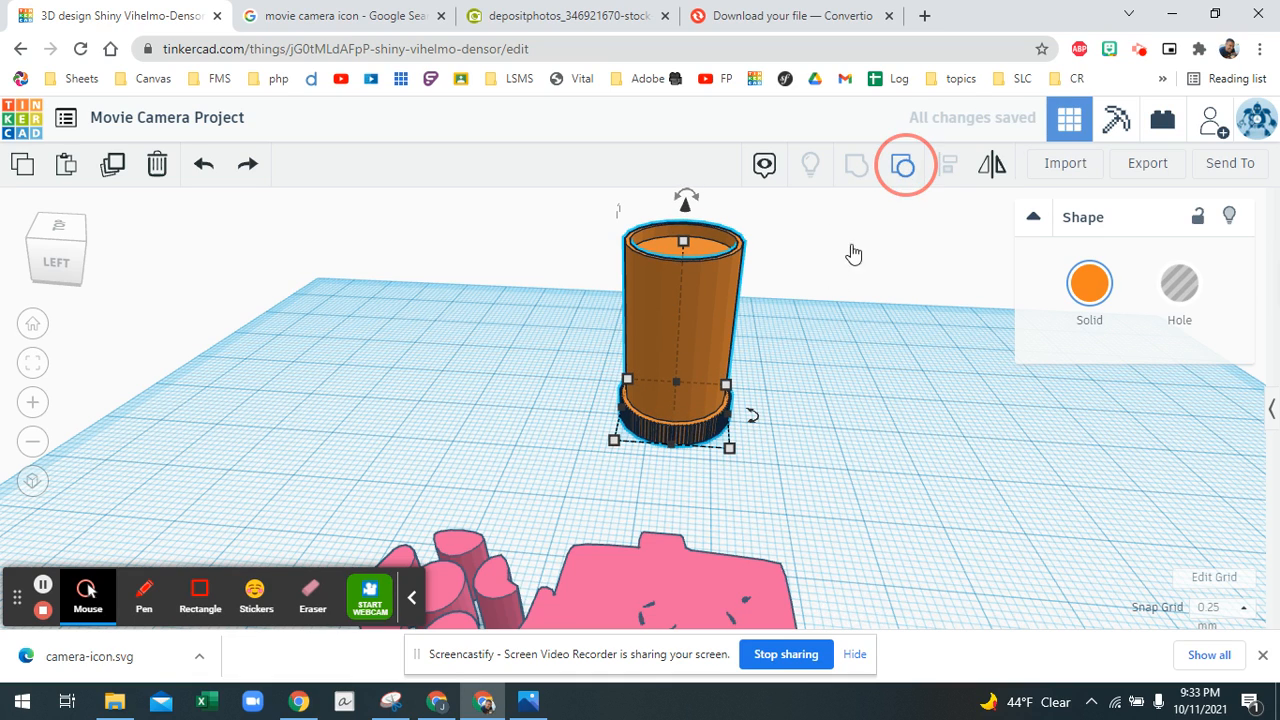
click(903, 168)
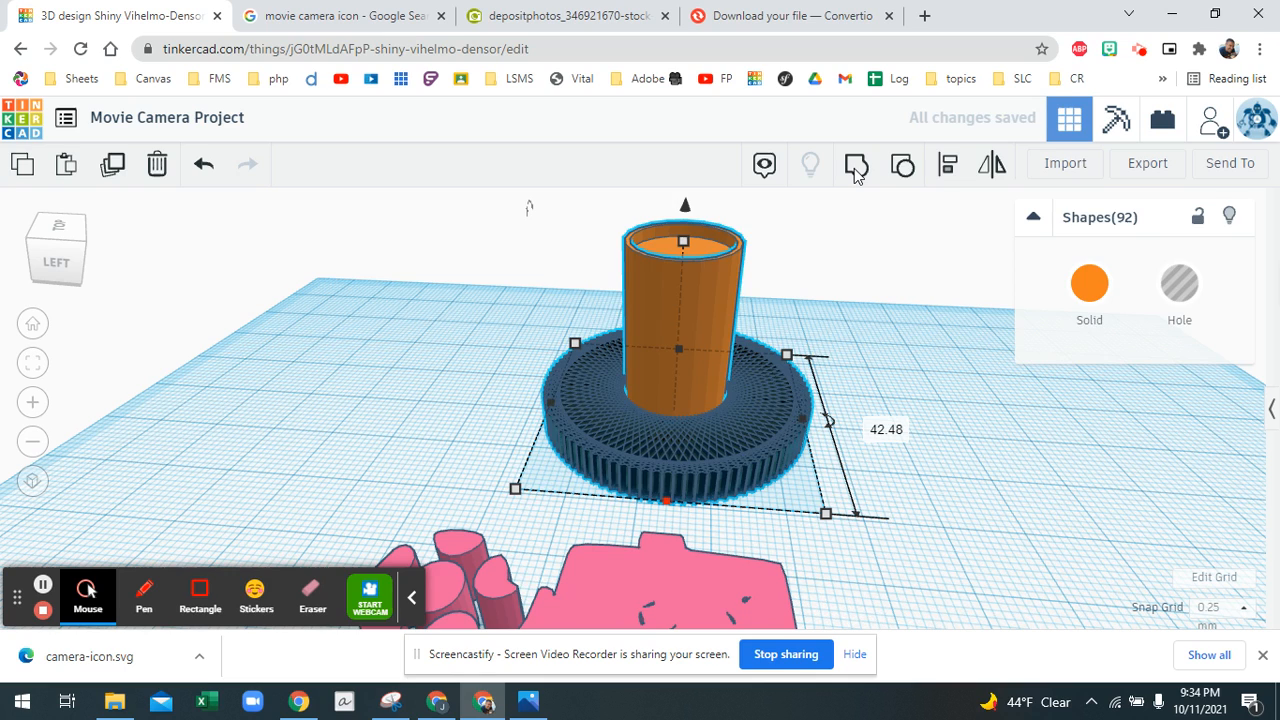
click(855, 170)
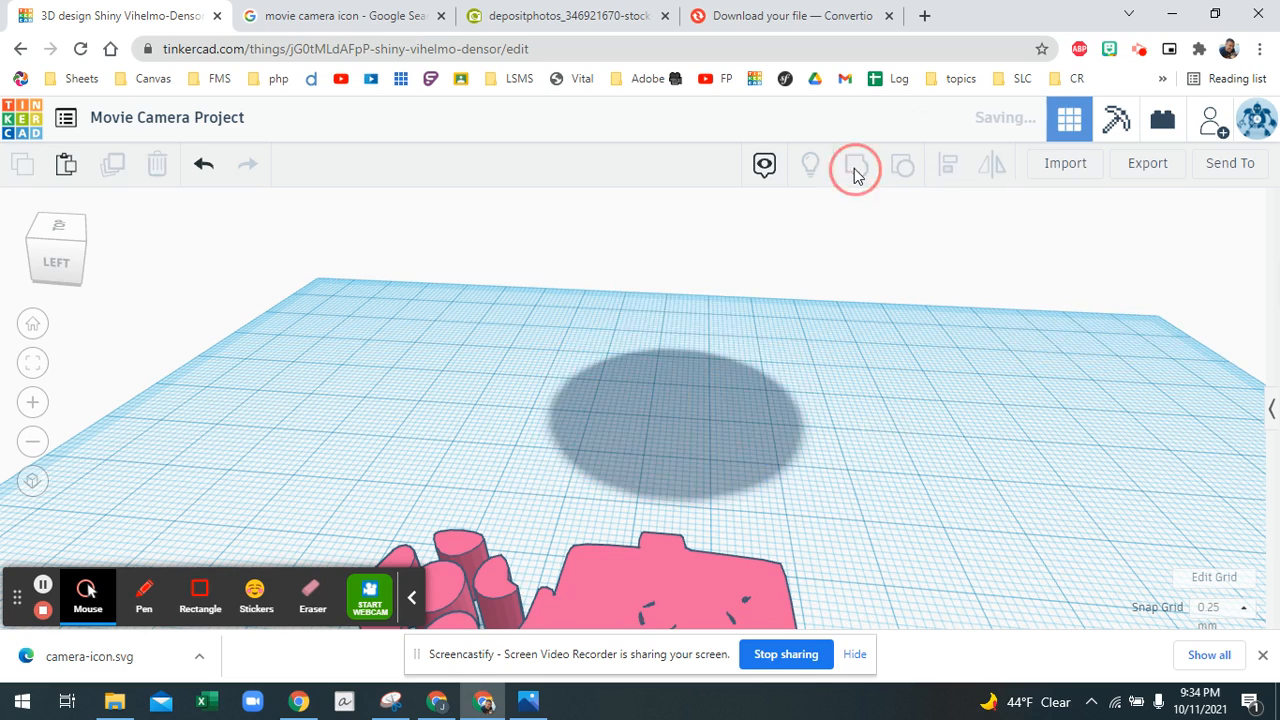
click(826, 358)
drag(815, 356, 669, 462)
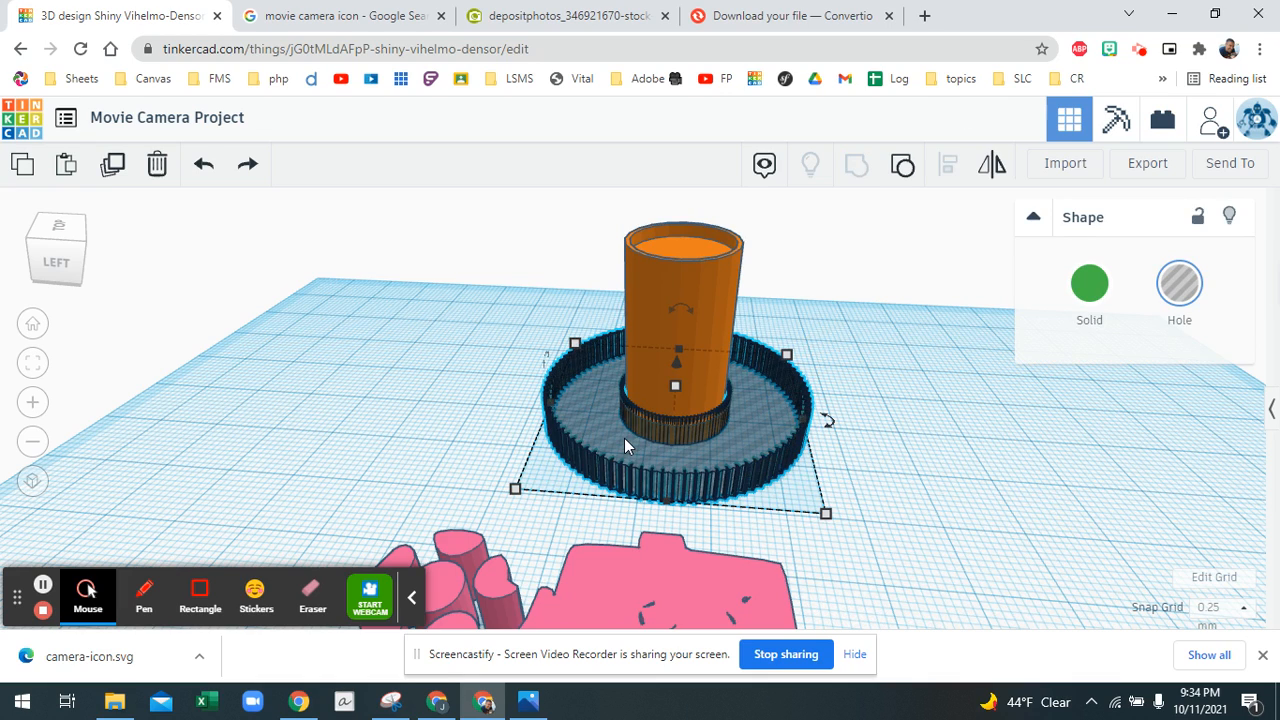
Ungroup the hole ring into individual triangles and the tube into its solid and hole cylinders.
click(902, 164)
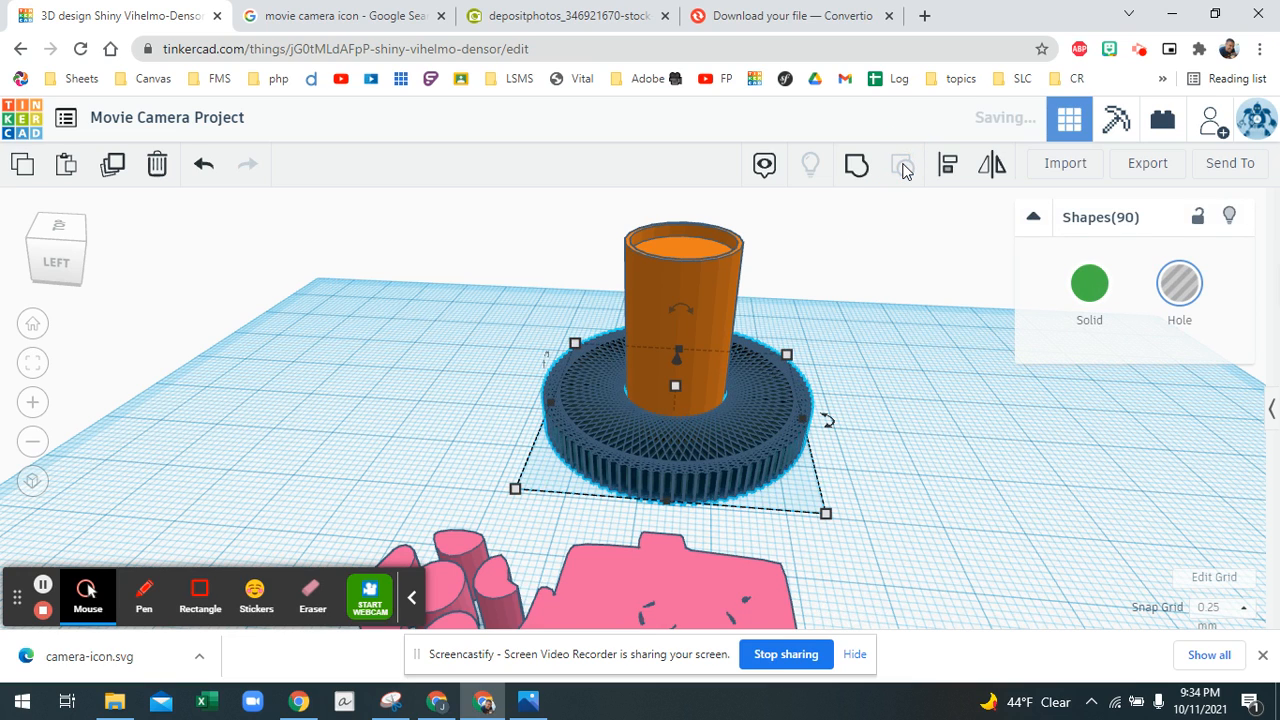
click(902, 164)
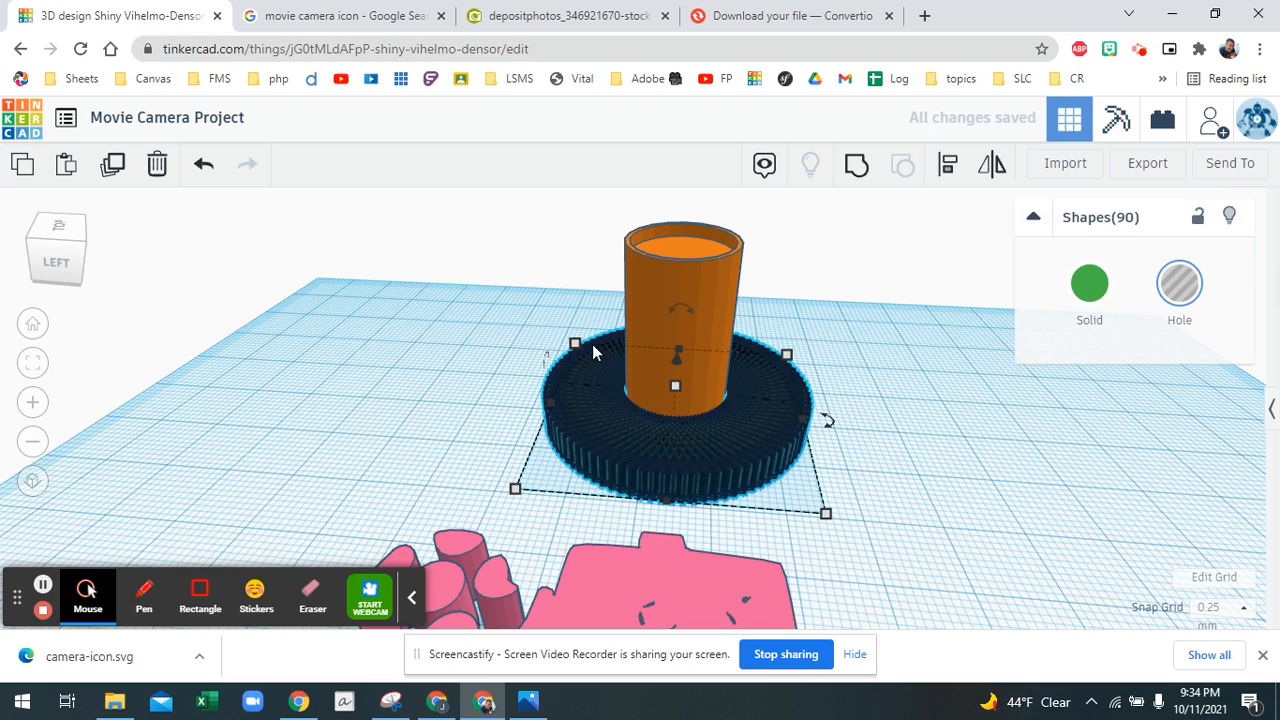
click(771, 449)
click(903, 164)
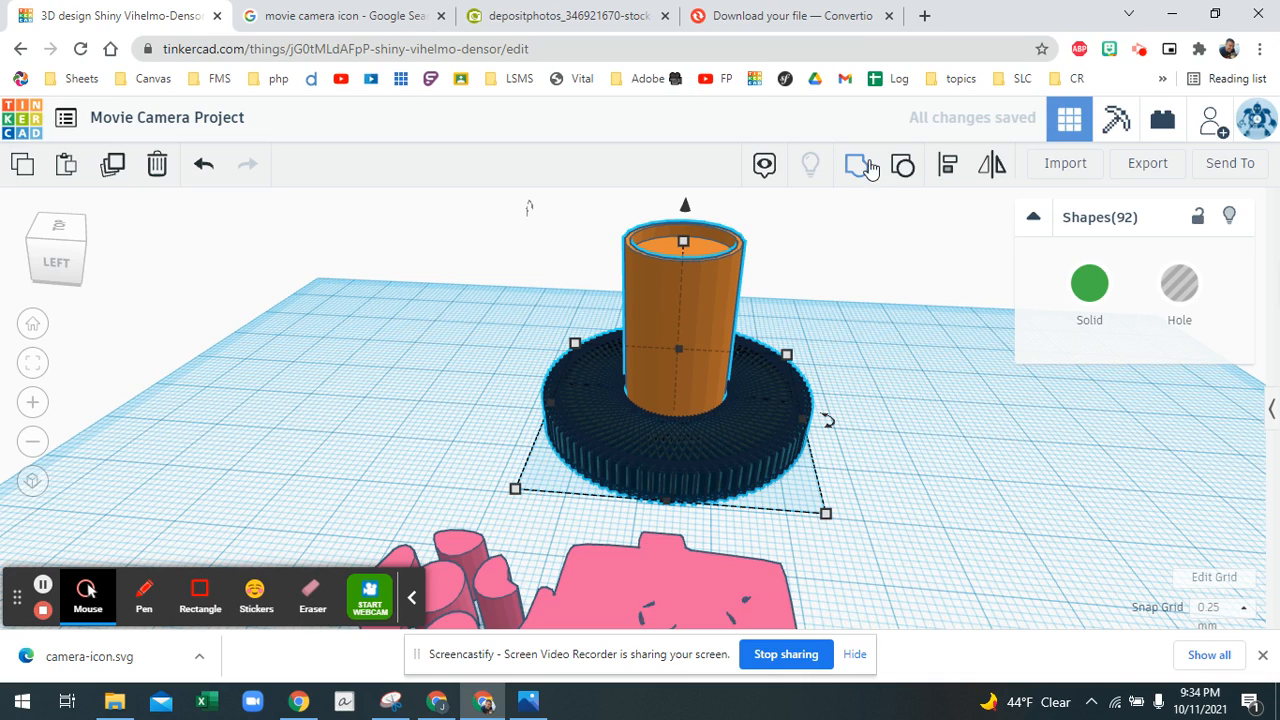
click(903, 164)
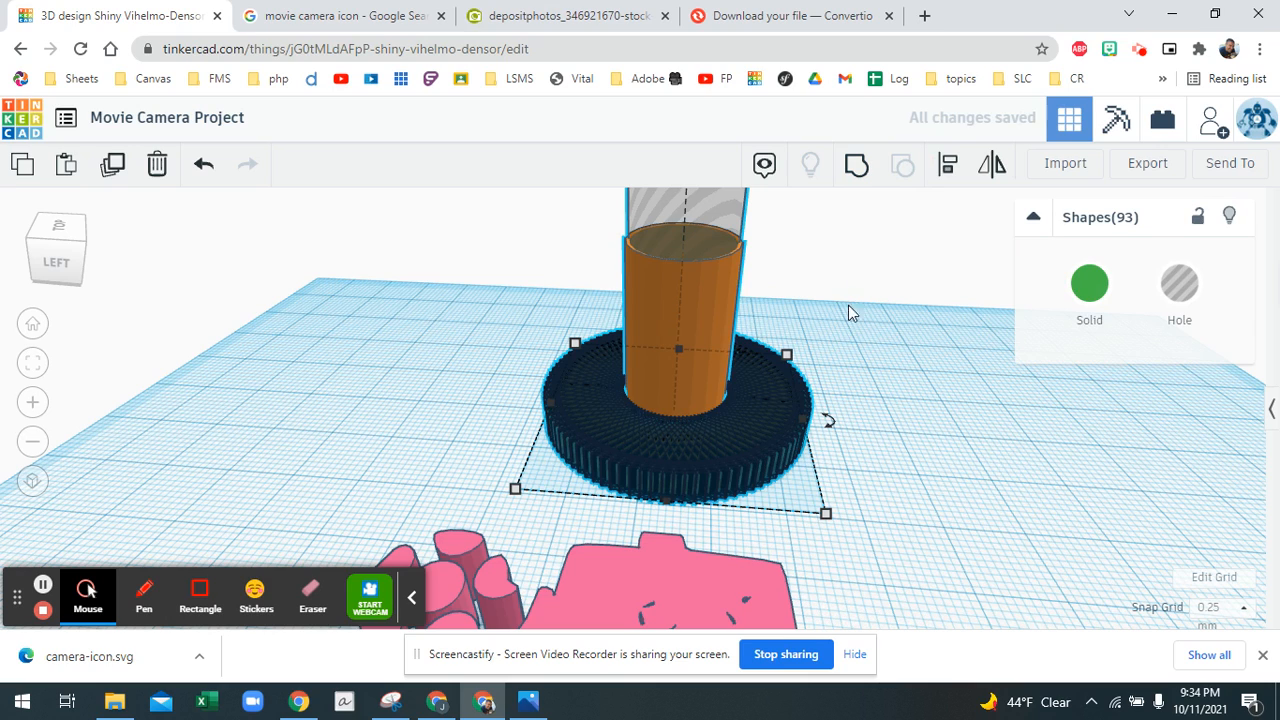
Delete all the individual triangular holes around the tube's base, leaving only the cylinders.
click(855, 338)
drag(846, 340, 763, 478)
key(Delete)
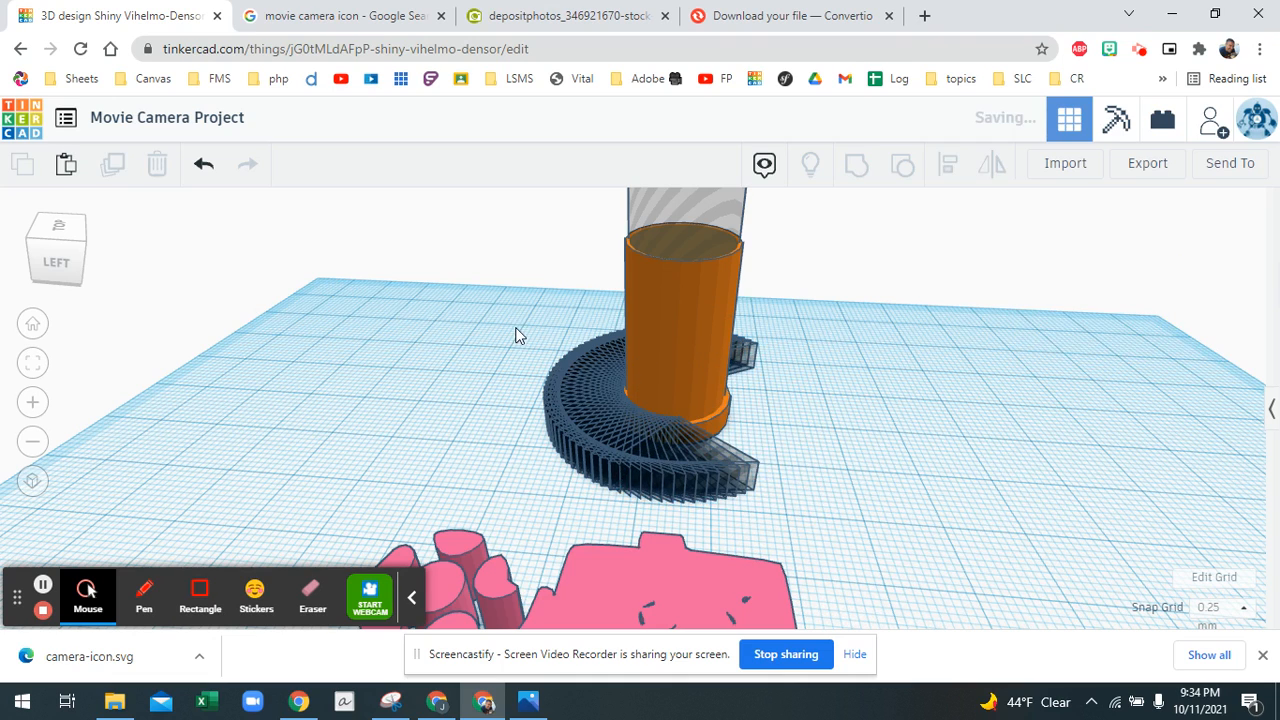
drag(515, 327, 604, 471)
key(Delete)
drag(805, 442, 643, 490)
drag(575, 479, 577, 480)
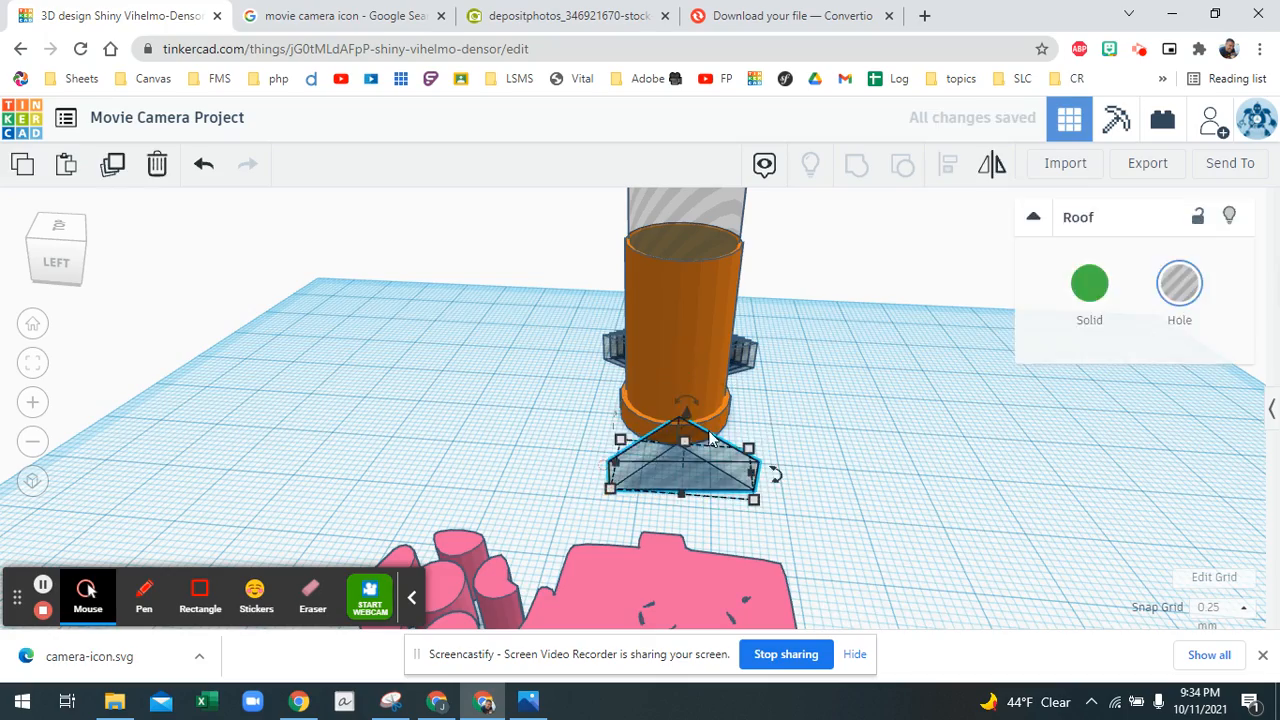
key(Delete)
right_drag(802, 414, 670, 568)
click(492, 499)
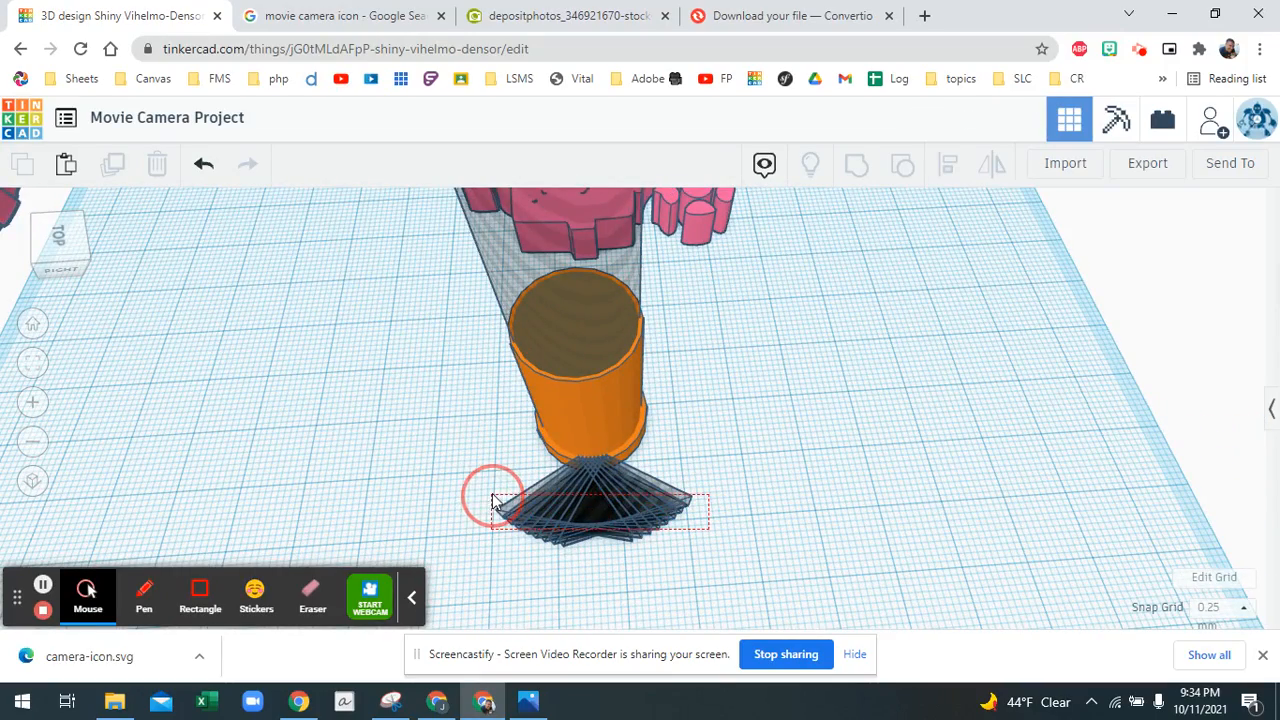
key(Delete)
Raise the wide ring cylinder from the base of the tube to just below the tube's upper rim.
right_drag(697, 450, 923, 378)
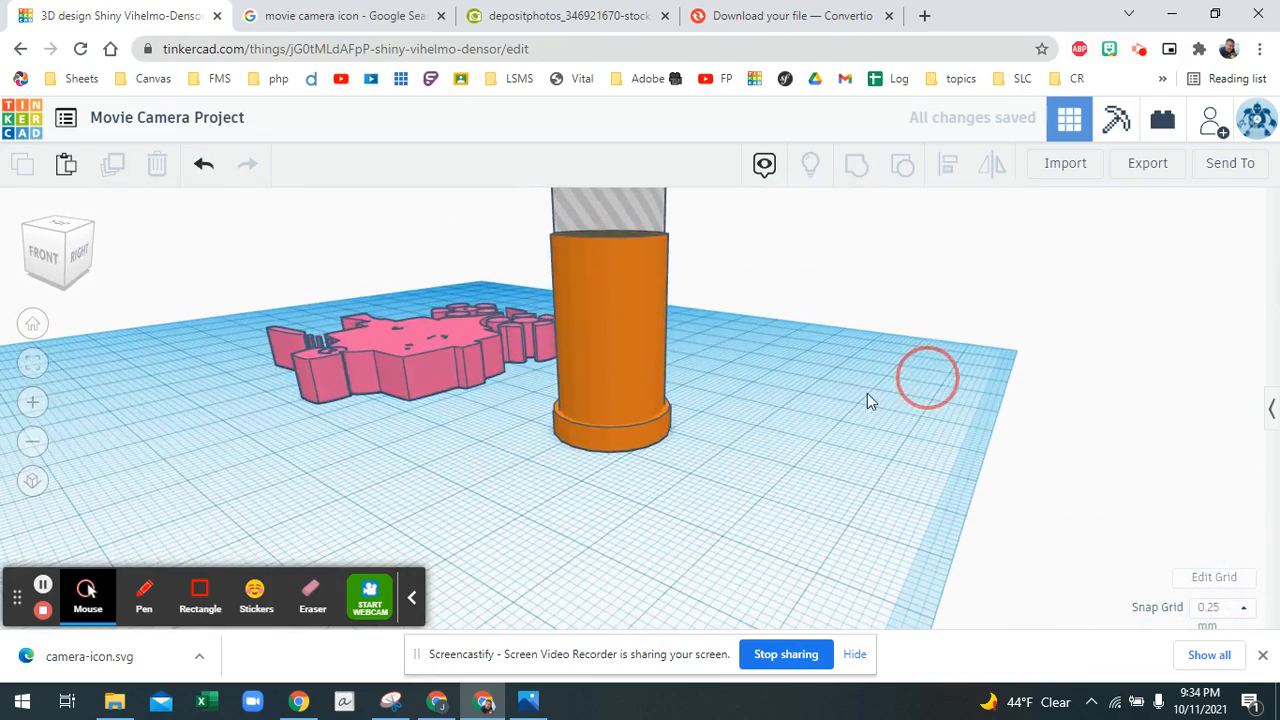
click(657, 430)
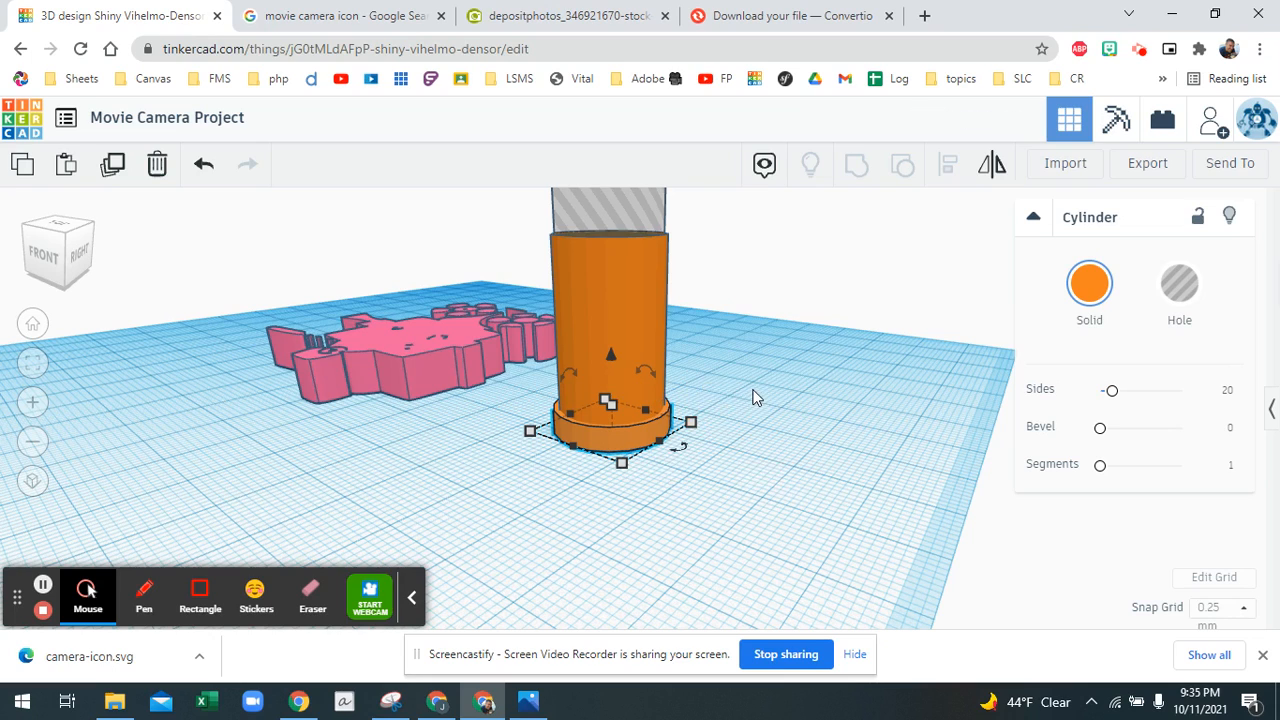
key(ctrl+Up)
key(ctrl+Up)
key(ctrl+Up)
key(ctrl+Up)
key(ctrl+Up)
key(ctrl+Up)
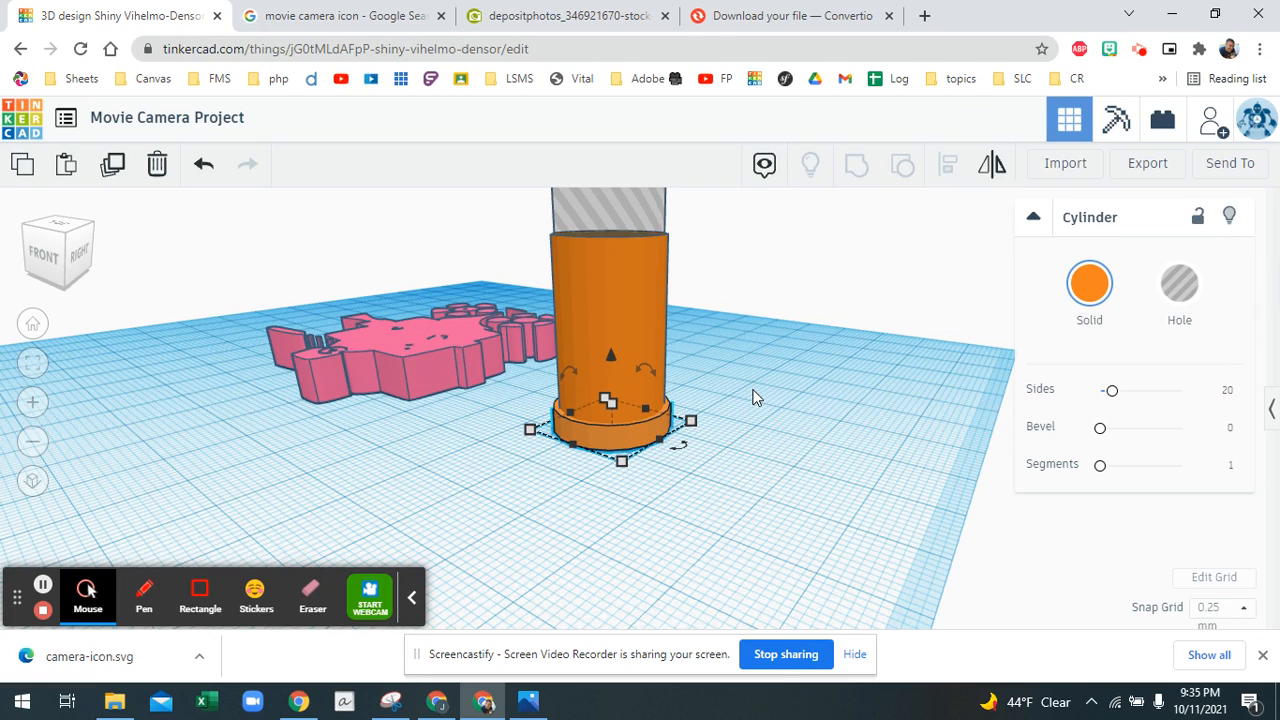
key(ctrl+Up)
key(ctrl+Up)
key(ctrl+Up)
key(ctrl+Up)
key(ctrl+Up)
key(ctrl+Up)
key(ctrl+Up)
key(ctrl+Up)
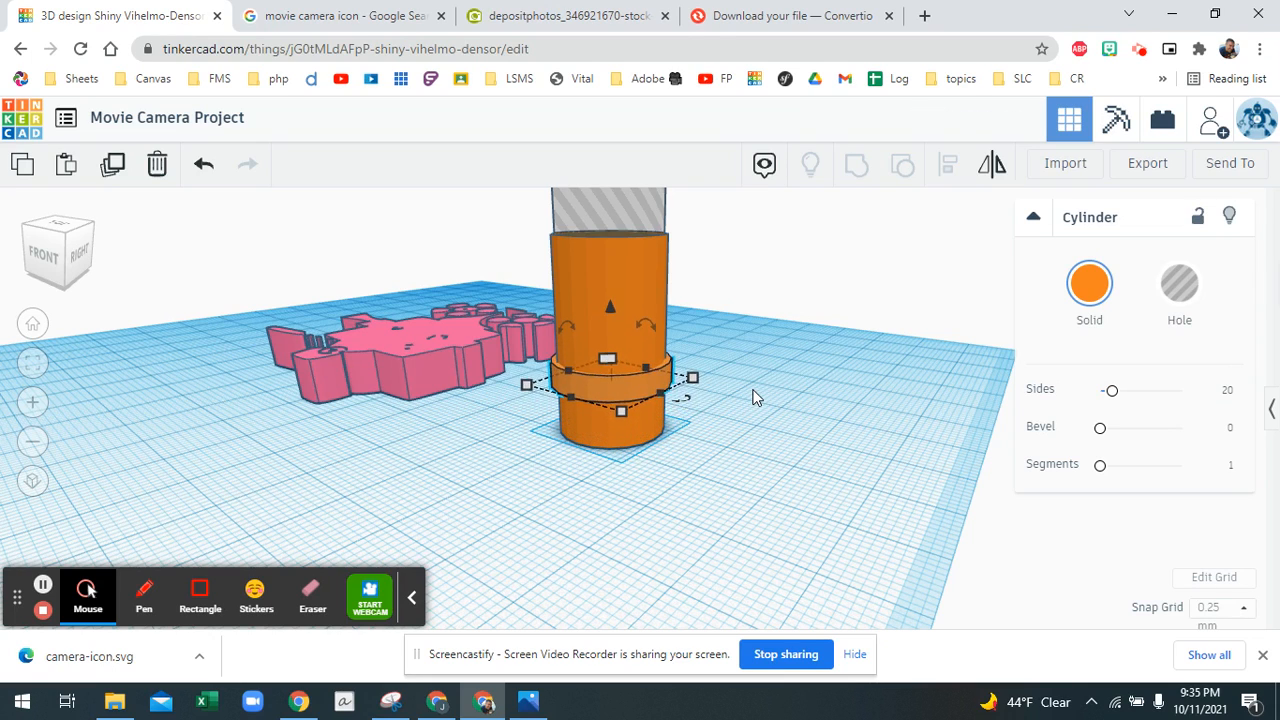
key(ctrl+Up)
key(ctrl+Up)
key(ctrl+Up)
key(ctrl+Up)
key(ctrl+Up)
key(ctrl+Up)
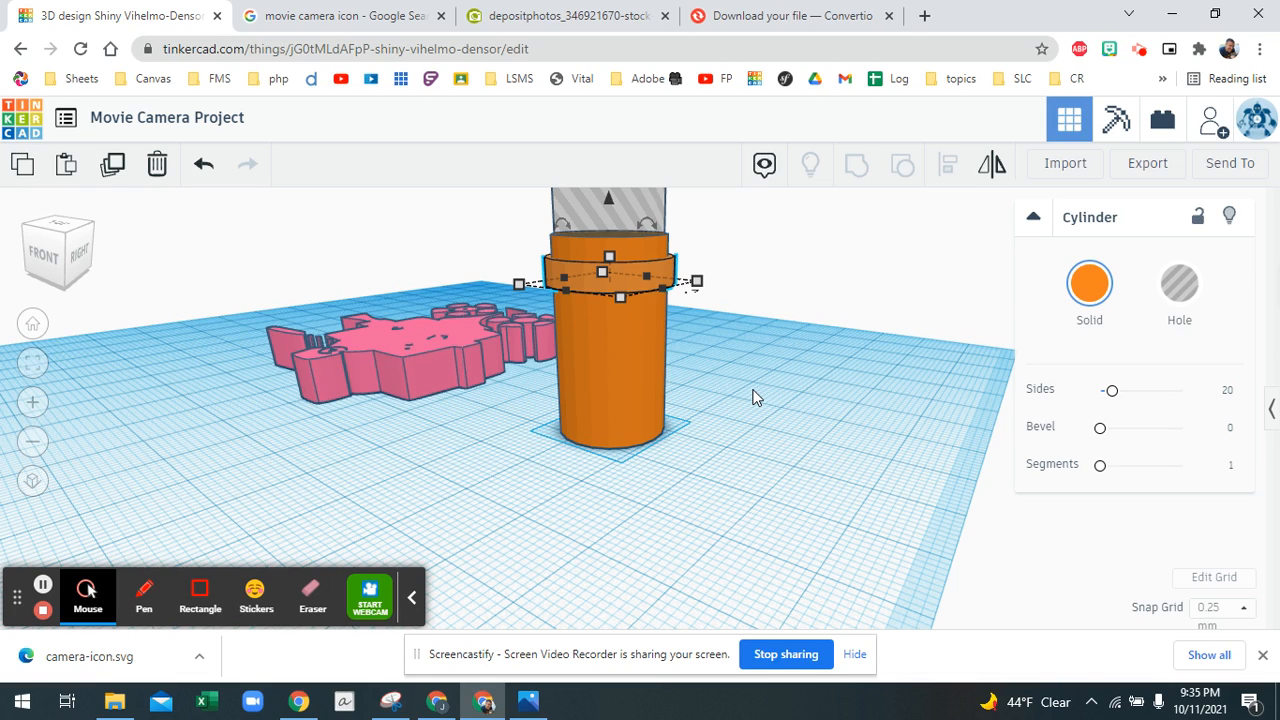
Paste the copied hole ring onto the workplane beside the tube.
key(ctrl+v)
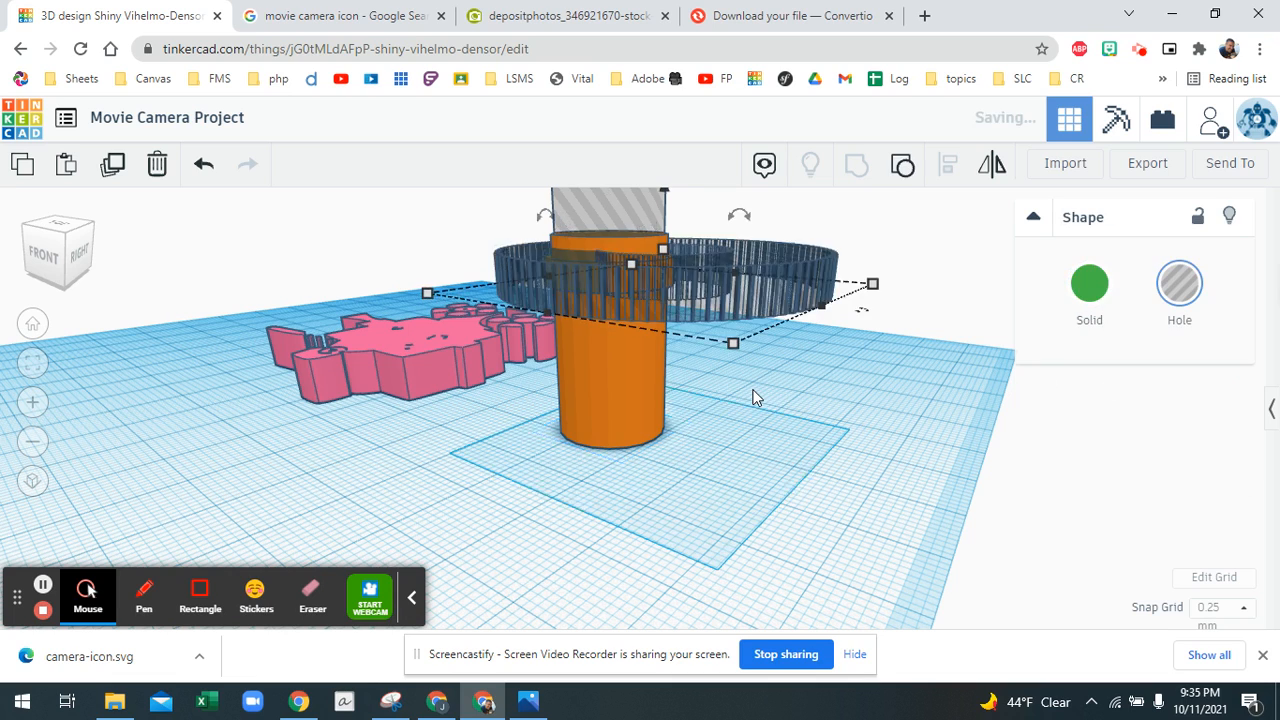
key(Delete)
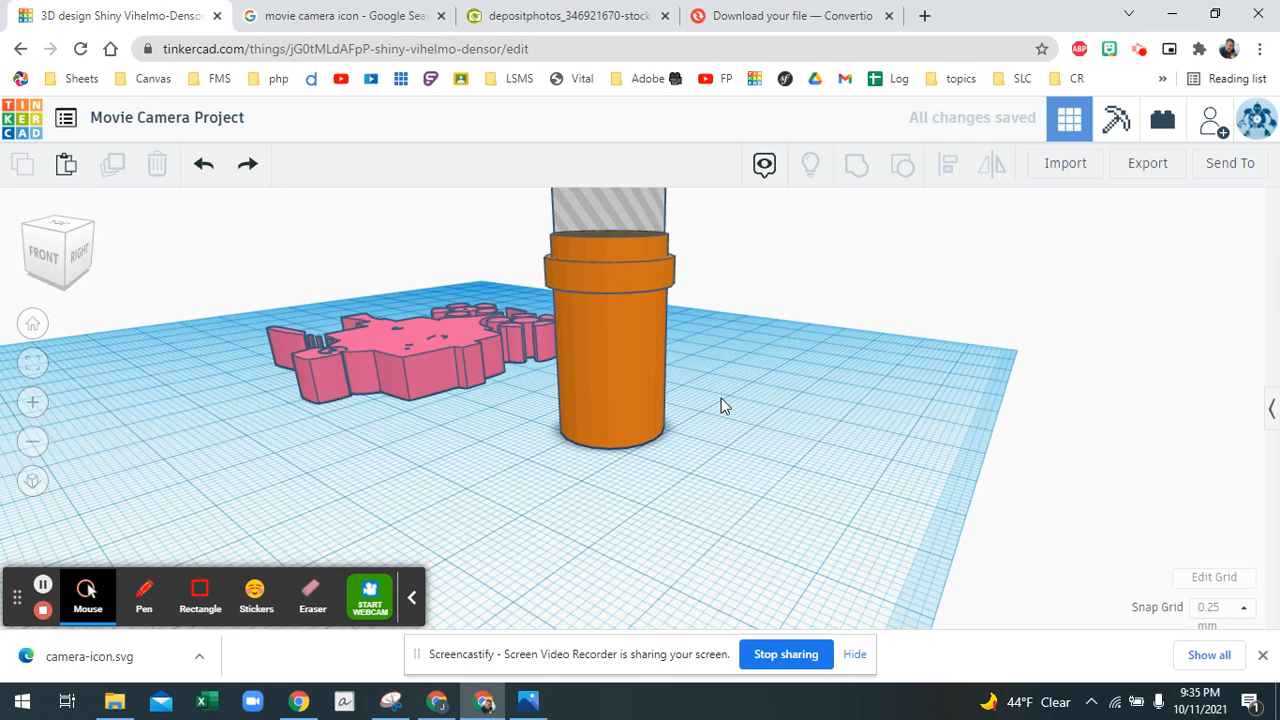
key(ctrl+v)
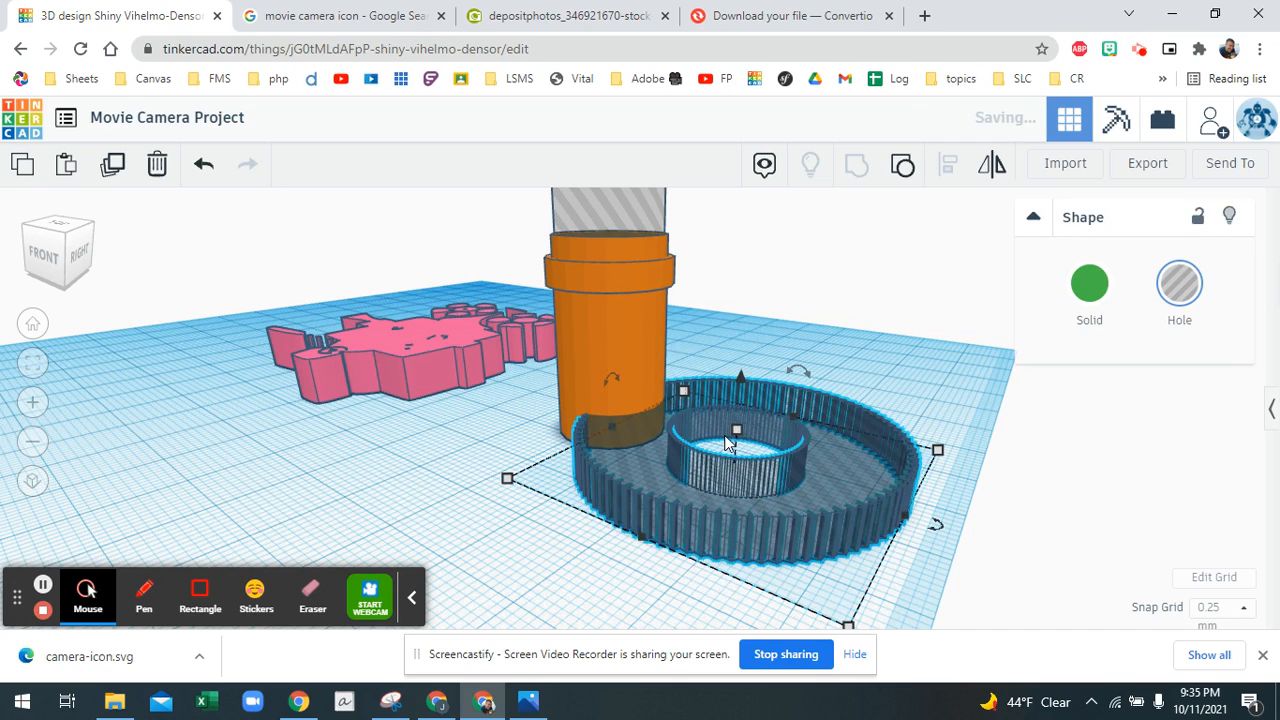
Group the tube cylinder, the raised collar and the inner hole cylinder into one hollow tube.
right_drag(718, 438, 836, 485)
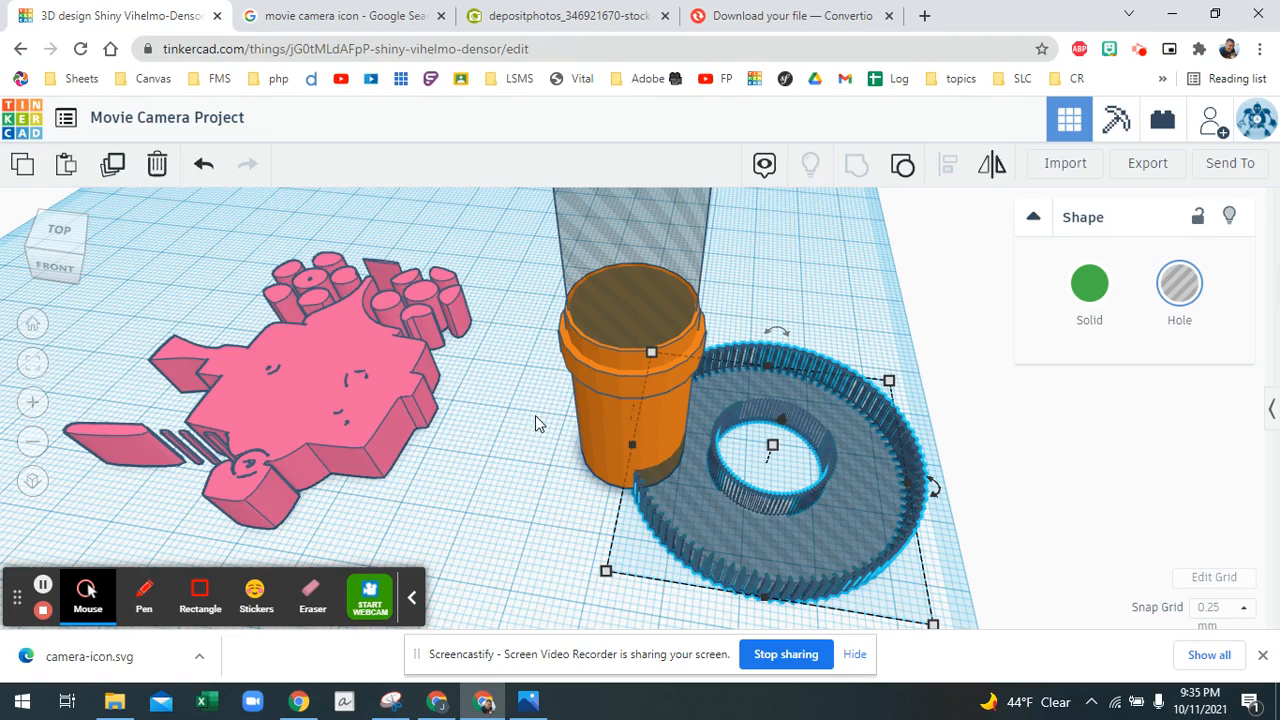
right_drag(535, 415, 549, 240)
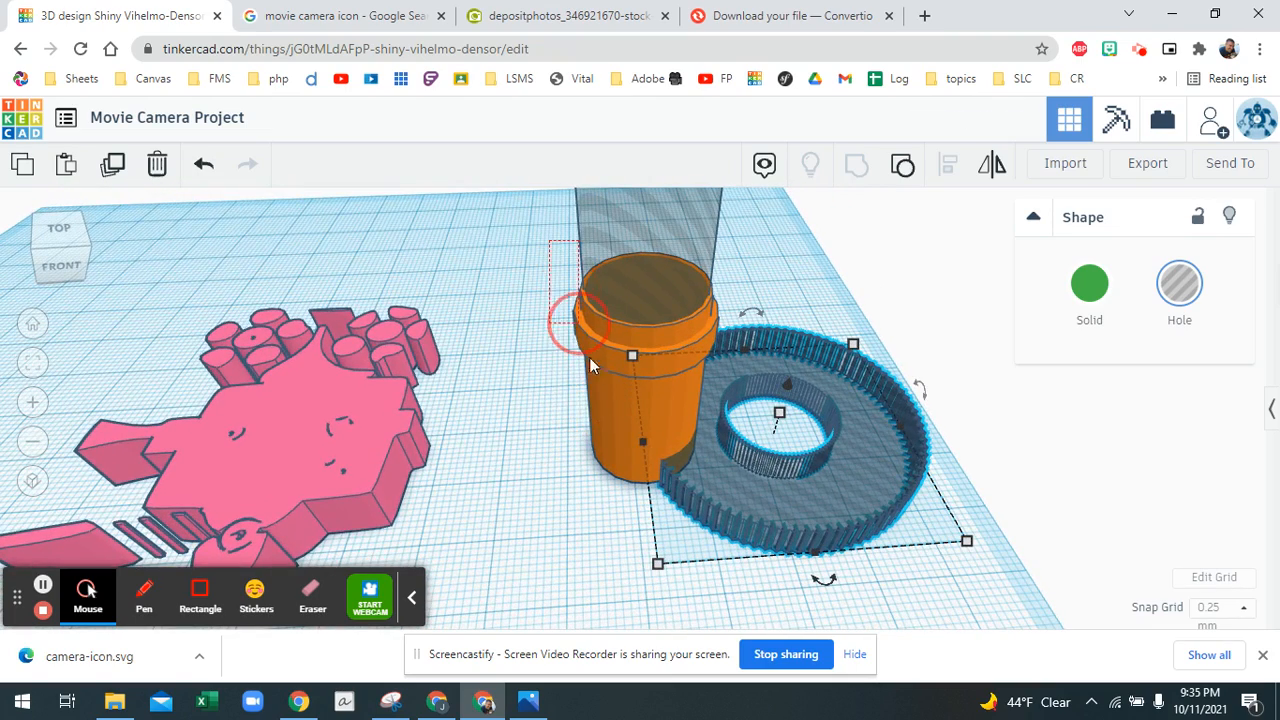
click(612, 456)
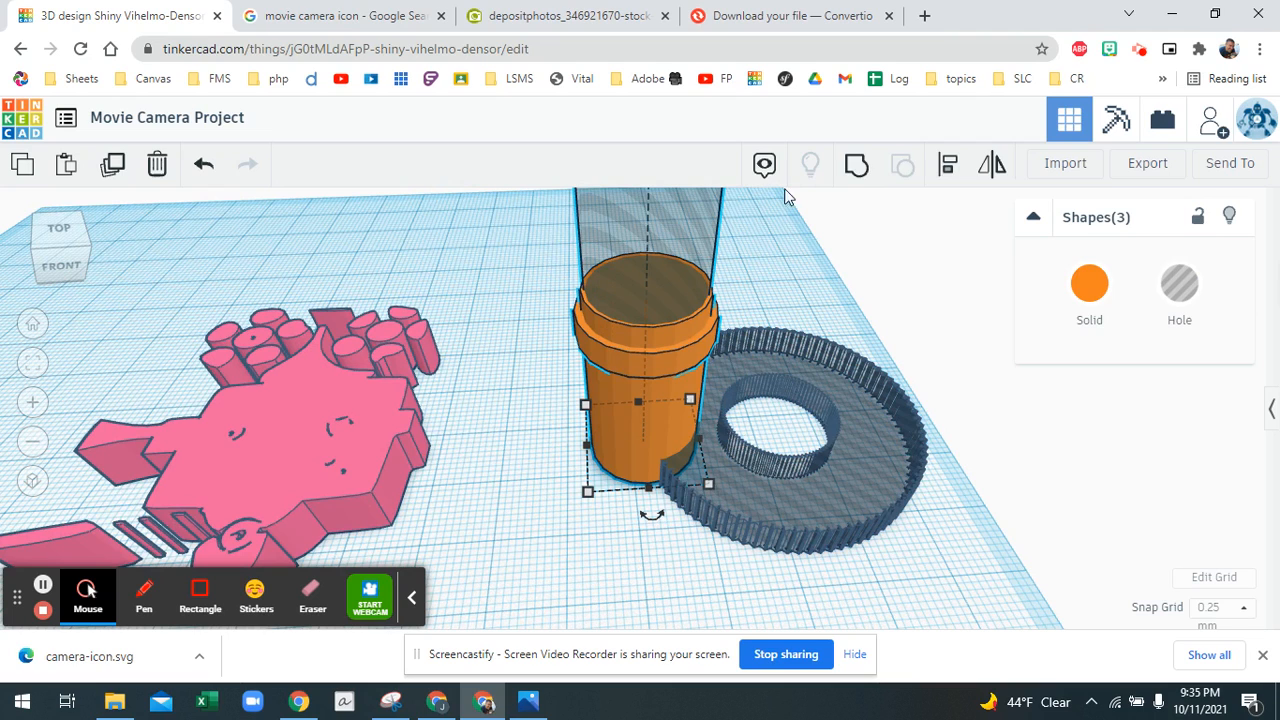
click(853, 170)
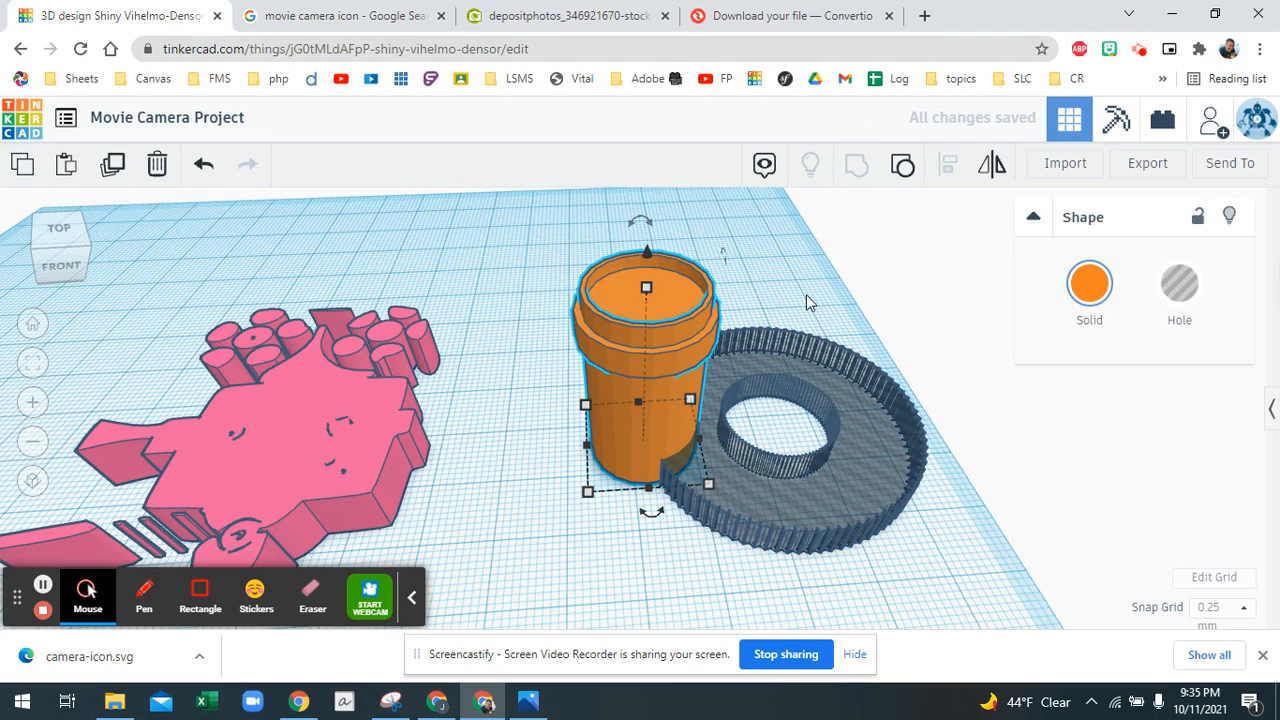
Align the tube and the hole ring on their centres in both horizontal directions.
click(688, 413)
drag(625, 461, 600, 506)
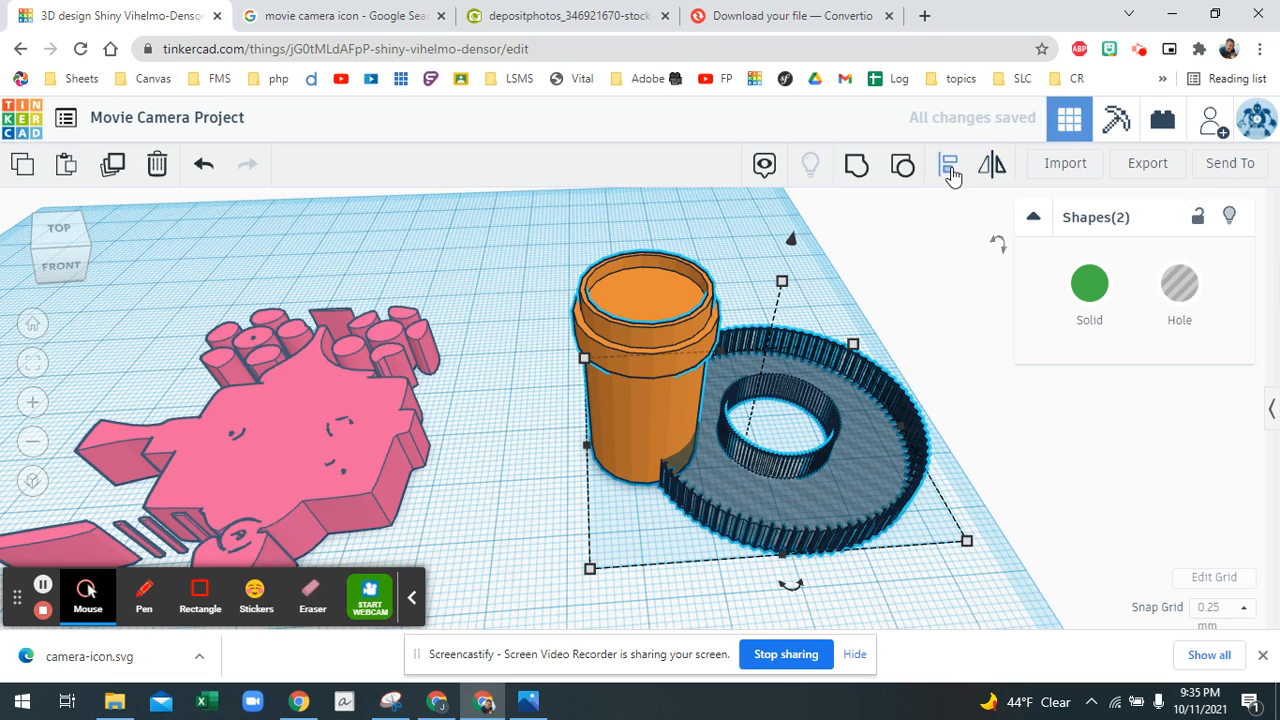
click(948, 168)
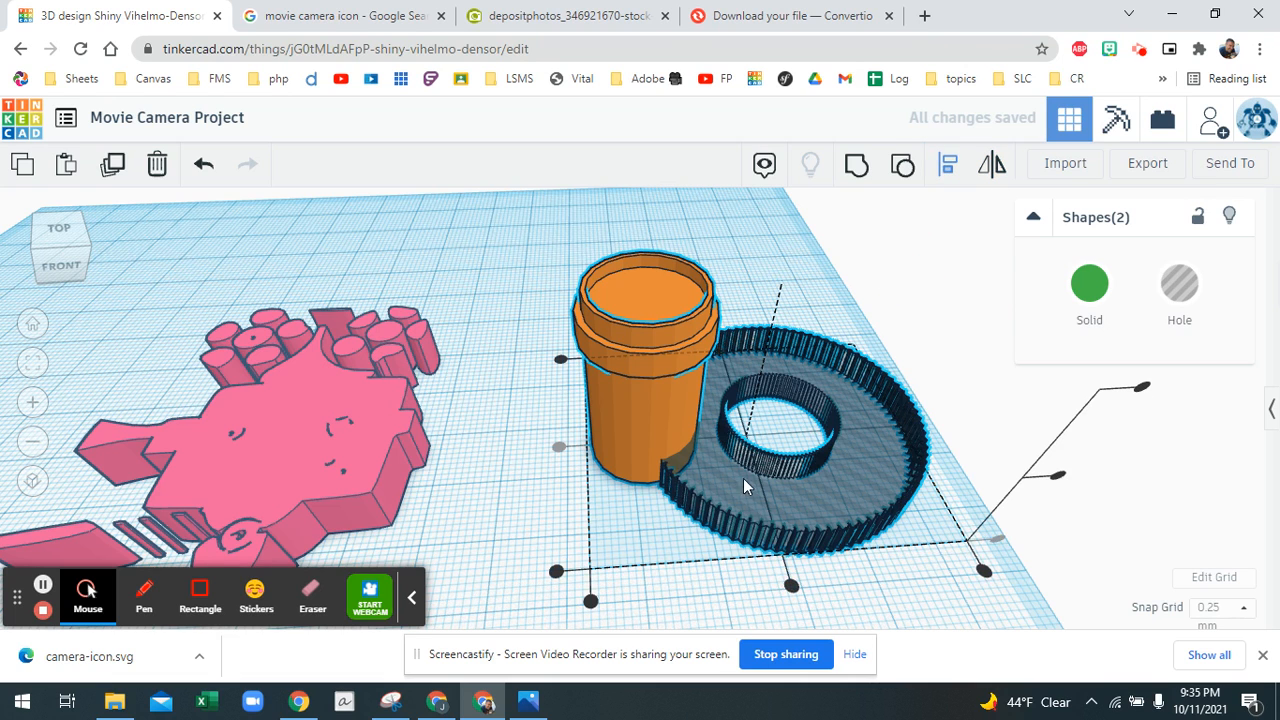
click(791, 586)
right_drag(740, 586, 806, 588)
drag(606, 282, 611, 462)
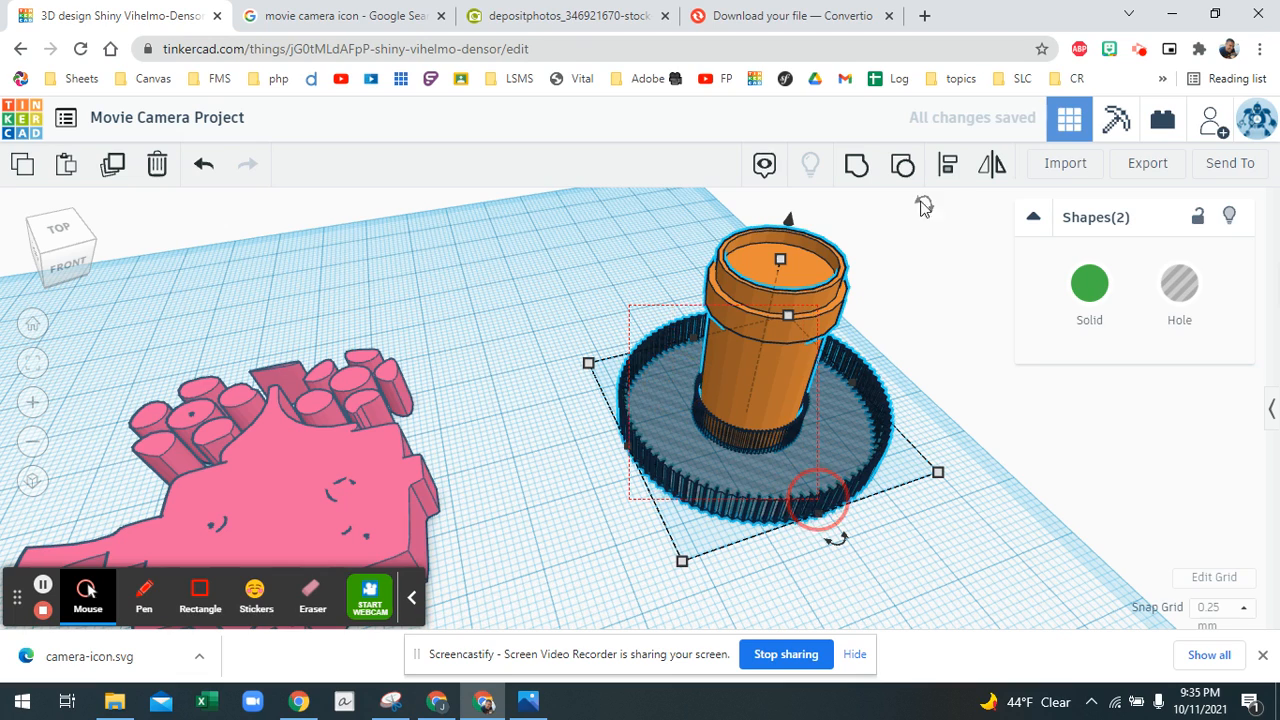
click(947, 163)
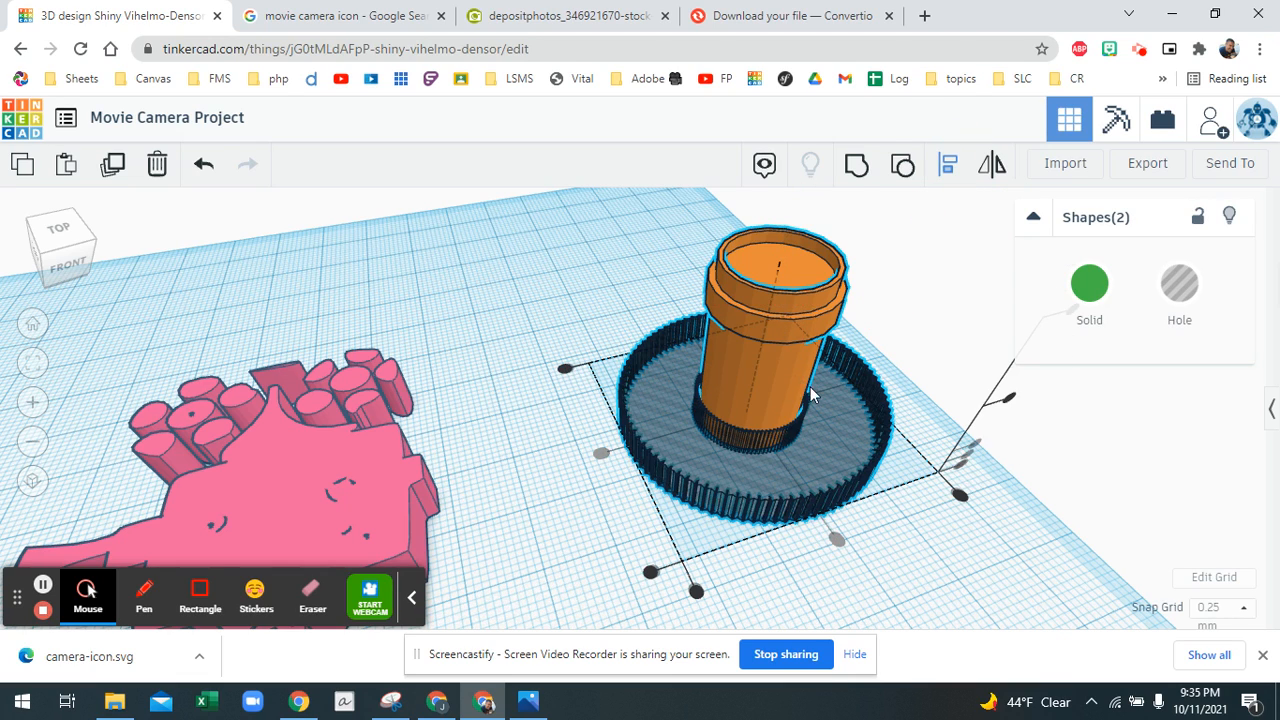
click(900, 530)
Raise the toothed hole ring from the base of the tube to the level of the raised collar.
click(828, 471)
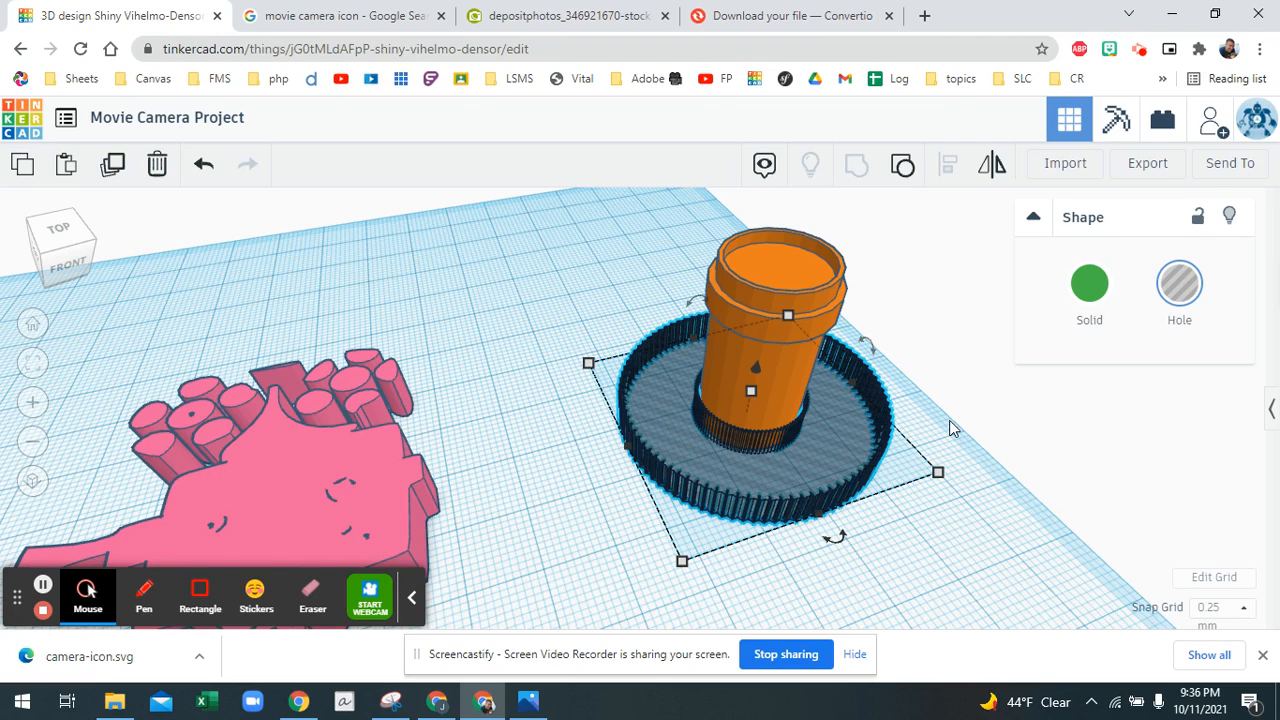
key(ctrl+Up)
key(ctrl+Up)
key(ctrl+Up)
key(ctrl+Up)
key(ctrl+Up)
key(ctrl+Up)
key(ctrl+Up)
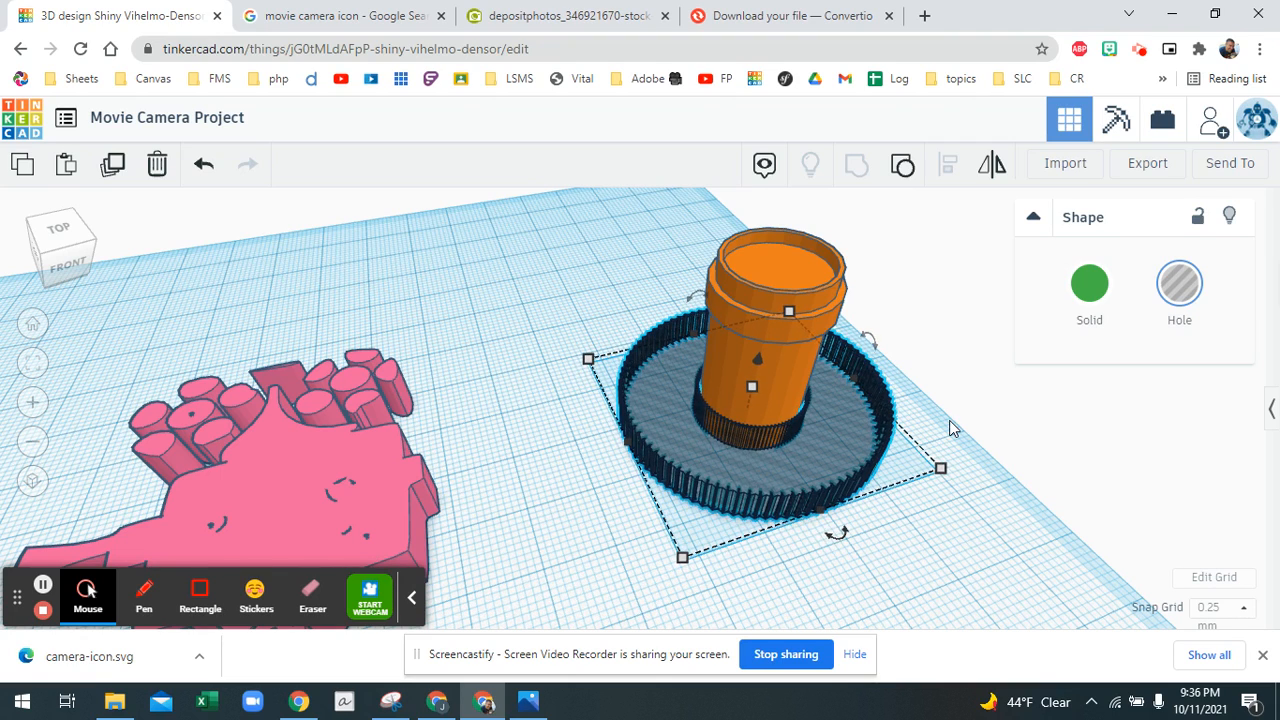
key(ctrl+Up)
key(ctrl+Up)
key(ctrl+Up)
key(ctrl+Up)
key(ctrl+Up)
key(ctrl+Up)
key(ctrl+Up)
key(ctrl+Up)
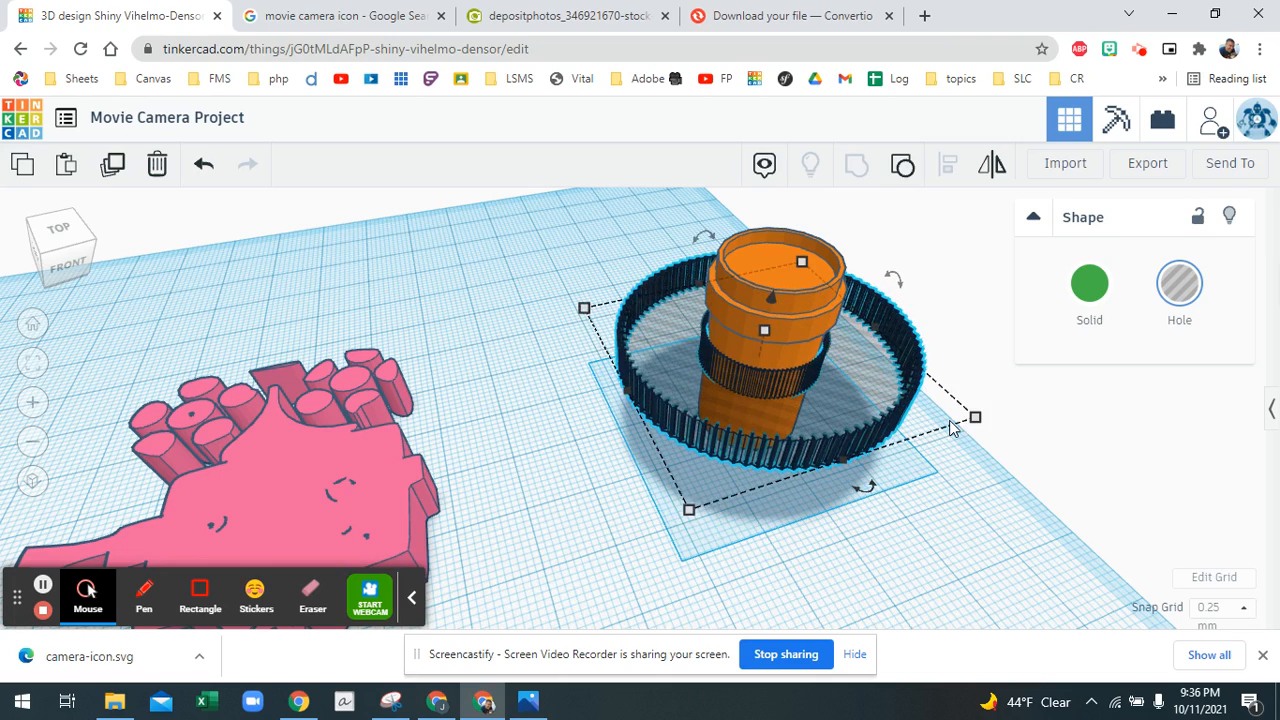
key(ctrl+Up)
key(ctrl+Up)
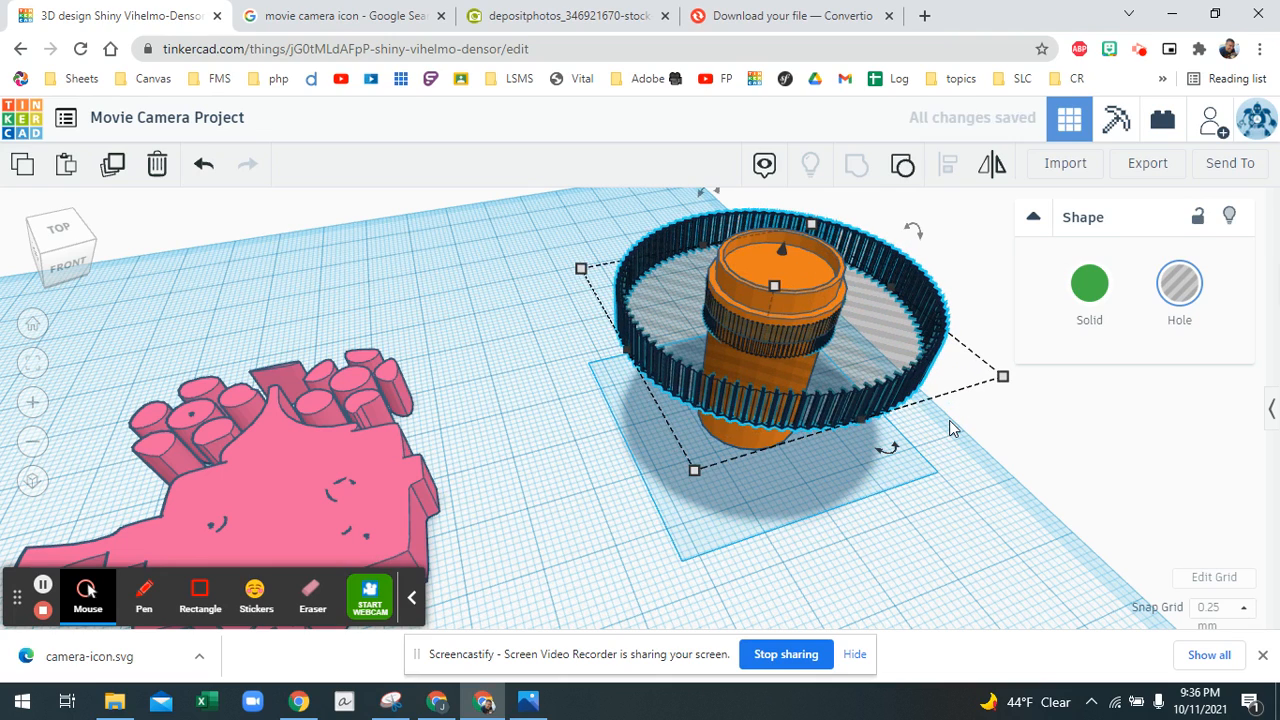
key(ctrl+Up)
key(ctrl+Up)
key(ctrl+Up)
key(ctrl+Up)
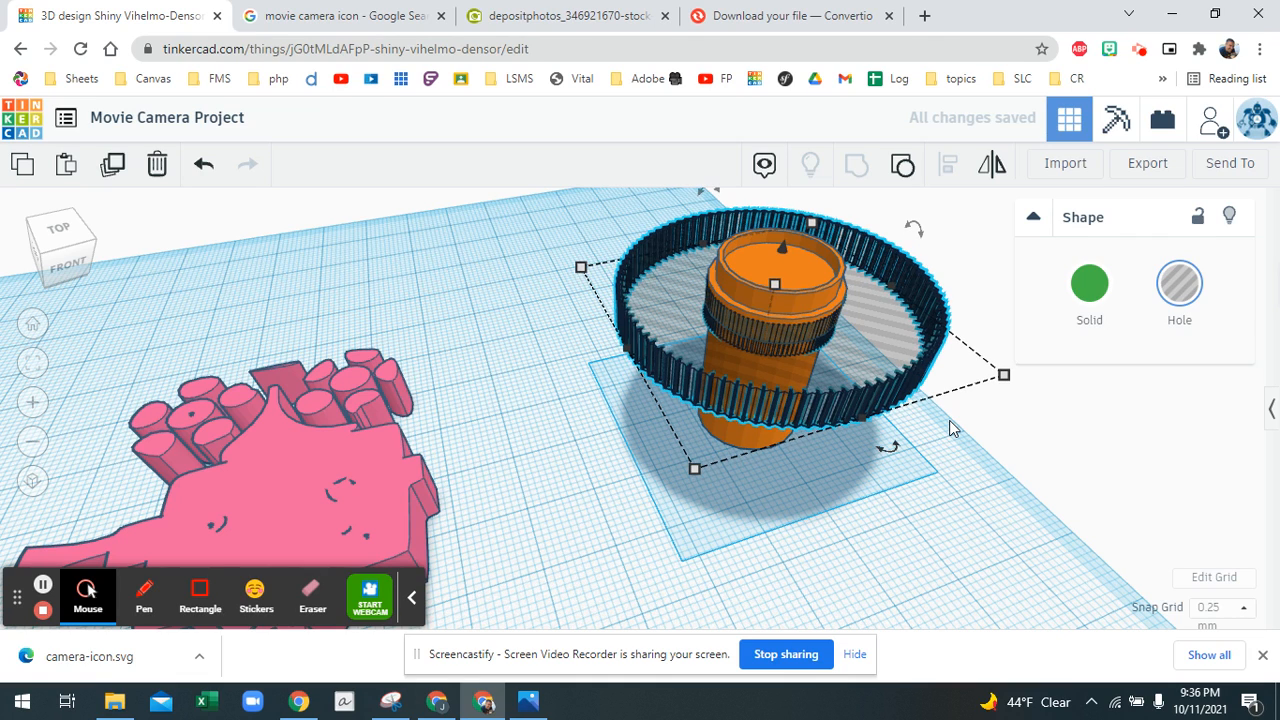
key(ctrl+Up)
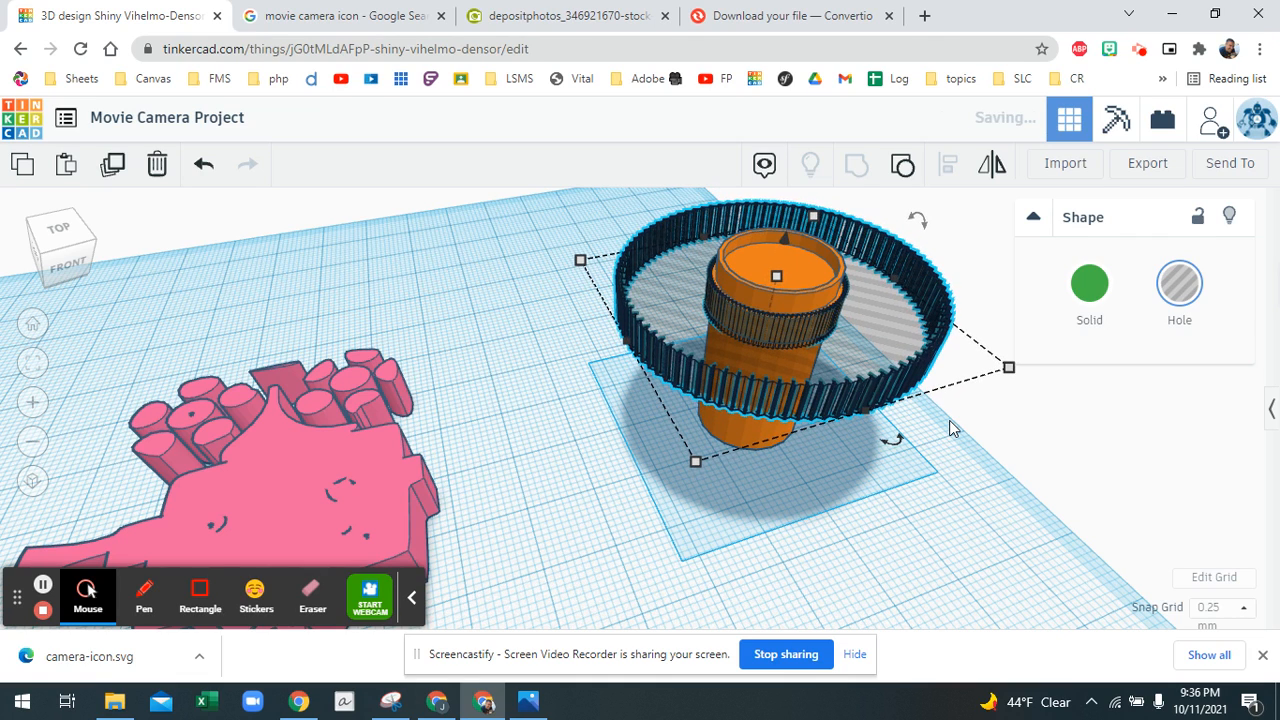
Group the hole ring with the tube to cut the ring of grooves into the collar.
right_drag(966, 471, 830, 460)
shift+click(822, 490)
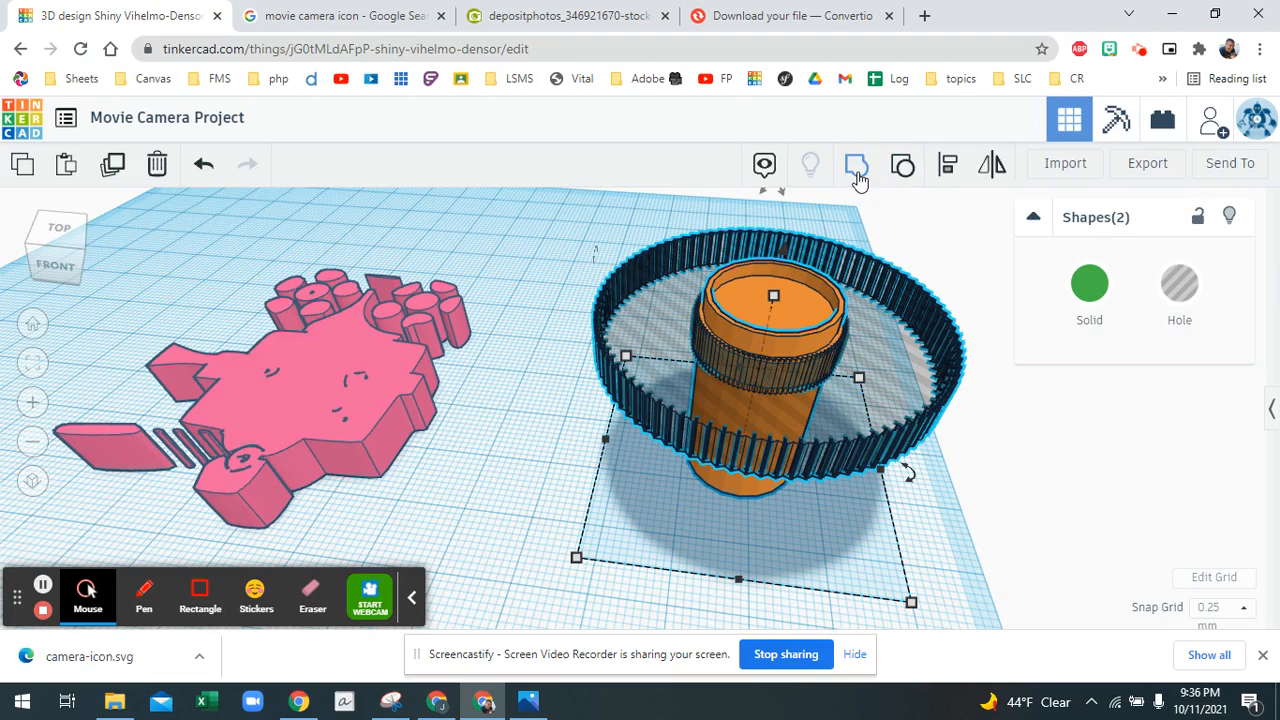
click(856, 166)
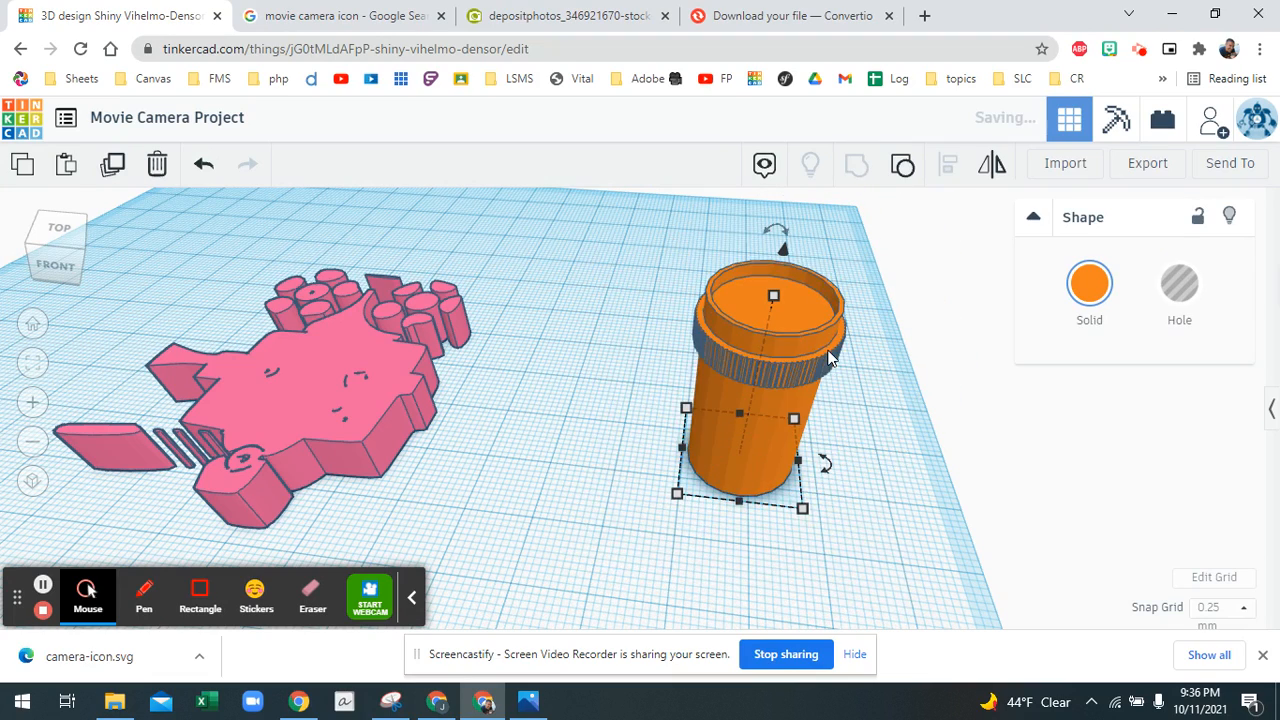
mouse_move(805, 345)
right_down()
mouse_move(812, 262)
mouse_move(784, 356)
mouse_move(825, 341)
right_up()
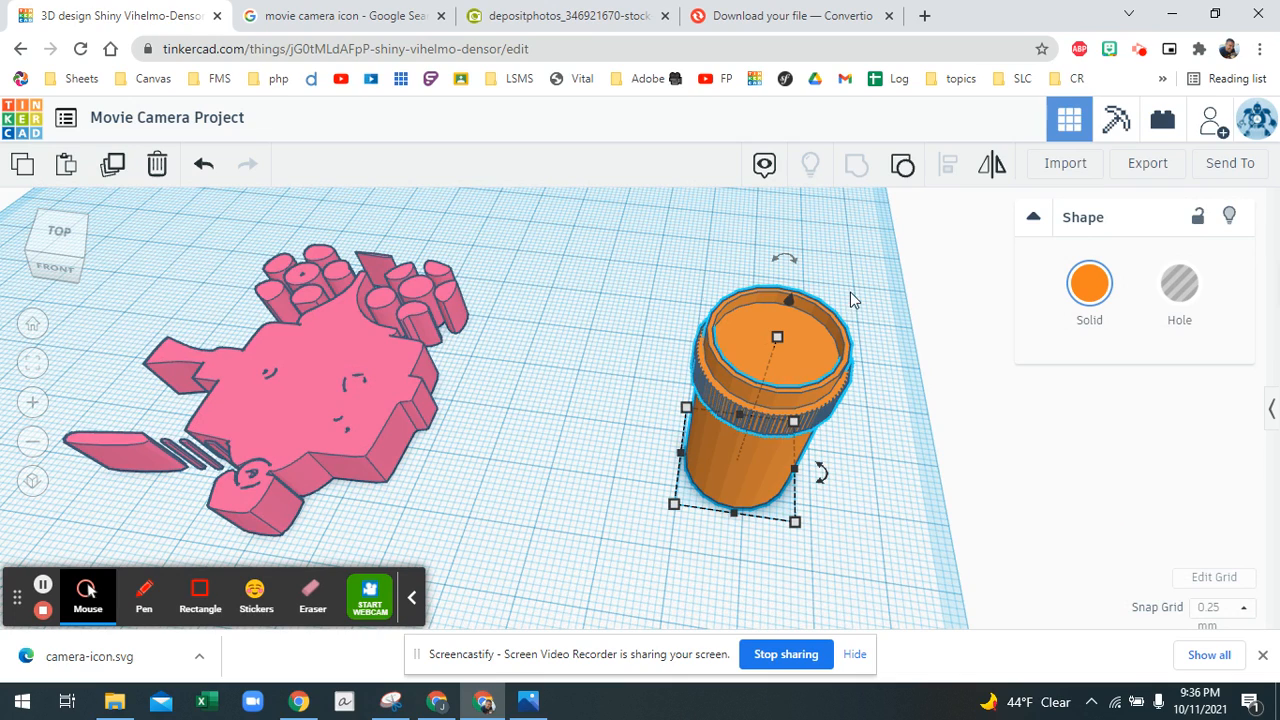
click(1273, 411)
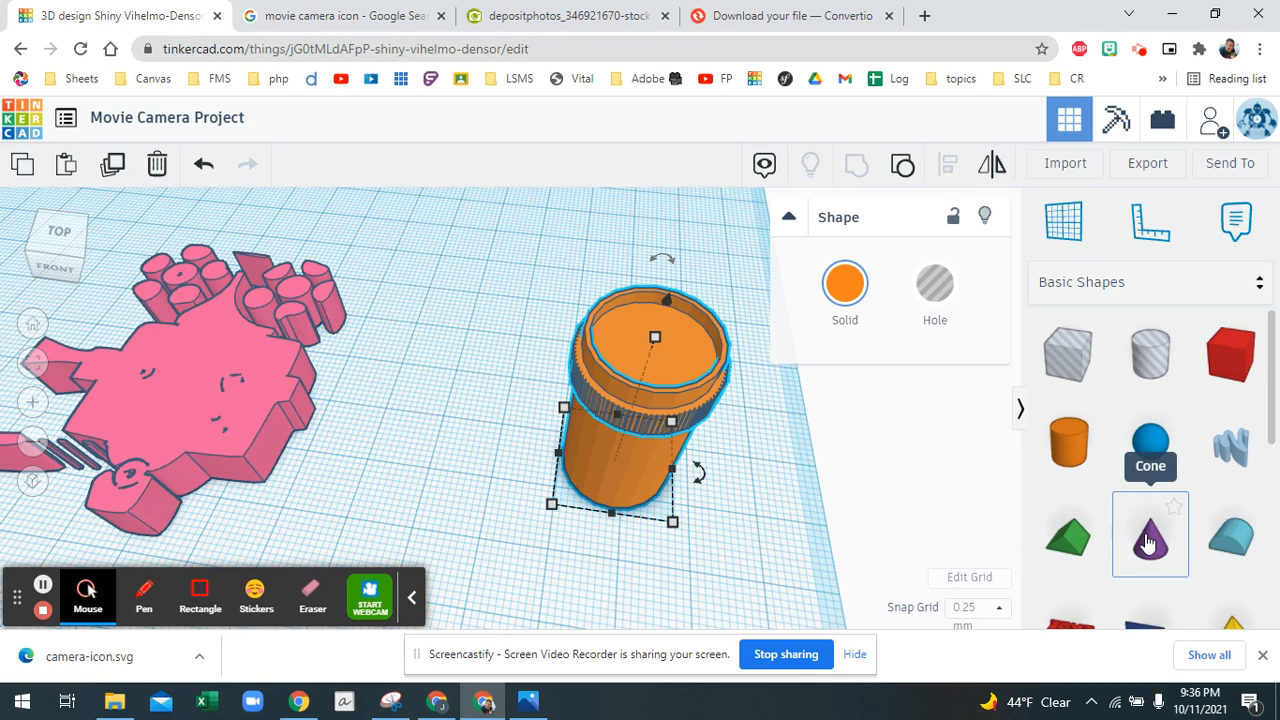
scroll(1138, 553, down, 2)
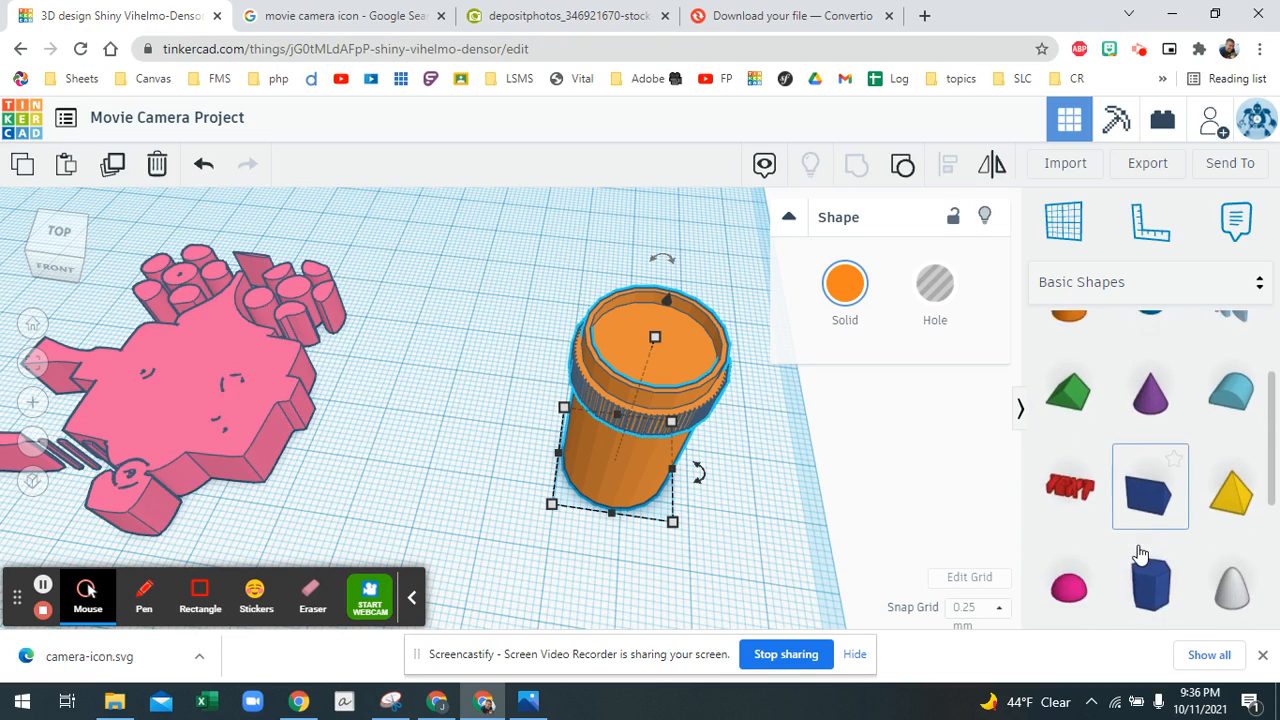
click(1066, 545)
drag(1066, 545, 760, 547)
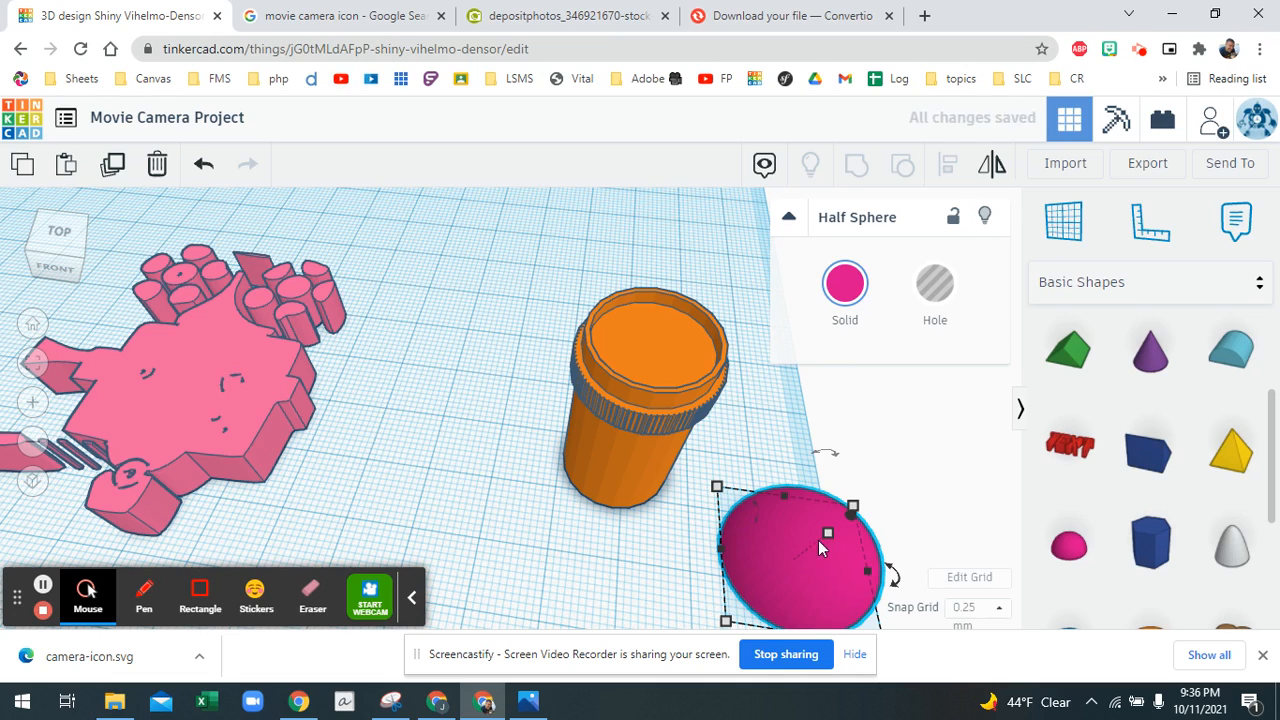
key(Delete)
Set the workplane on the recessed face inside the tube's upper rim and place a half sphere on it.
drag(1062, 228, 747, 314)
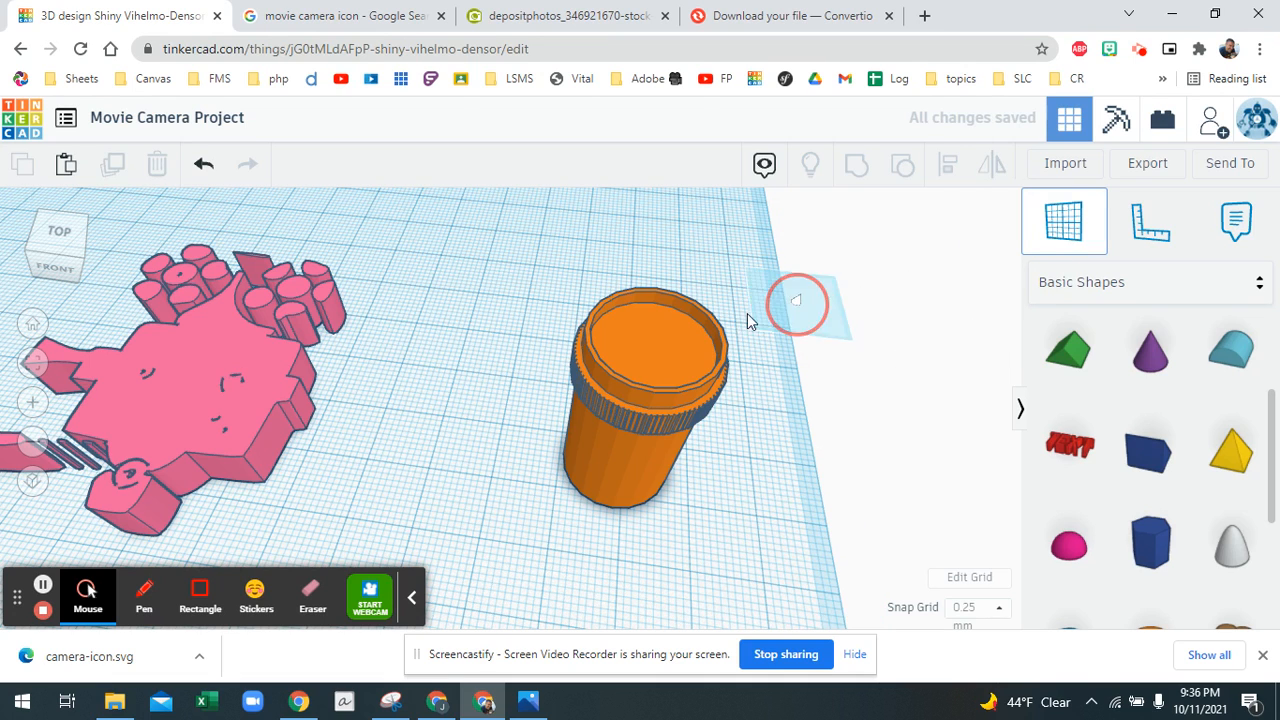
click(658, 344)
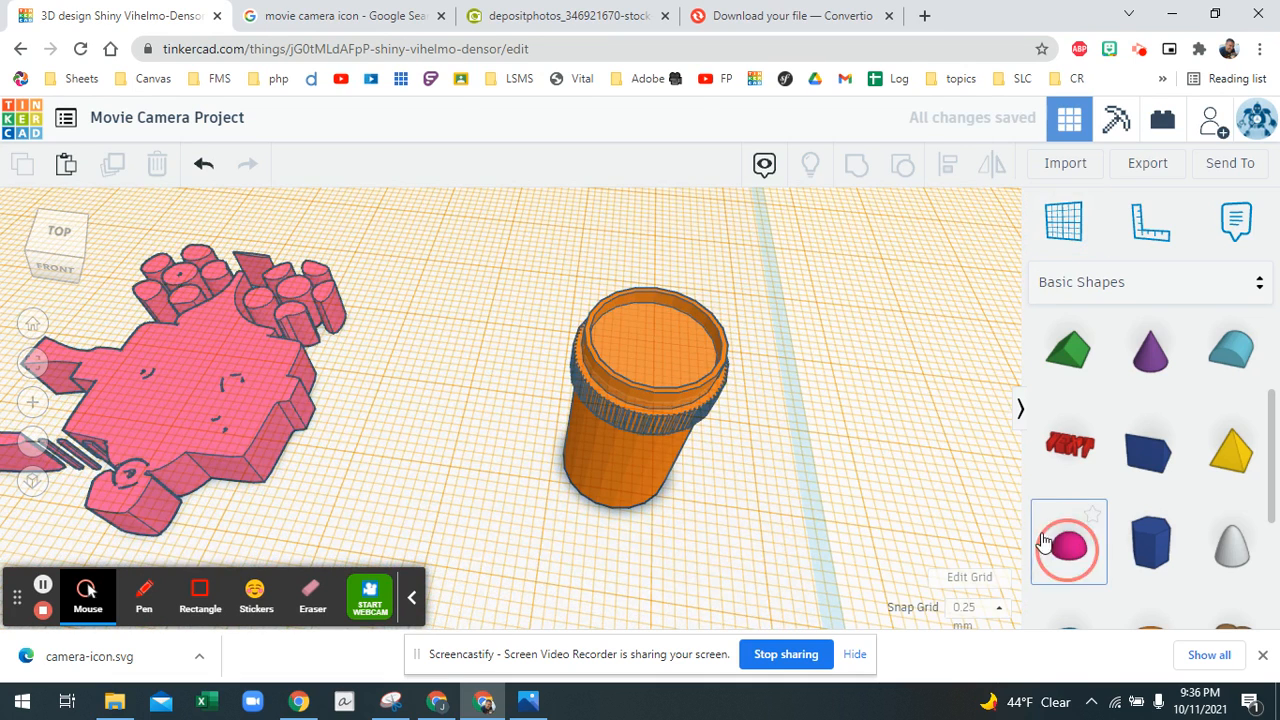
drag(1042, 541, 674, 346)
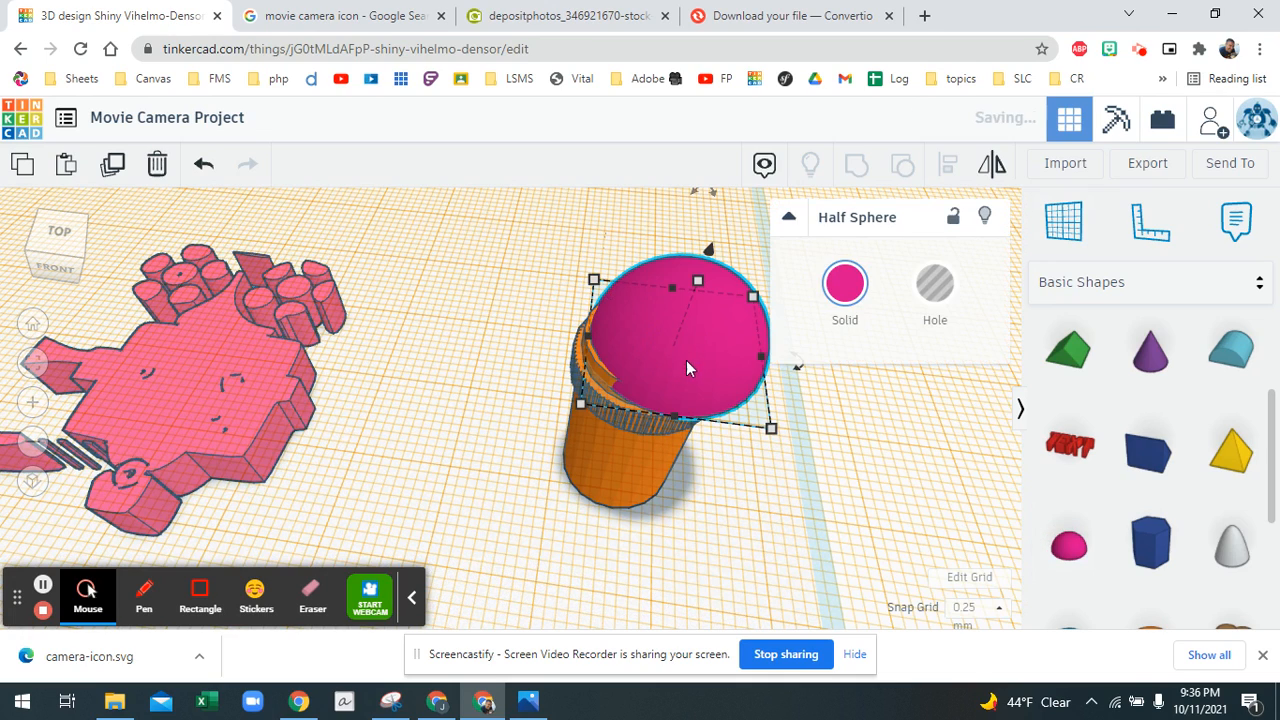
Shrink the half sphere to slightly under 15 mm across and position it inside the tube's rim.
drag(771, 430, 720, 384)
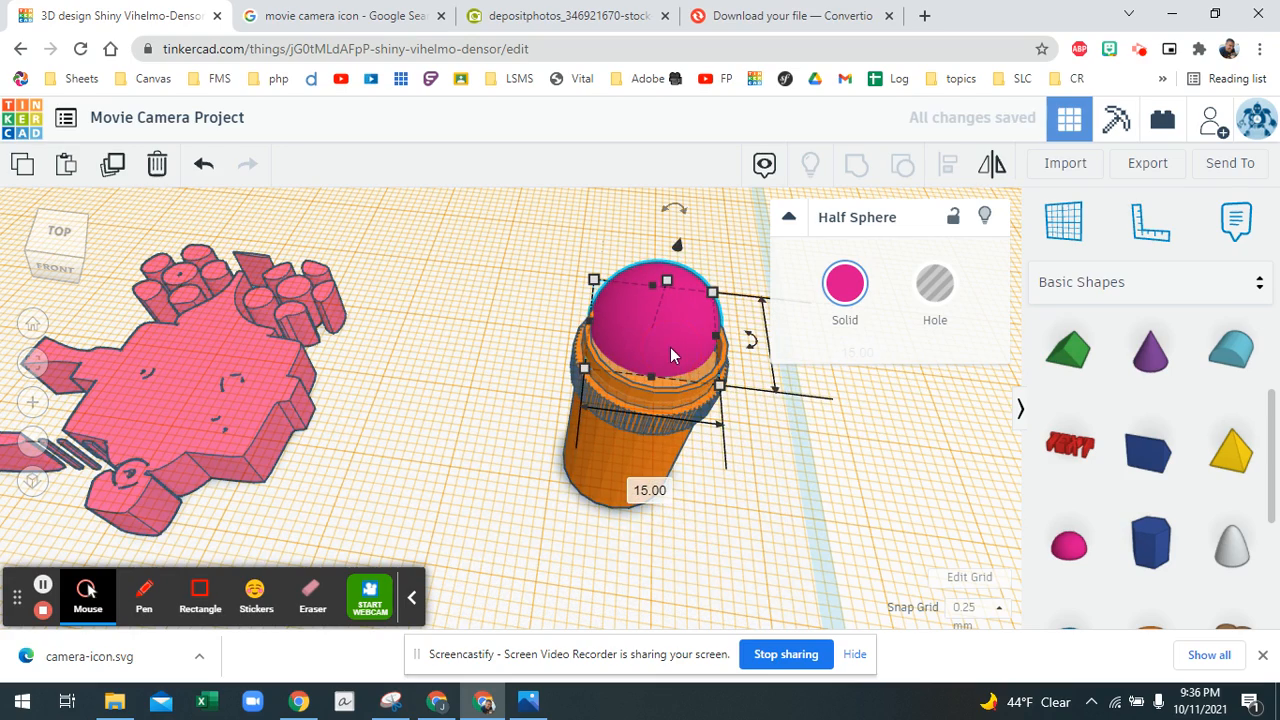
drag(670, 347, 670, 365)
right_drag(666, 339, 648, 473)
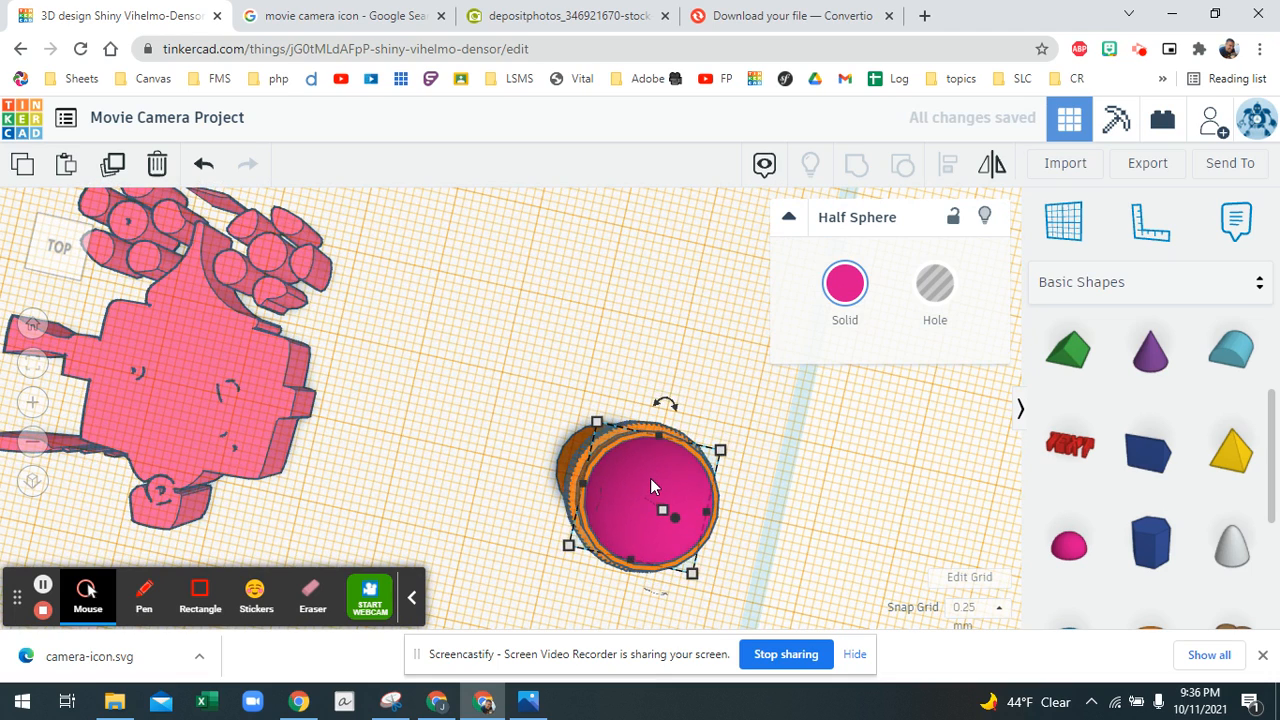
scroll(654, 476, down, 3)
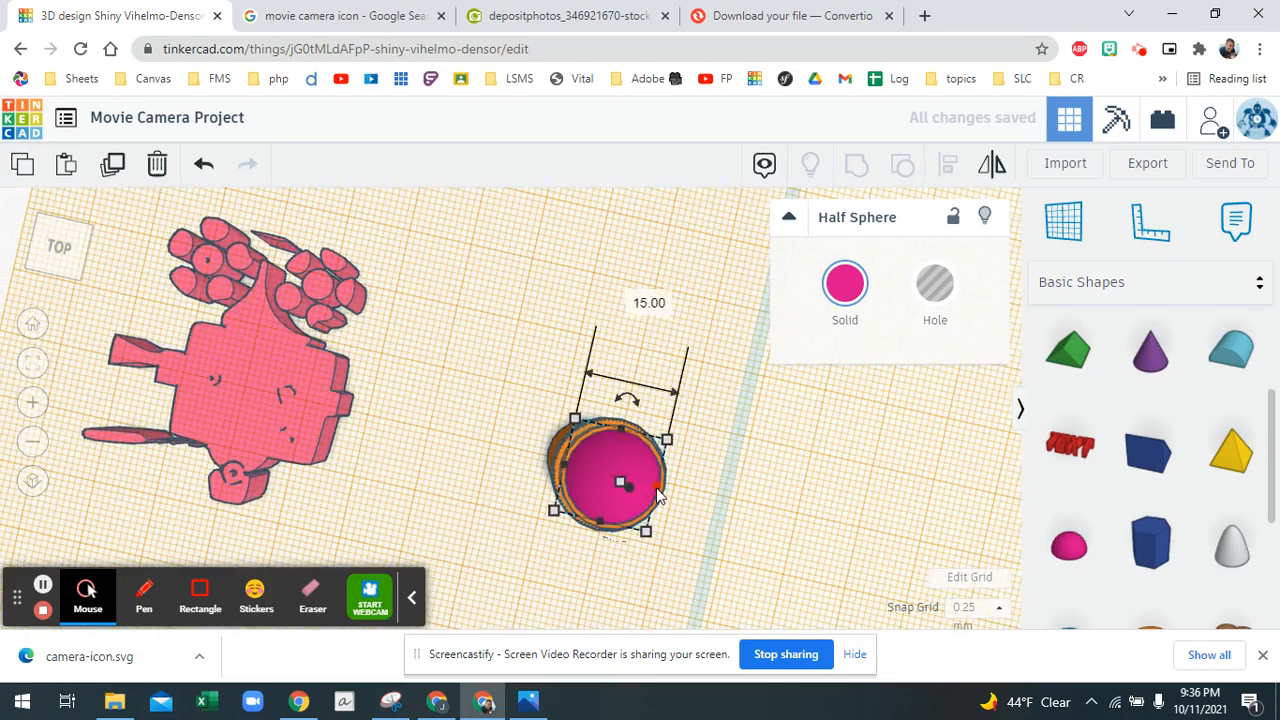
scroll(657, 495, up, 5)
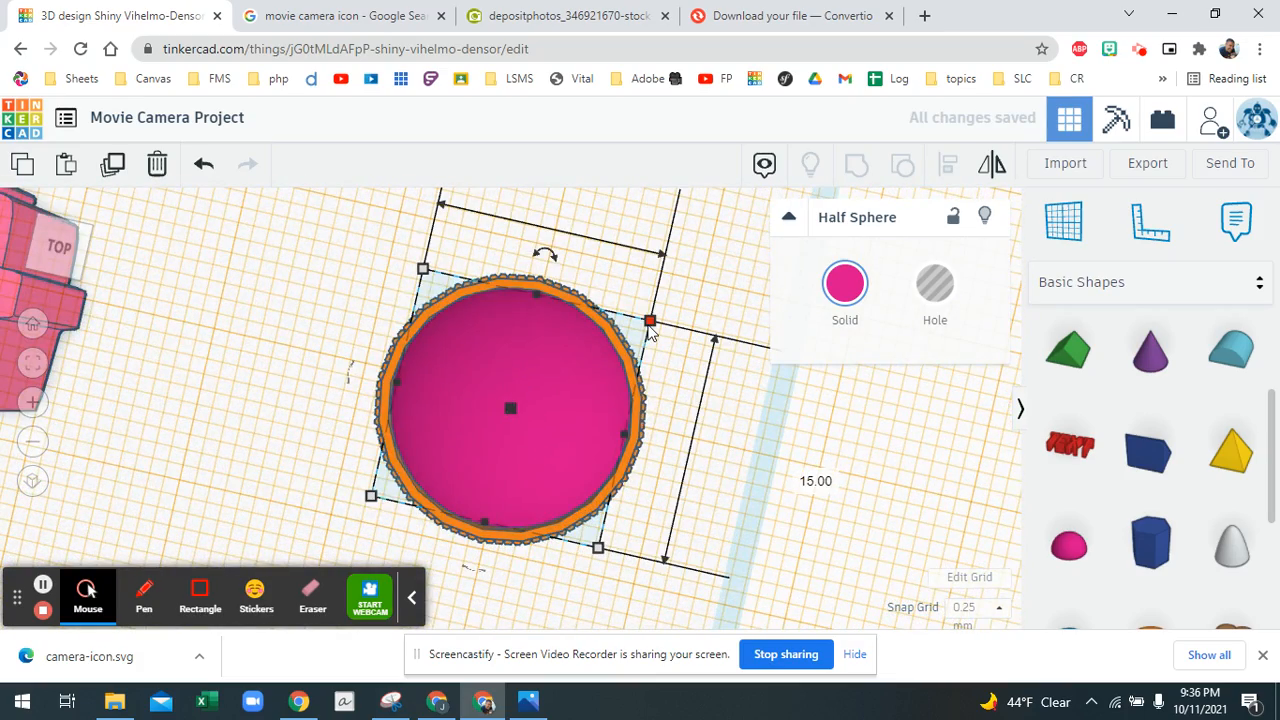
drag(651, 325, 641, 332)
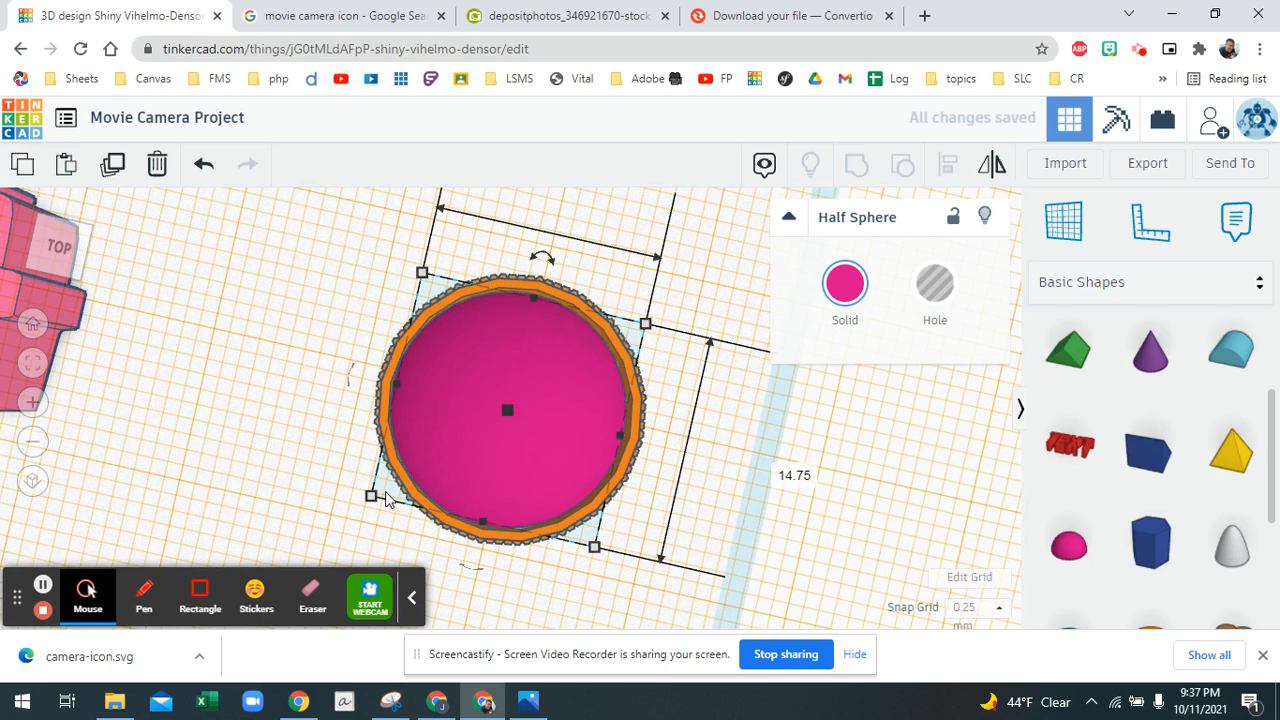
drag(373, 500, 390, 500)
right_drag(437, 489, 440, 516)
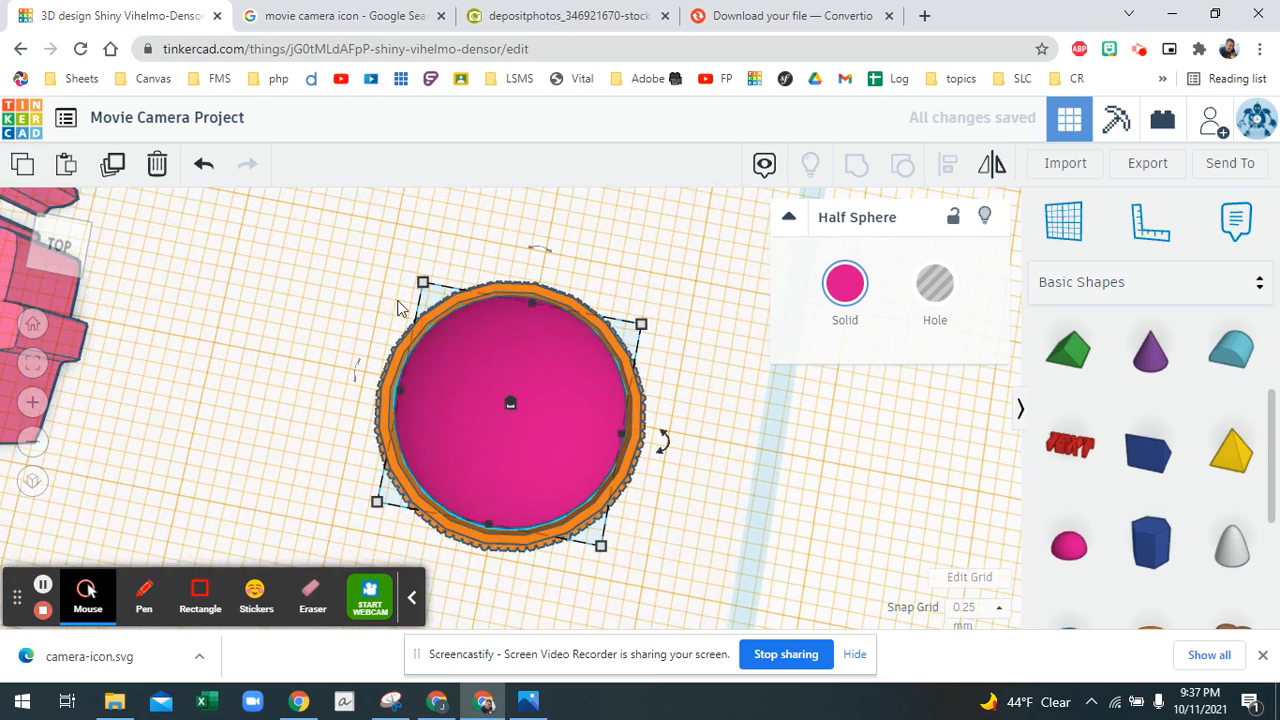
Align the half sphere and the tube on their centres in both horizontal directions.
drag(380, 243, 610, 552)
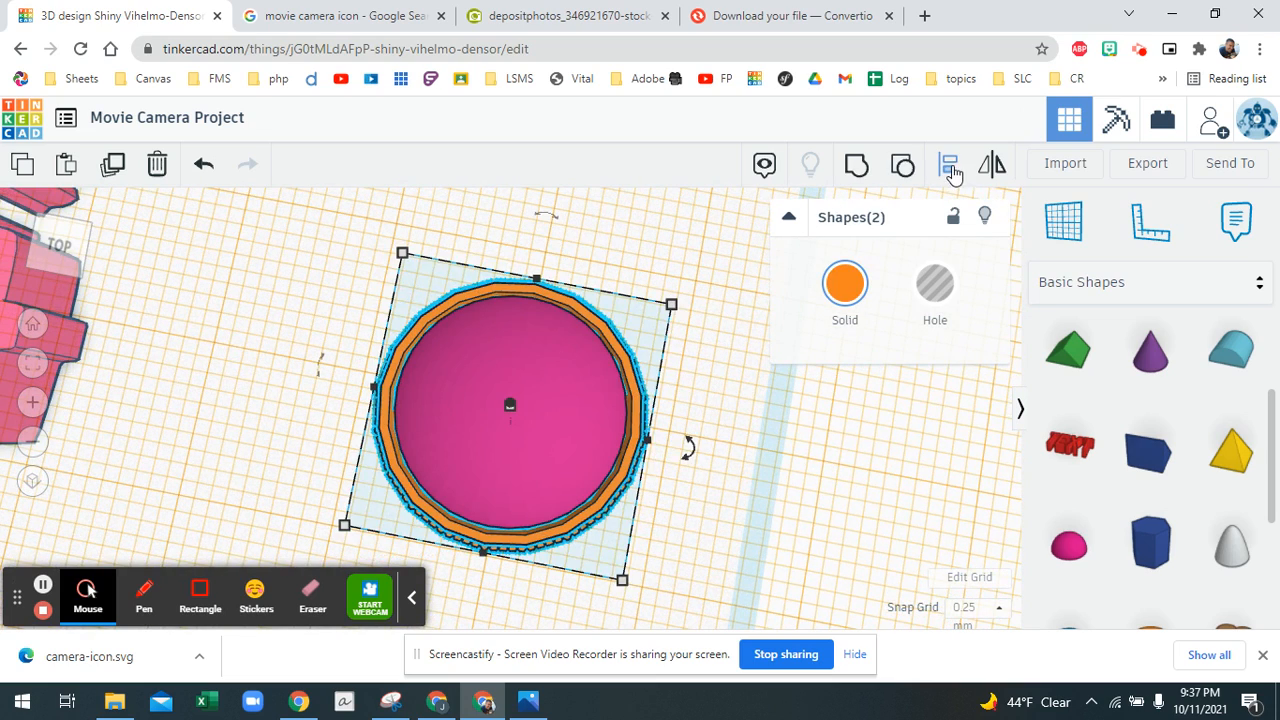
click(333, 380)
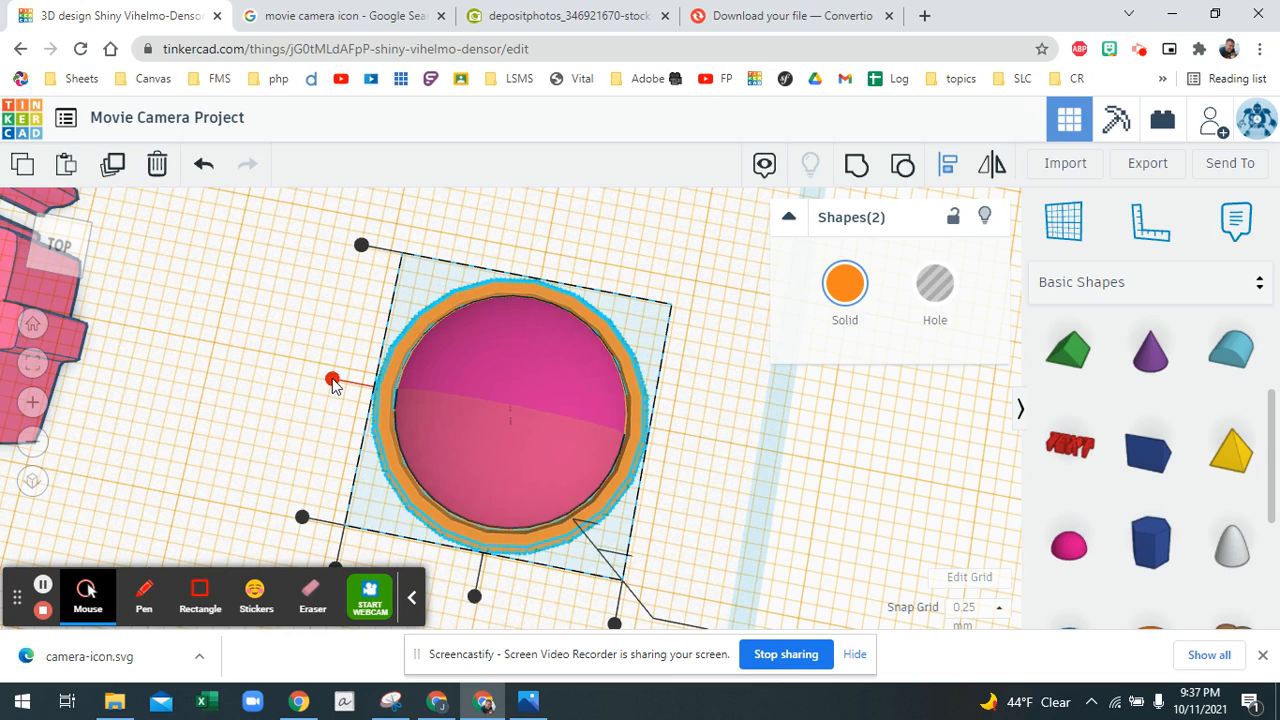
click(475, 596)
right_drag(470, 416, 560, 427)
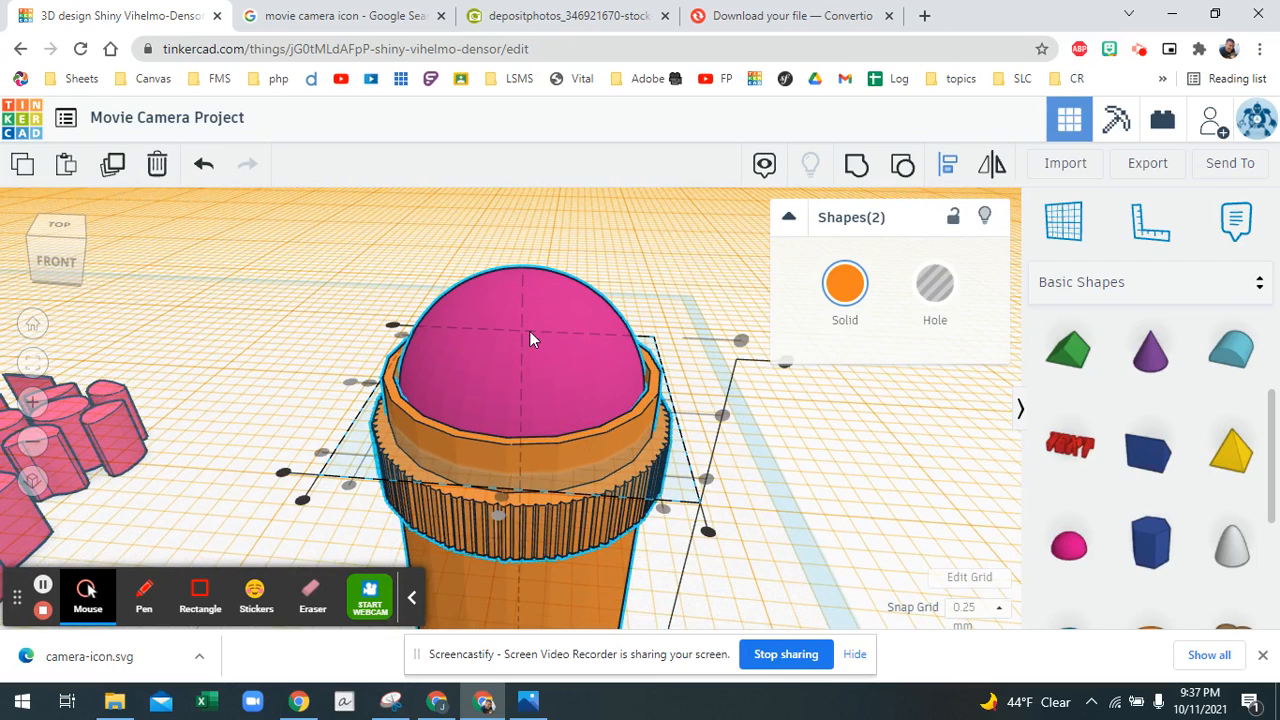
click(372, 280)
Flatten the half sphere to a height of 2.50 mm to form a shallow lens inside the rim.
click(485, 310)
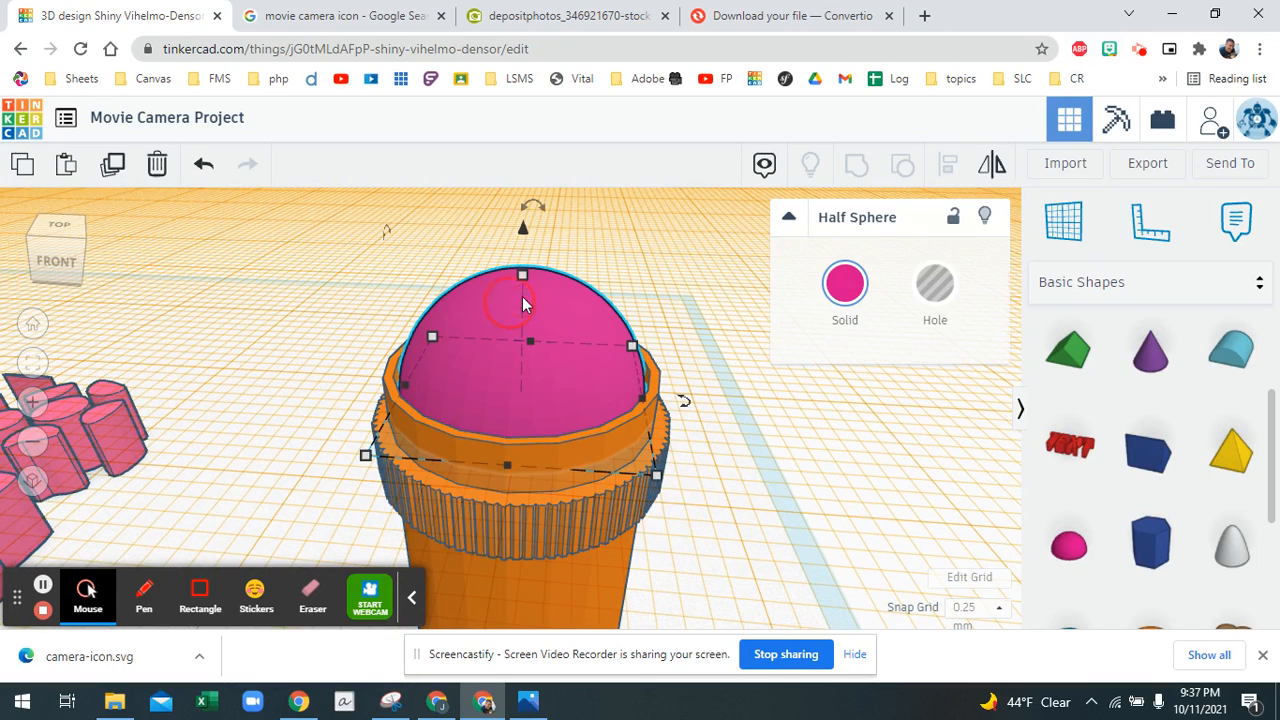
drag(522, 276, 517, 357)
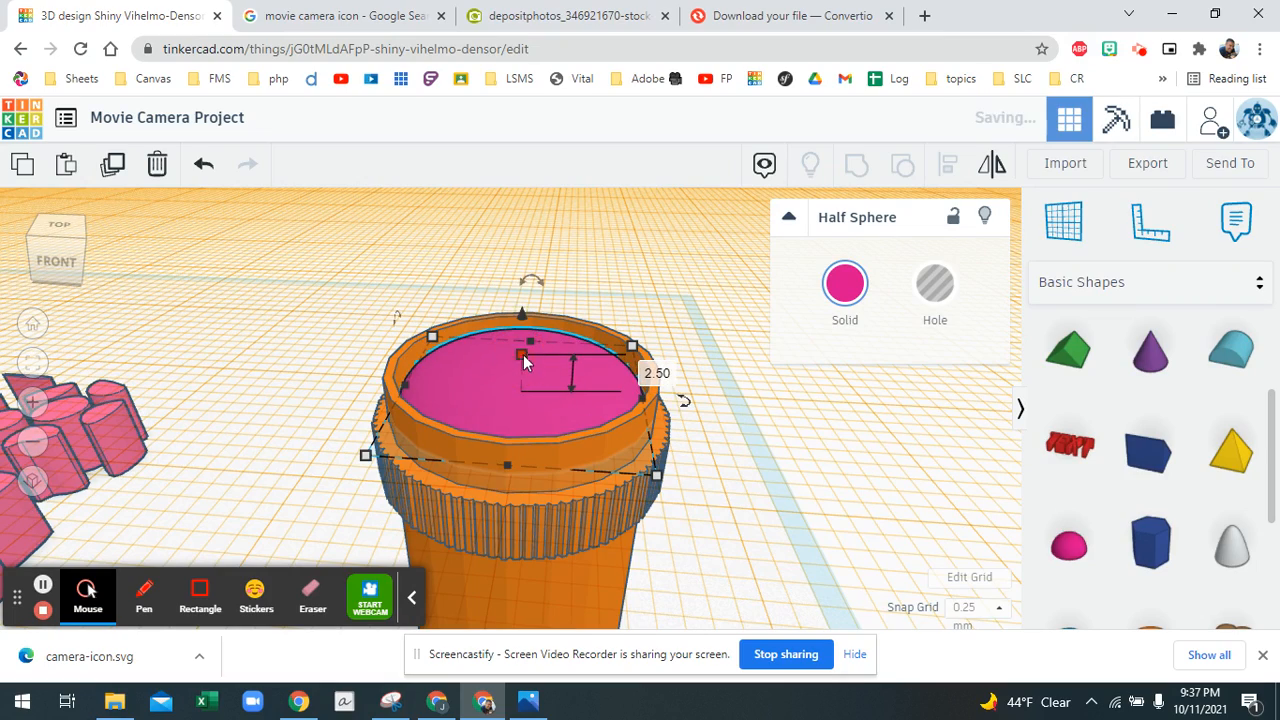
right_drag(528, 285, 495, 370)
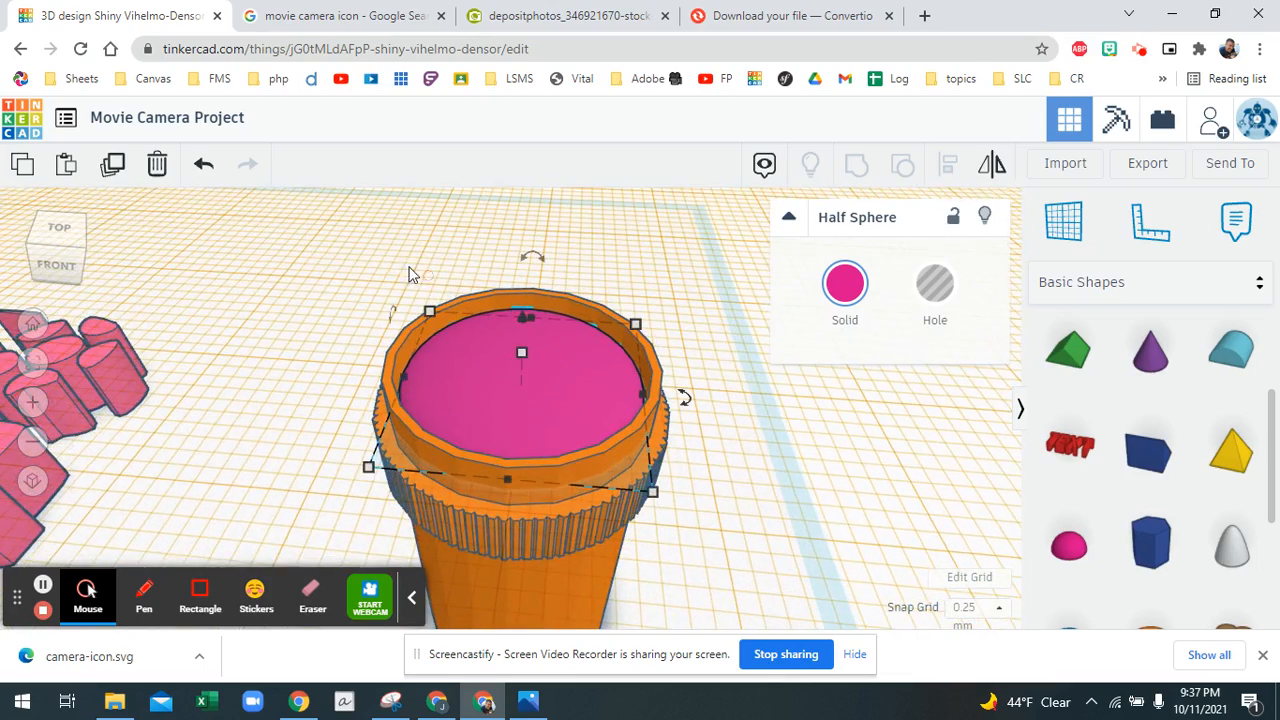
Group the flattened half sphere with the grooved tube into one shape.
shift+click(589, 510)
click(855, 163)
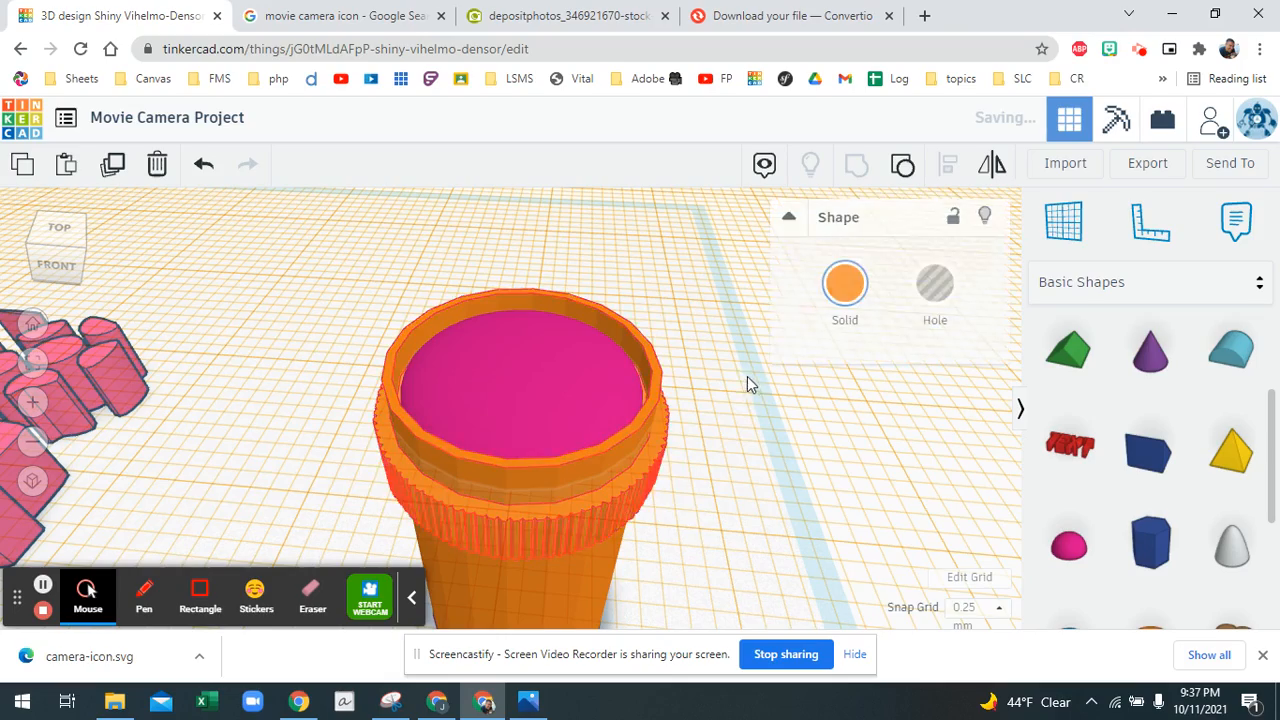
right_drag(712, 403, 623, 446)
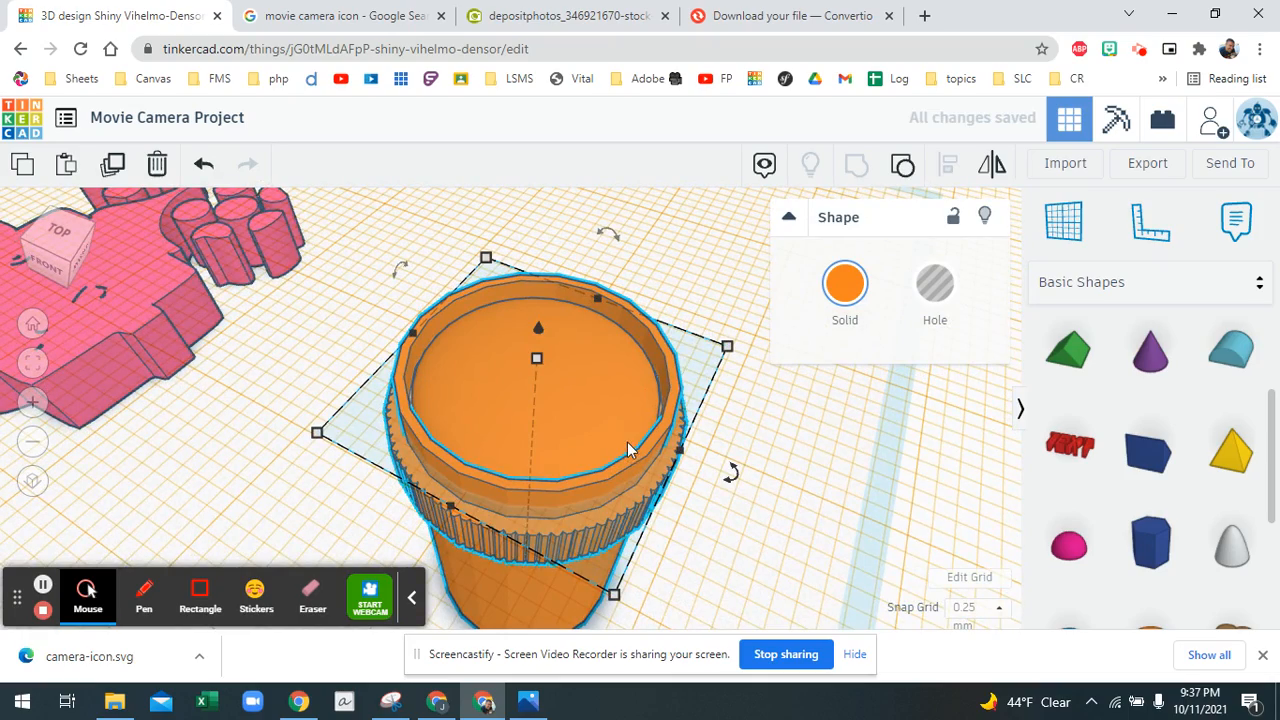
scroll(584, 462, up, 3)
scroll(584, 462, down, 2)
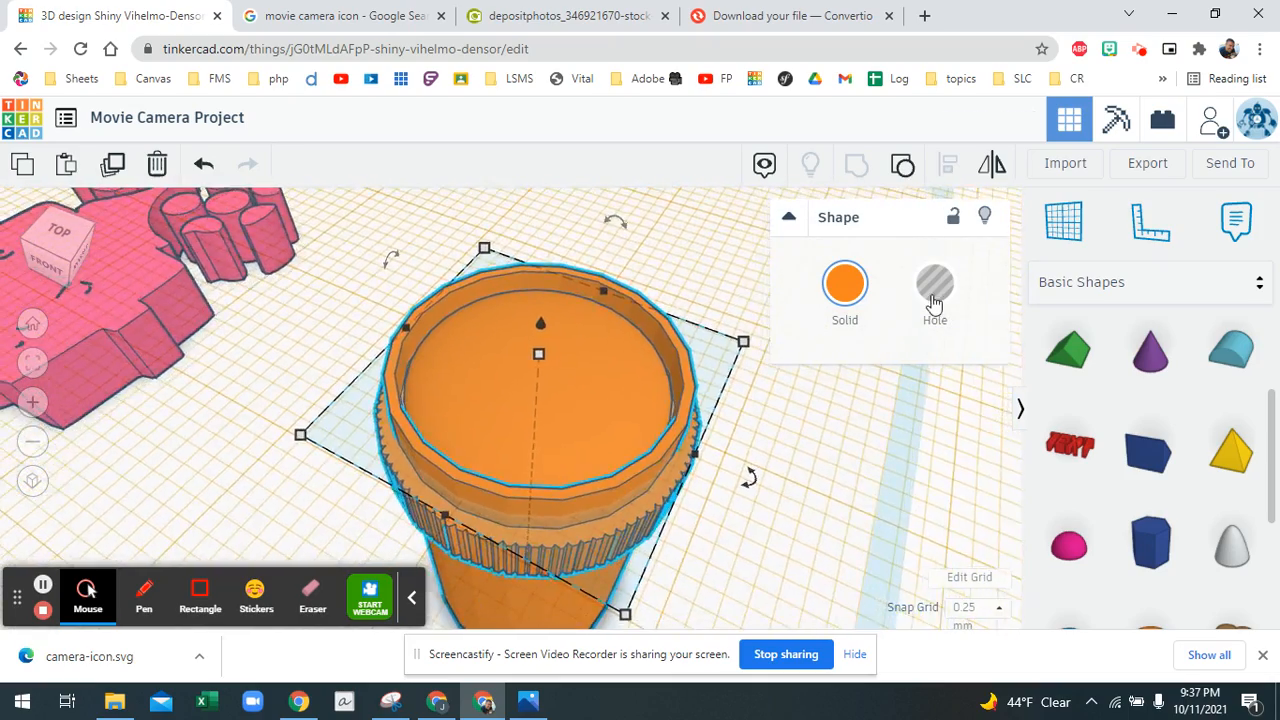
Return the workplane to the base grid and fit the view to the tube.
click(1064, 222)
click(620, 343)
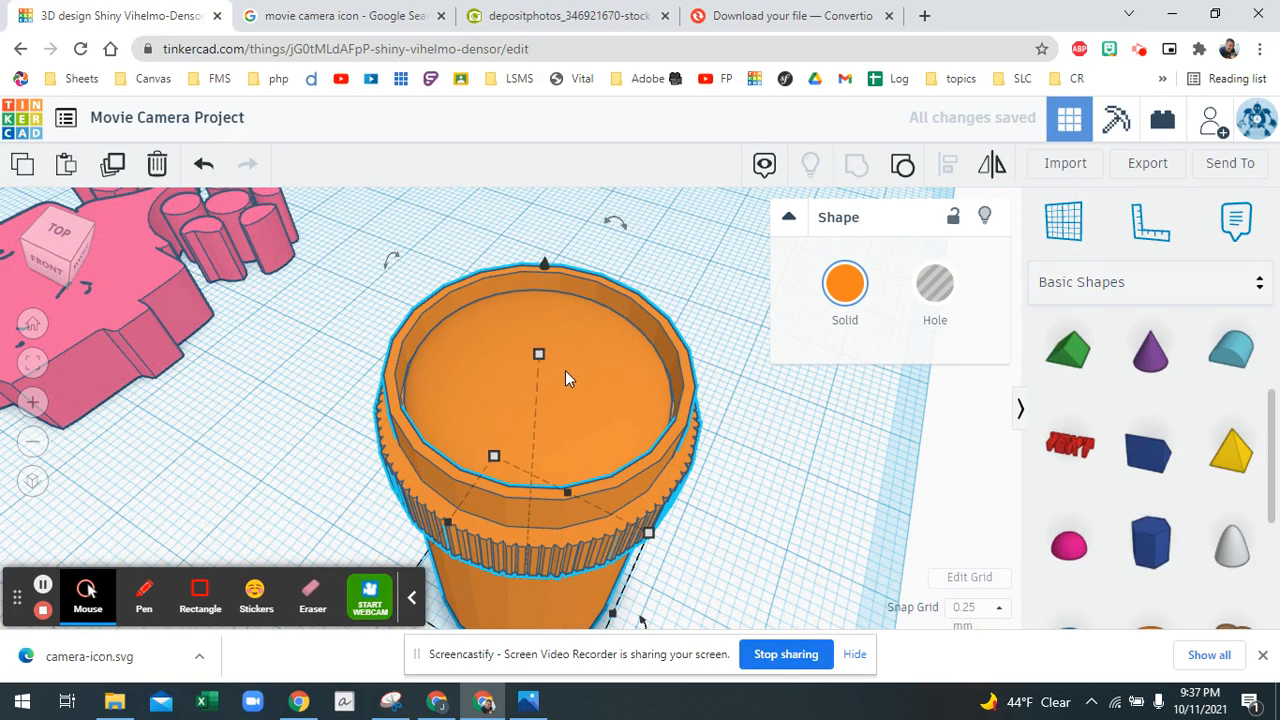
key(f)
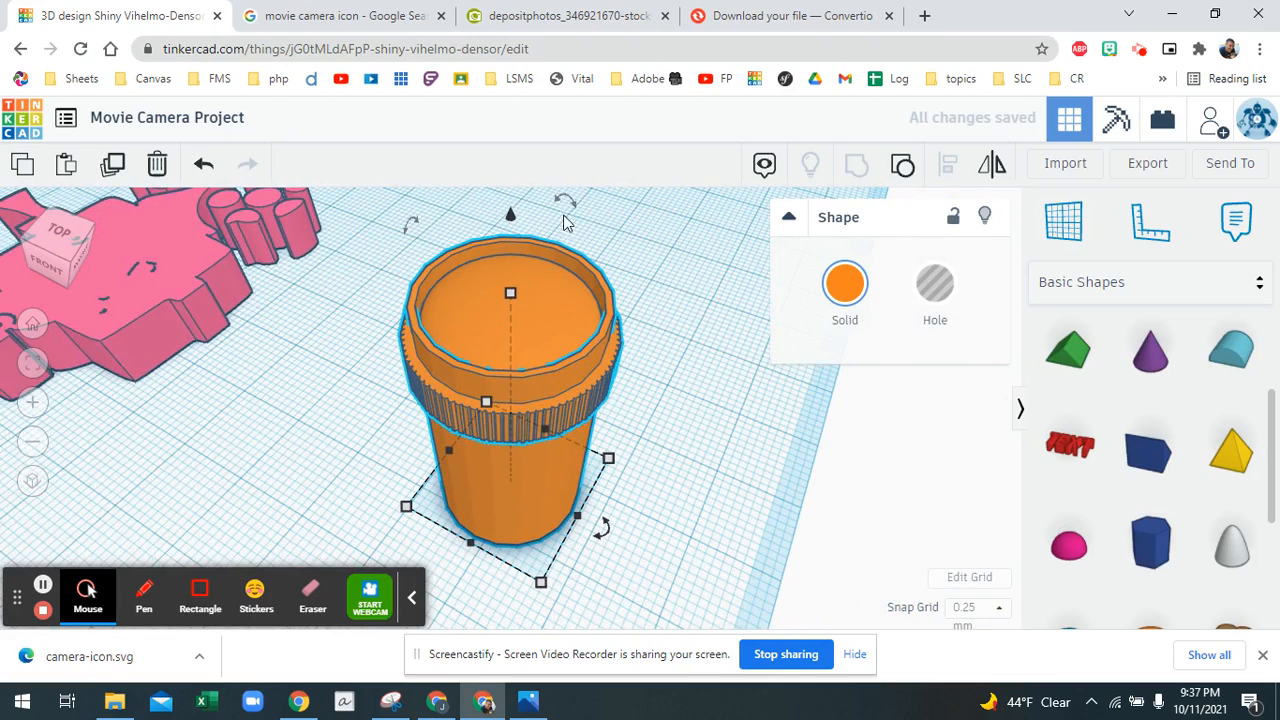
Rotate the grouped tube onto its side and move it toward the pink shape, keeping it selected.
drag(566, 203, 794, 423)
drag(462, 370, 263, 322)
right_drag(336, 321, 458, 377)
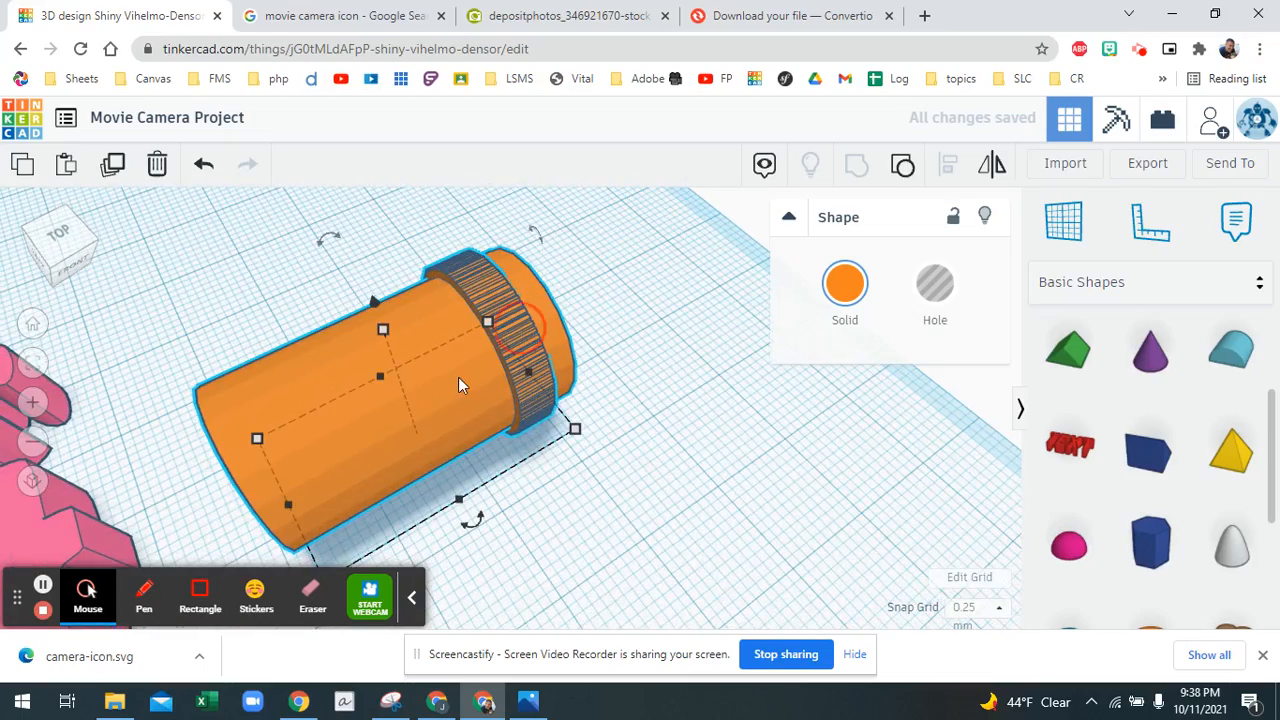
right_drag(395, 438, 491, 361)
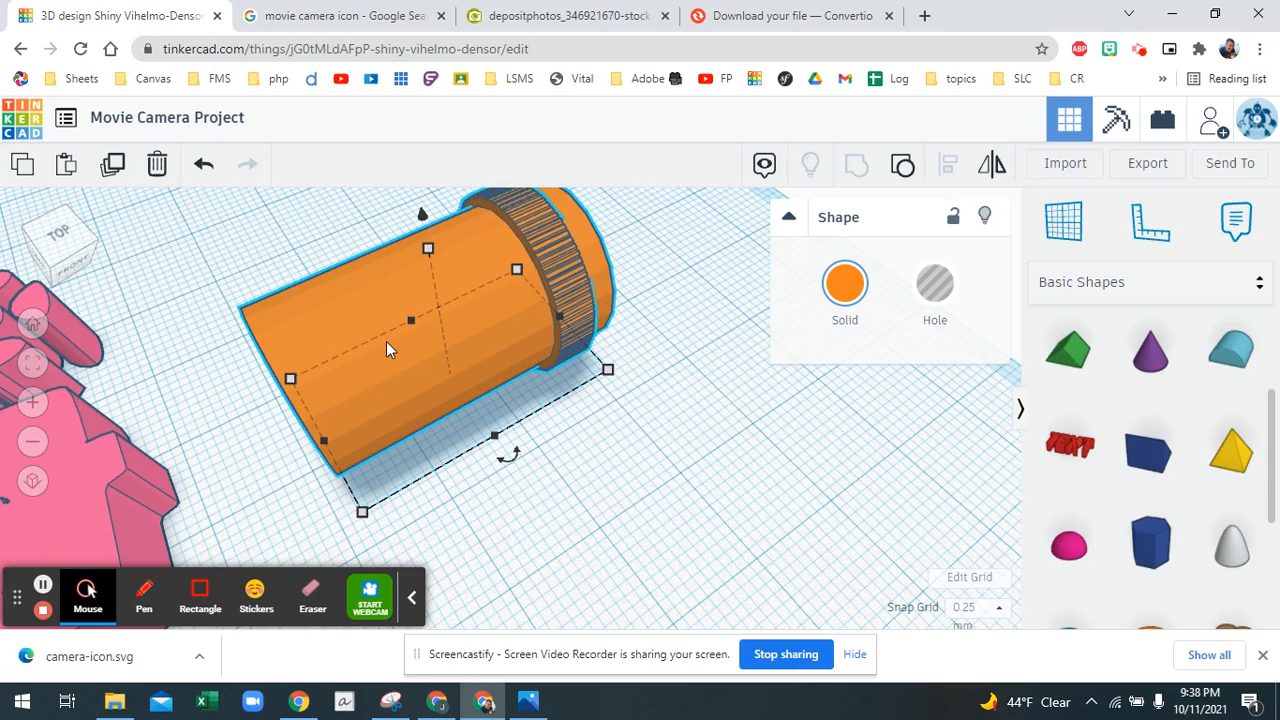
click(345, 238)
click(390, 290)
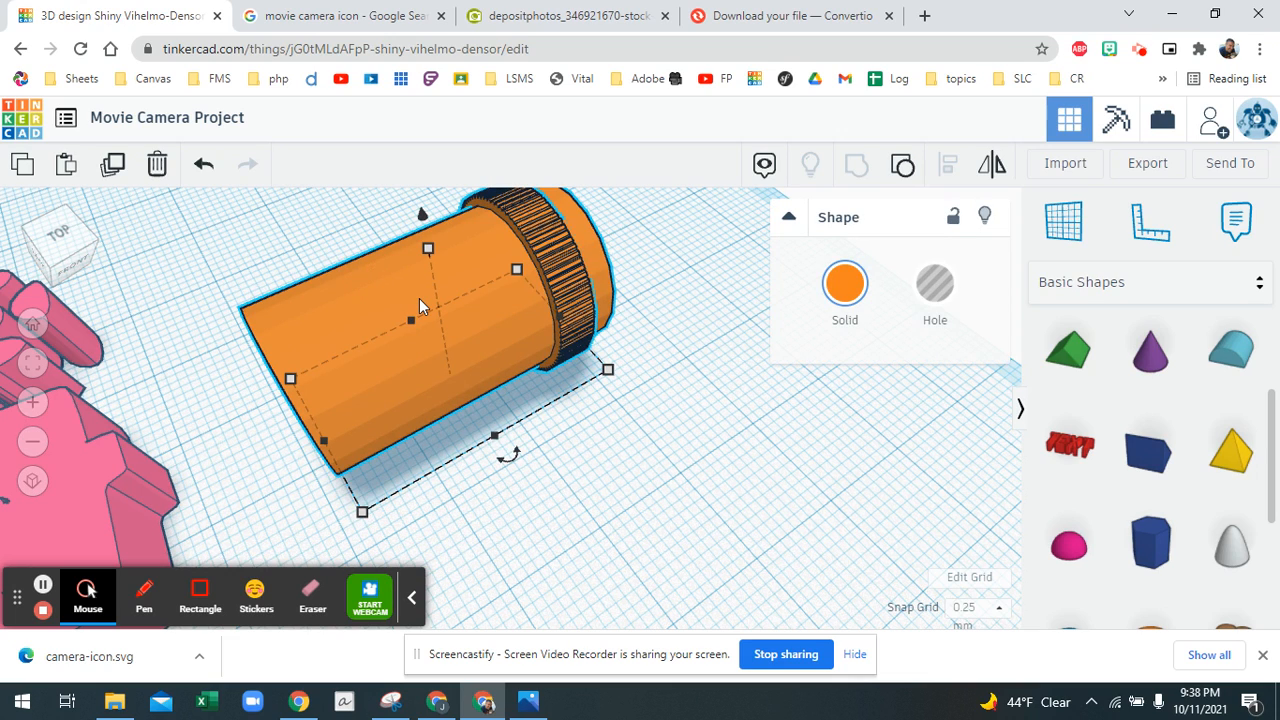
Rotate the lens upright with its plain flat end facing up and place the workplane on that end.
scroll(470, 347, down, 1)
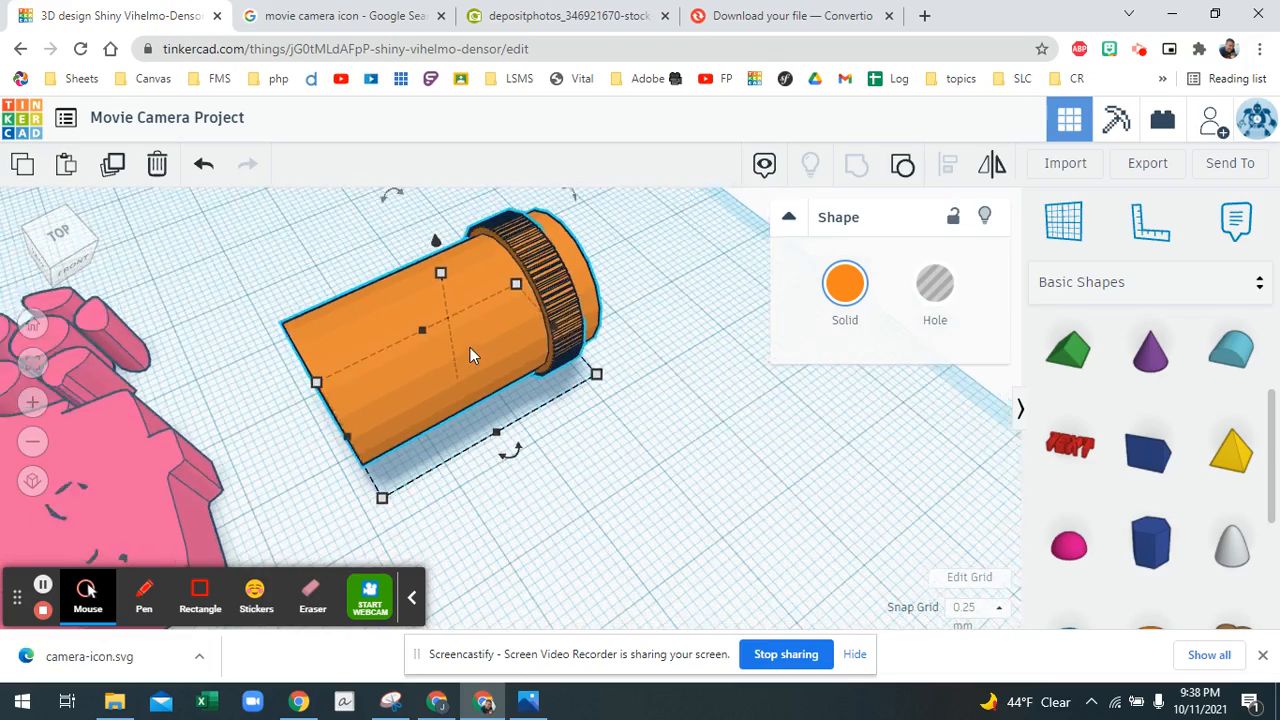
scroll(470, 347, down, 1)
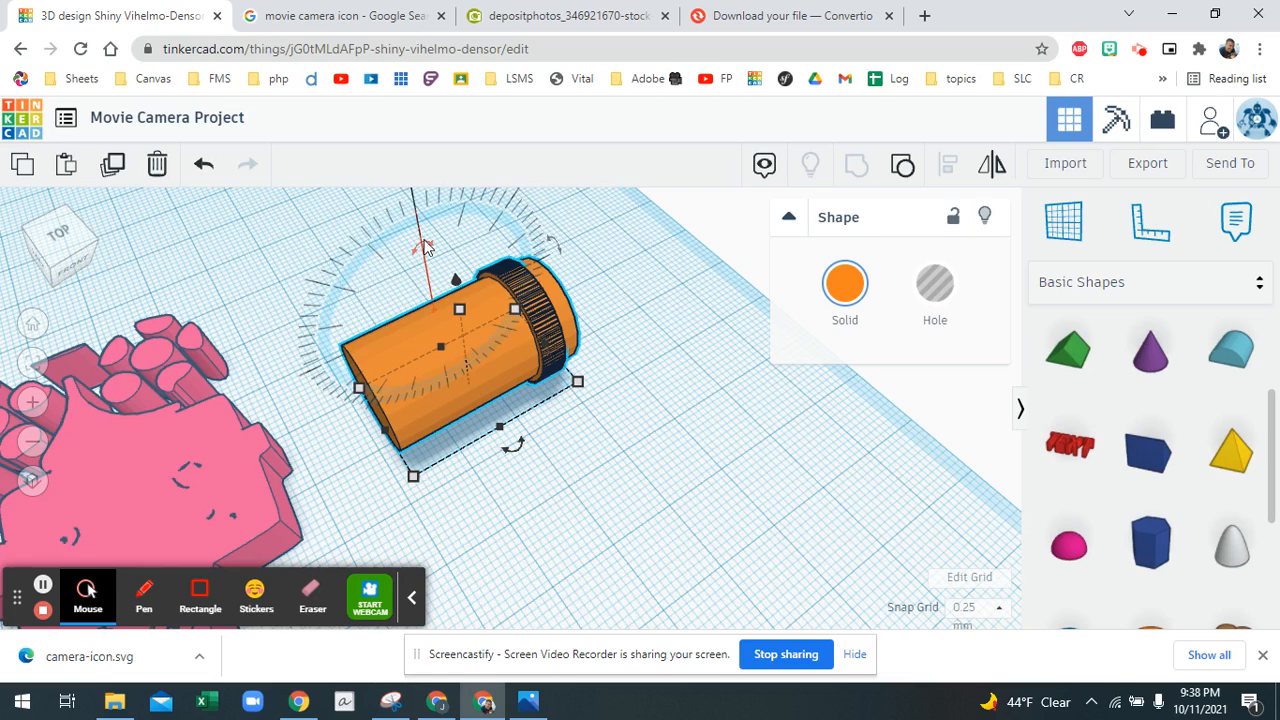
drag(425, 252, 638, 158)
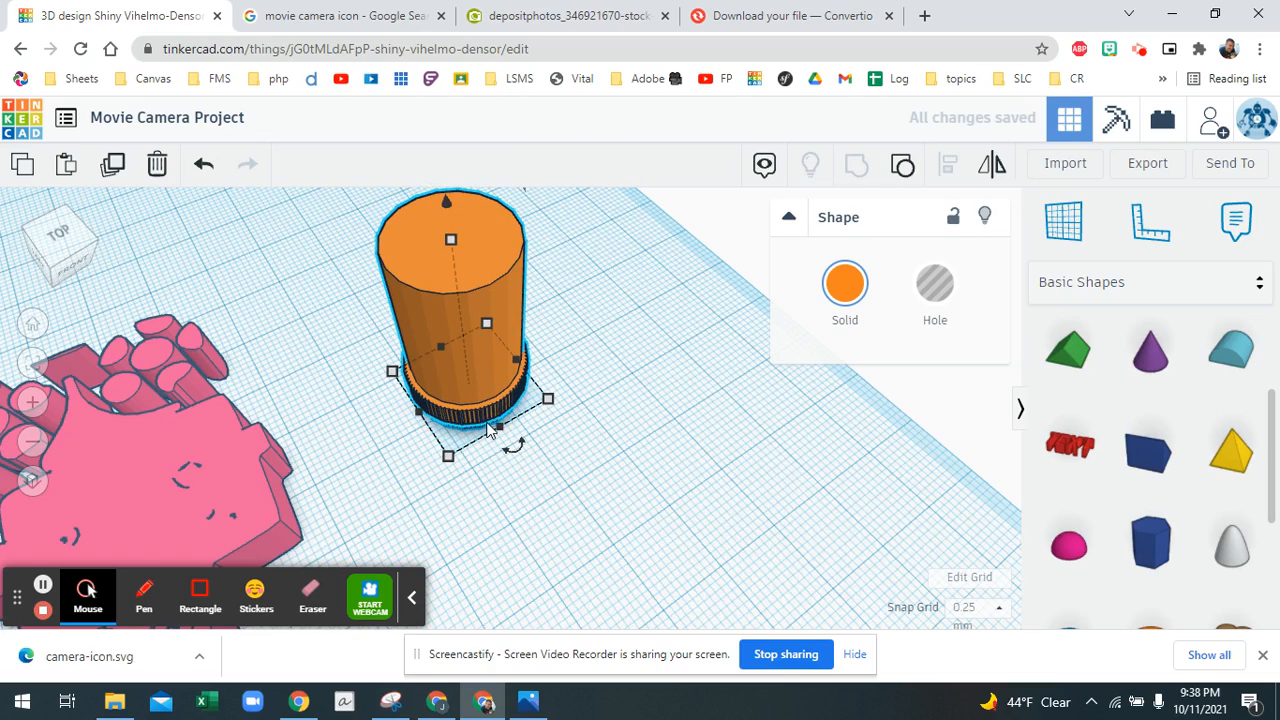
mouse_move(508, 413)
right_down()
mouse_move(509, 309)
mouse_move(495, 415)
right_up()
mouse_move(497, 367)
right_down()
mouse_move(486, 378)
mouse_move(517, 369)
right_up()
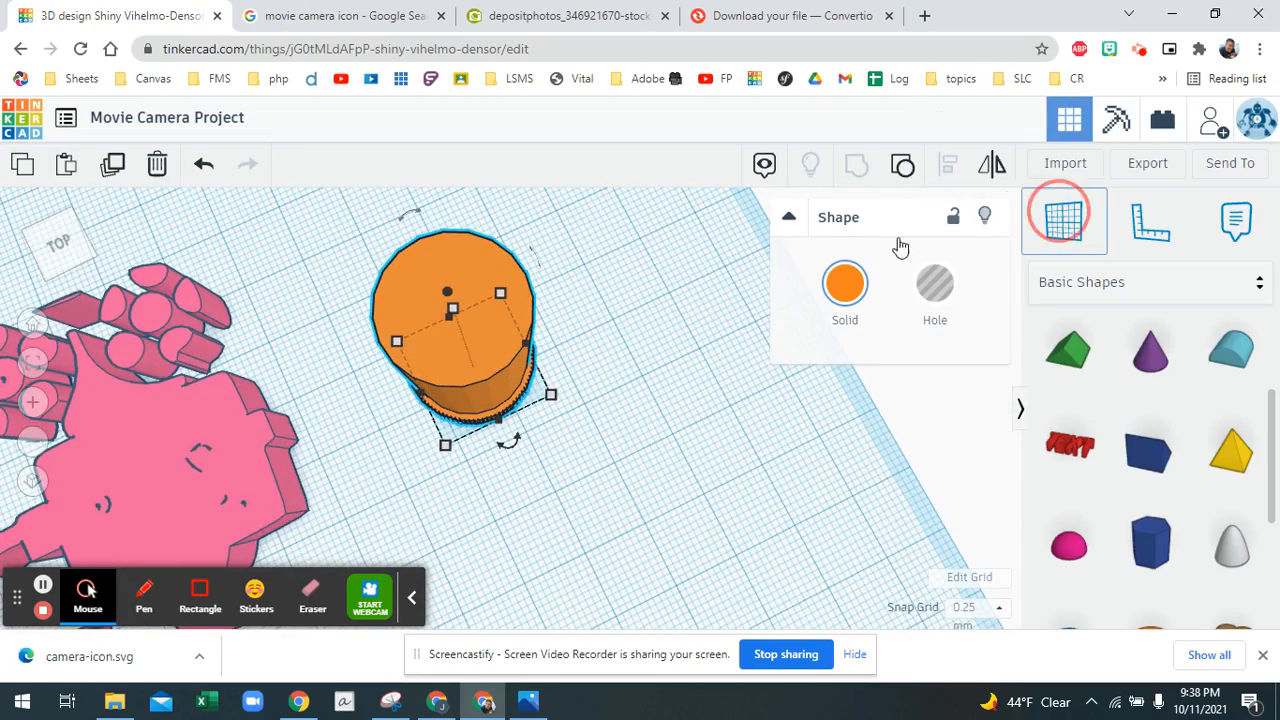
drag(900, 247, 453, 310)
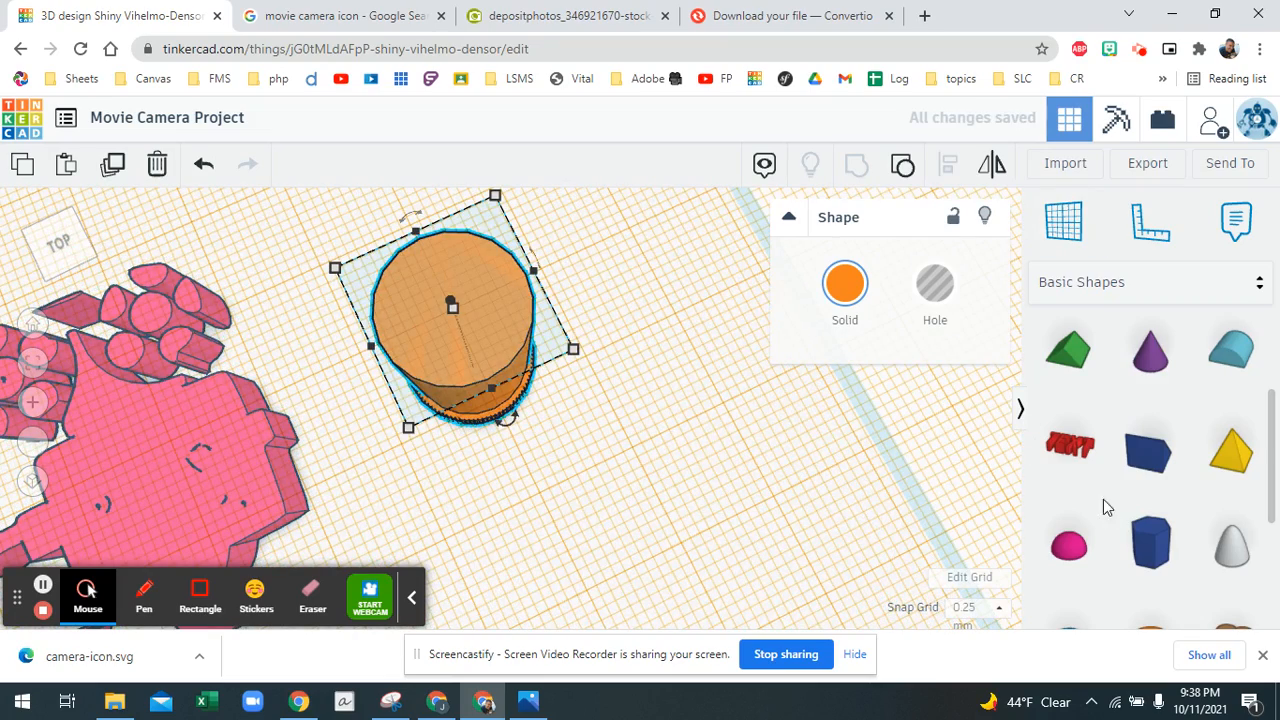
Add a cylinder on the tube's flat end and shrink its footprint from one corner to roughly match the tube's width.
scroll(1158, 462, down, 3)
scroll(1155, 465, up, 5)
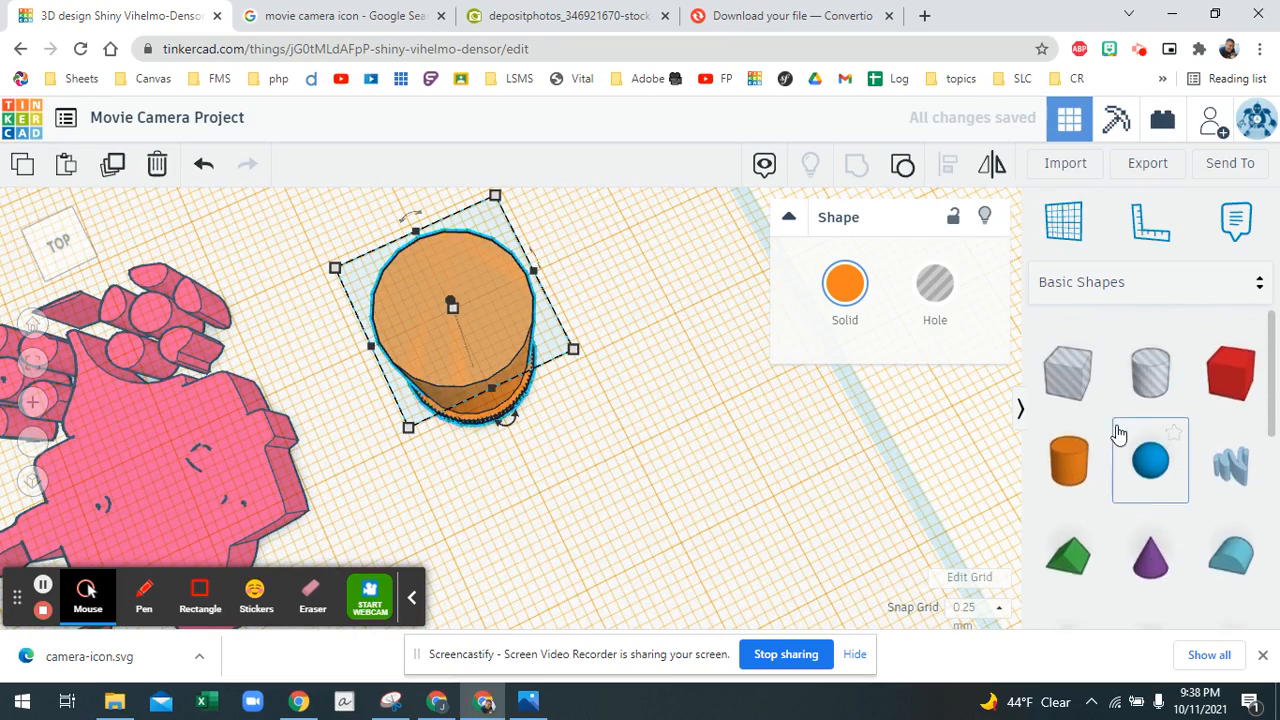
drag(1070, 447, 458, 301)
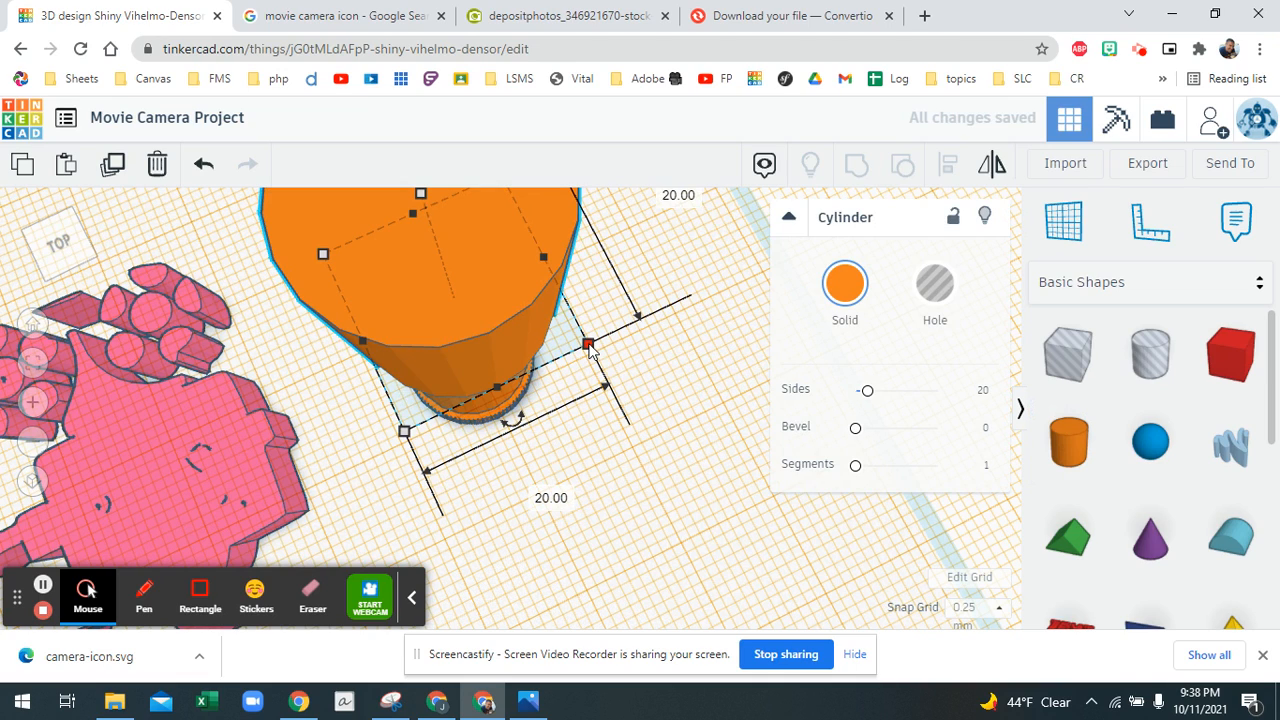
drag(589, 348, 543, 340)
Align the new cylinder with the tube so both are centred in the two horizontal directions.
right_drag(543, 340, 566, 437)
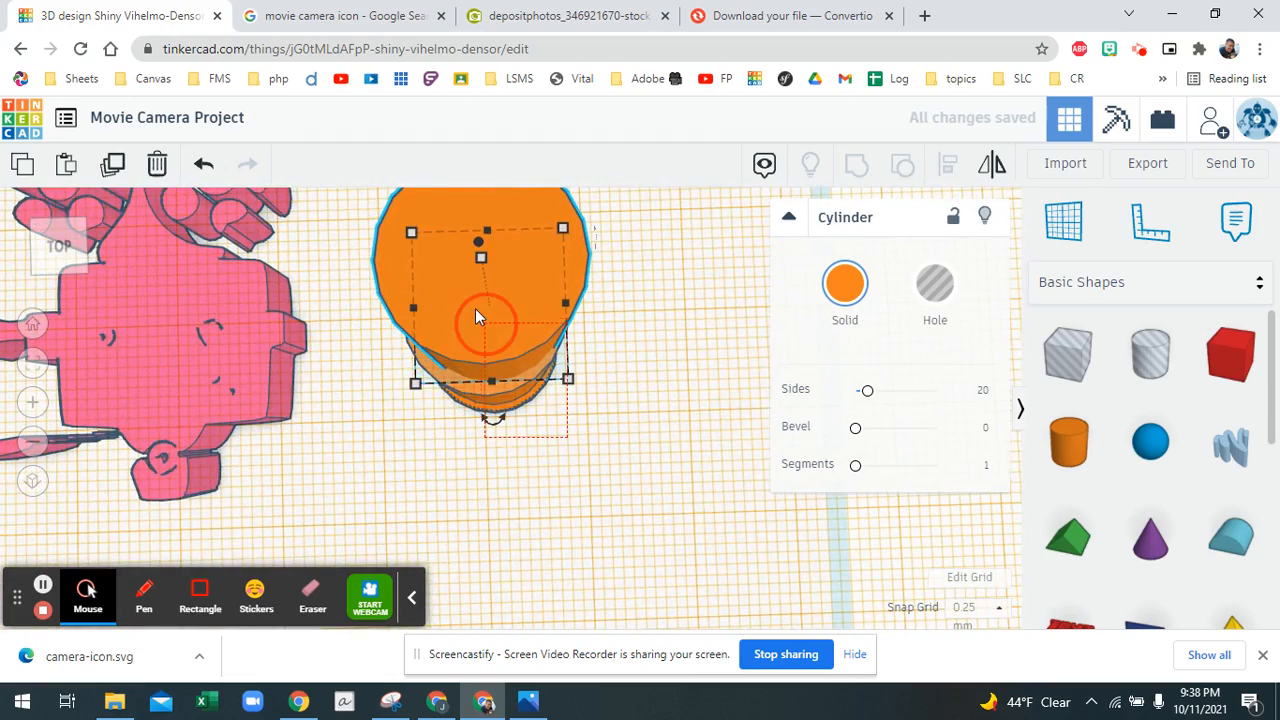
shift+click(547, 302)
click(948, 165)
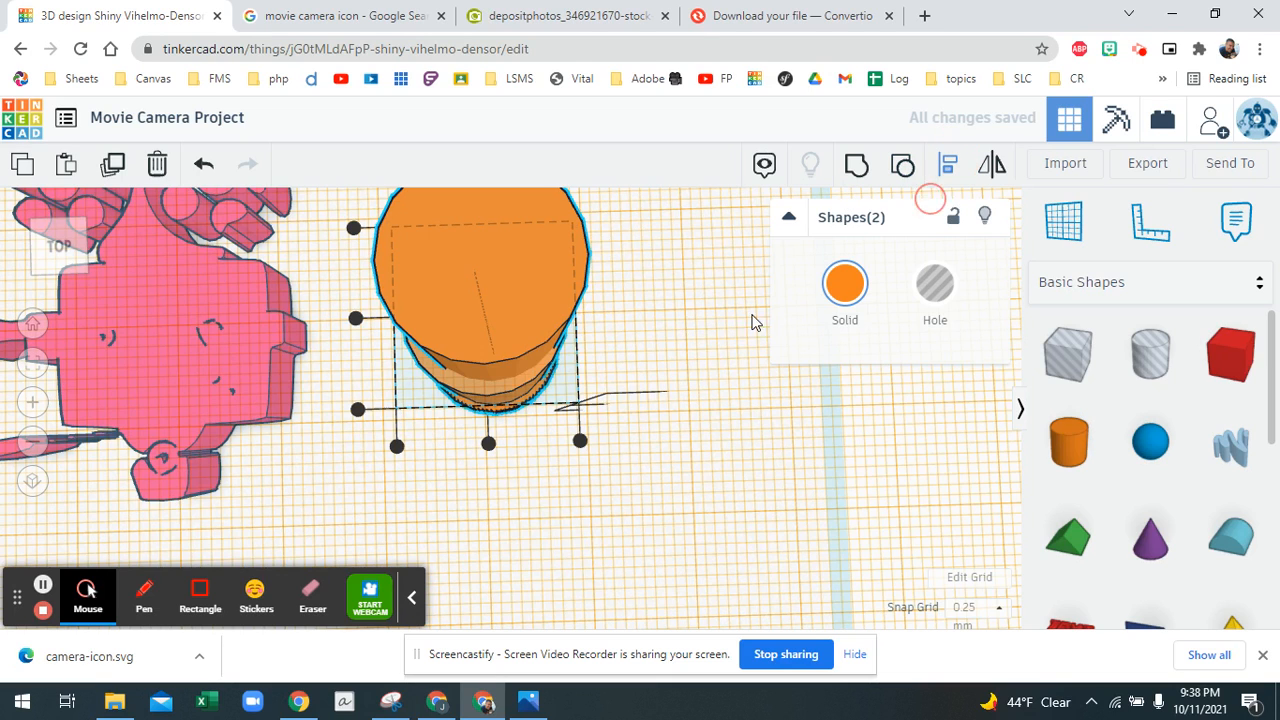
click(489, 444)
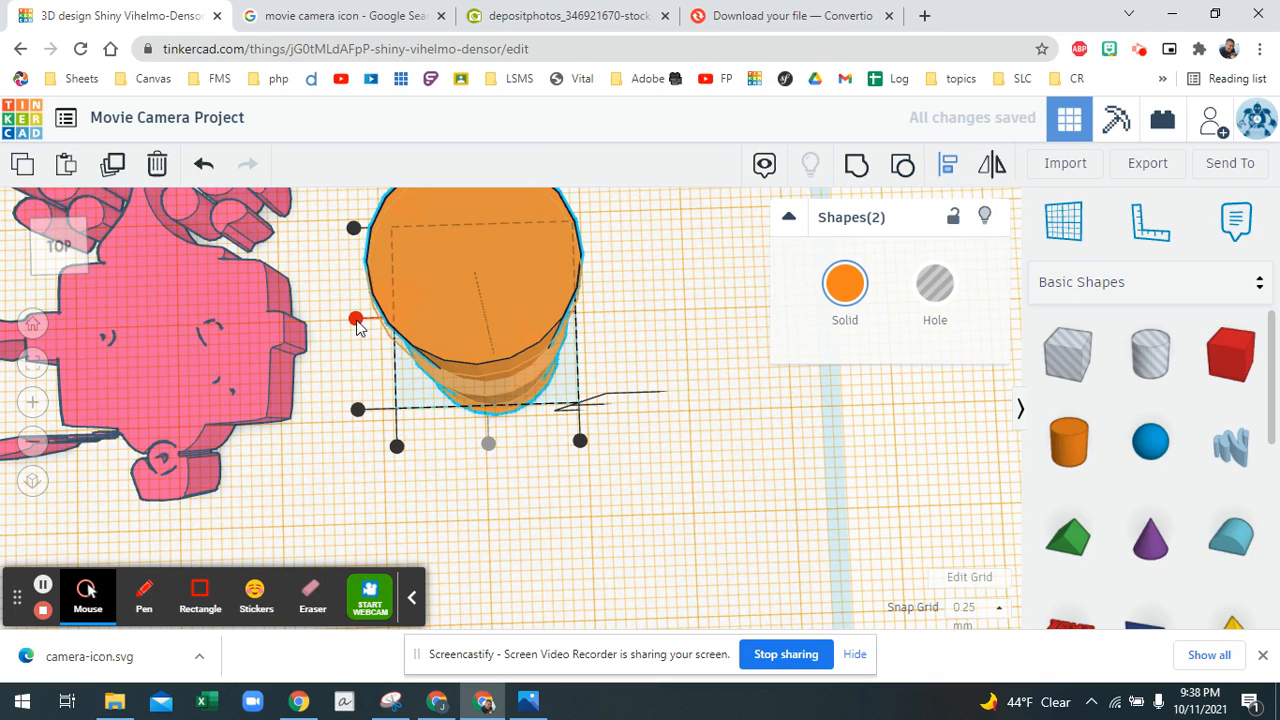
click(356, 319)
right_drag(430, 395, 449, 338)
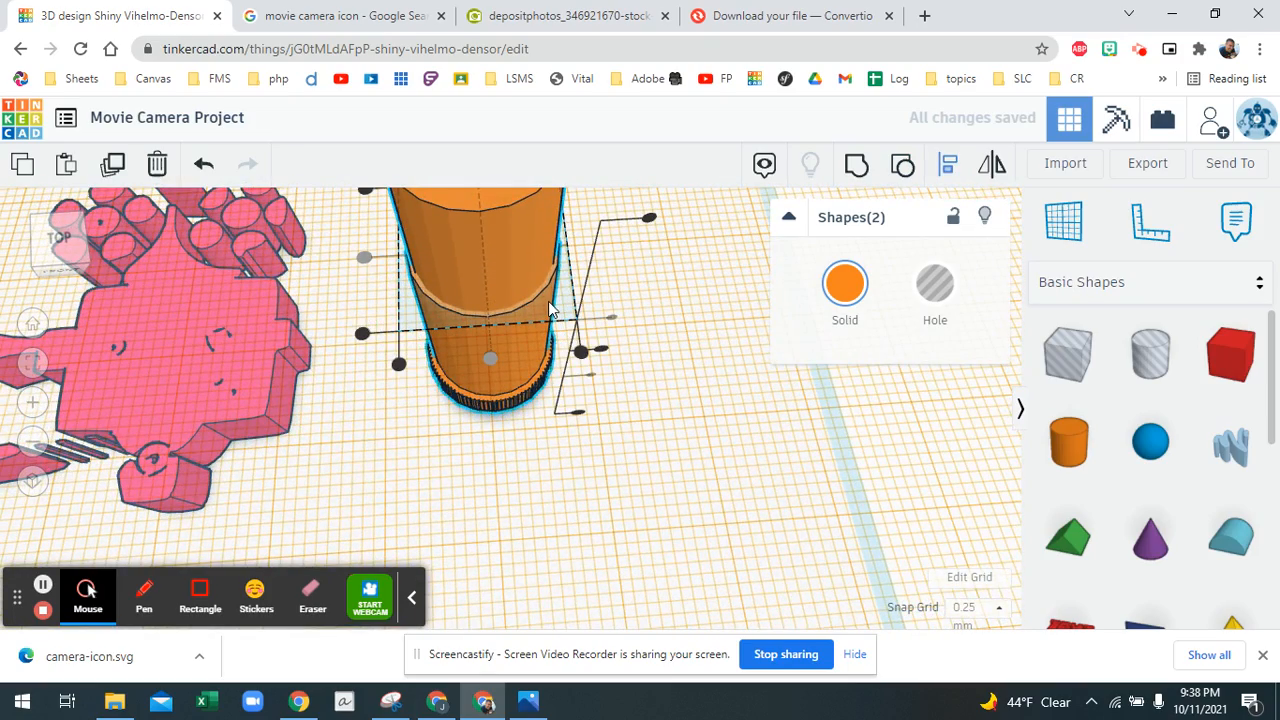
right_drag(625, 315, 494, 321)
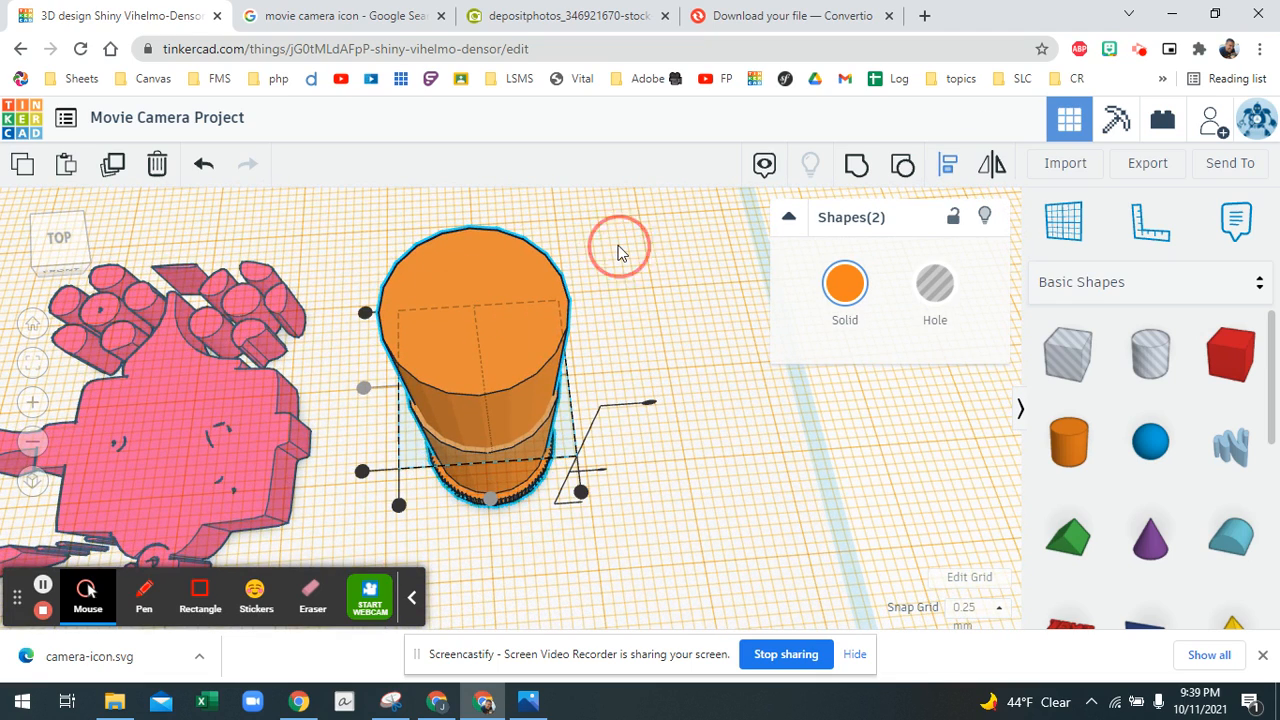
click(618, 252)
Lower the cylinder 10.00 mm into the tube.
click(473, 284)
right_drag(473, 282, 488, 335)
mouse_move(483, 272)
drag(481, 225, 473, 313)
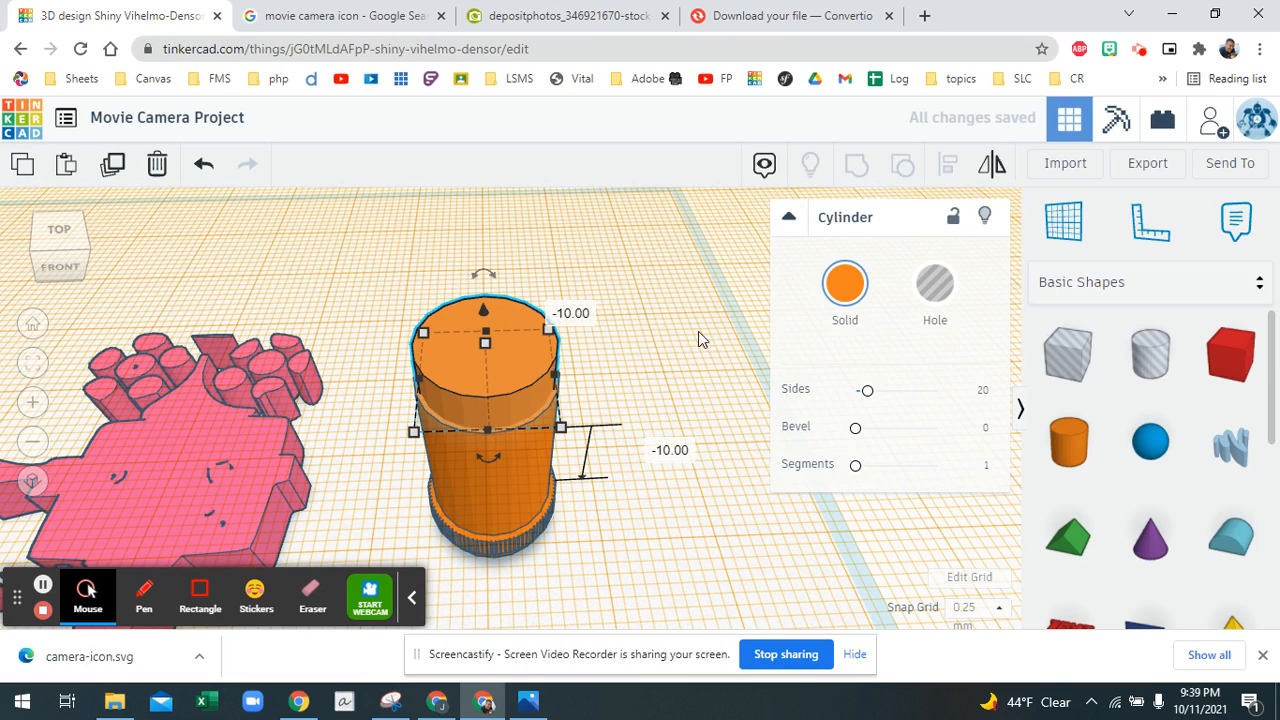
Set the cylinder to 24 sides with a 1.68 bevel and lower it another 2.25 mm into the tube.
drag(868, 396, 910, 429)
right_drag(688, 420, 585, 343)
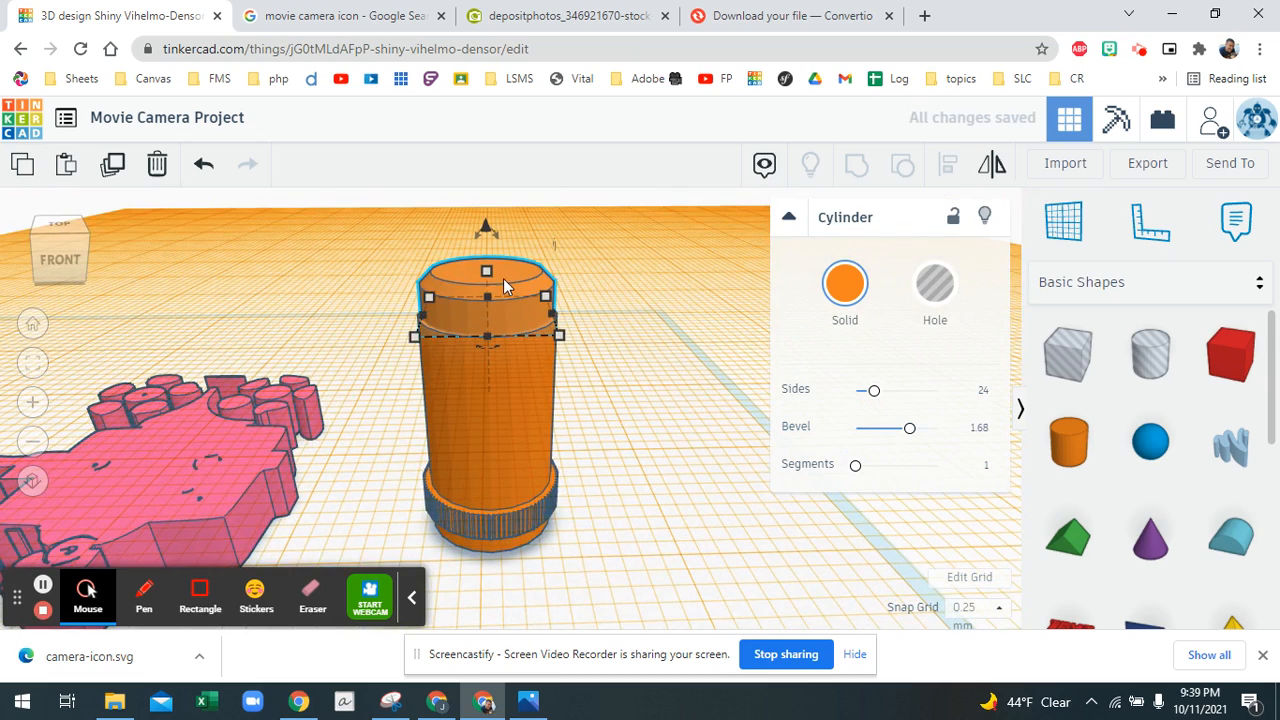
drag(487, 233, 489, 250)
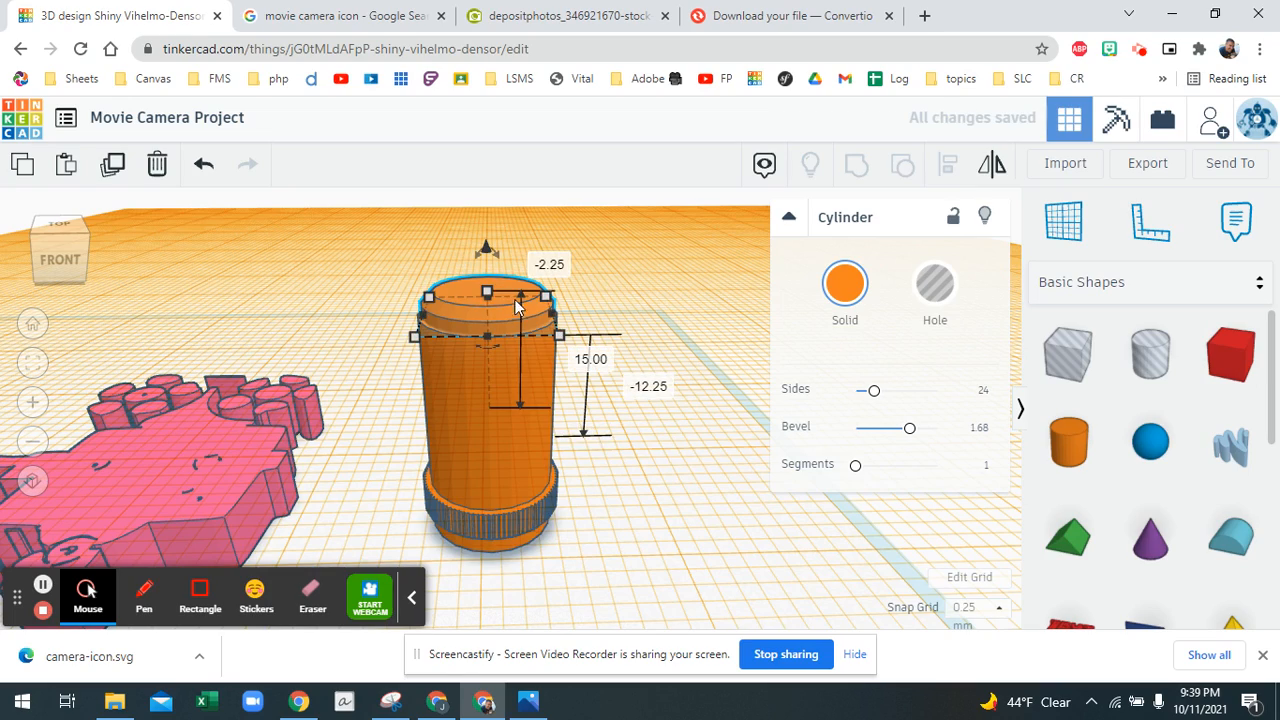
Group the bevelled cylinder with the lens tube and return the workplane to the base grid.
right_drag(610, 271, 633, 335)
drag(426, 246, 485, 400)
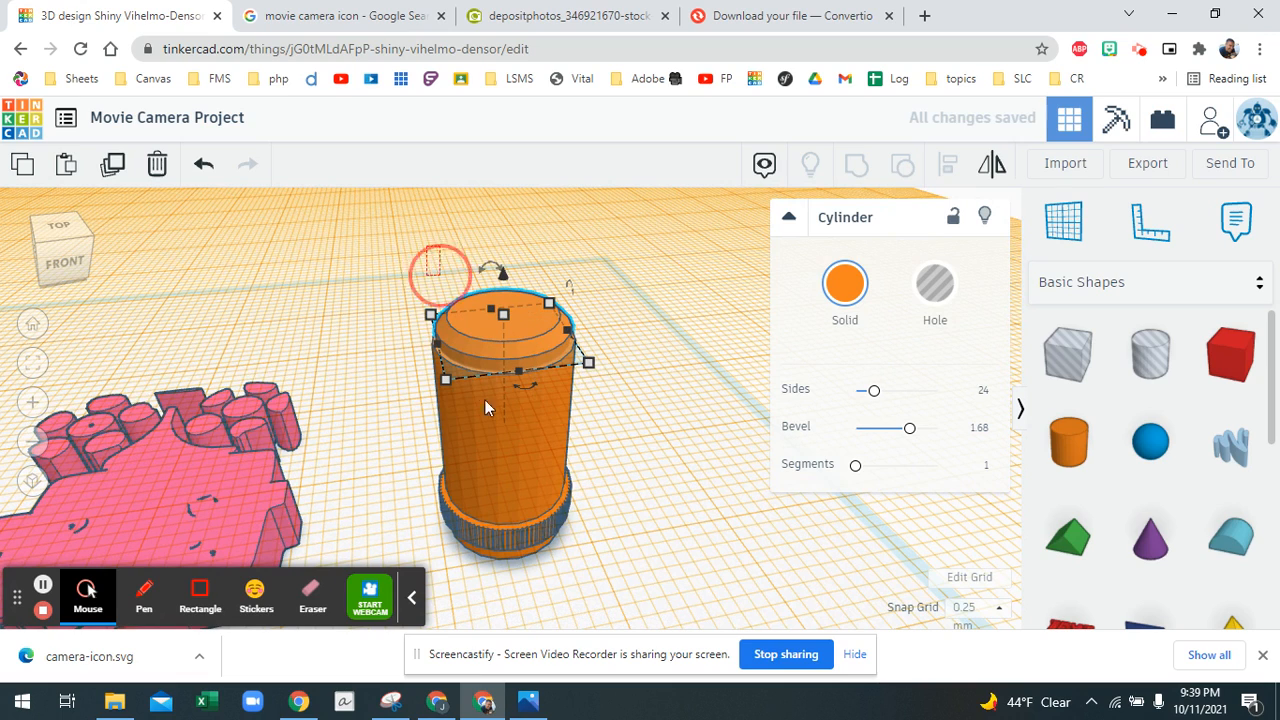
drag(548, 538, 562, 568)
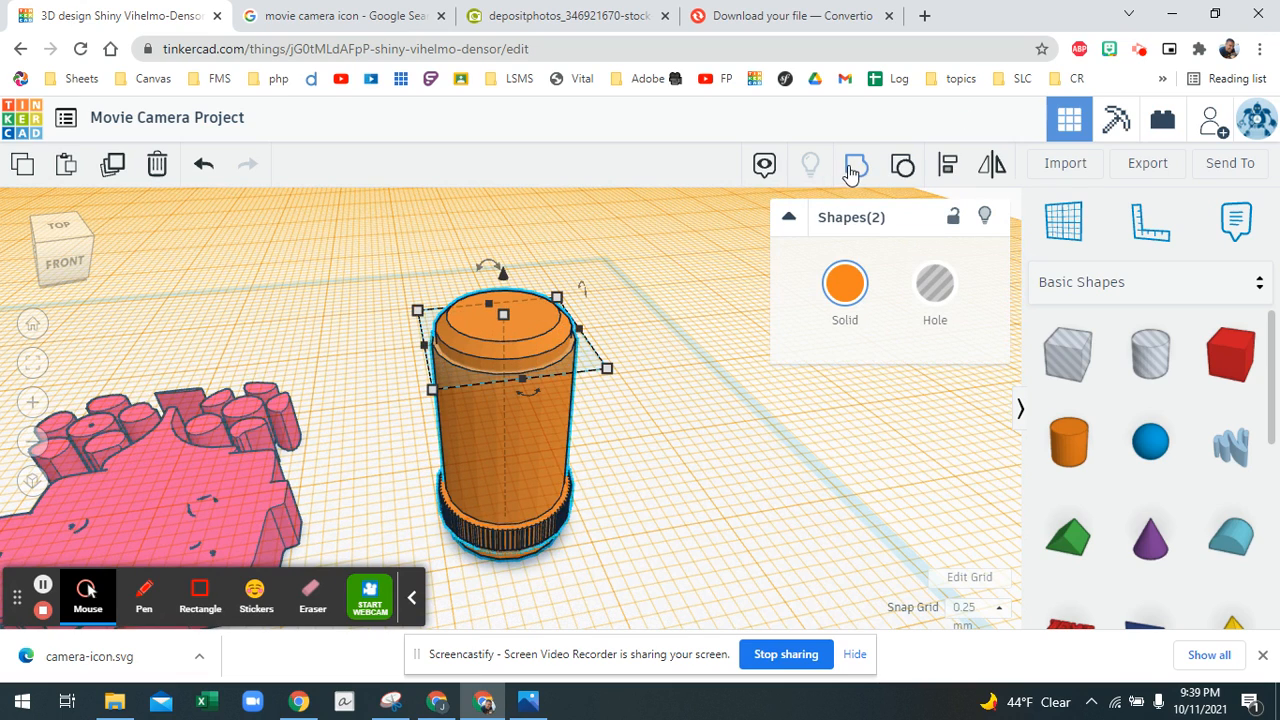
click(1057, 225)
click(766, 403)
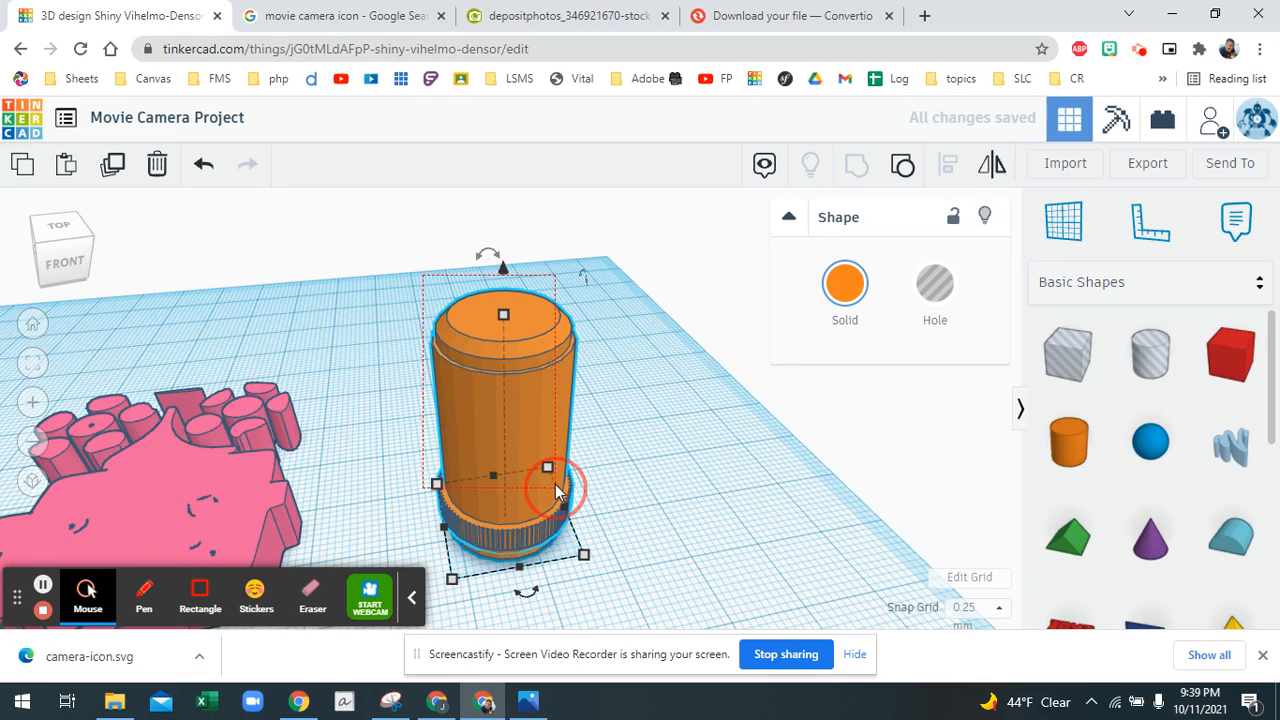
Rotate the grouped lens 90° onto its side and drop it onto the workplane.
mouse_move(489, 255)
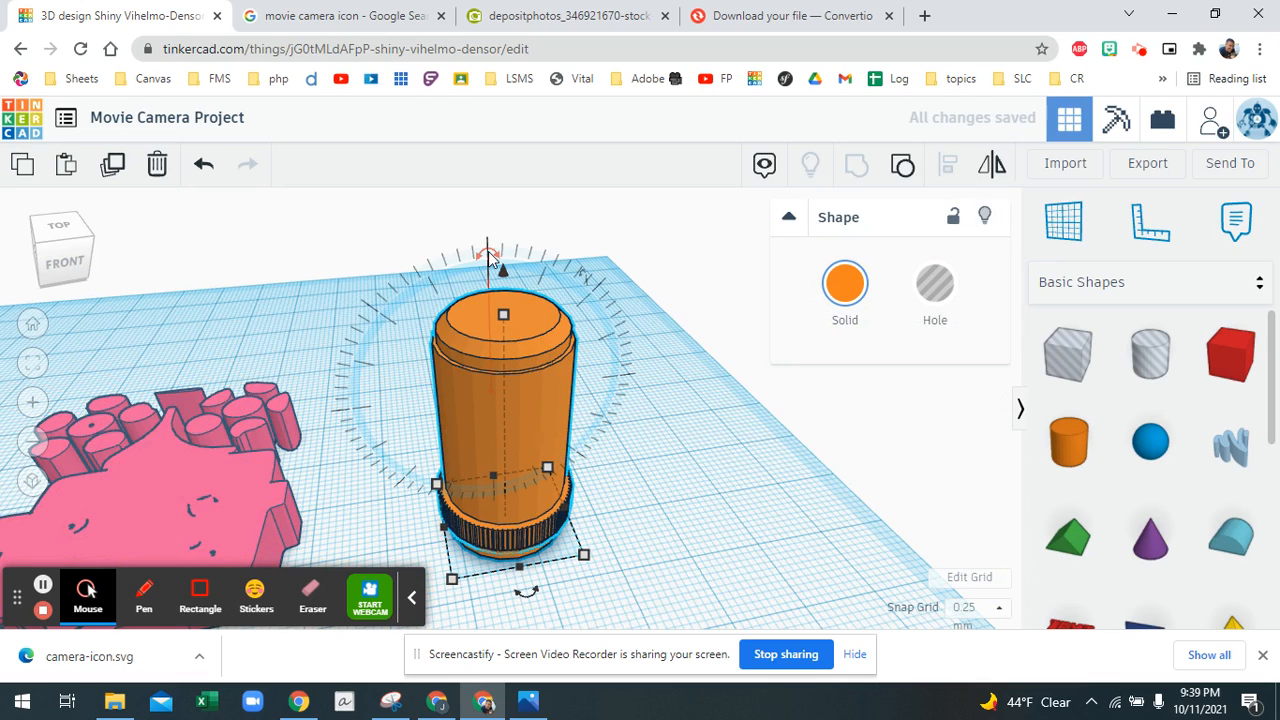
drag(489, 255, 250, 385)
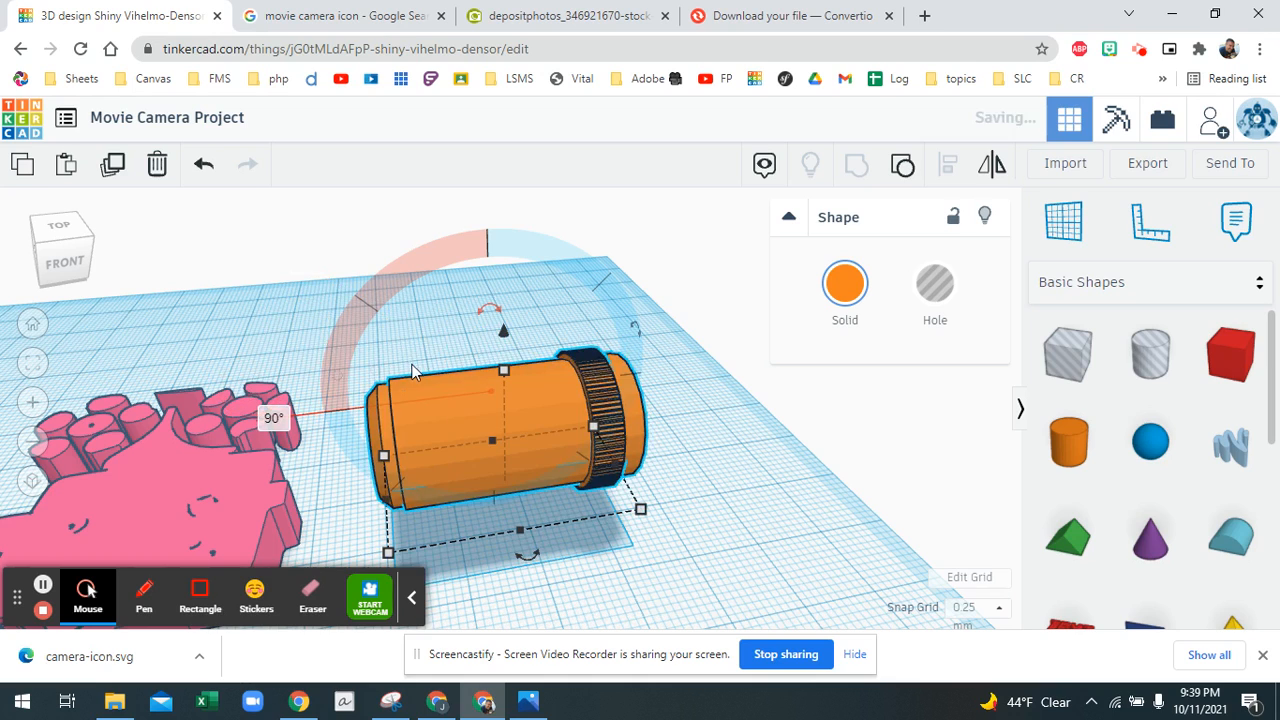
key(d)
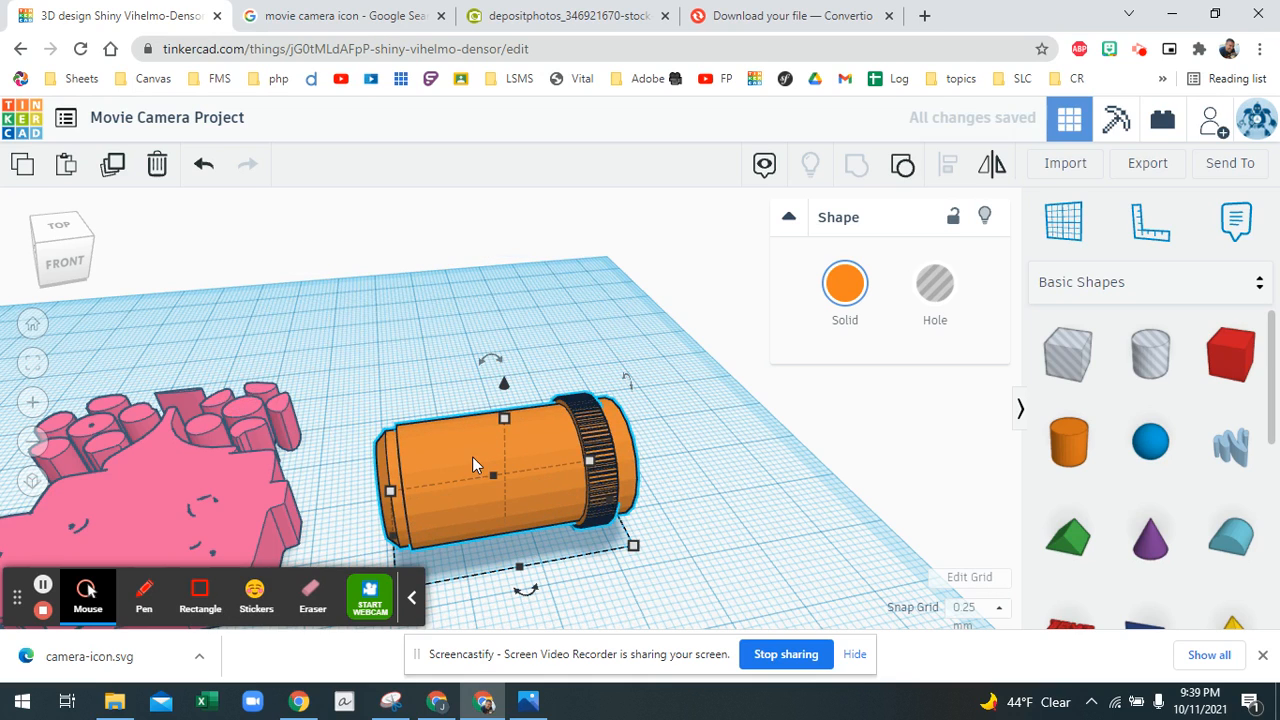
Move the lens so its bevelled end sits right beside the short projection on the pink camera shape.
right_drag(462, 481, 543, 382)
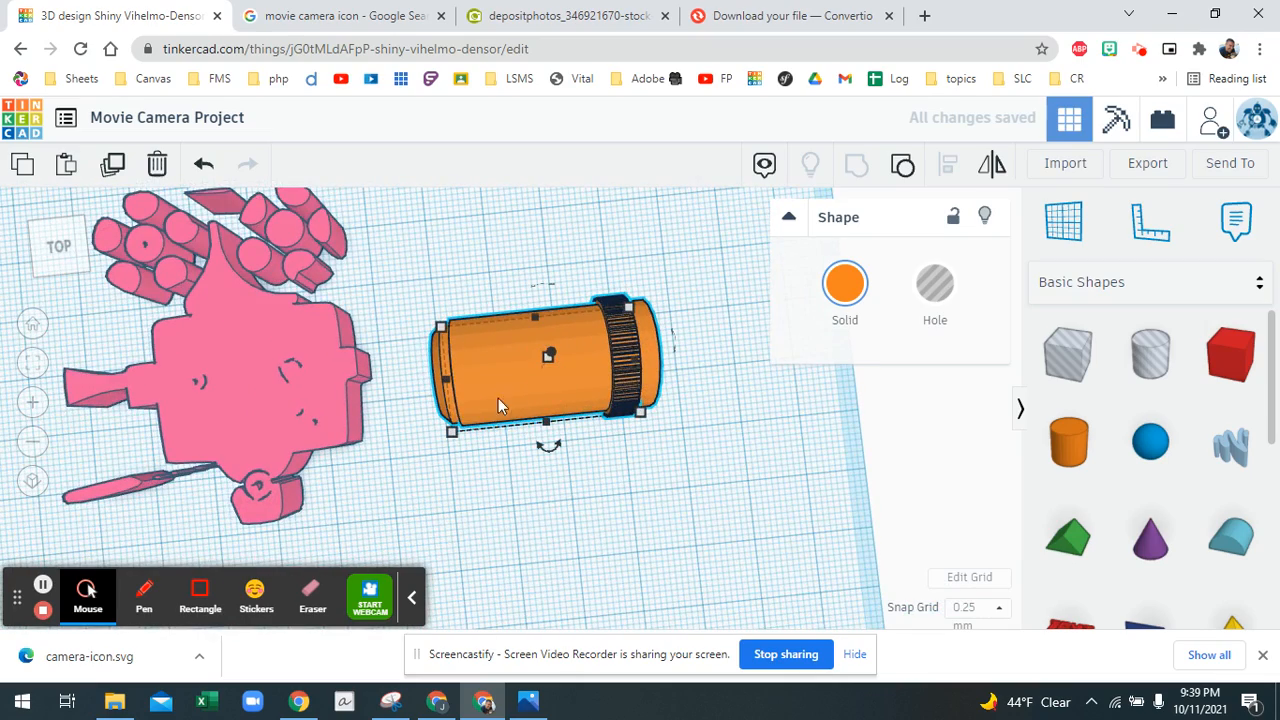
drag(493, 370, 413, 359)
right_drag(423, 357, 912, 310)
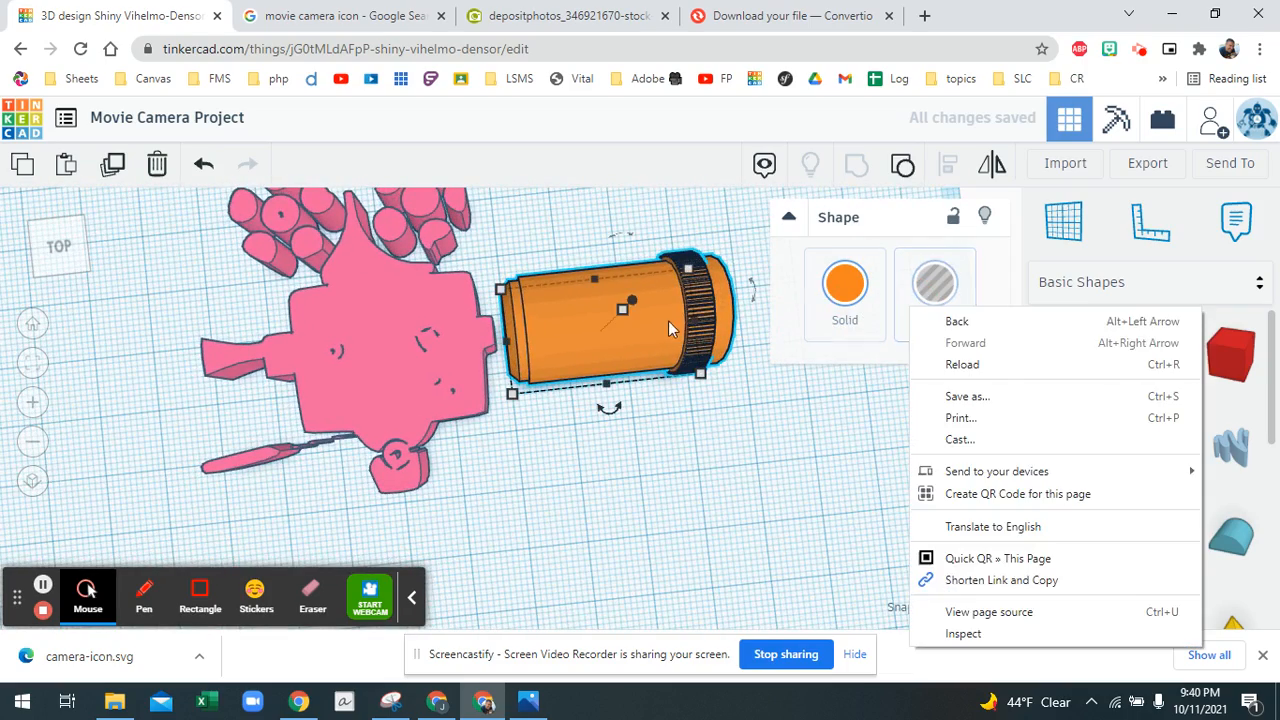
mouse_move(598, 330)
mouse_down()
mouse_move(580, 336)
mouse_move(595, 330)
mouse_up()
Adjust the lens's height so it sits slightly above the workplane next to the pink camera shape.
mouse_move(595, 328)
right_down()
mouse_move(600, 210)
mouse_move(585, 272)
mouse_move(589, 234)
mouse_move(601, 306)
right_up()
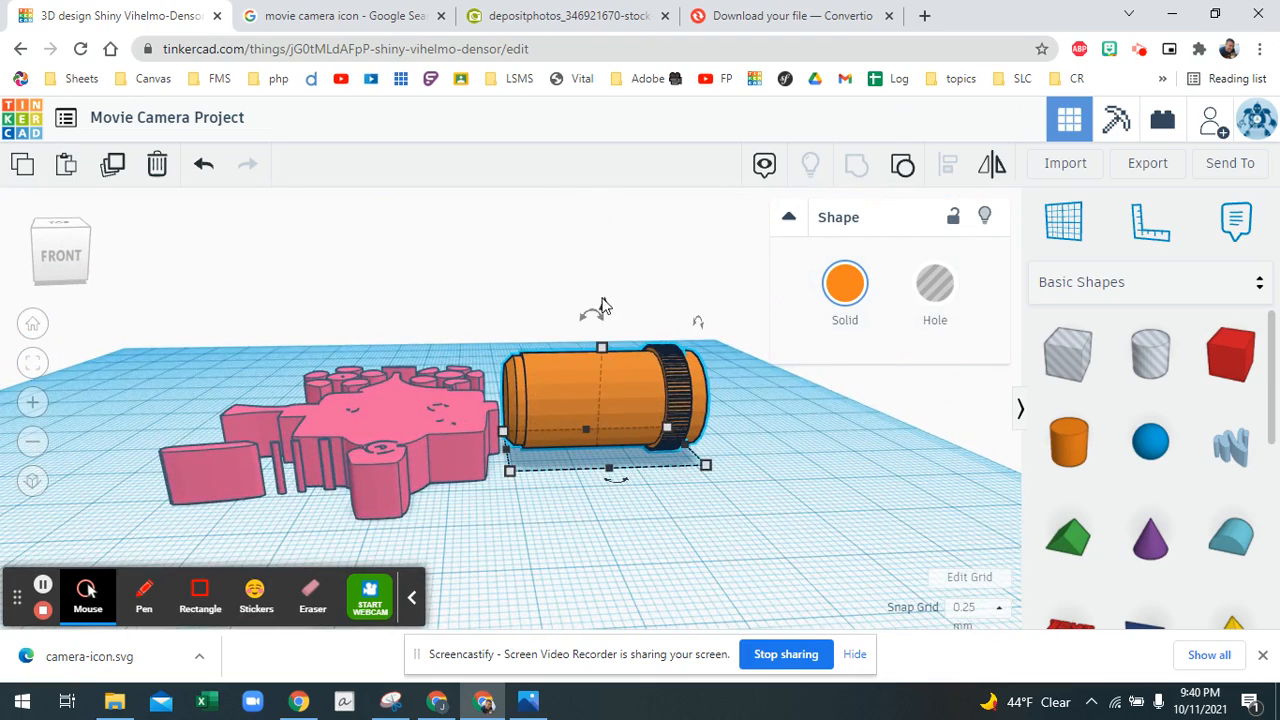
drag(603, 302, 601, 330)
right_drag(601, 330, 620, 421)
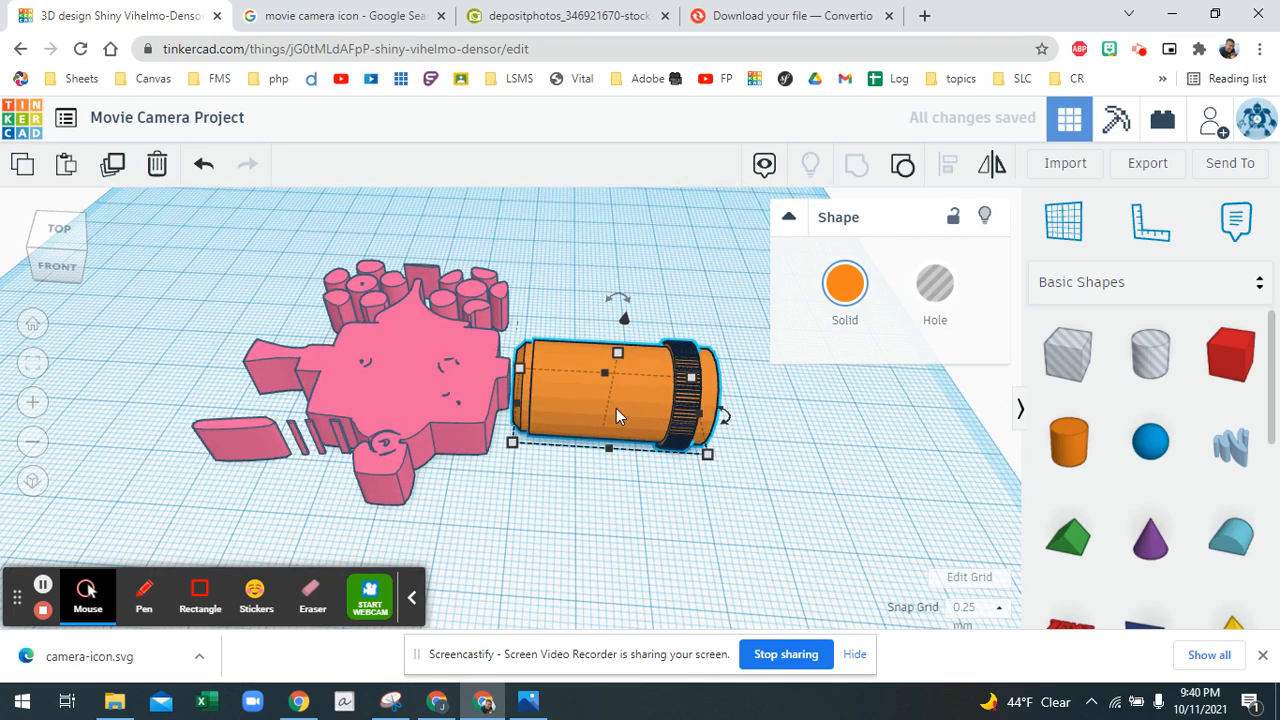
key(ctrl+Up)
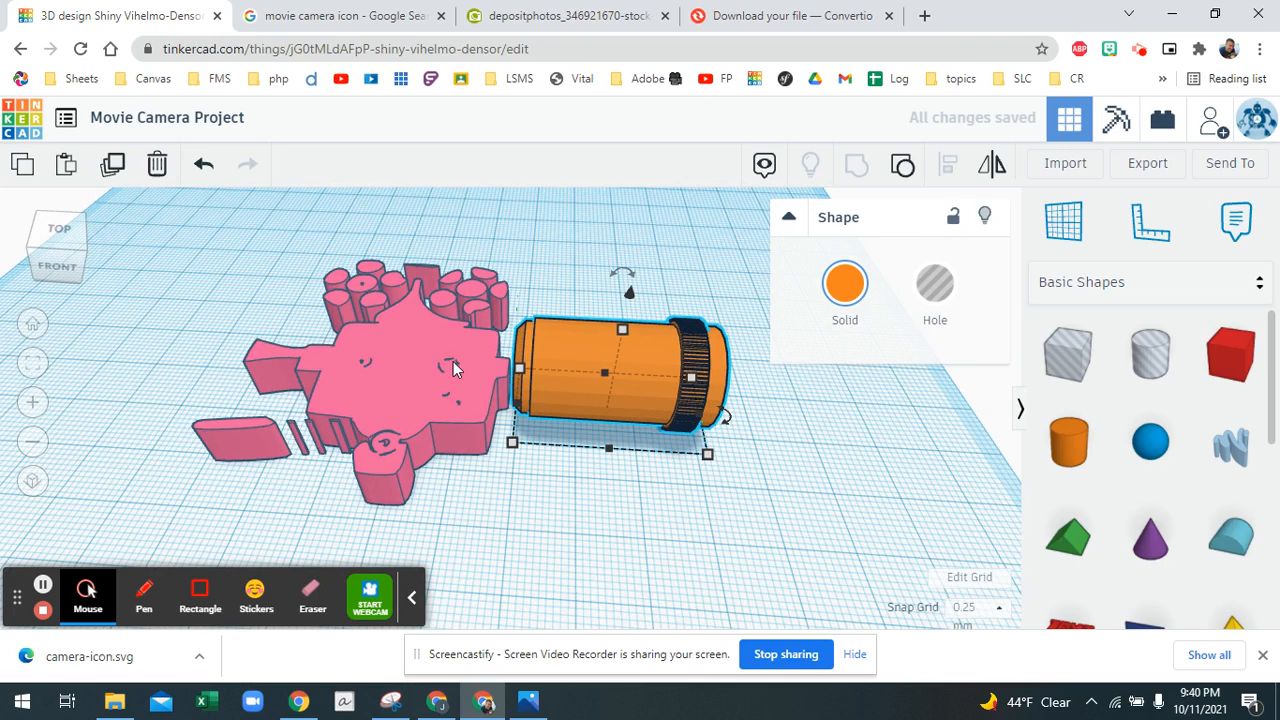
Raise the pink camera shape by 3.50 mm and another 1.50 mm, fine-tuning its height toward the middle of the lens.
click(450, 368)
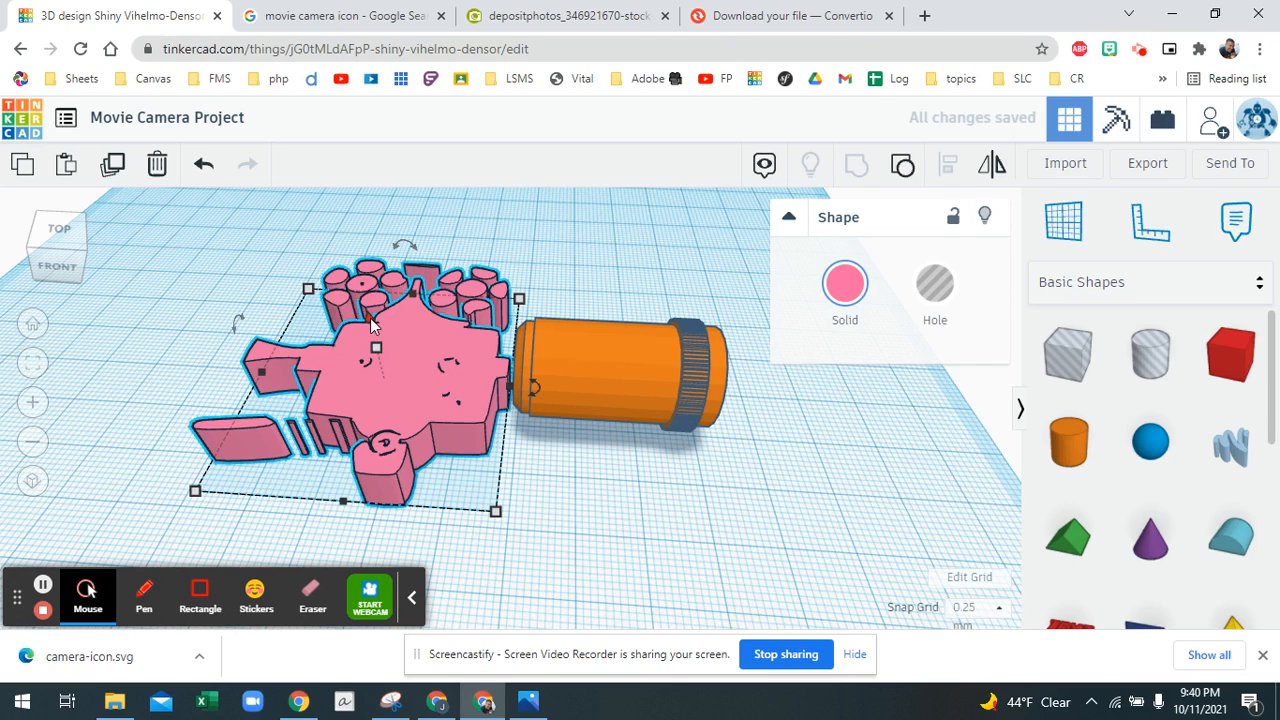
drag(369, 316, 366, 300)
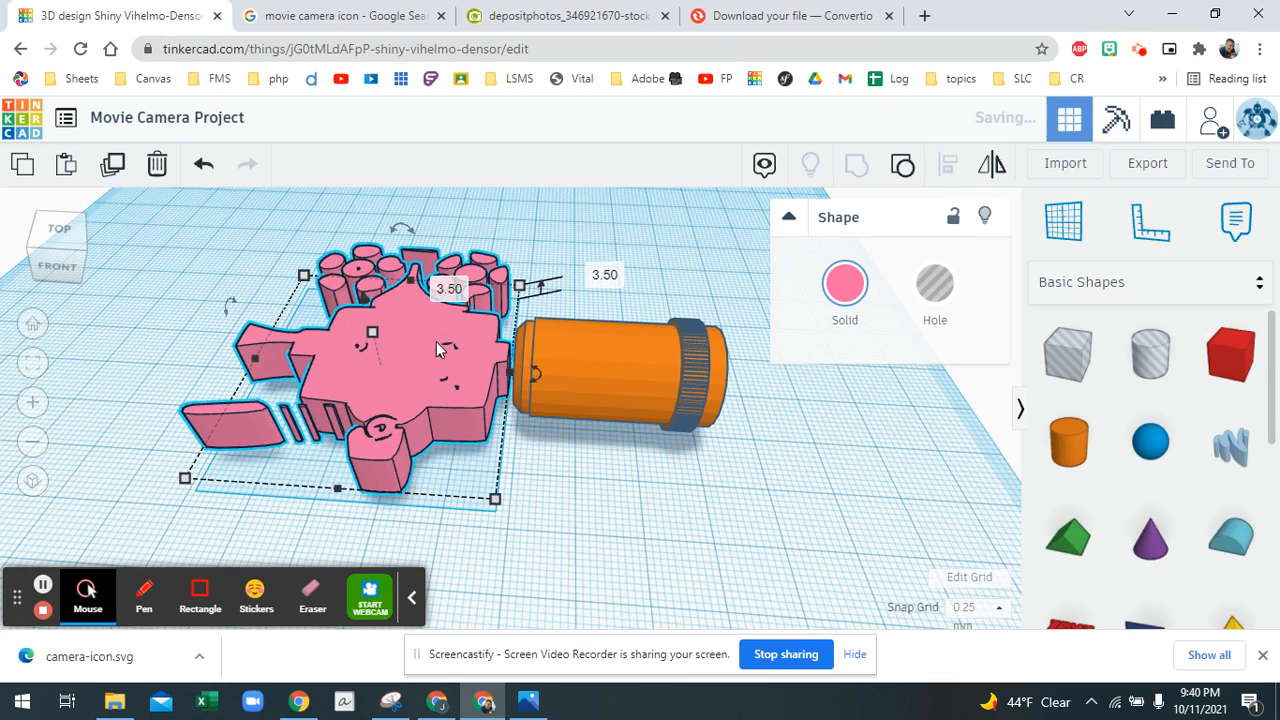
right_drag(532, 374, 462, 291)
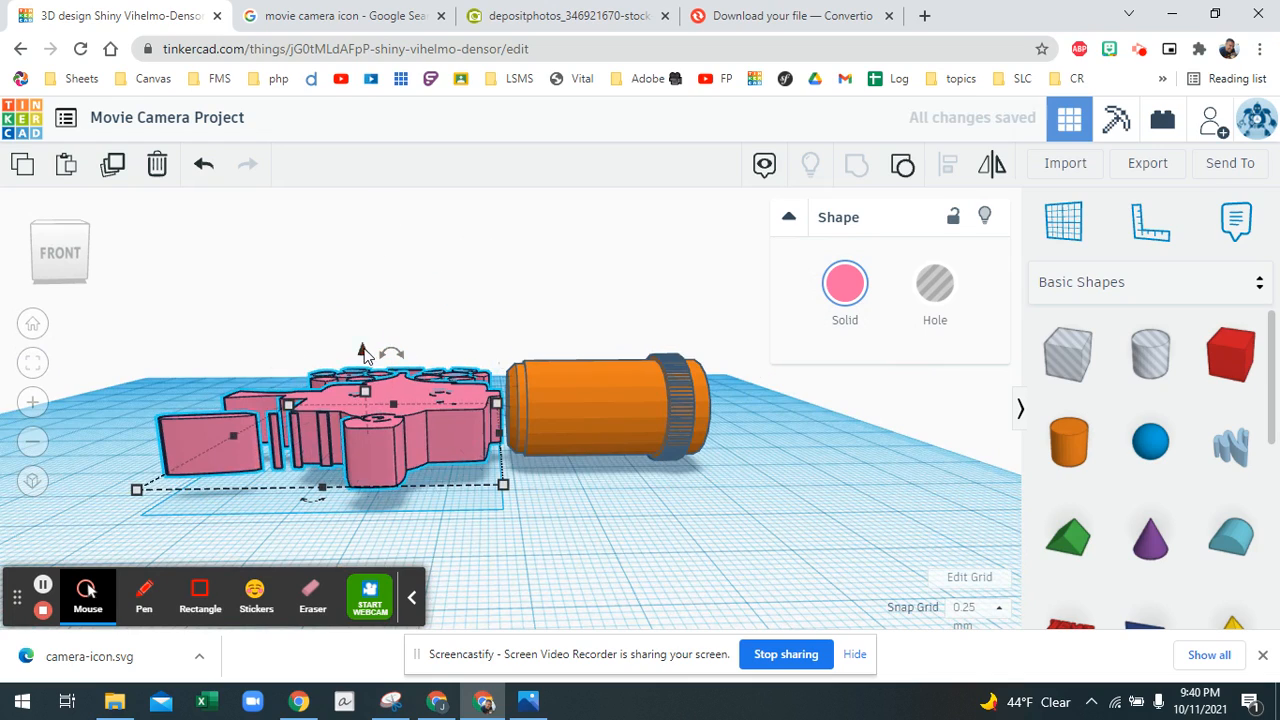
drag(365, 350, 363, 345)
right_drag(410, 352, 360, 421)
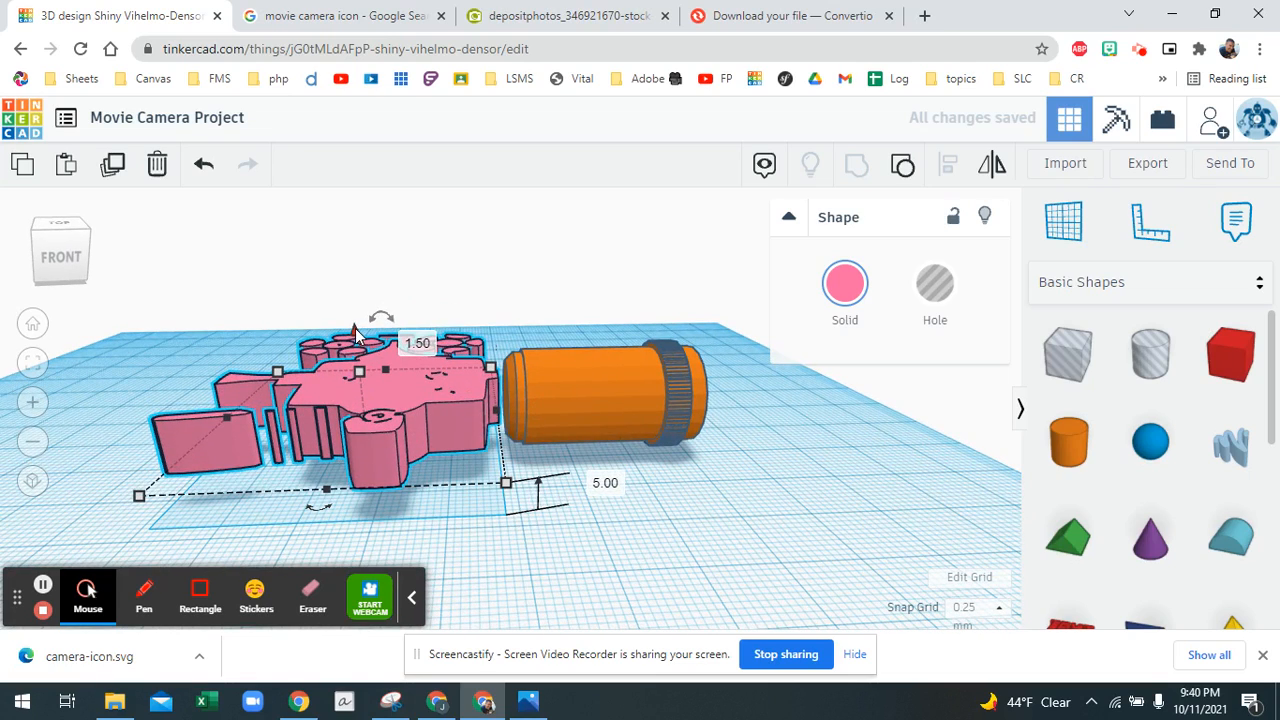
drag(355, 332, 355, 328)
right_drag(443, 334, 418, 422)
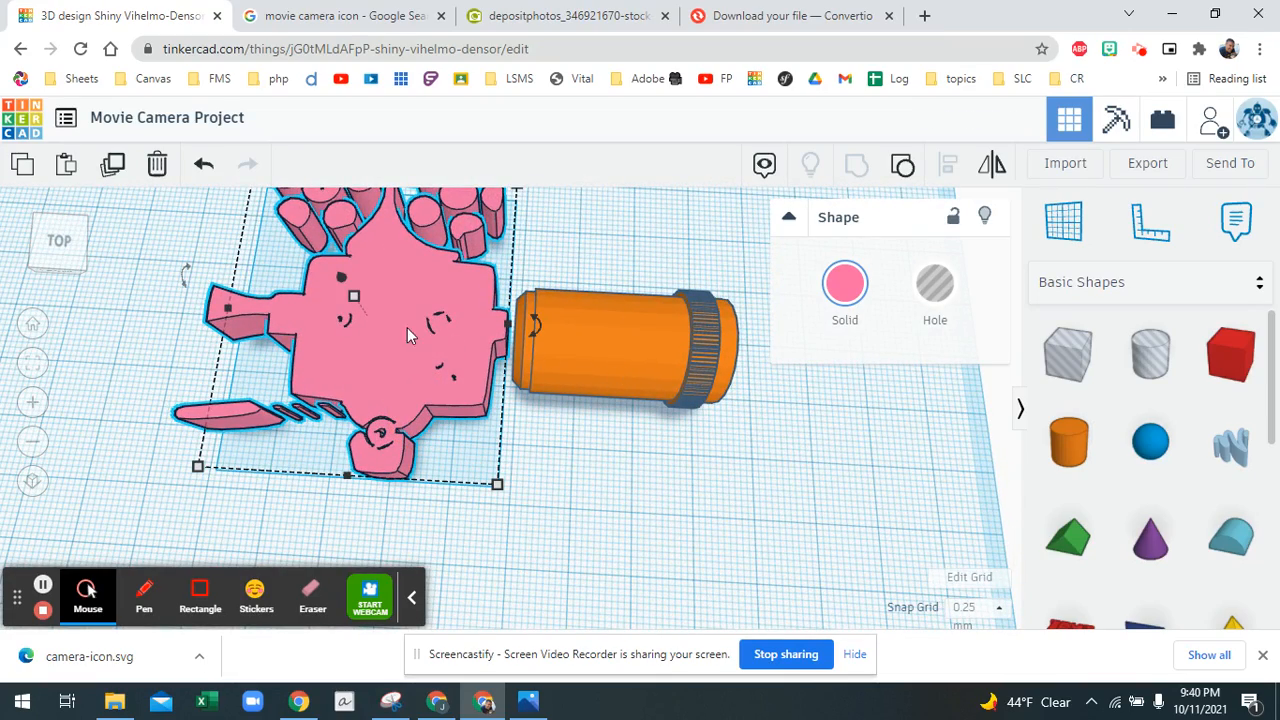
right_drag(405, 335, 421, 450)
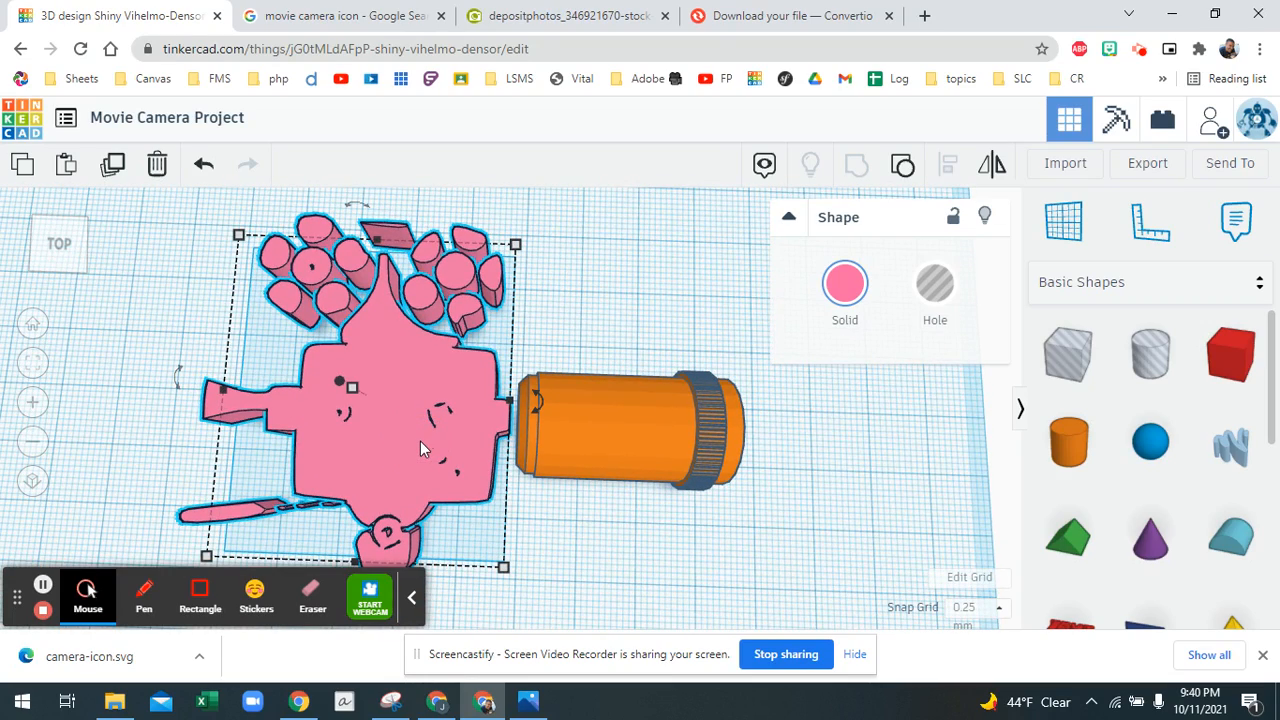
right_drag(574, 420, 615, 325)
right_drag(678, 405, 623, 442)
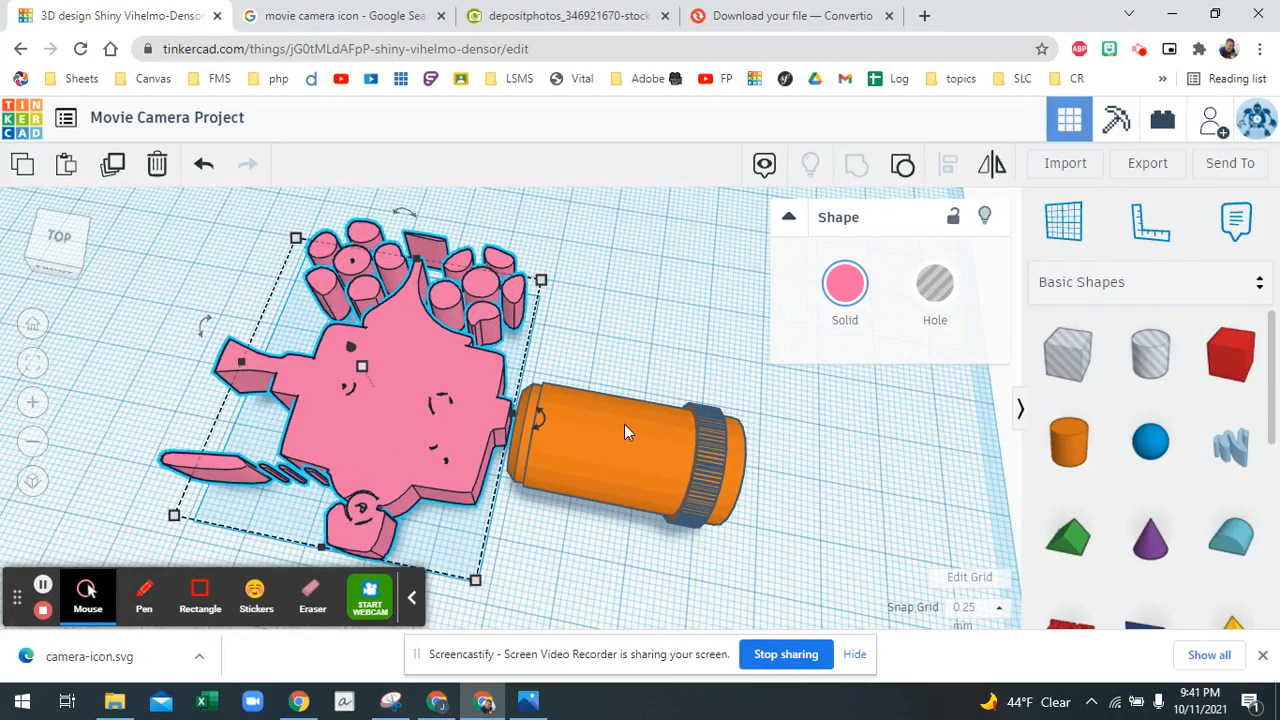